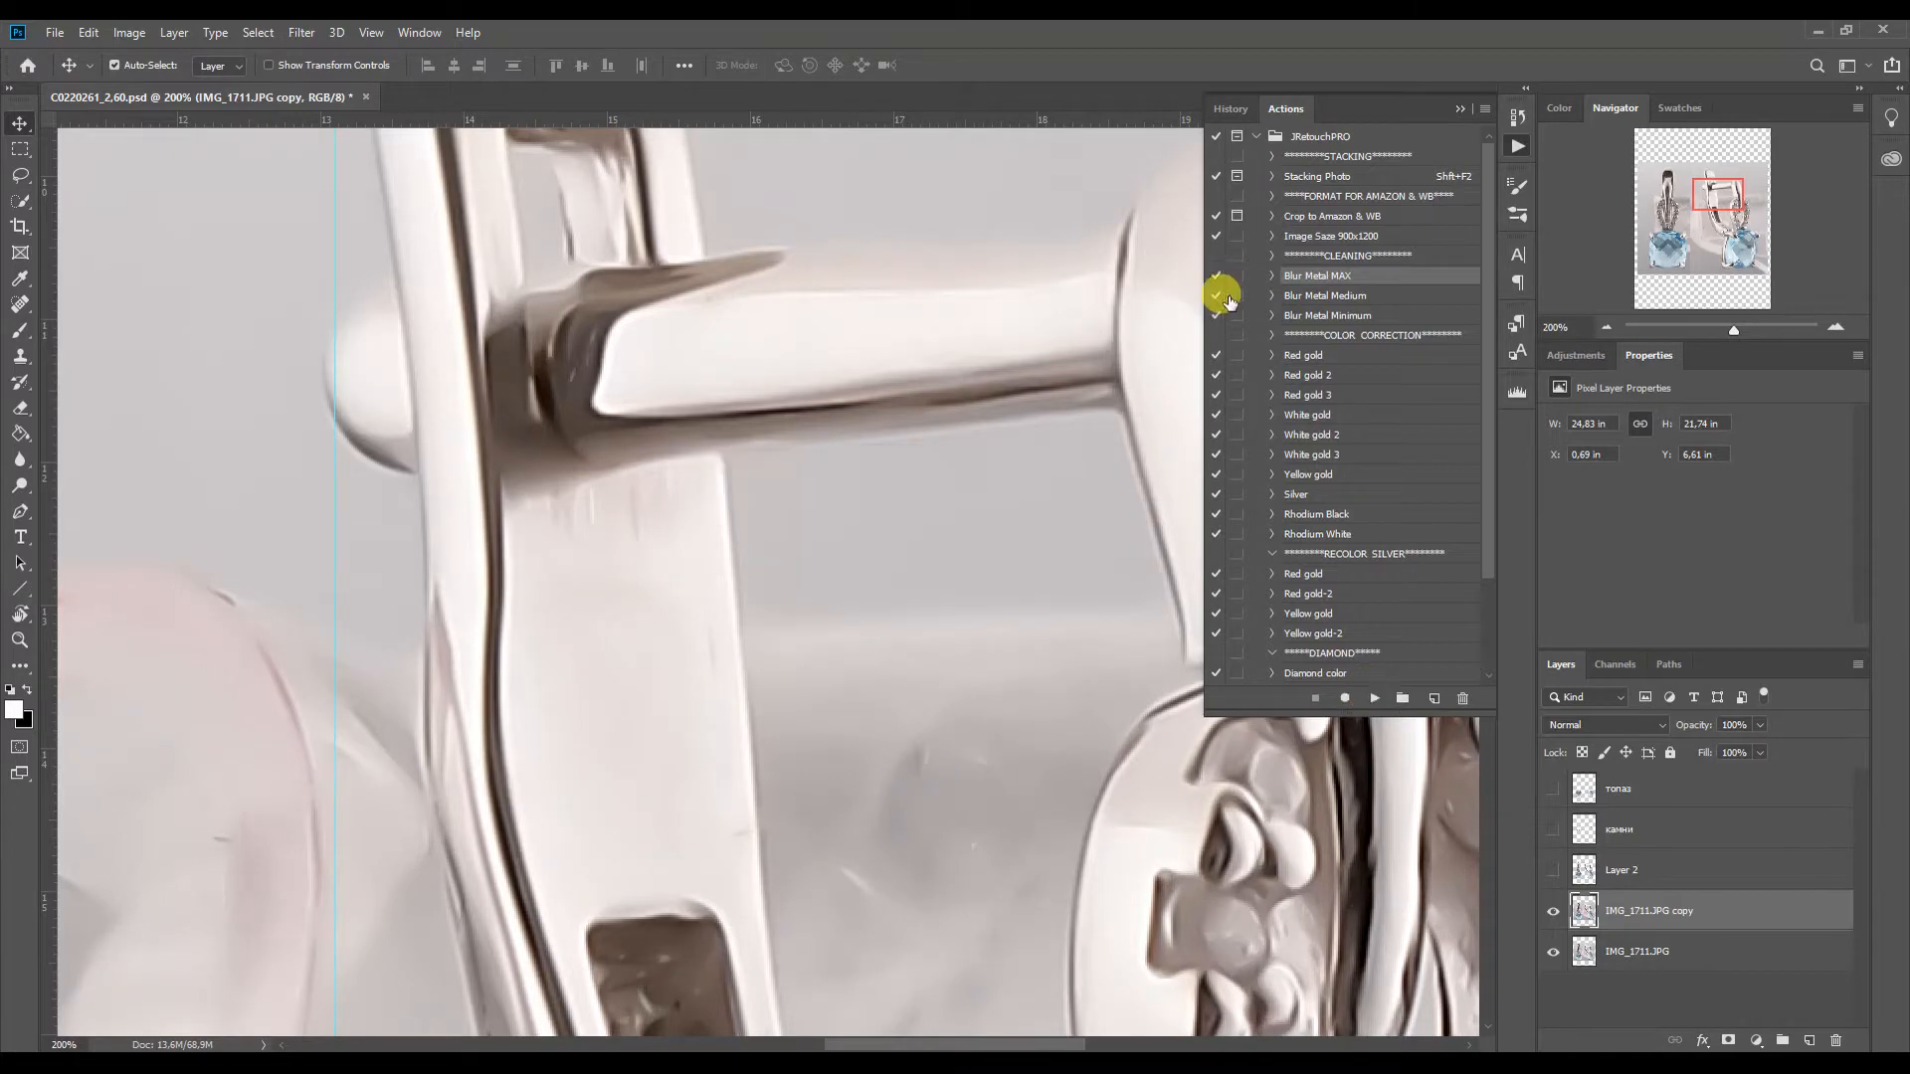
Smooth the upper part of the dark groove in the right earring's hook with a small Mixer Brush
{"action": "left_click", "coordinate": [1460, 108]}
{"action": "left_click_drag", "start_coordinate": [24, 342], "coordinate": [86, 383]}
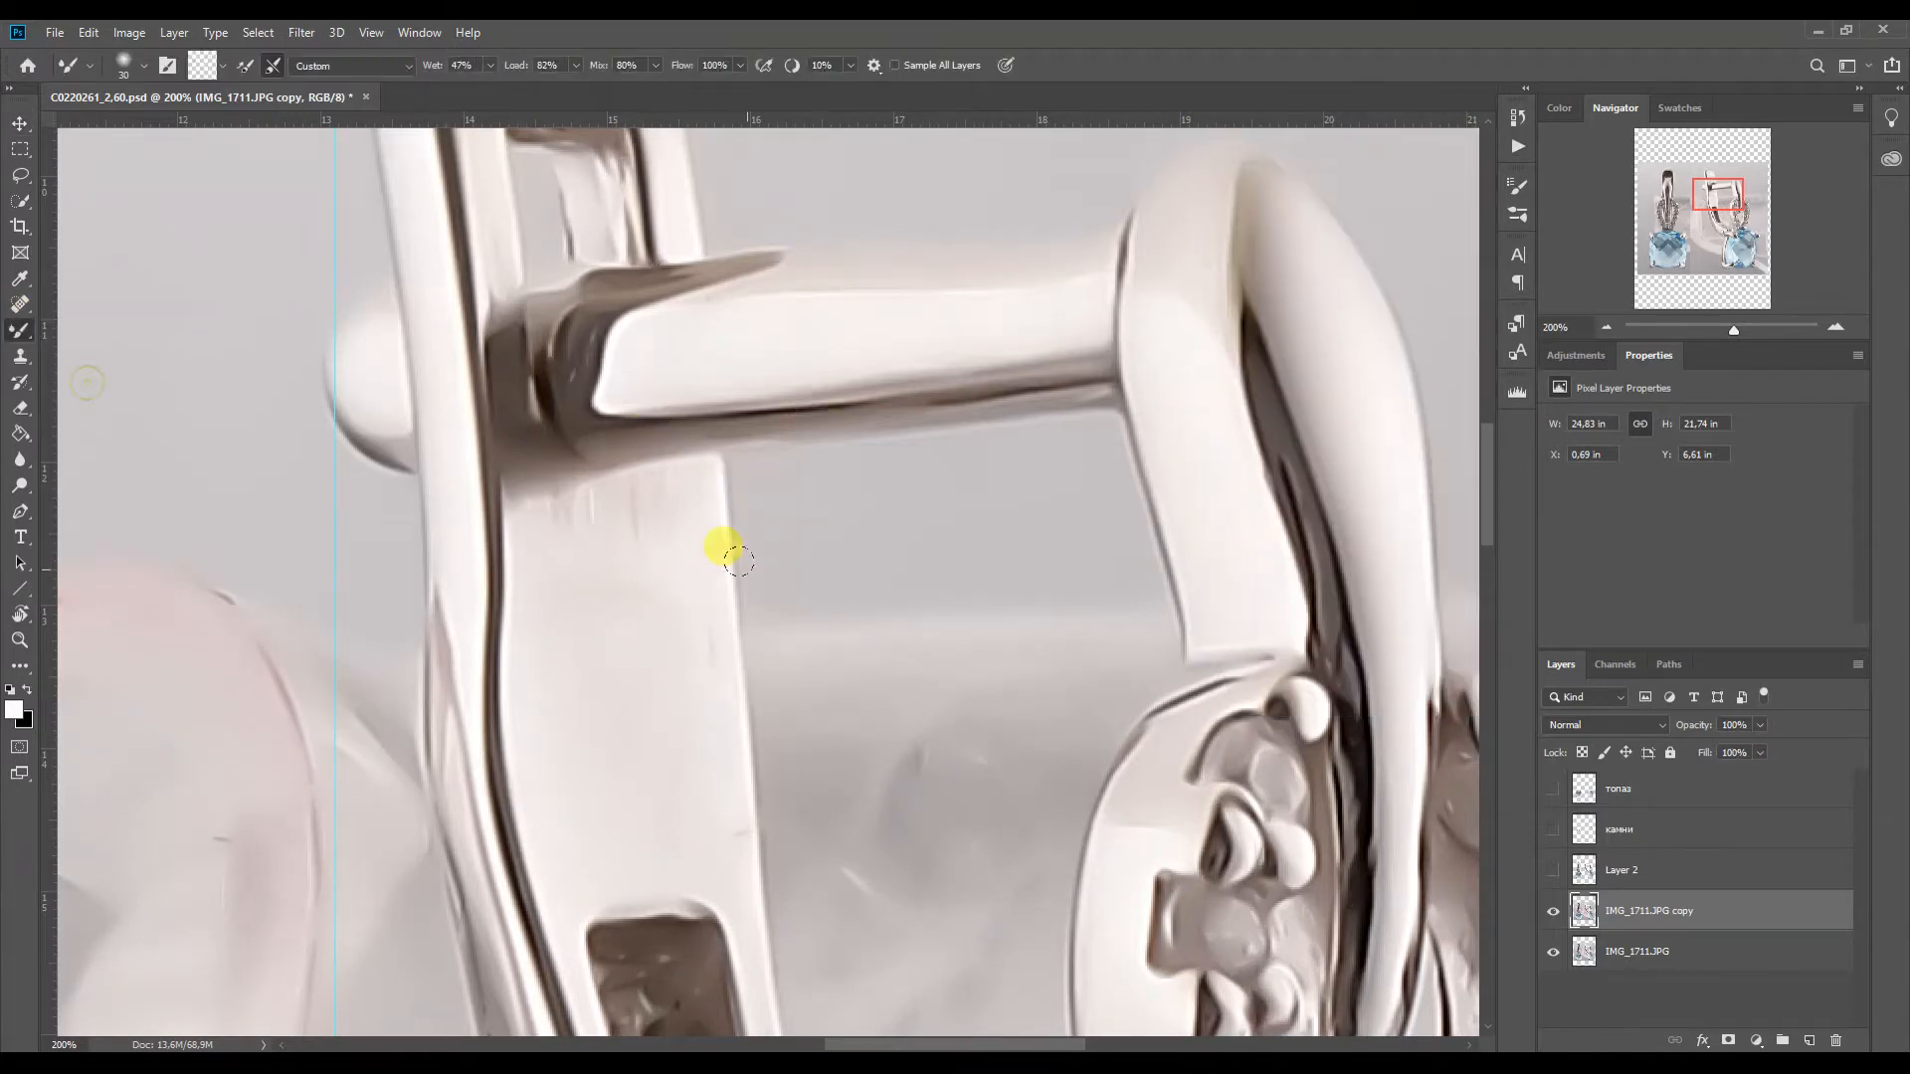
{"action": "left_click_drag", "start_coordinate": [1720, 198], "coordinate": [1731, 193]}
{"action": "key", "text": "bracketleft"}
{"action": "key", "text": "bracketleft"}
{"action": "key", "text": "bracketleft"}
{"action": "left_click_drag", "start_coordinate": [914, 502], "coordinate": [970, 679]}
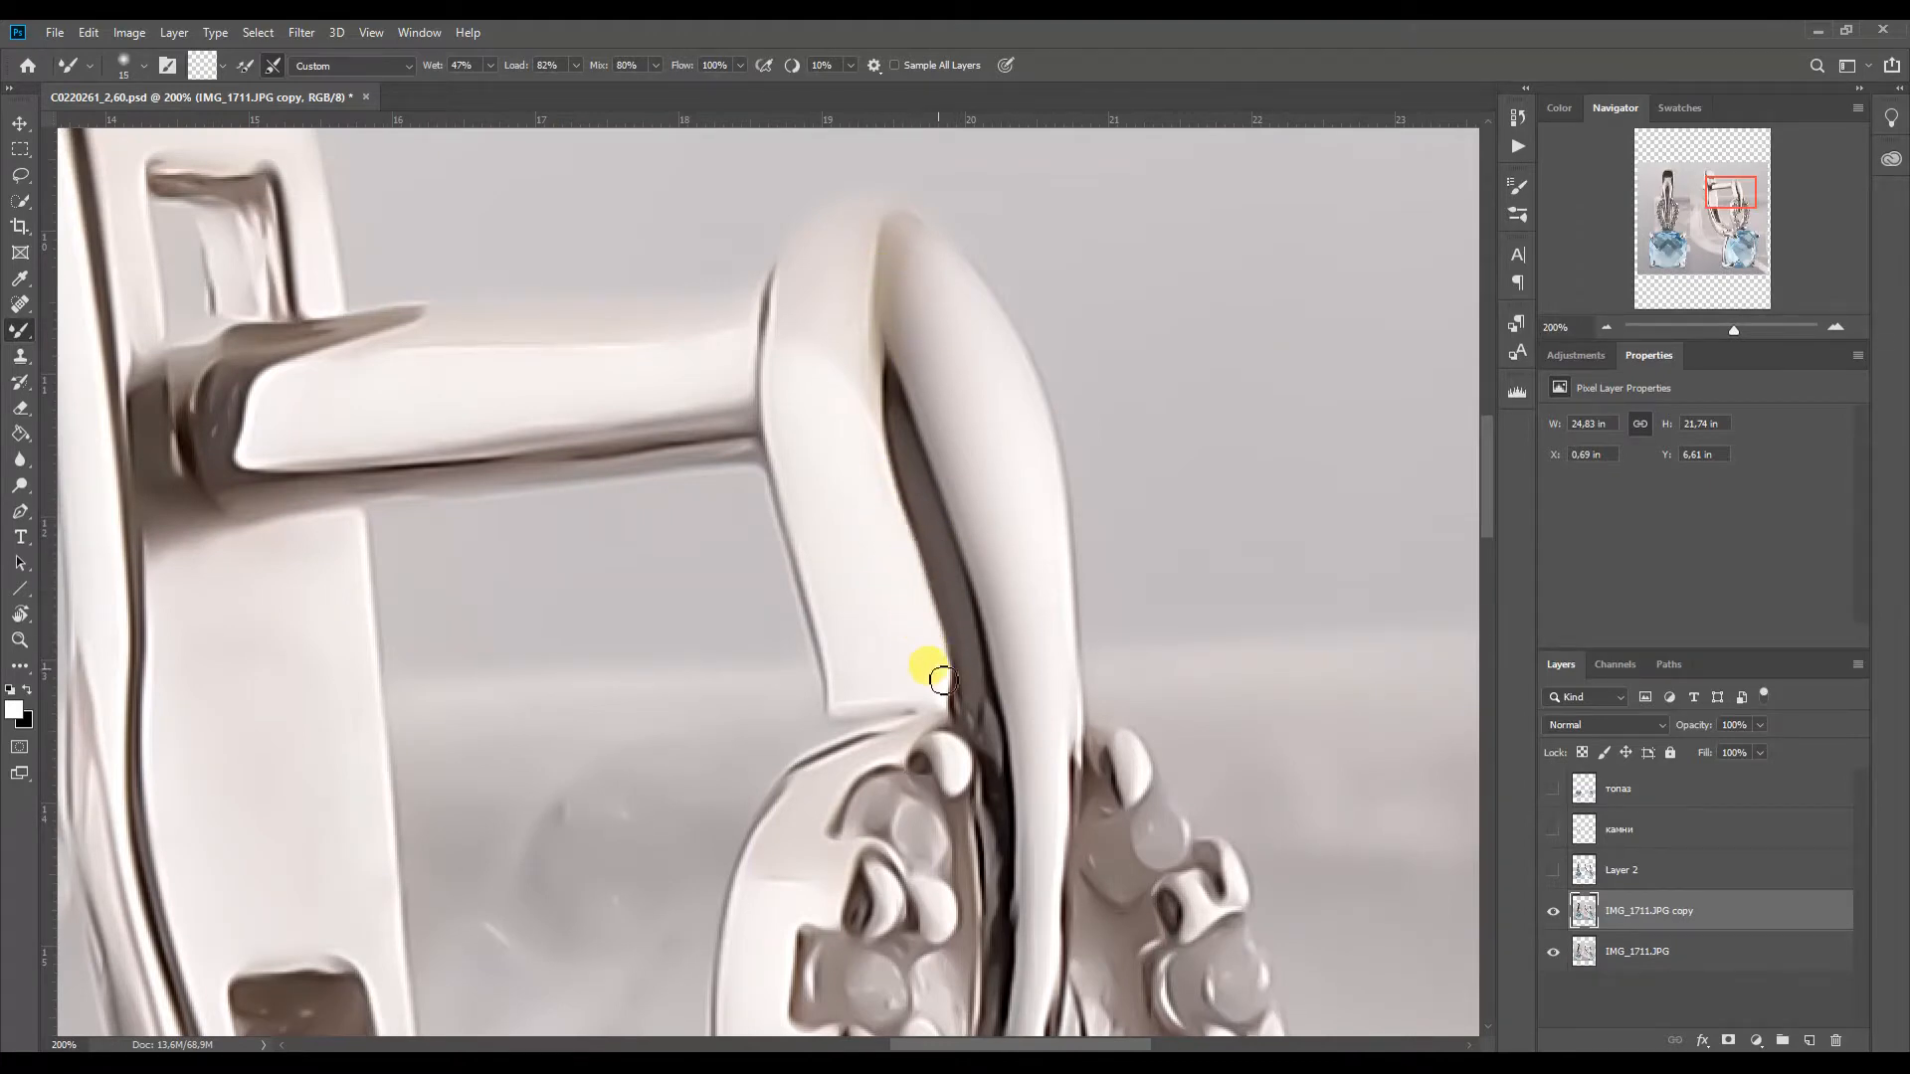
{"action": "mouse_move", "coordinate": [989, 736]}
{"action": "left_mouse_down"}
{"action": "mouse_move", "coordinate": [970, 623]}
{"action": "mouse_move", "coordinate": [998, 819]}
{"action": "left_mouse_up"}
{"action": "key", "text": "bracketleft"}
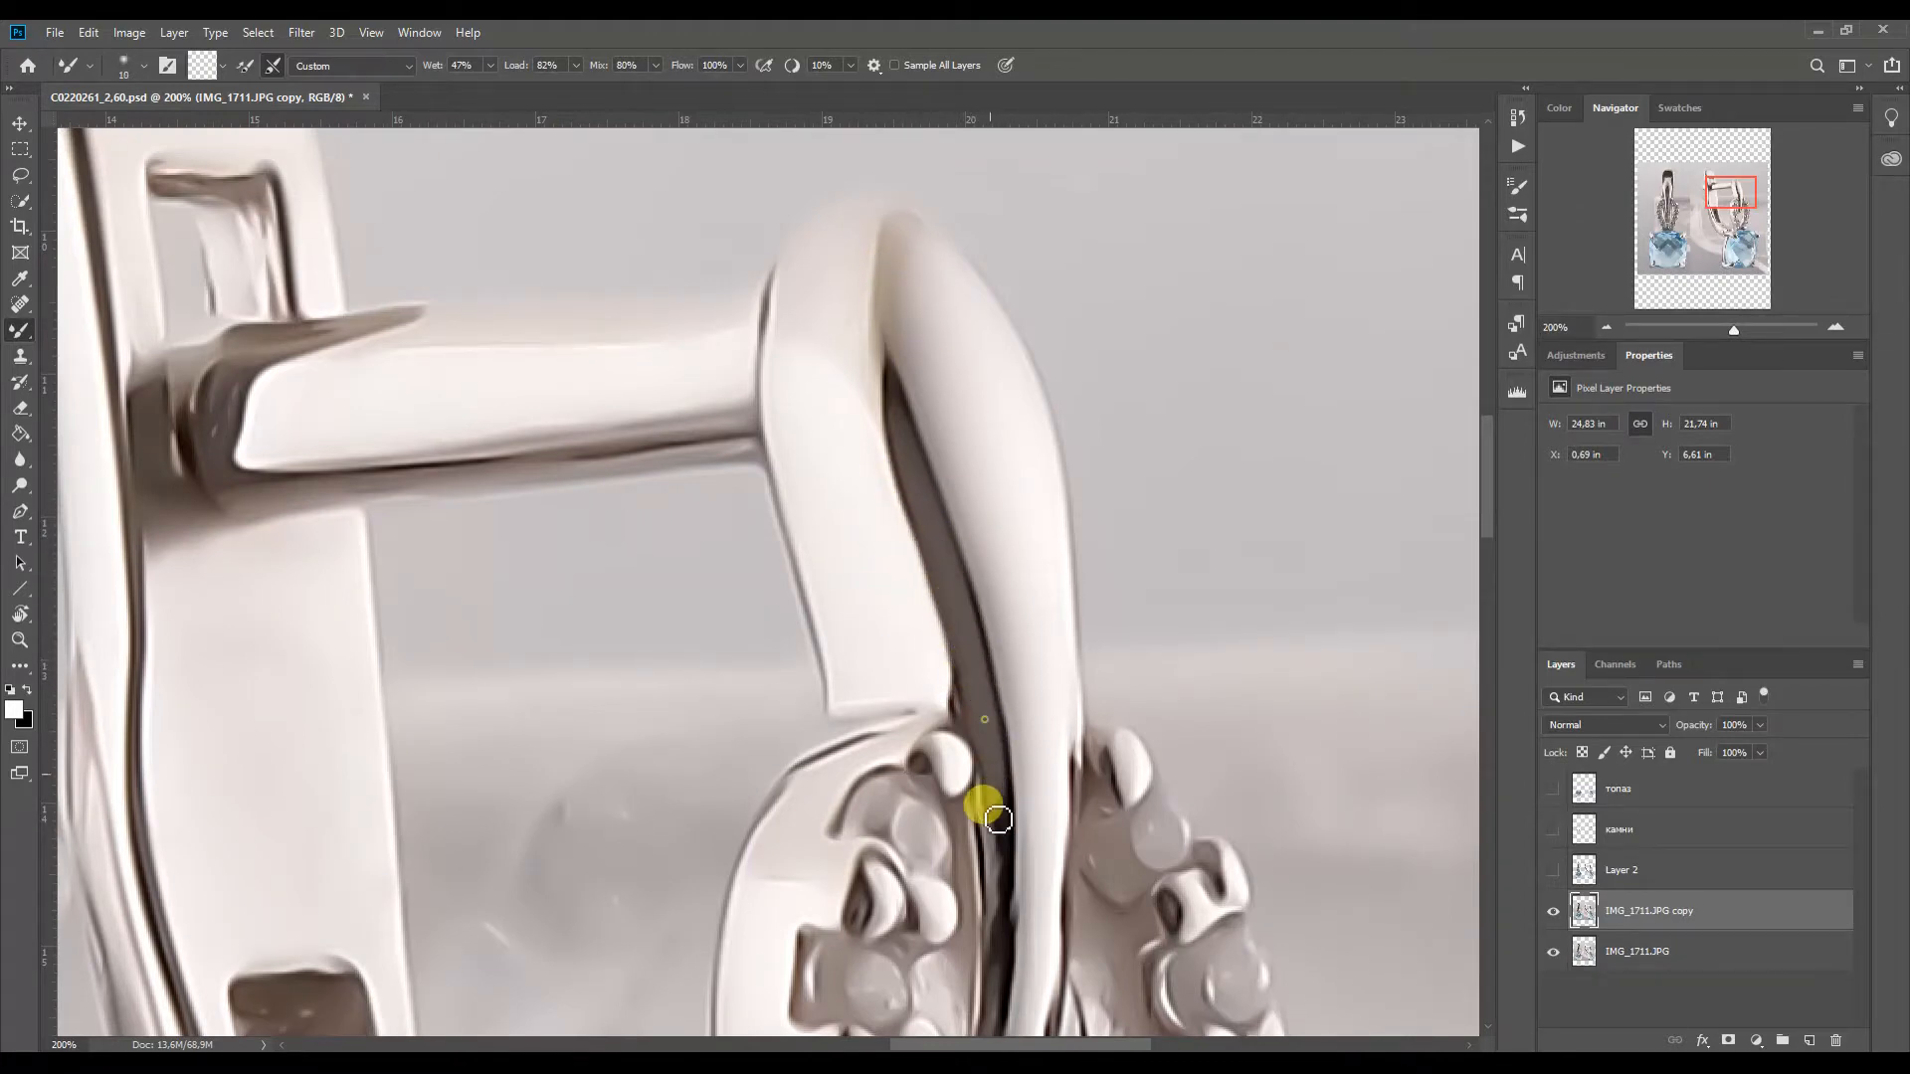
Blend the lower part of the dark groove down to the rounded tip of the right earring's hook
{"action": "scroll", "coordinate": [1104, 756], "scroll_direction": "down", "scroll_amount": 5}
{"action": "key", "text": "bracketright"}
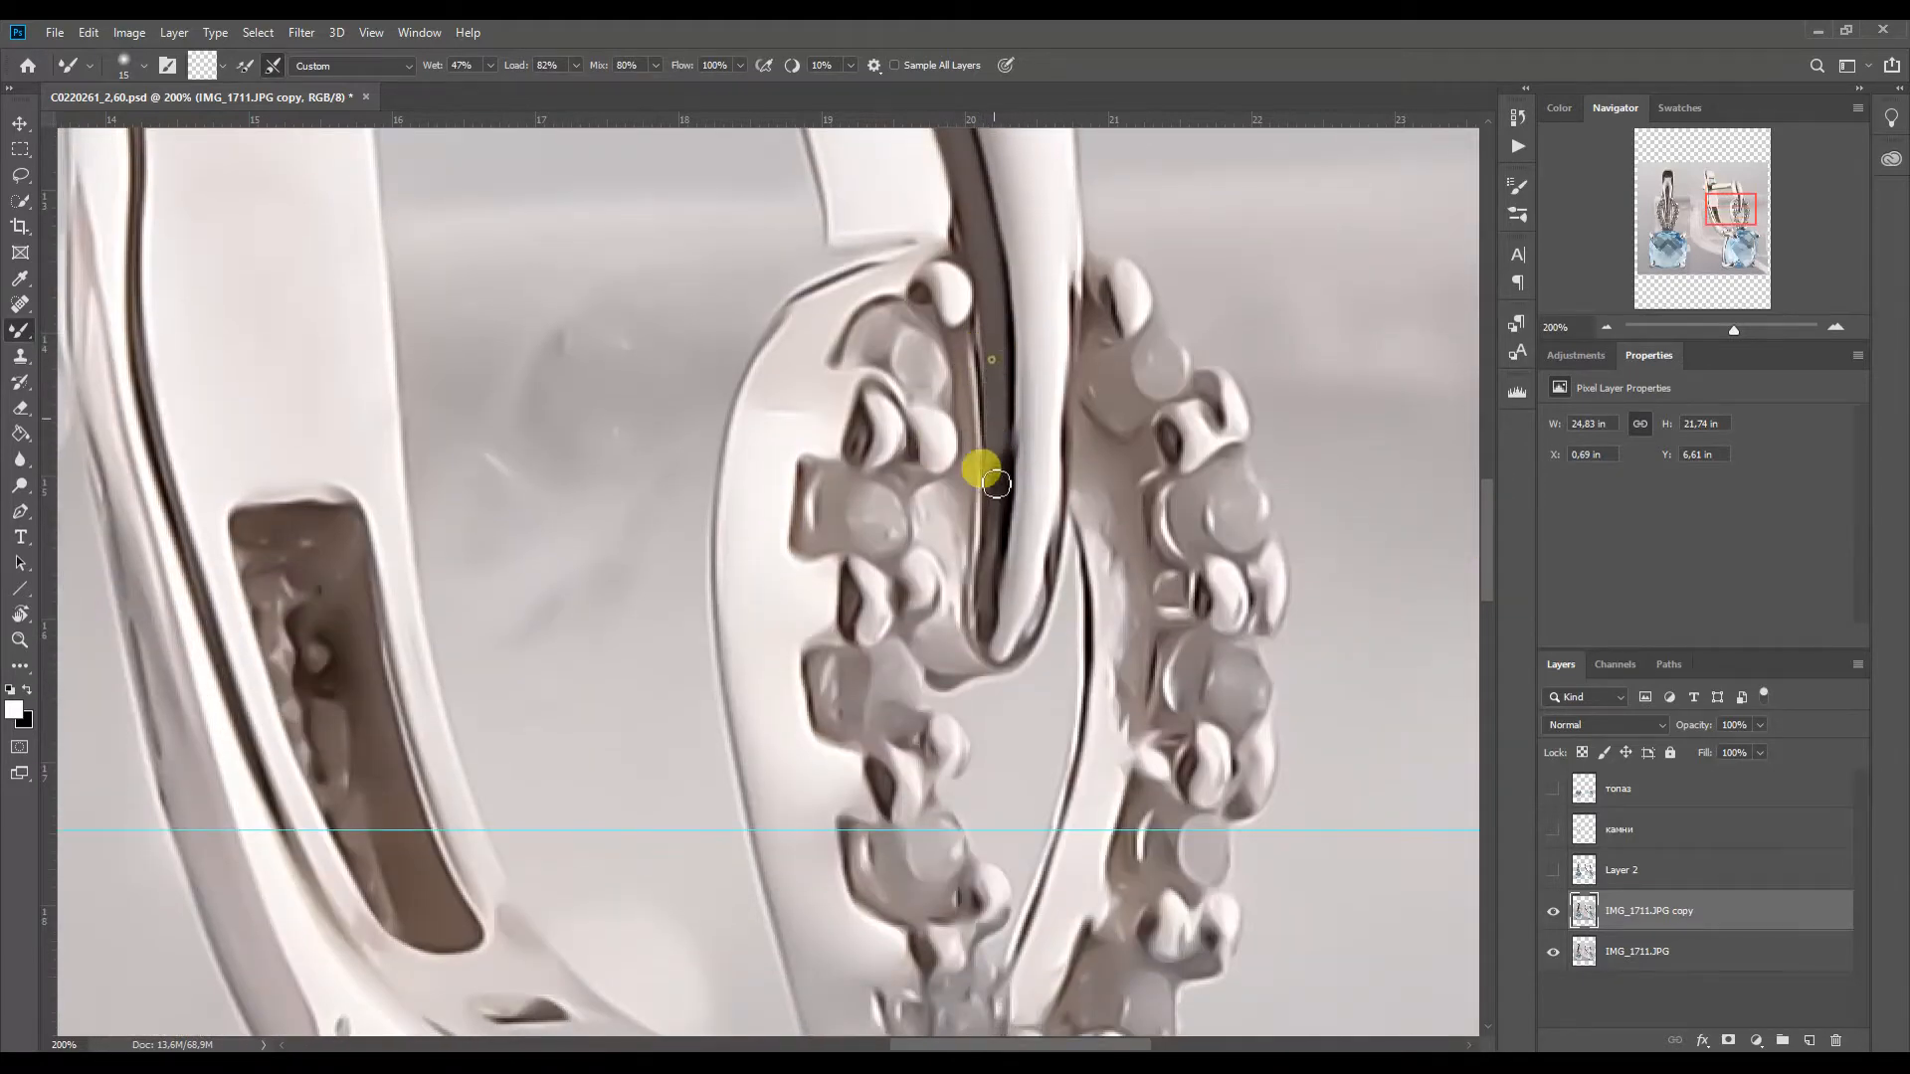
{"action": "key", "text": "bracketleft"}
{"action": "key", "text": "bracketleft"}
{"action": "key", "text": "bracketleft"}
{"action": "mouse_move", "coordinate": [1003, 471]}
{"action": "left_mouse_down"}
{"action": "mouse_move", "coordinate": [987, 619]}
{"action": "mouse_move", "coordinate": [1017, 619]}
{"action": "left_mouse_up"}
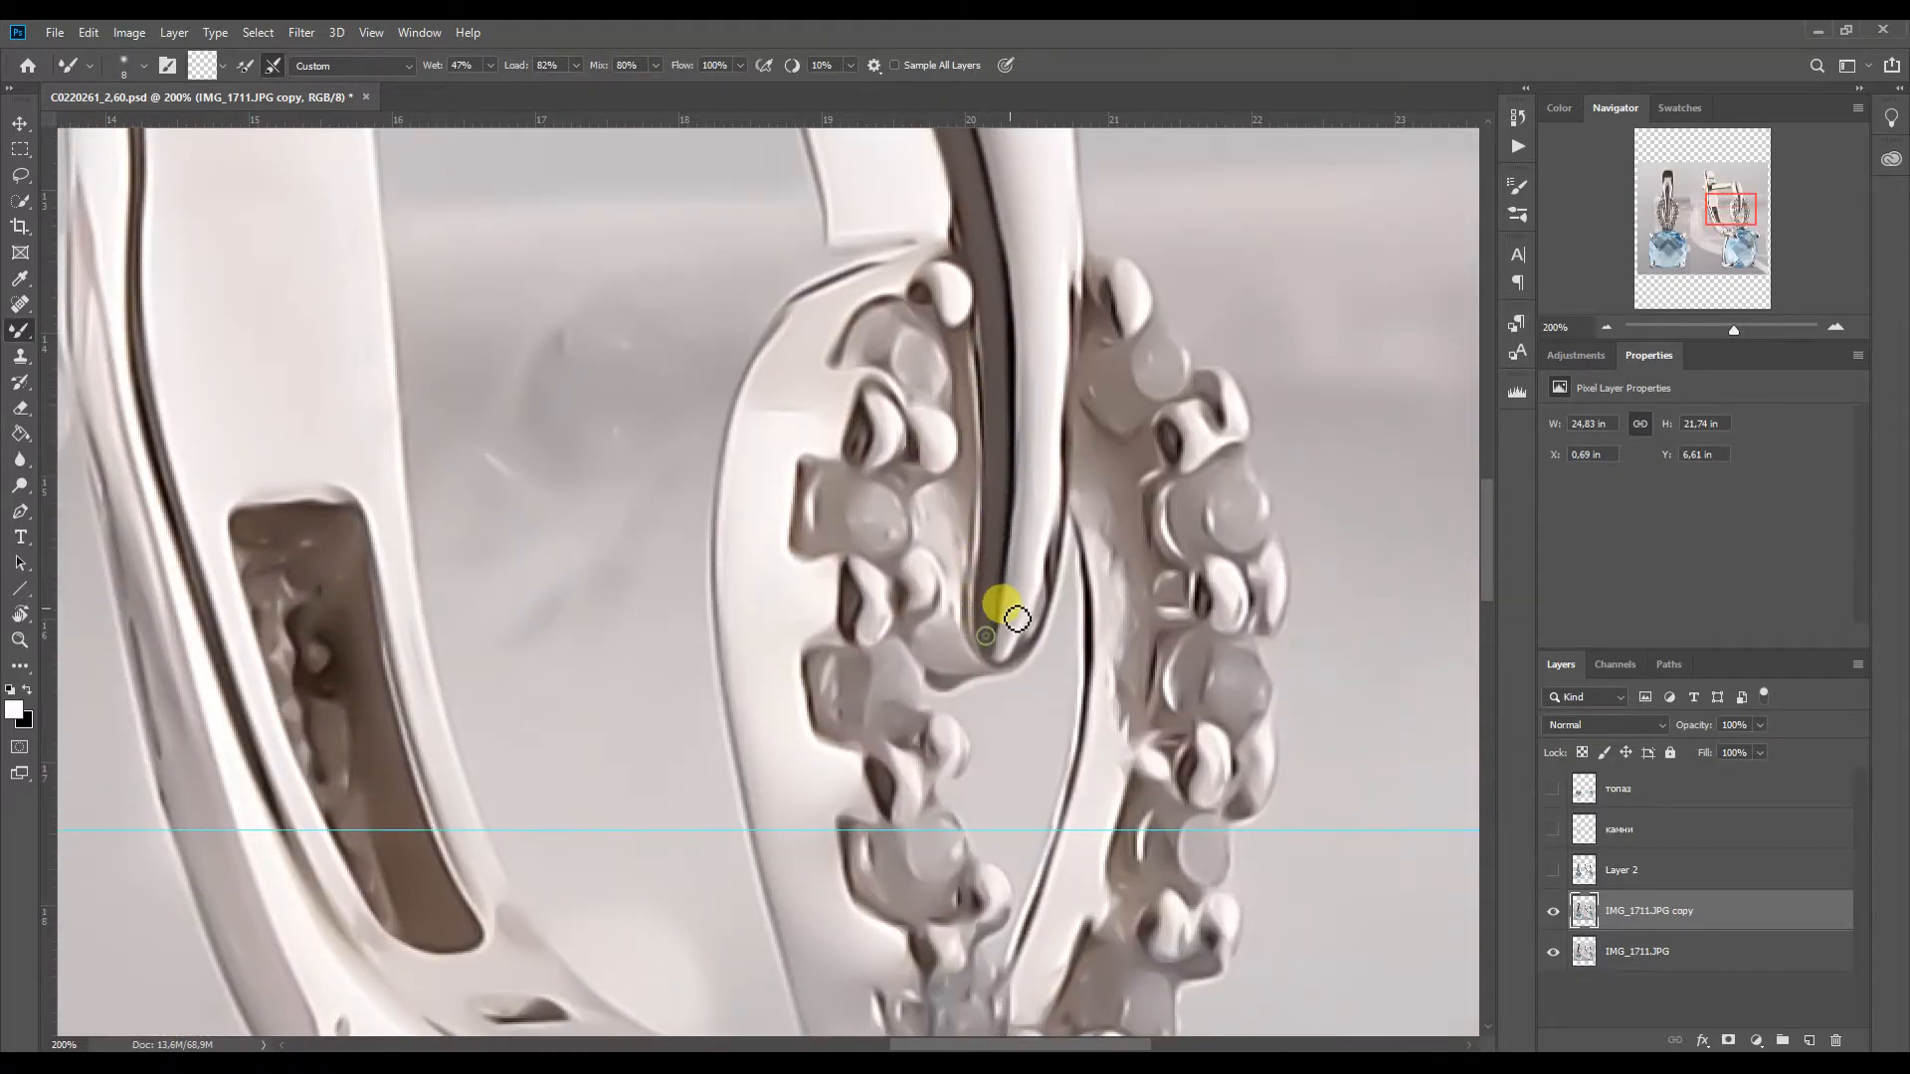
Blend away the dark reflections on the metal prongs holding the right earring's blue stone, adjusting the Mixer Brush size to fit
{"action": "left_click_drag", "start_coordinate": [1701, 199], "coordinate": [1699, 230]}
{"action": "key", "text": "bracketright"}
{"action": "key", "text": "bracketright"}
{"action": "key", "text": "bracketright"}
{"action": "key", "text": "bracketright"}
{"action": "key", "text": "bracketright"}
{"action": "mouse_move", "coordinate": [980, 537]}
{"action": "left_mouse_down"}
{"action": "mouse_move", "coordinate": [1025, 555]}
{"action": "mouse_move", "coordinate": [1010, 507]}
{"action": "mouse_move", "coordinate": [994, 507]}
{"action": "mouse_move", "coordinate": [1000, 541]}
{"action": "mouse_move", "coordinate": [1011, 530]}
{"action": "mouse_move", "coordinate": [953, 487]}
{"action": "left_mouse_up"}
{"action": "left_click_drag", "start_coordinate": [954, 488], "coordinate": [940, 476]}
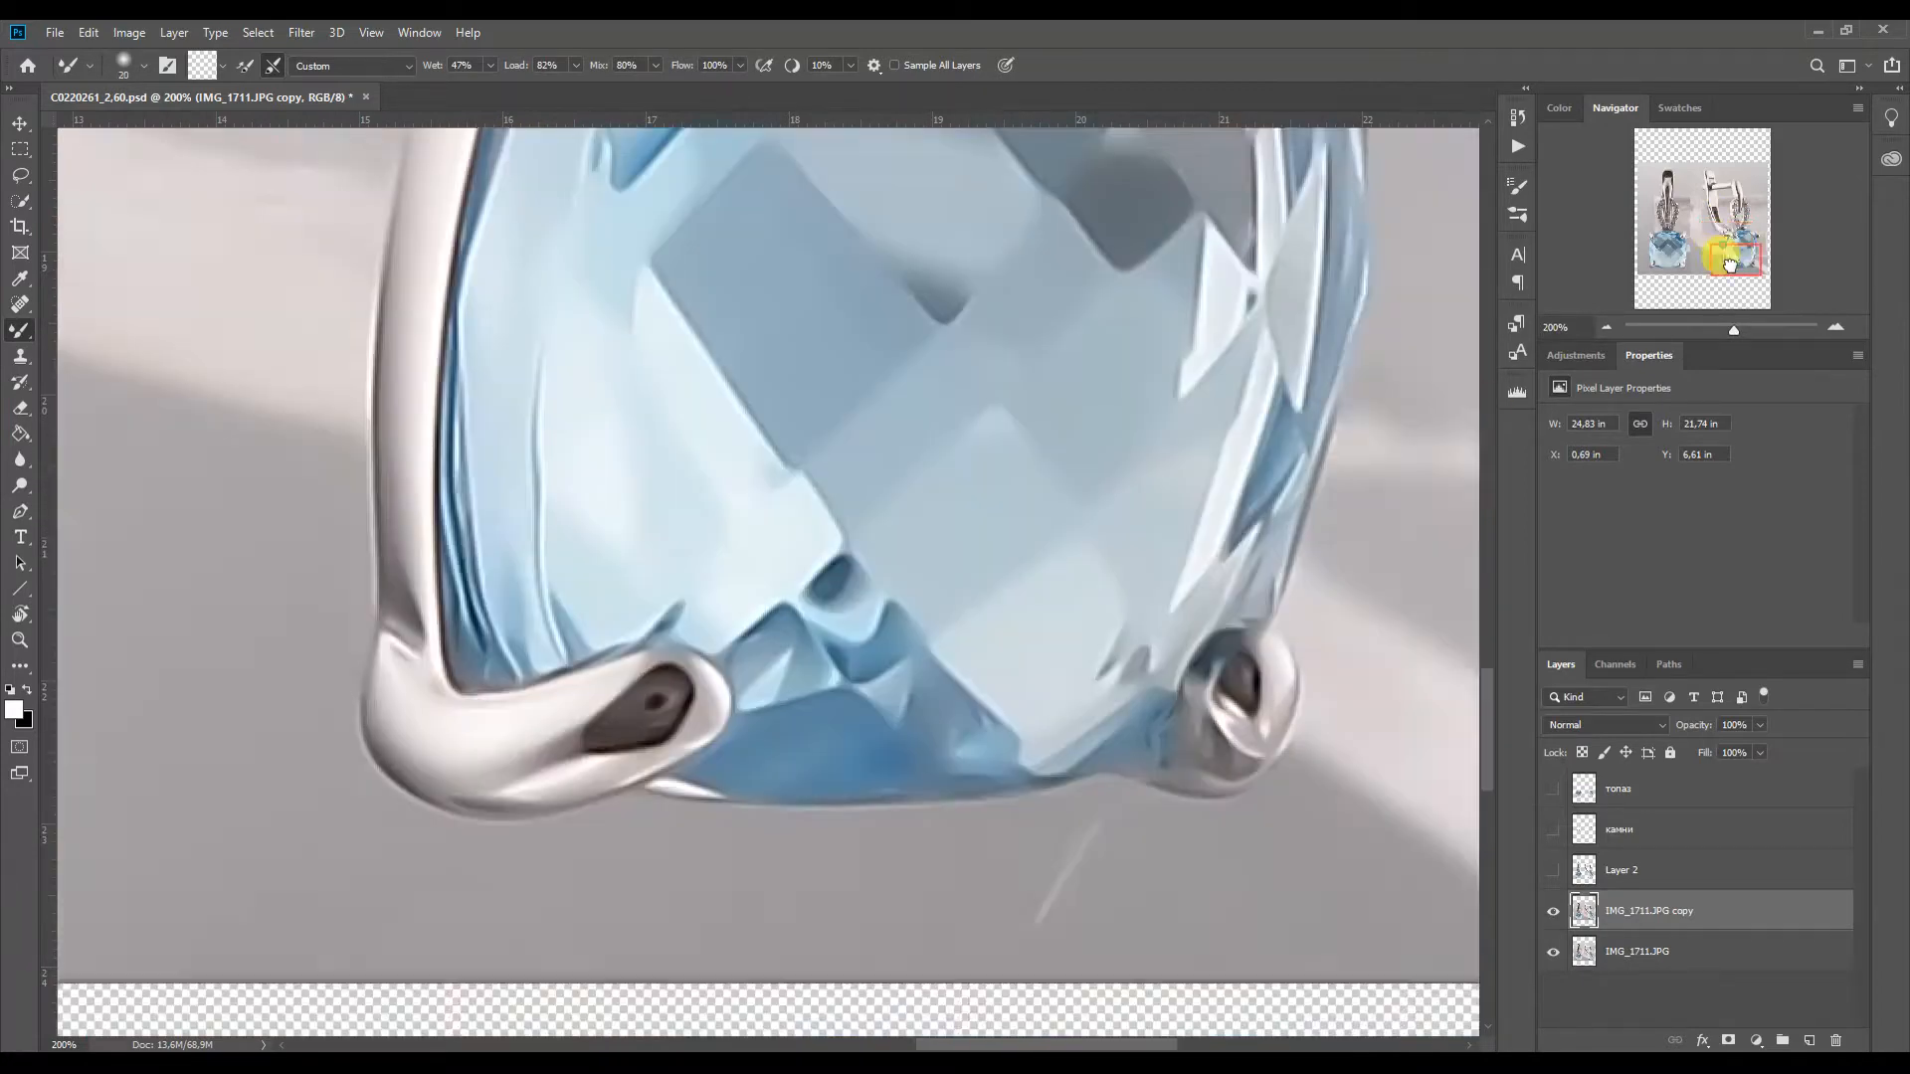
{"action": "mouse_move", "coordinate": [1014, 738]}
{"action": "left_mouse_down"}
{"action": "mouse_move", "coordinate": [977, 806]}
{"action": "mouse_move", "coordinate": [996, 759]}
{"action": "mouse_move", "coordinate": [1053, 726]}
{"action": "left_mouse_up"}
{"action": "key", "text": "bracketright"}
{"action": "key", "text": "bracketleft"}
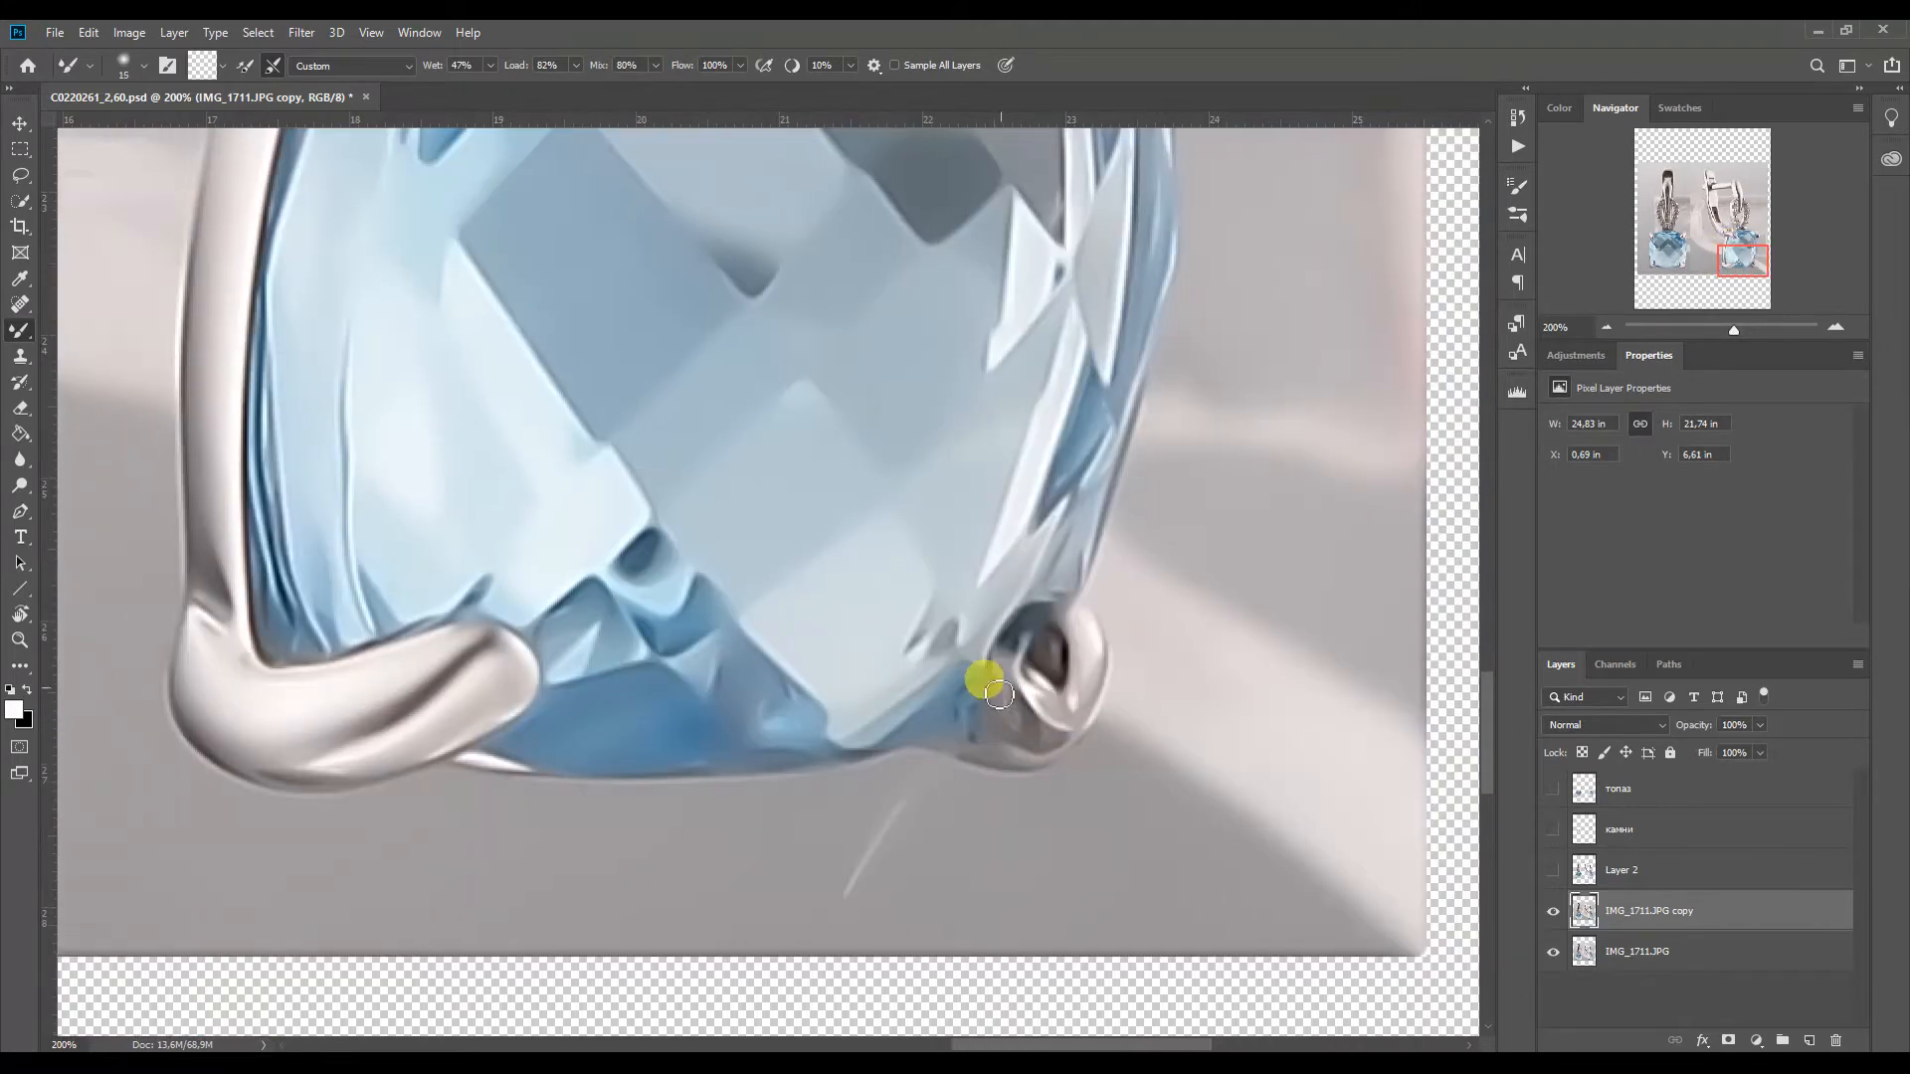
{"action": "left_click_drag", "start_coordinate": [1070, 645], "coordinate": [1051, 664]}
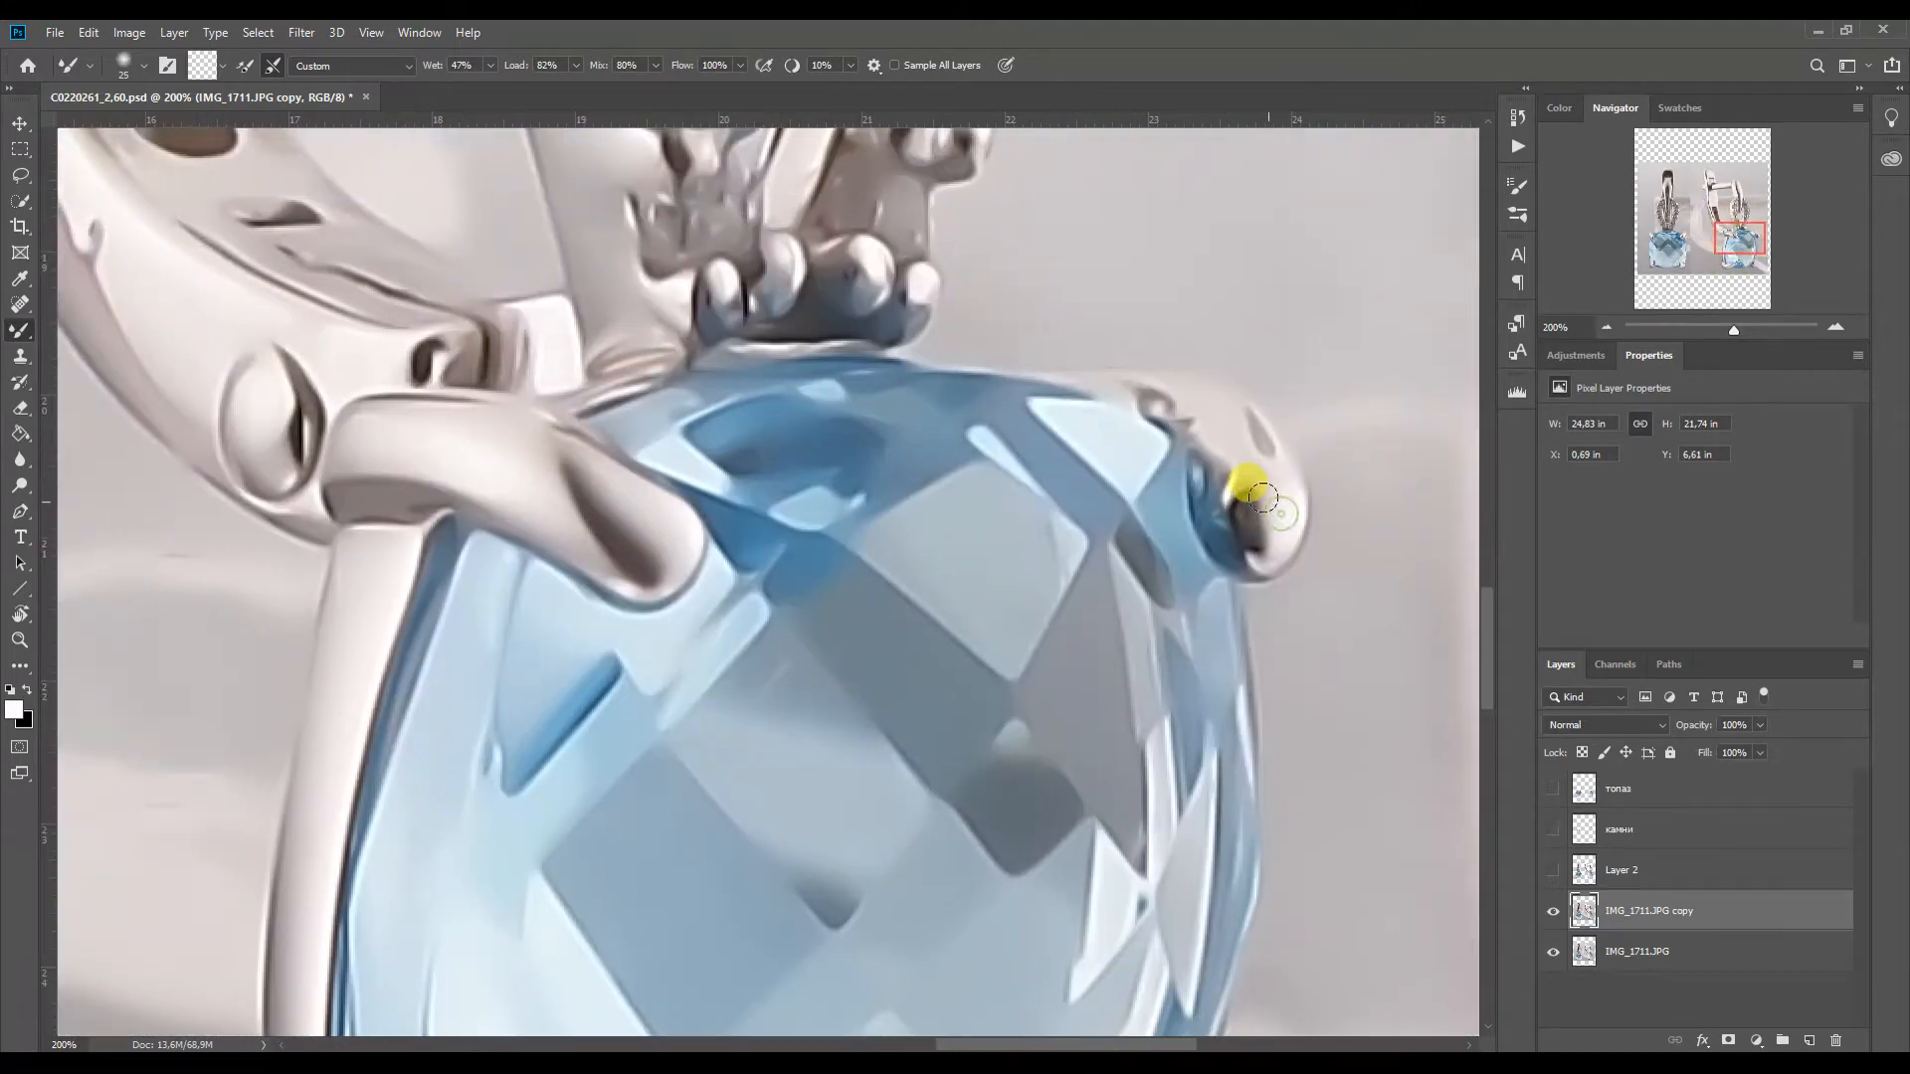
{"action": "key", "text": "bracketleft"}
{"action": "left_click_drag", "start_coordinate": [1261, 496], "coordinate": [1264, 481]}
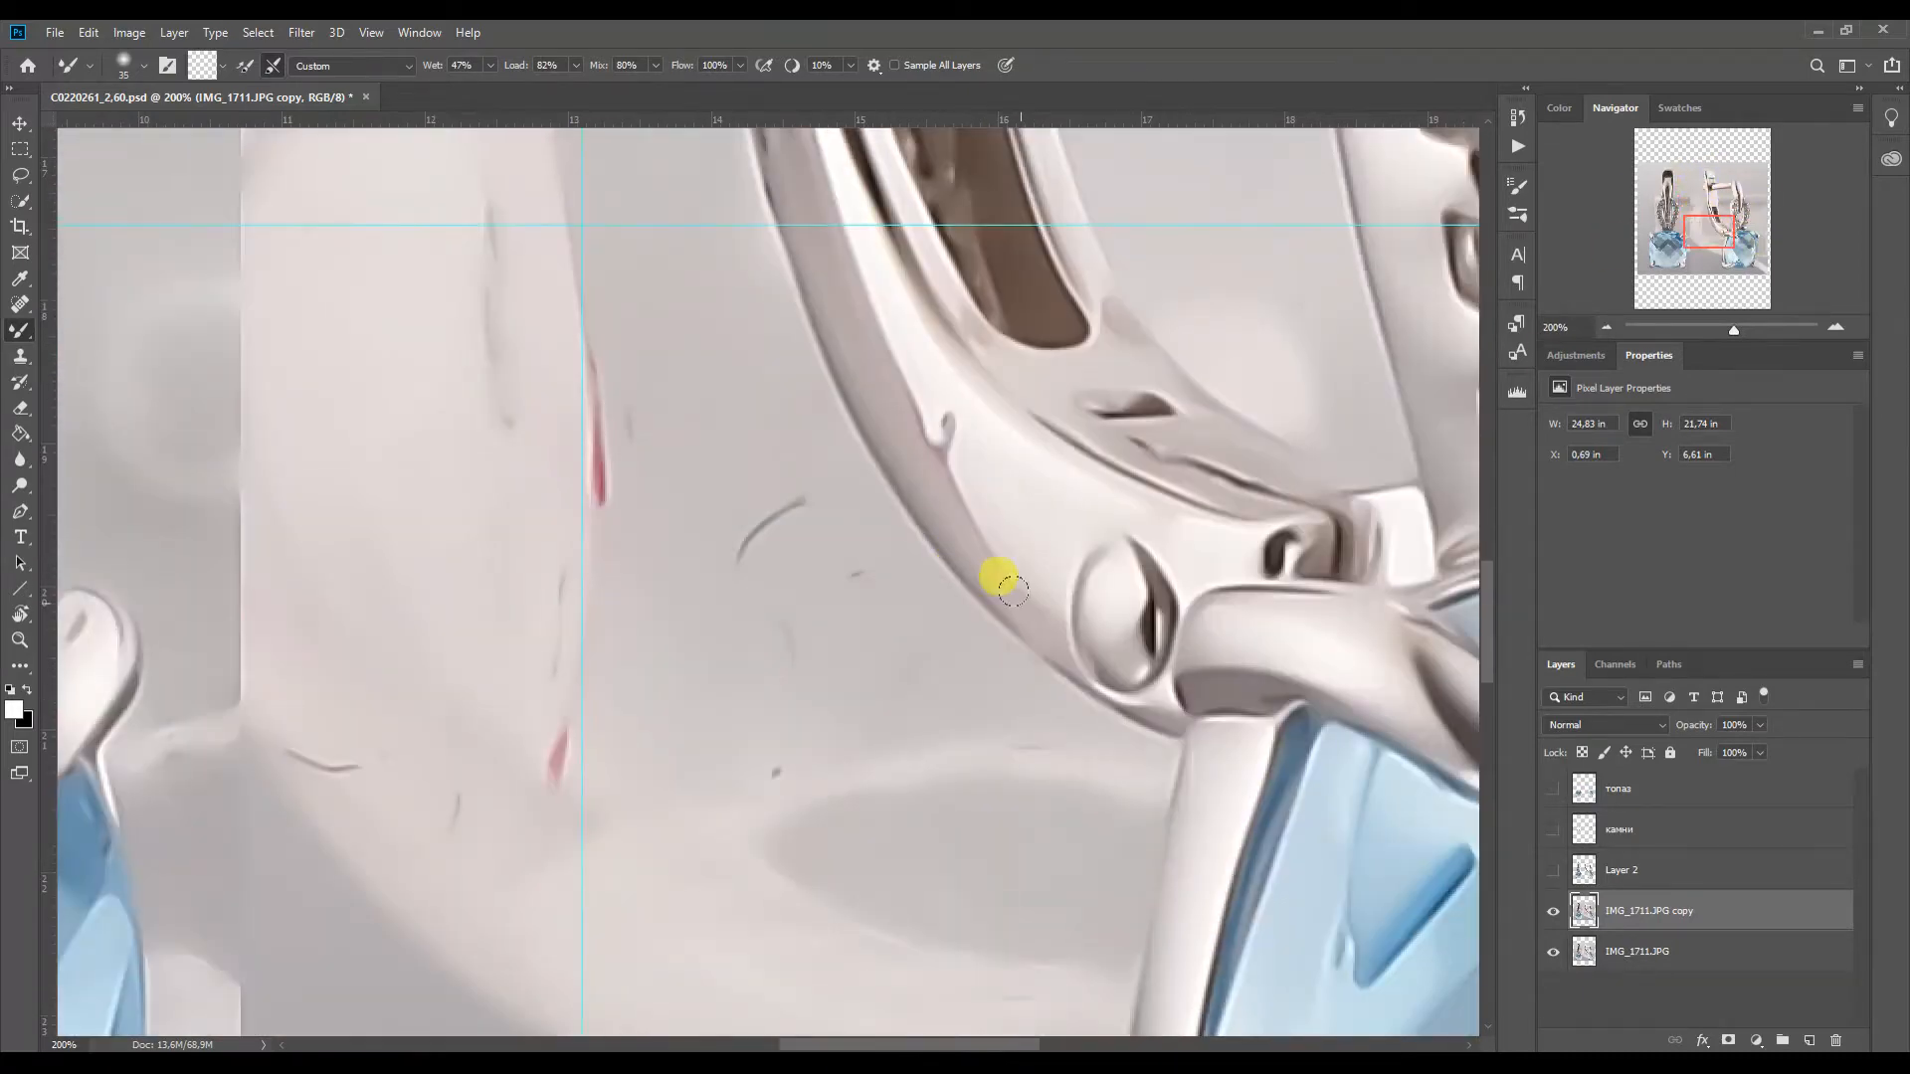
Smooth out the gray band along the outer edge of the right earring's curved hoop
{"action": "left_click_drag", "start_coordinate": [995, 572], "coordinate": [816, 224]}
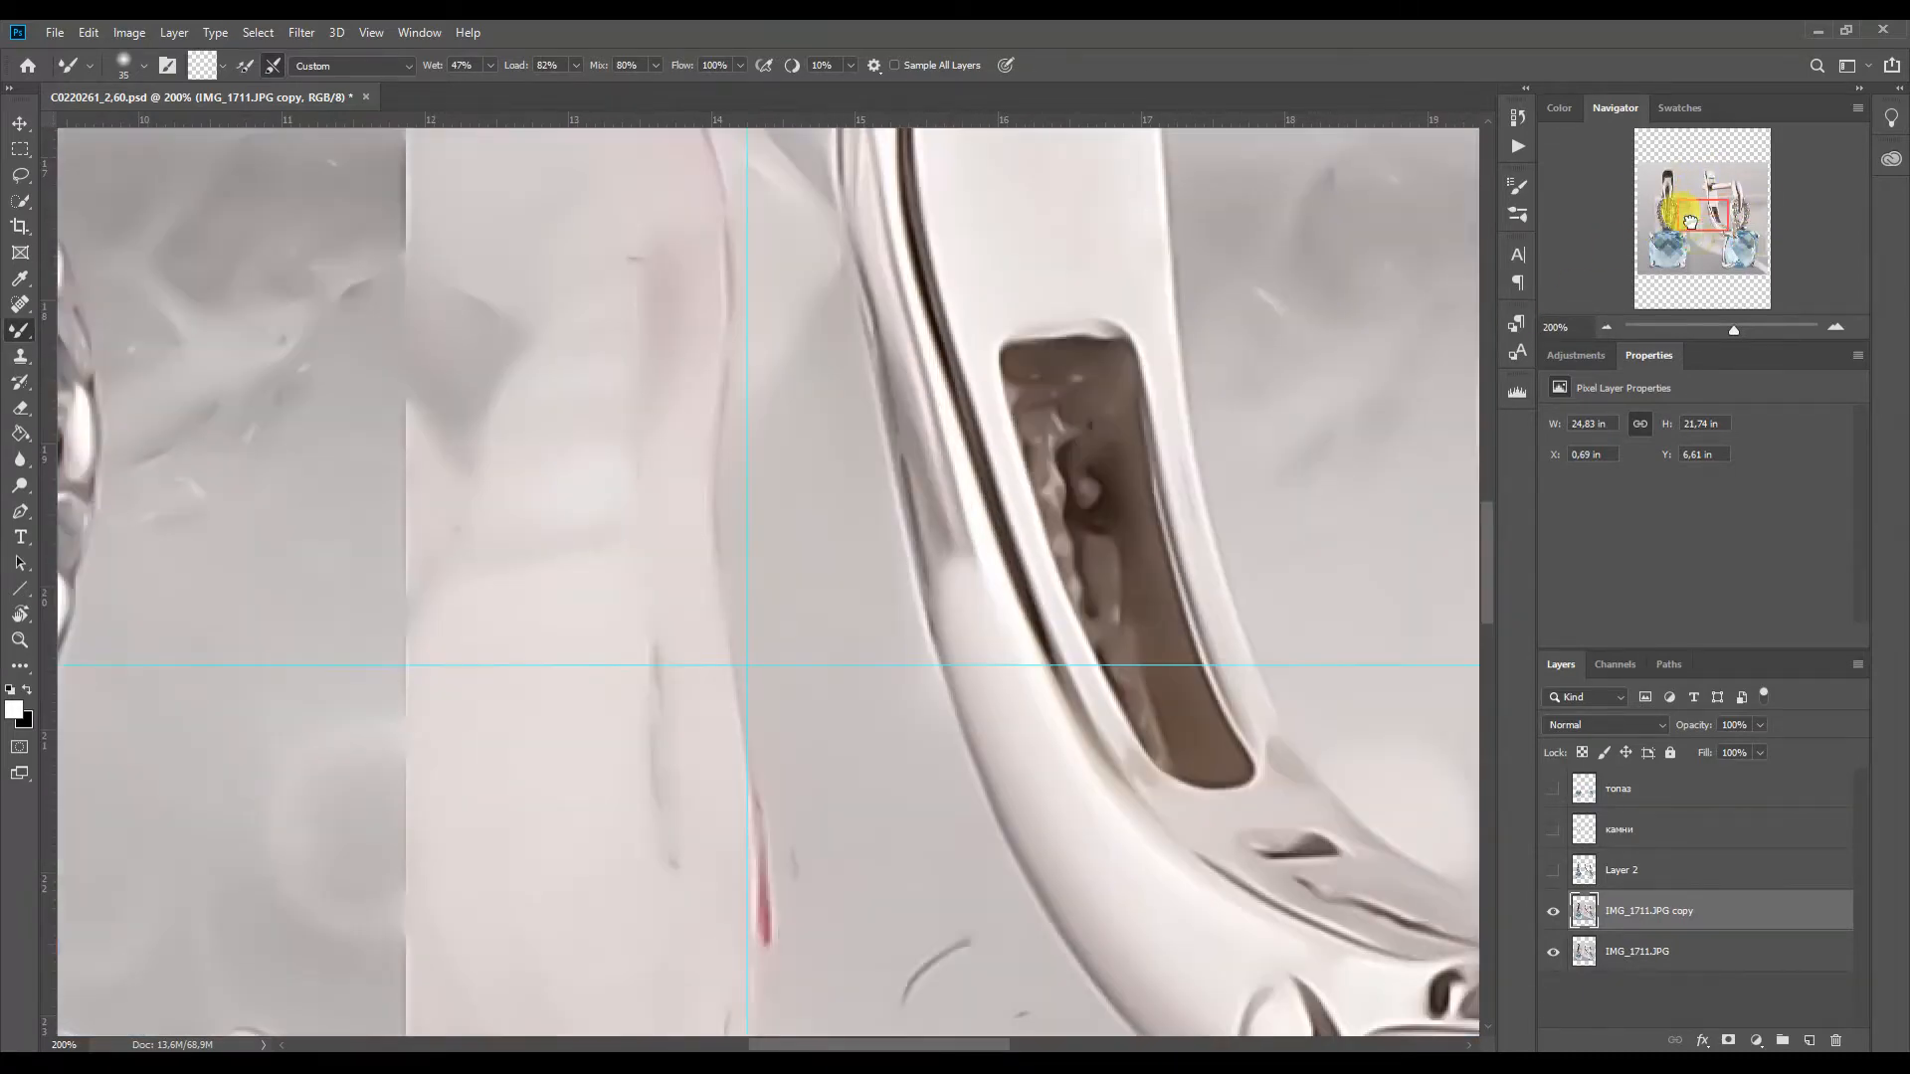
{"action": "left_click_drag", "start_coordinate": [956, 597], "coordinate": [893, 376]}
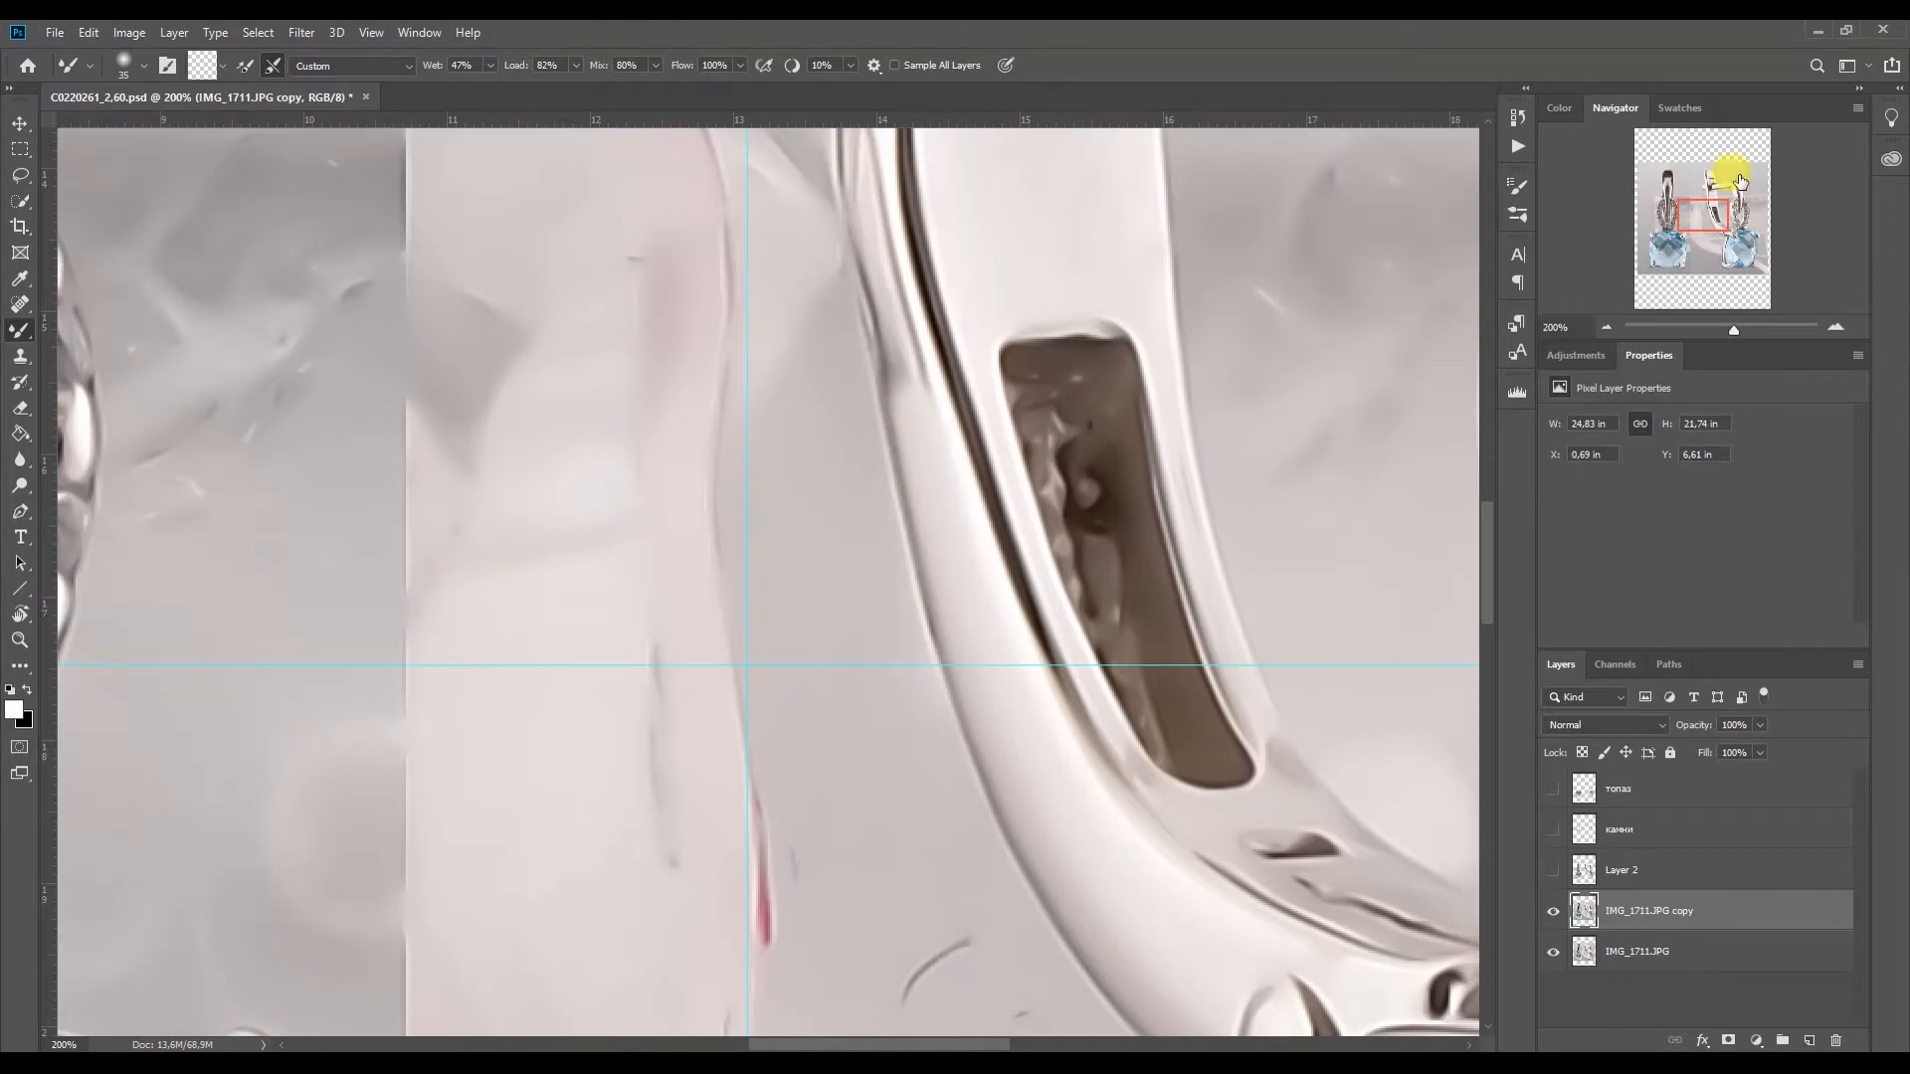
{"action": "left_click", "coordinate": [1489, 299]}
{"action": "mouse_move", "coordinate": [858, 450]}
{"action": "left_mouse_down"}
{"action": "mouse_move", "coordinate": [885, 677]}
{"action": "mouse_move", "coordinate": [875, 577]}
{"action": "left_mouse_up"}
{"action": "left_click_drag", "start_coordinate": [1703, 203], "coordinate": [1718, 190]}
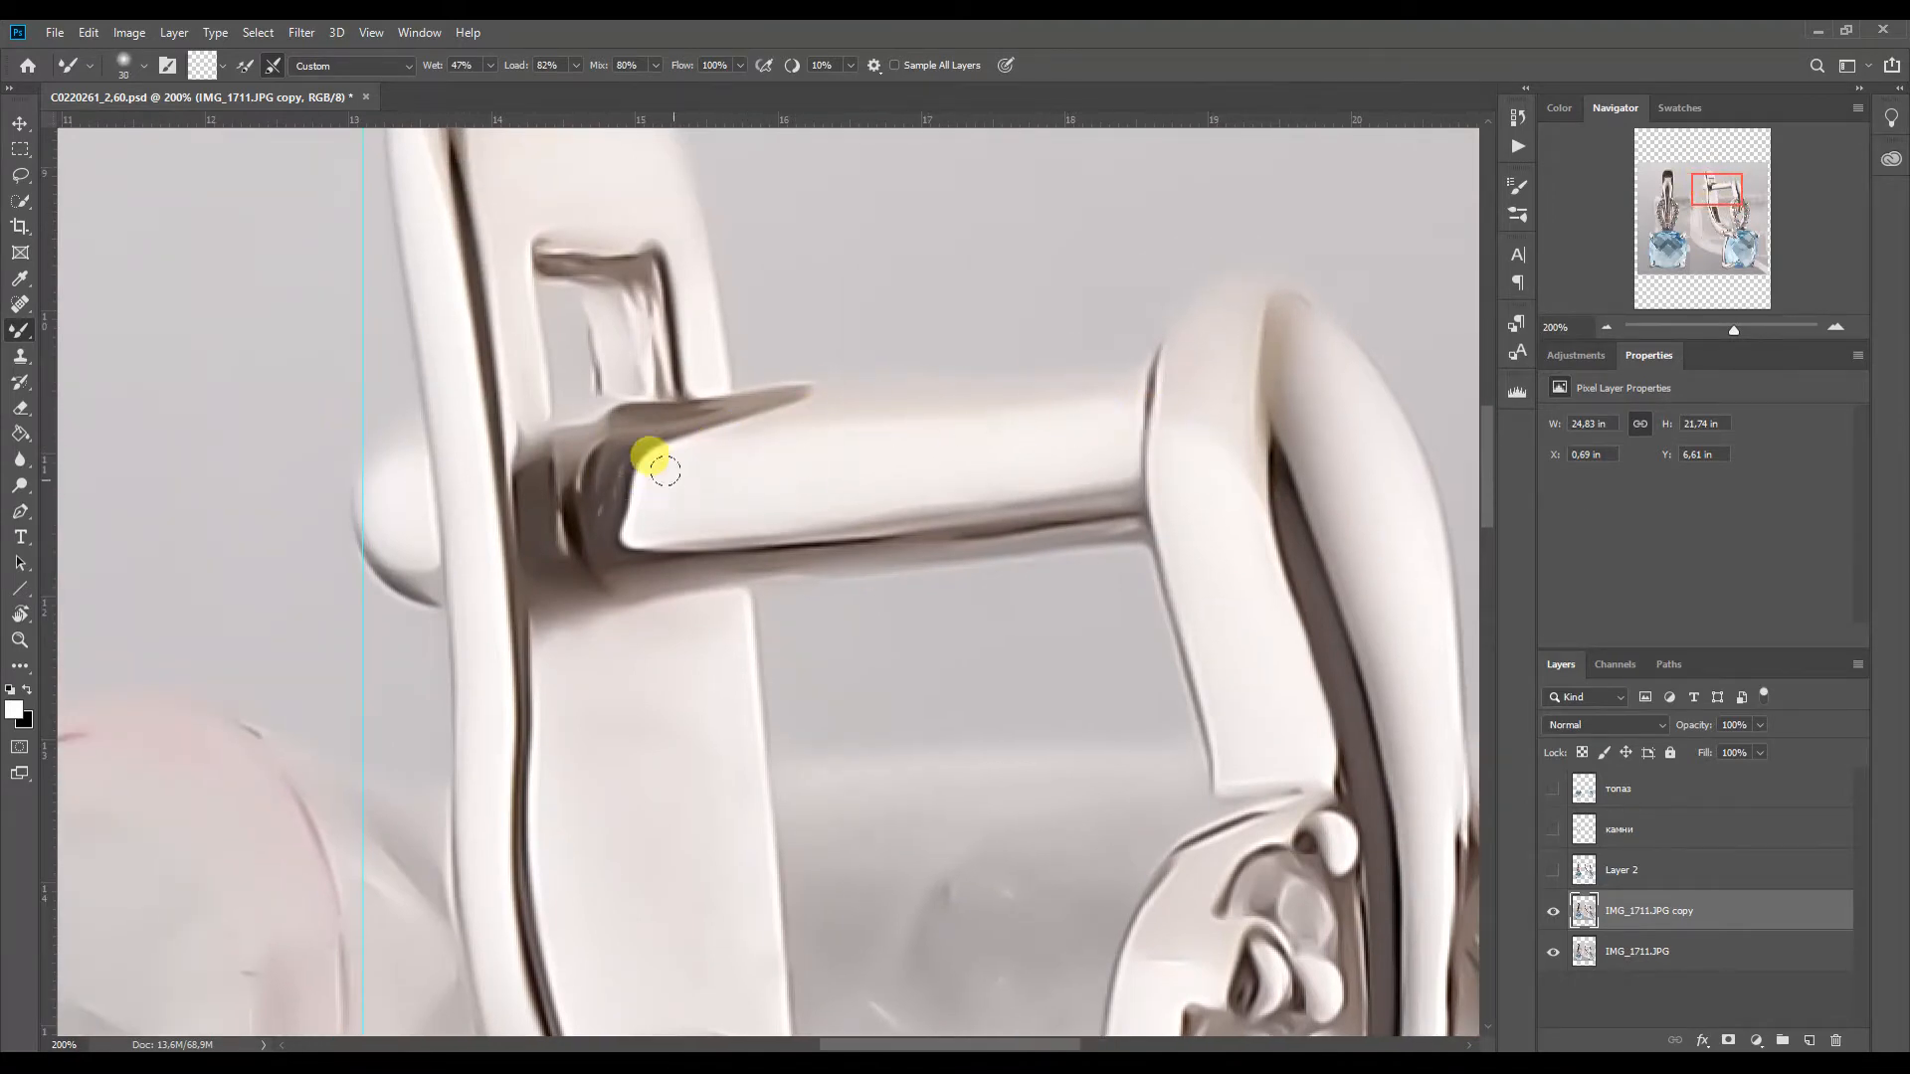
Blend the dark spots on the four prongs around the left earring's blue stone with the Mixer Brush
{"action": "mouse_move", "coordinate": [1716, 196]}
{"action": "left_mouse_down"}
{"action": "mouse_move", "coordinate": [1669, 192]}
{"action": "mouse_move", "coordinate": [1660, 246]}
{"action": "left_mouse_up"}
{"action": "key", "text": "bracketleft"}
{"action": "key", "text": "bracketleft"}
{"action": "key", "text": "bracketright"}
{"action": "key", "text": "bracketright"}
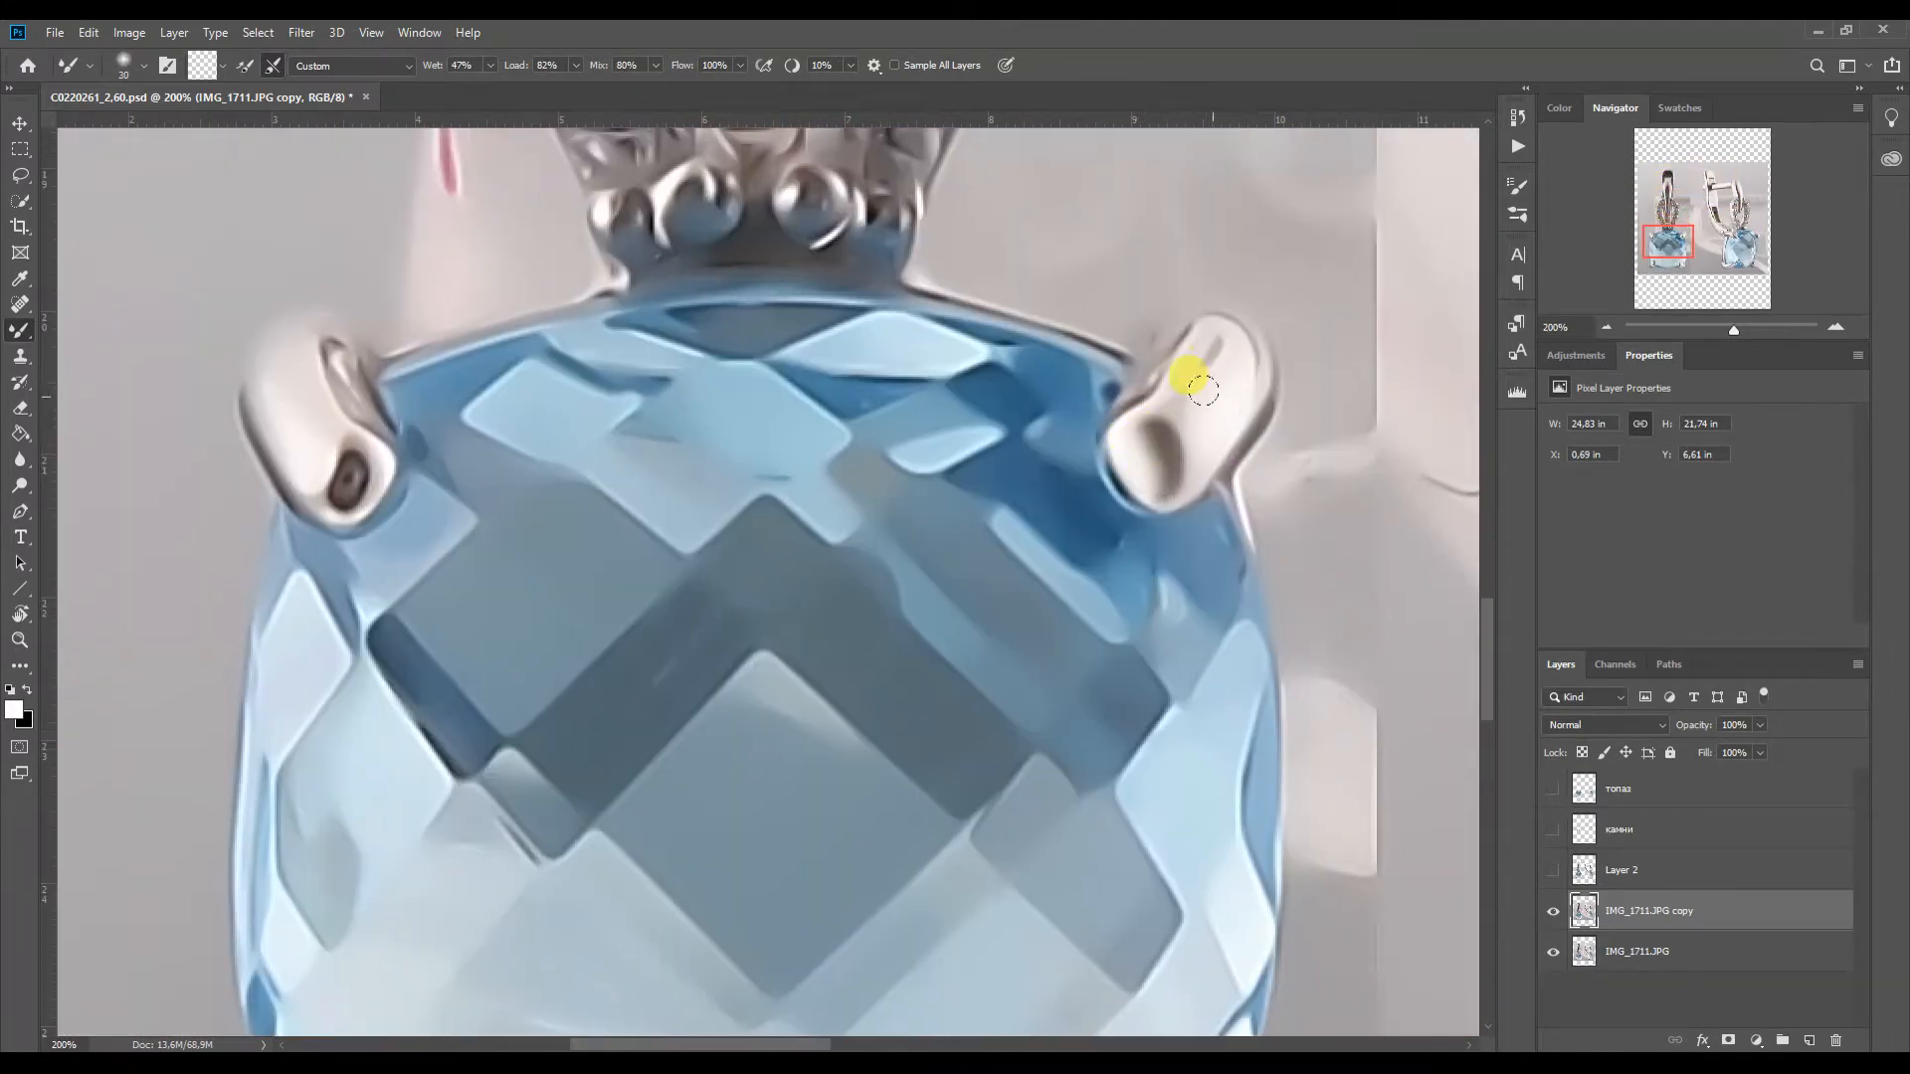
{"action": "scroll", "coordinate": [1194, 413], "scroll_direction": "down", "scroll_amount": 5}
{"action": "key", "text": "bracketright"}
{"action": "key", "text": "bracketright"}
{"action": "key", "text": "bracketright"}
{"action": "mouse_move", "coordinate": [1154, 470]}
{"action": "left_mouse_down"}
{"action": "mouse_move", "coordinate": [1194, 493]}
{"action": "mouse_move", "coordinate": [1159, 467]}
{"action": "left_mouse_up"}
{"action": "left_click", "coordinate": [389, 477]}
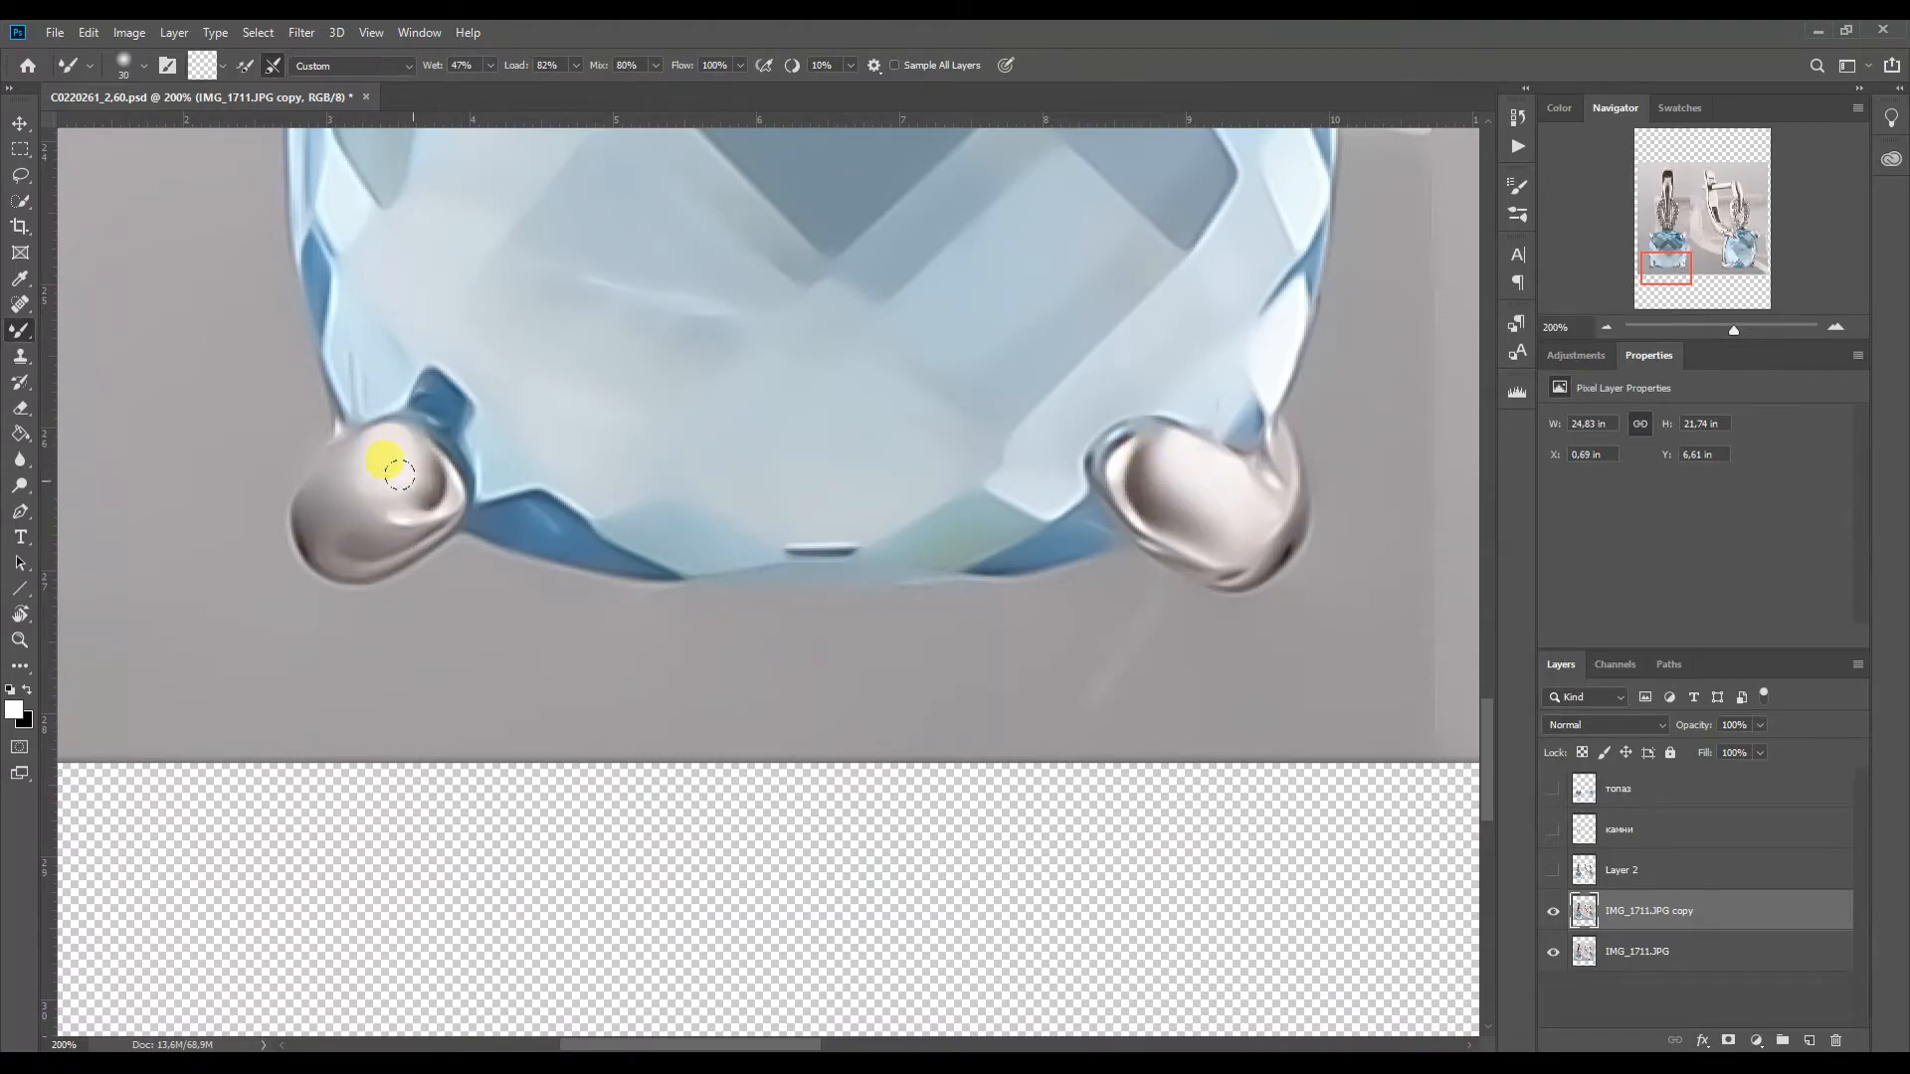
Smooth the metal of the left earring's central tapered arm with a long stroke
{"action": "left_click_drag", "start_coordinate": [1662, 245], "coordinate": [1627, 187]}
{"action": "mouse_move", "coordinate": [906, 286]}
{"action": "left_mouse_down"}
{"action": "mouse_move", "coordinate": [969, 241]}
{"action": "mouse_move", "coordinate": [965, 369]}
{"action": "mouse_move", "coordinate": [926, 449]}
{"action": "mouse_move", "coordinate": [962, 492]}
{"action": "mouse_move", "coordinate": [1000, 452]}
{"action": "mouse_move", "coordinate": [923, 560]}
{"action": "mouse_move", "coordinate": [931, 705]}
{"action": "mouse_move", "coordinate": [967, 696]}
{"action": "mouse_move", "coordinate": [929, 832]}
{"action": "mouse_move", "coordinate": [960, 1025]}
{"action": "left_mouse_up"}
{"action": "left_click_drag", "start_coordinate": [1662, 176], "coordinate": [1658, 216]}
Blend the dark reflections on the round metal beads along both sides and base of the left earring's stone-set frame
{"action": "key", "text": "p"}
{"action": "key", "text": "b"}
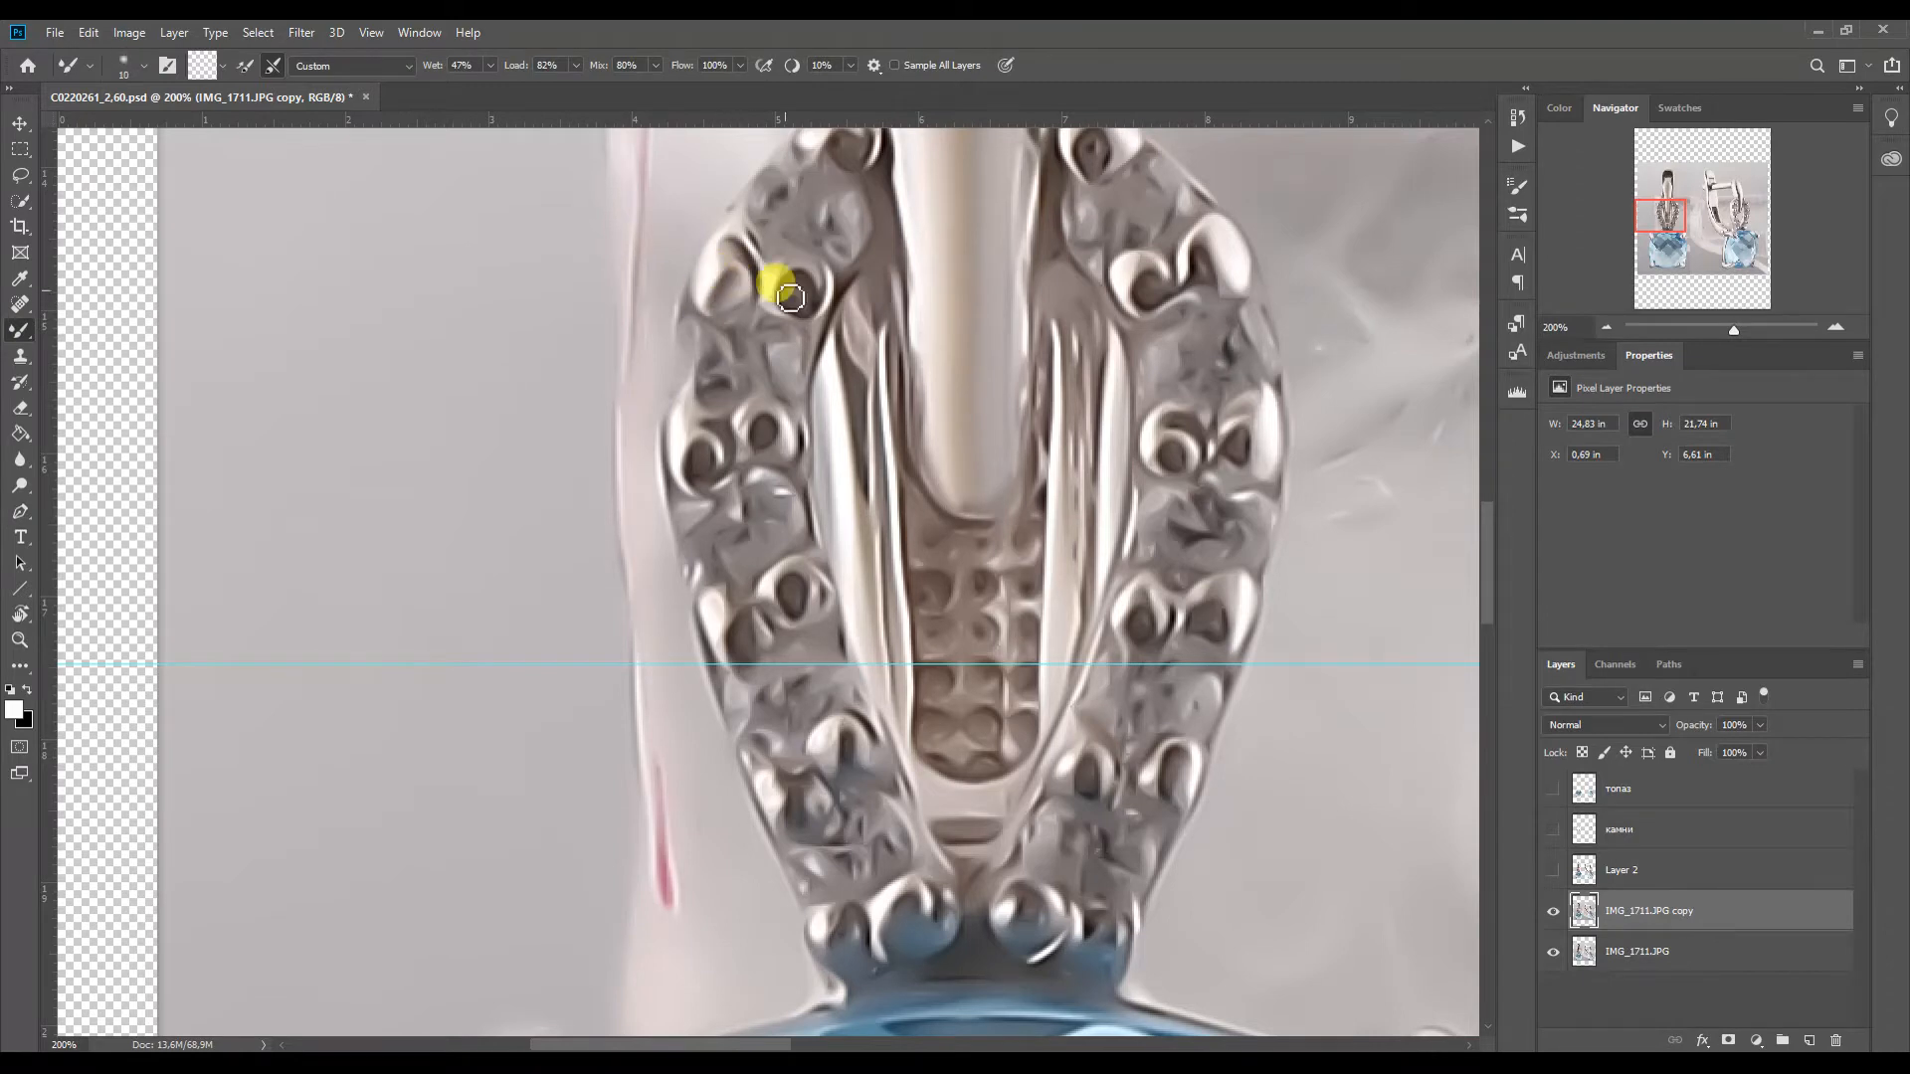
{"action": "left_click_drag", "start_coordinate": [1199, 349], "coordinate": [1208, 273]}
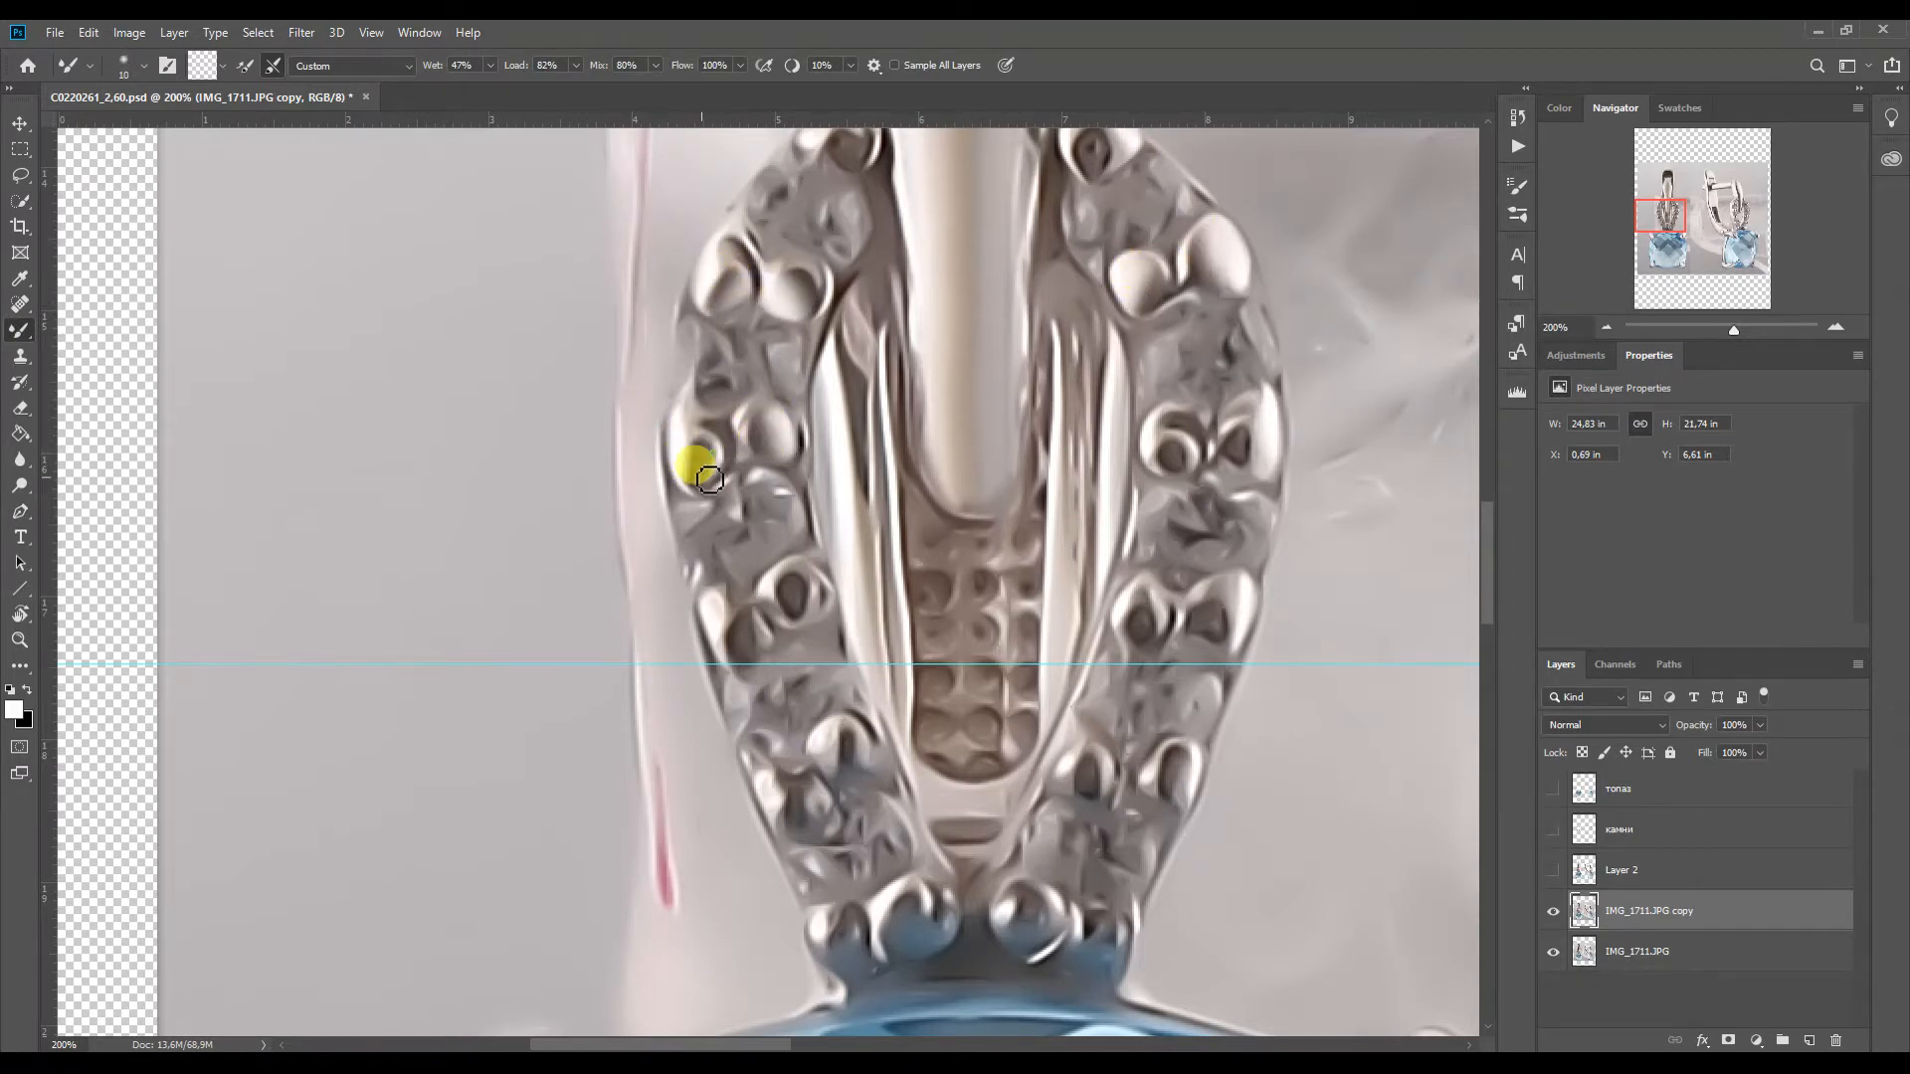
{"action": "key", "text": "bracketleft"}
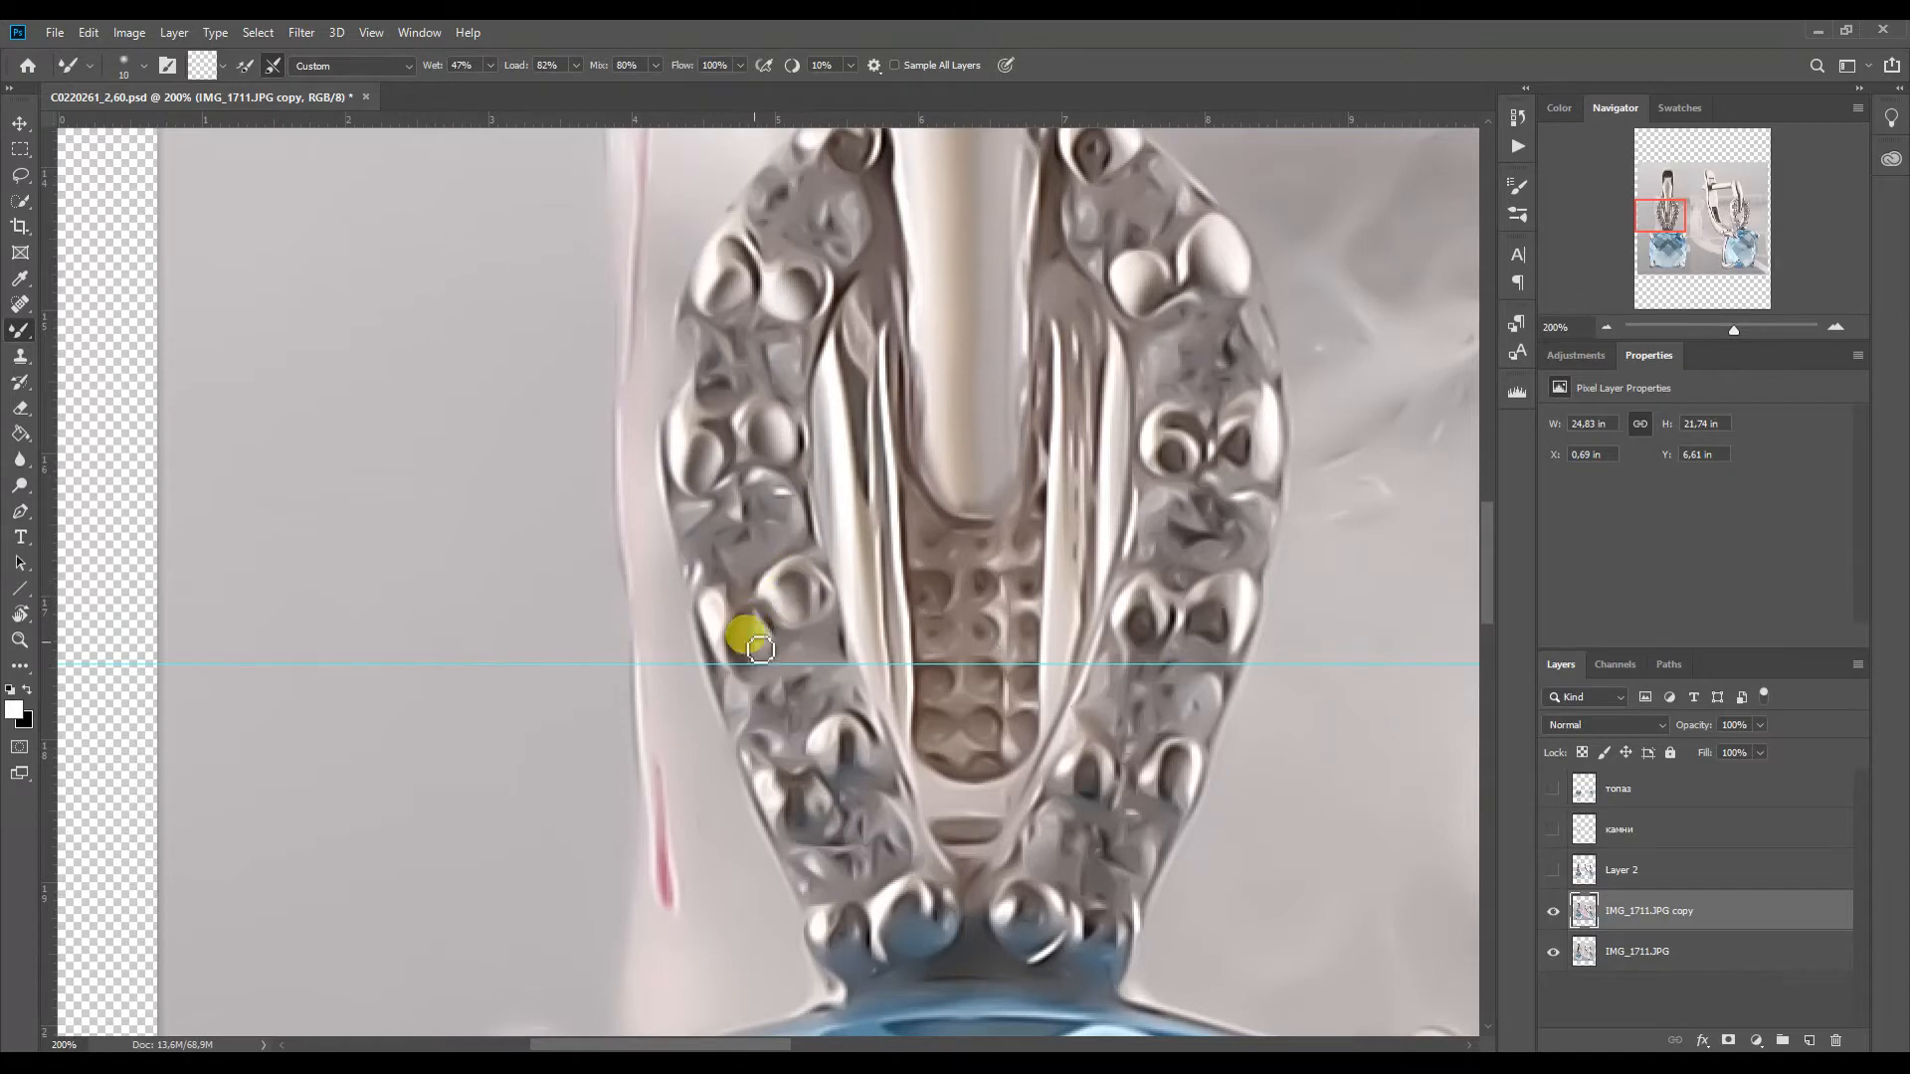
{"action": "mouse_move", "coordinate": [1139, 607]}
{"action": "left_mouse_down"}
{"action": "mouse_move", "coordinate": [1240, 607]}
{"action": "mouse_move", "coordinate": [1267, 440]}
{"action": "mouse_move", "coordinate": [1260, 475]}
{"action": "mouse_move", "coordinate": [1179, 467]}
{"action": "left_mouse_up"}
{"action": "left_click_drag", "start_coordinate": [1195, 766], "coordinate": [1069, 870]}
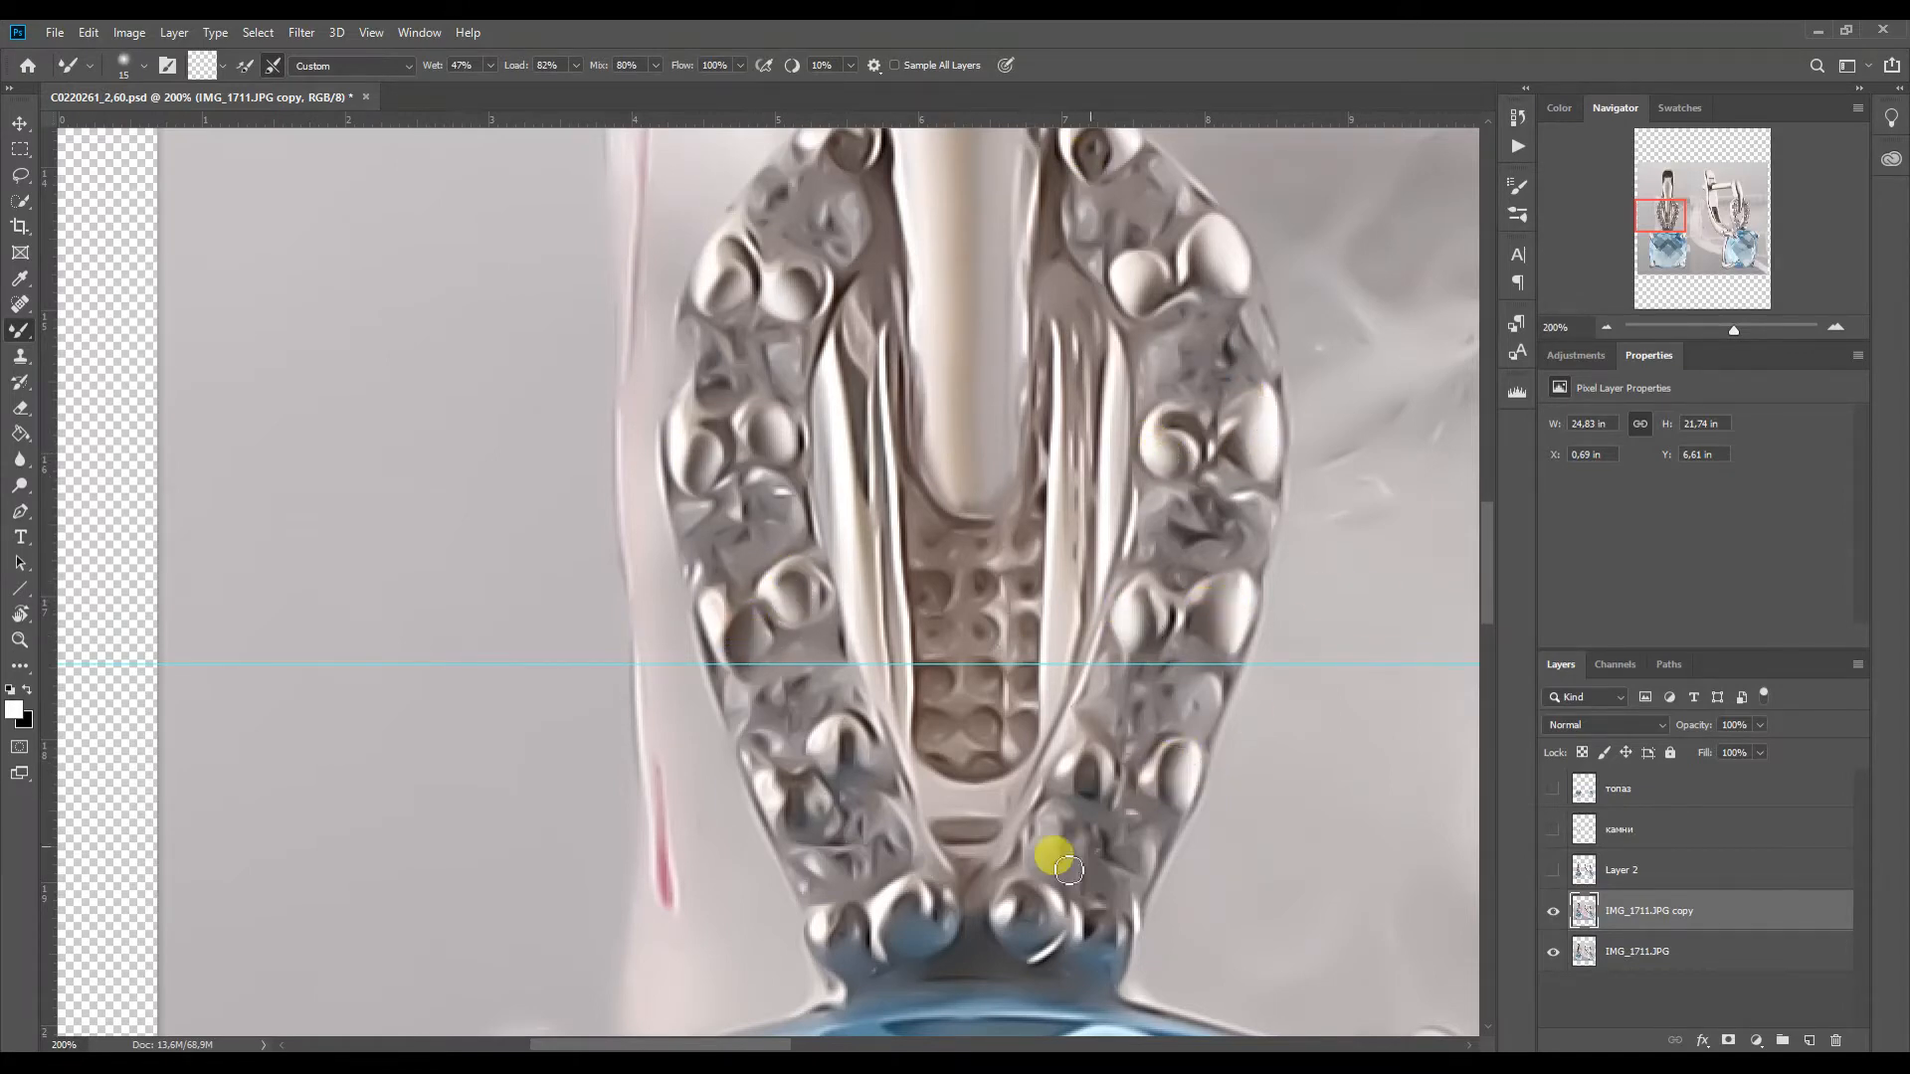
{"action": "left_click_drag", "start_coordinate": [930, 910], "coordinate": [1050, 906]}
Smooth the uppermost metal beads on both sides of the left earring's frame with a smaller brush
{"action": "key", "text": "]"}
{"action": "left_click_drag", "start_coordinate": [1486, 568], "coordinate": [1486, 541]}
{"action": "key", "text": "["}
{"action": "mouse_move", "coordinate": [1130, 353]}
{"action": "left_mouse_down"}
{"action": "mouse_move", "coordinate": [1105, 370]}
{"action": "mouse_move", "coordinate": [1090, 357]}
{"action": "left_mouse_up"}
{"action": "key", "text": "["}
{"action": "left_click_drag", "start_coordinate": [856, 340], "coordinate": [870, 355]}
Add a layer mask to the IMG_1711.JPG copy layer and paint black over the right earring's lower slot to restore its original detail
{"action": "mouse_move", "coordinate": [1661, 209]}
{"action": "left_mouse_down"}
{"action": "mouse_move", "coordinate": [1697, 204]}
{"action": "mouse_move", "coordinate": [1686, 191]}
{"action": "mouse_move", "coordinate": [1666, 231]}
{"action": "mouse_move", "coordinate": [1672, 195]}
{"action": "mouse_move", "coordinate": [1724, 225]}
{"action": "left_mouse_up"}
{"action": "left_click", "coordinate": [1728, 1040]}
{"action": "right_click", "coordinate": [20, 330]}
{"action": "left_click", "coordinate": [79, 329]}
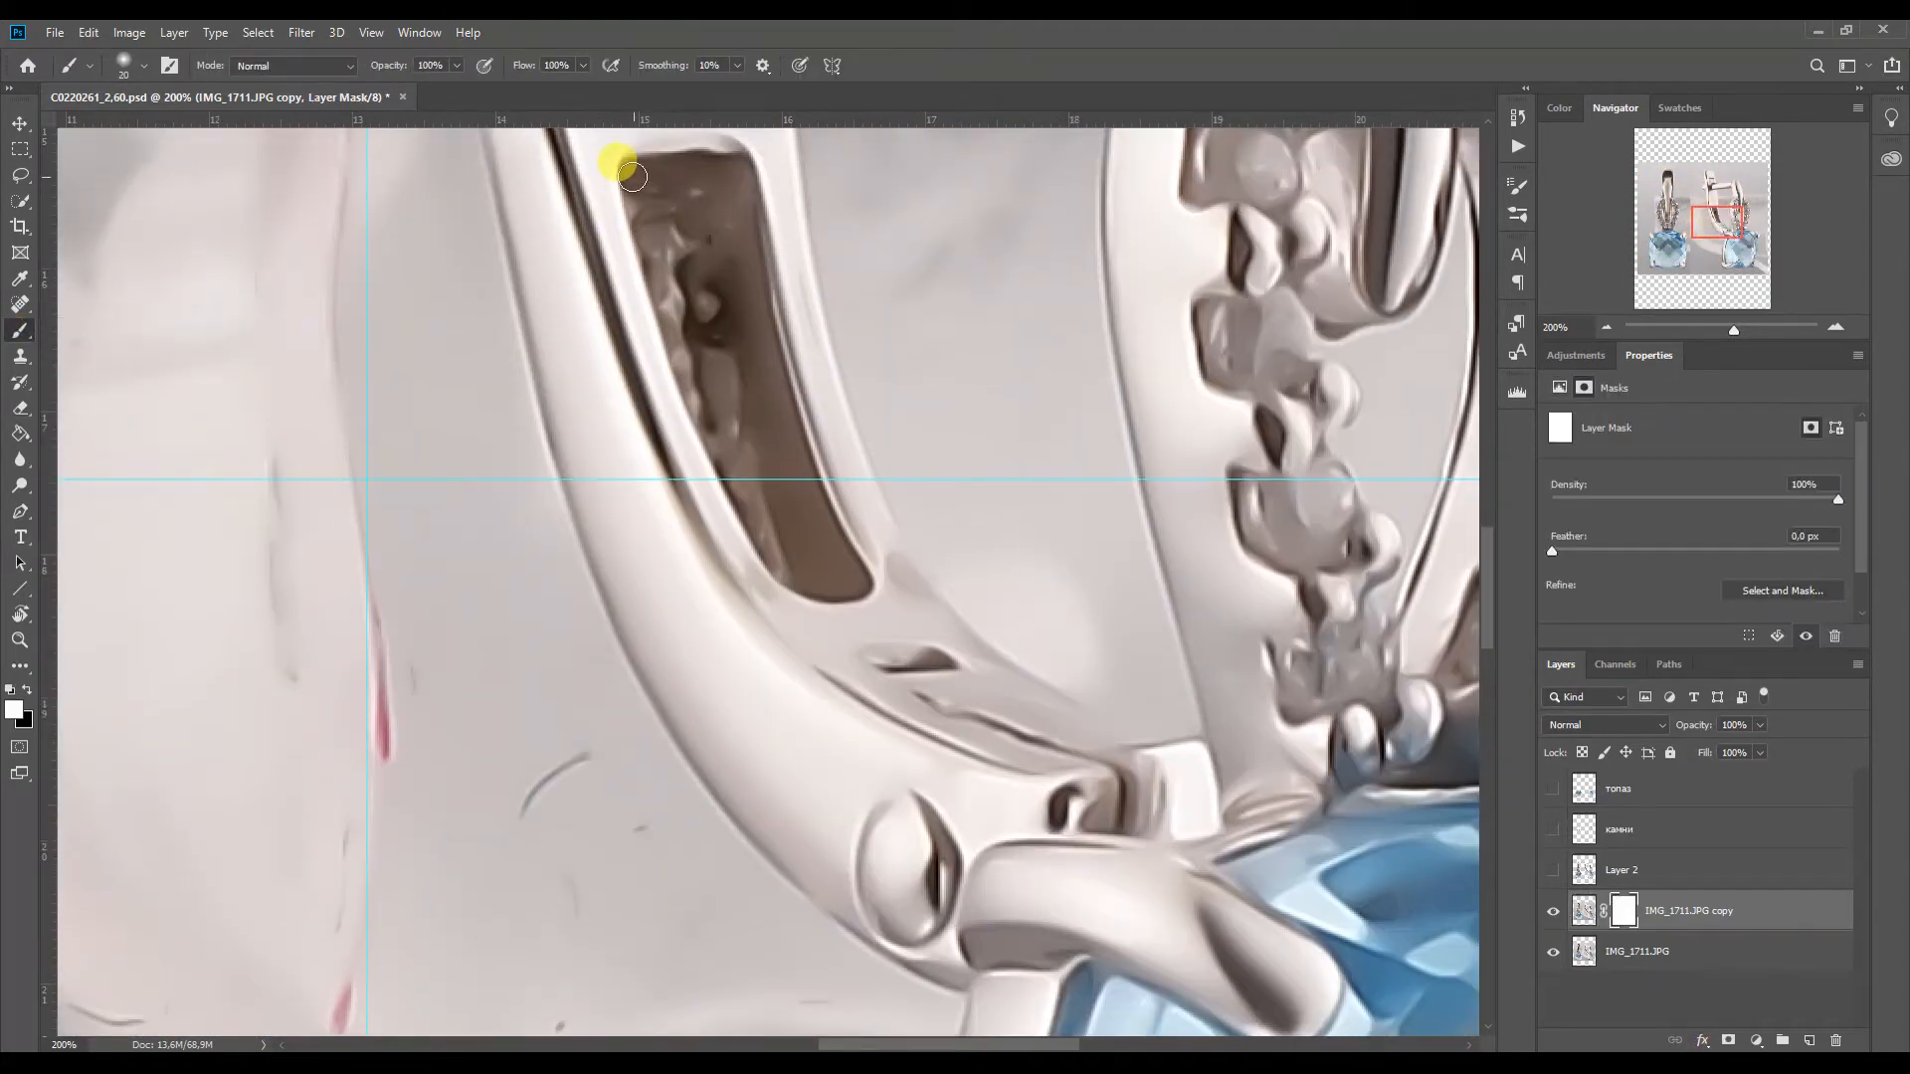
{"action": "key", "text": "x"}
{"action": "right_click", "coordinate": [751, 192]}
{"action": "mouse_move", "coordinate": [724, 194]}
{"action": "left_mouse_down"}
{"action": "mouse_move", "coordinate": [647, 194]}
{"action": "mouse_move", "coordinate": [714, 310]}
{"action": "mouse_move", "coordinate": [729, 226]}
{"action": "mouse_move", "coordinate": [836, 558]}
{"action": "mouse_move", "coordinate": [751, 467]}
{"action": "left_mouse_up"}
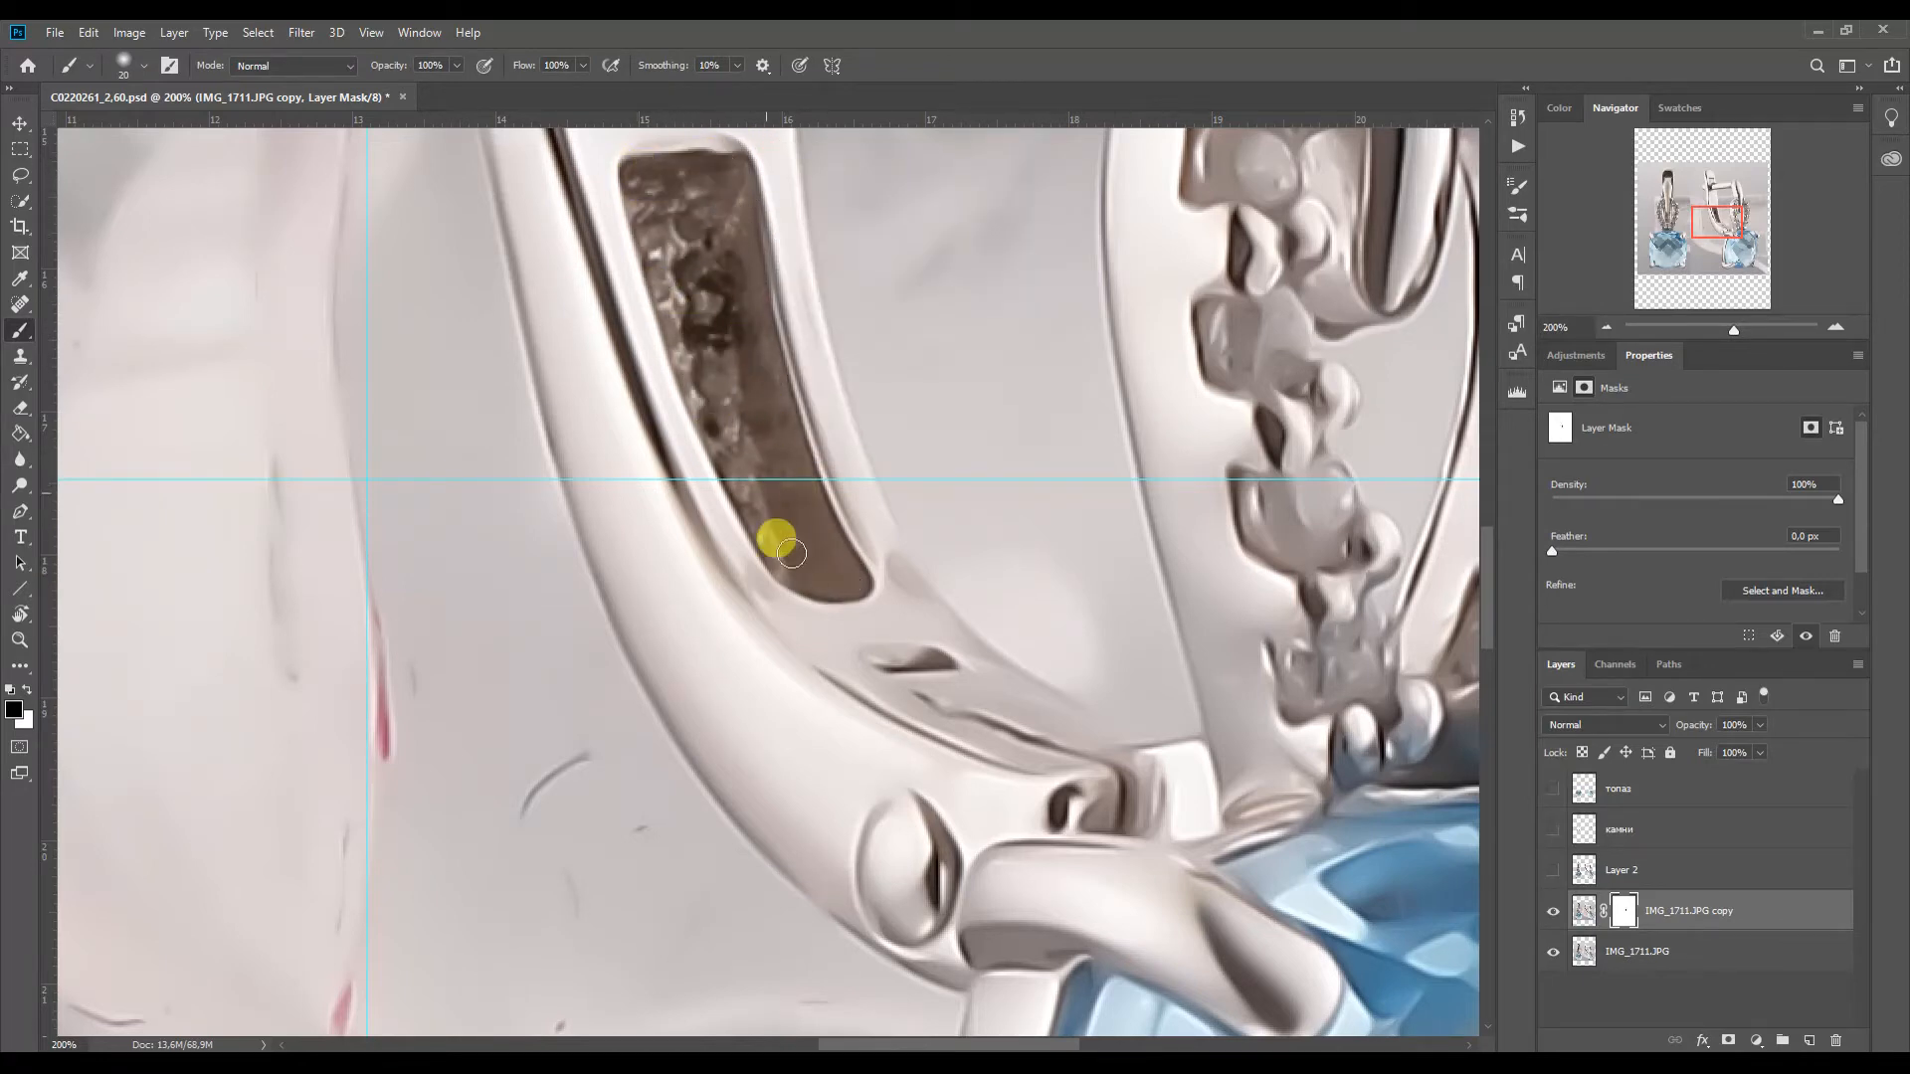
Paint black on the mask over the right earring's textured inner strip and the upper slot of its clasp
{"action": "mouse_move", "coordinate": [1708, 222]}
{"action": "left_mouse_down"}
{"action": "mouse_move", "coordinate": [1725, 203]}
{"action": "mouse_move", "coordinate": [1725, 219]}
{"action": "left_mouse_up"}
{"action": "mouse_move", "coordinate": [1019, 612]}
{"action": "left_mouse_down"}
{"action": "mouse_move", "coordinate": [1074, 401]}
{"action": "mouse_move", "coordinate": [1050, 255]}
{"action": "mouse_move", "coordinate": [1080, 198]}
{"action": "left_mouse_up"}
{"action": "left_click_drag", "start_coordinate": [1727, 261], "coordinate": [1714, 186]}
{"action": "mouse_move", "coordinate": [701, 383]}
{"action": "left_mouse_down"}
{"action": "mouse_move", "coordinate": [764, 388]}
{"action": "mouse_move", "coordinate": [753, 490]}
{"action": "left_mouse_up"}
Mask the small side stones and inner recesses of the left earring in black to bring back their original texture
{"action": "left_click_drag", "start_coordinate": [1665, 191], "coordinate": [1659, 215]}
{"action": "mouse_move", "coordinate": [1164, 431]}
{"action": "left_mouse_down"}
{"action": "mouse_move", "coordinate": [999, 556]}
{"action": "mouse_move", "coordinate": [1021, 565]}
{"action": "mouse_move", "coordinate": [931, 561]}
{"action": "mouse_move", "coordinate": [1004, 689]}
{"action": "left_mouse_up"}
{"action": "left_click", "coordinate": [1663, 235]}
{"action": "mouse_move", "coordinate": [973, 426]}
{"action": "left_mouse_down"}
{"action": "mouse_move", "coordinate": [1085, 430]}
{"action": "mouse_move", "coordinate": [956, 339]}
{"action": "mouse_move", "coordinate": [860, 444]}
{"action": "left_mouse_up"}
{"action": "mouse_move", "coordinate": [1666, 257]}
{"action": "left_mouse_down"}
{"action": "mouse_move", "coordinate": [1655, 196]}
{"action": "mouse_move", "coordinate": [1652, 223]}
{"action": "left_mouse_up"}
{"action": "left_click_drag", "start_coordinate": [1059, 321], "coordinate": [1051, 454]}
{"action": "mouse_move", "coordinate": [874, 400]}
{"action": "left_mouse_down"}
{"action": "mouse_move", "coordinate": [894, 448]}
{"action": "mouse_move", "coordinate": [870, 492]}
{"action": "left_mouse_up"}
Paint black on the mask over the left-hand row of small stones on the right earring
{"action": "left_click_drag", "start_coordinate": [1655, 217], "coordinate": [1725, 212]}
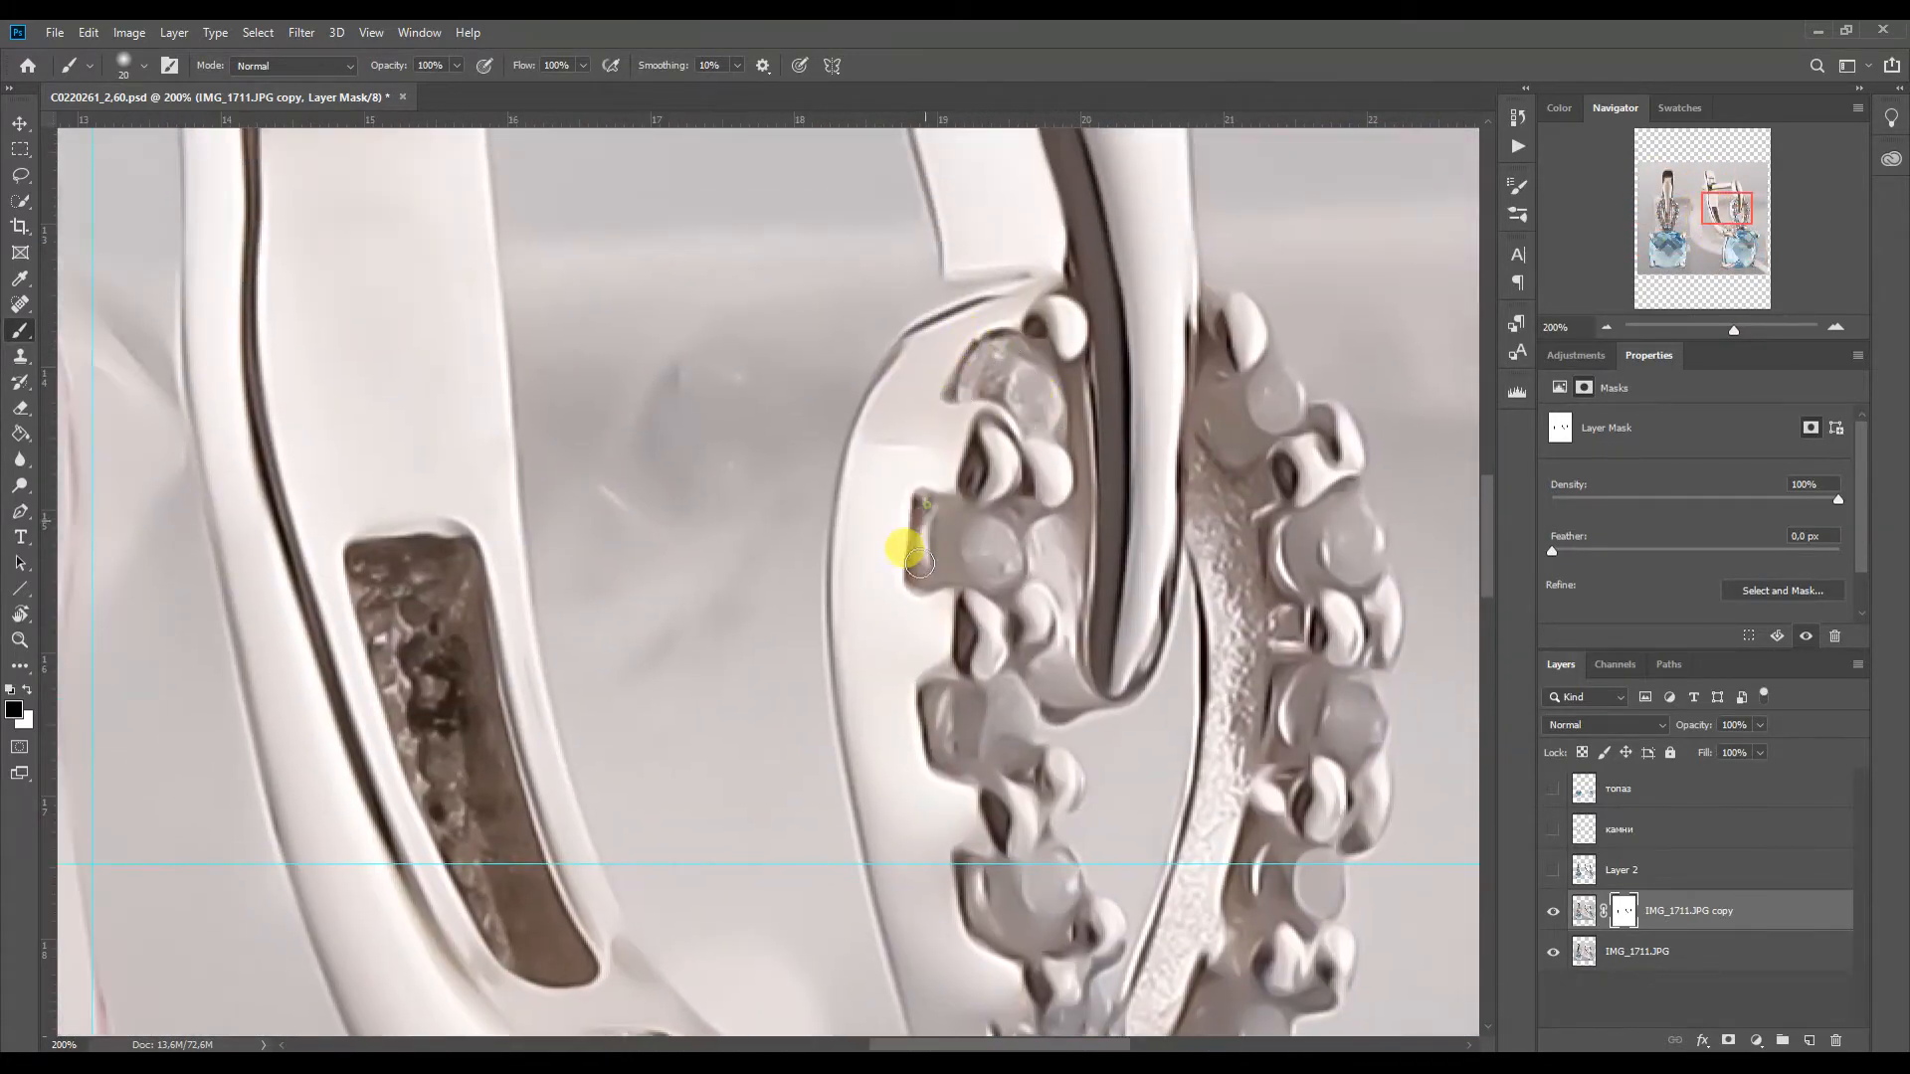
{"action": "left_click_drag", "start_coordinate": [1007, 534], "coordinate": [1013, 554]}
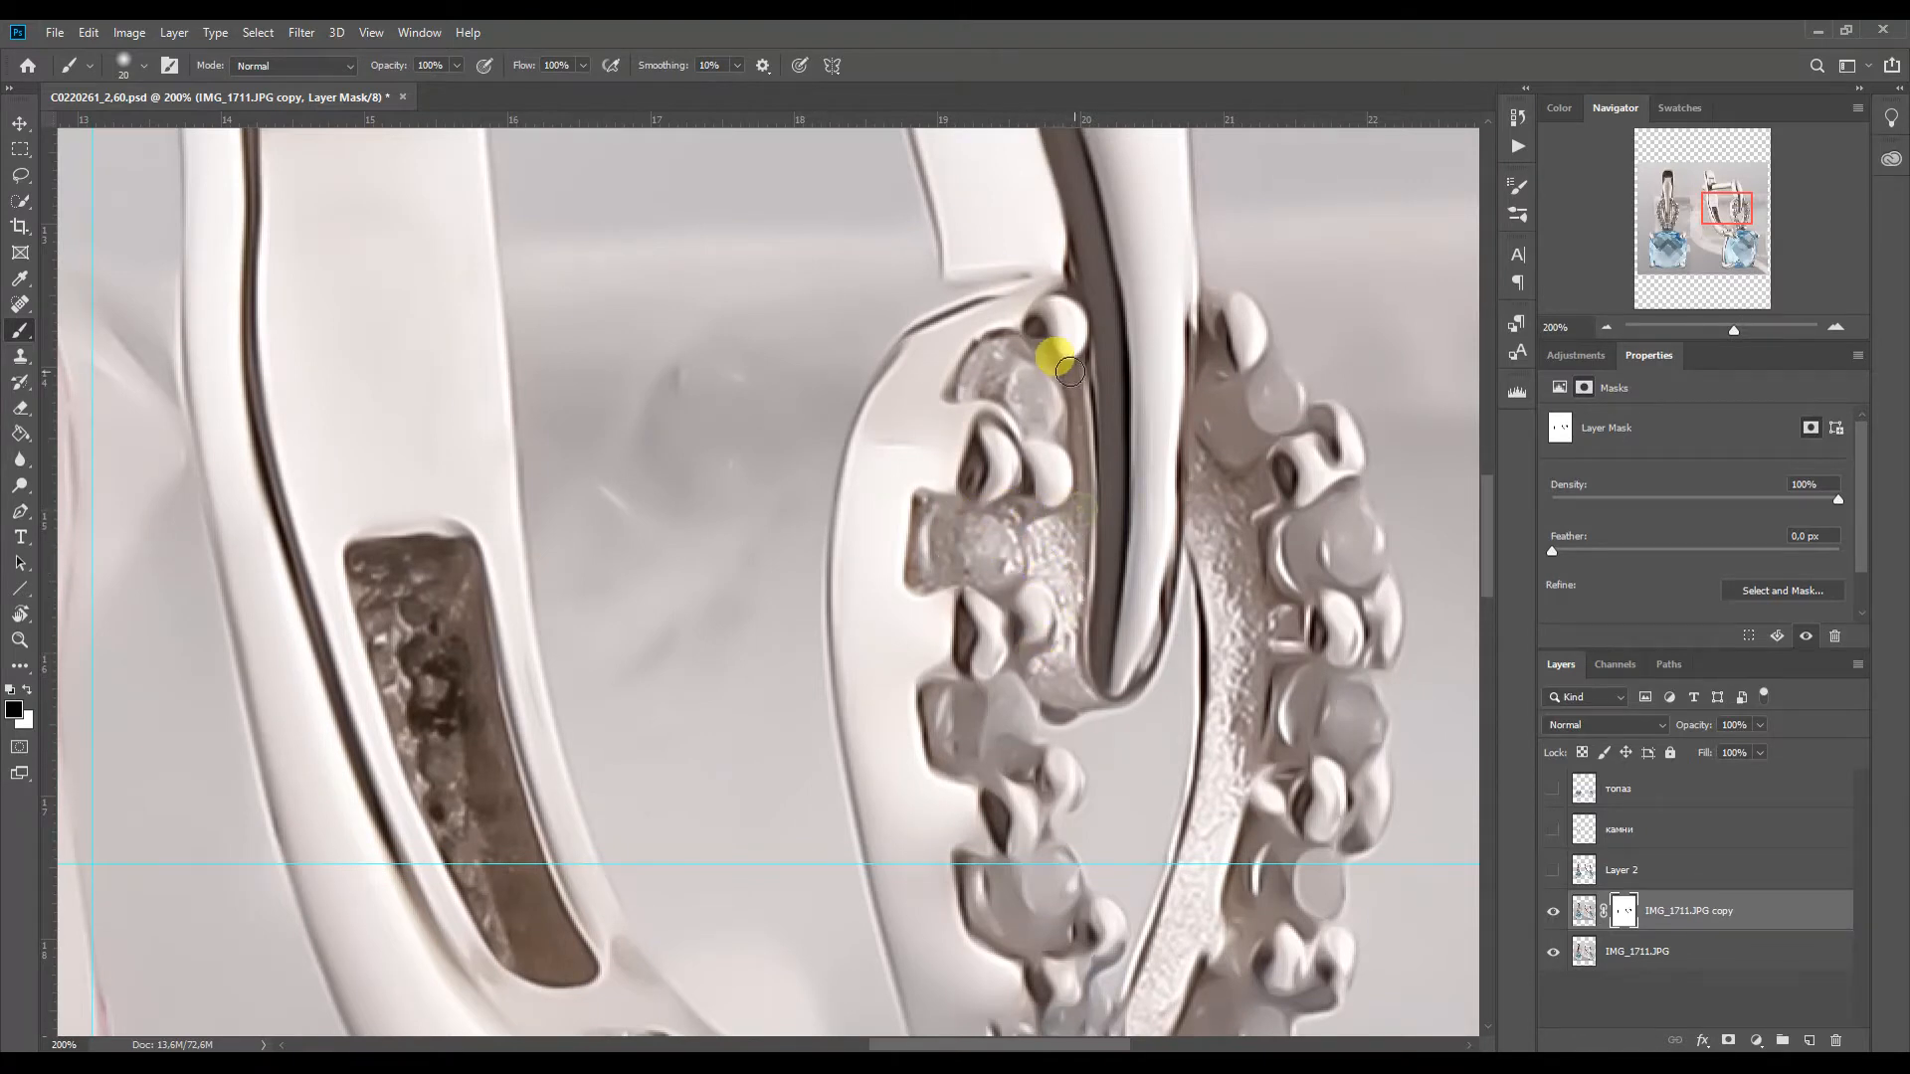
{"action": "mouse_move", "coordinate": [938, 732]}
{"action": "left_mouse_down"}
{"action": "mouse_move", "coordinate": [979, 751]}
{"action": "mouse_move", "coordinate": [1023, 657]}
{"action": "left_mouse_up"}
{"action": "mouse_move", "coordinate": [1046, 856]}
{"action": "left_mouse_down"}
{"action": "mouse_move", "coordinate": [1030, 907]}
{"action": "mouse_move", "coordinate": [1074, 938]}
{"action": "left_mouse_up"}
Restore the original texture around the right earring's hook tip and its right-hand row of small stones through the mask
{"action": "left_click_drag", "start_coordinate": [1727, 209], "coordinate": [1727, 225]}
{"action": "mouse_move", "coordinate": [1017, 640]}
{"action": "left_mouse_down"}
{"action": "mouse_move", "coordinate": [1101, 626]}
{"action": "mouse_move", "coordinate": [1168, 696]}
{"action": "mouse_move", "coordinate": [1192, 661]}
{"action": "left_mouse_up"}
{"action": "left_click_drag", "start_coordinate": [1231, 564], "coordinate": [1277, 644]}
{"action": "mouse_move", "coordinate": [1260, 400]}
{"action": "left_mouse_down"}
{"action": "mouse_move", "coordinate": [1301, 489]}
{"action": "mouse_move", "coordinate": [1338, 435]}
{"action": "left_mouse_up"}
{"action": "left_click_drag", "start_coordinate": [1727, 223], "coordinate": [1727, 214]}
{"action": "mouse_move", "coordinate": [1309, 541]}
{"action": "left_mouse_down"}
{"action": "mouse_move", "coordinate": [1281, 582]}
{"action": "mouse_move", "coordinate": [1326, 517]}
{"action": "mouse_move", "coordinate": [1334, 388]}
{"action": "mouse_move", "coordinate": [1204, 197]}
{"action": "mouse_move", "coordinate": [1278, 275]}
{"action": "mouse_move", "coordinate": [1269, 227]}
{"action": "left_mouse_up"}
Add a new empty layer above the masked IMG_1711.JPG copy layer
{"action": "triple_click", "coordinate": [1605, 328]}
{"action": "mouse_move", "coordinate": [1711, 227]}
{"action": "left_mouse_down"}
{"action": "mouse_move", "coordinate": [1652, 239]}
{"action": "mouse_move", "coordinate": [1660, 195]}
{"action": "left_mouse_up"}
{"action": "left_click", "coordinate": [1807, 1040]}
{"action": "key", "text": "p"}
{"action": "triple_click", "coordinate": [1837, 328]}
Trace a pen path along the left earring's clasp, up its left outer edge, over the rounded top and down the right edge
{"action": "left_click_drag", "start_coordinate": [788, 698], "coordinate": [792, 653]}
{"action": "left_click", "coordinate": [811, 217]}
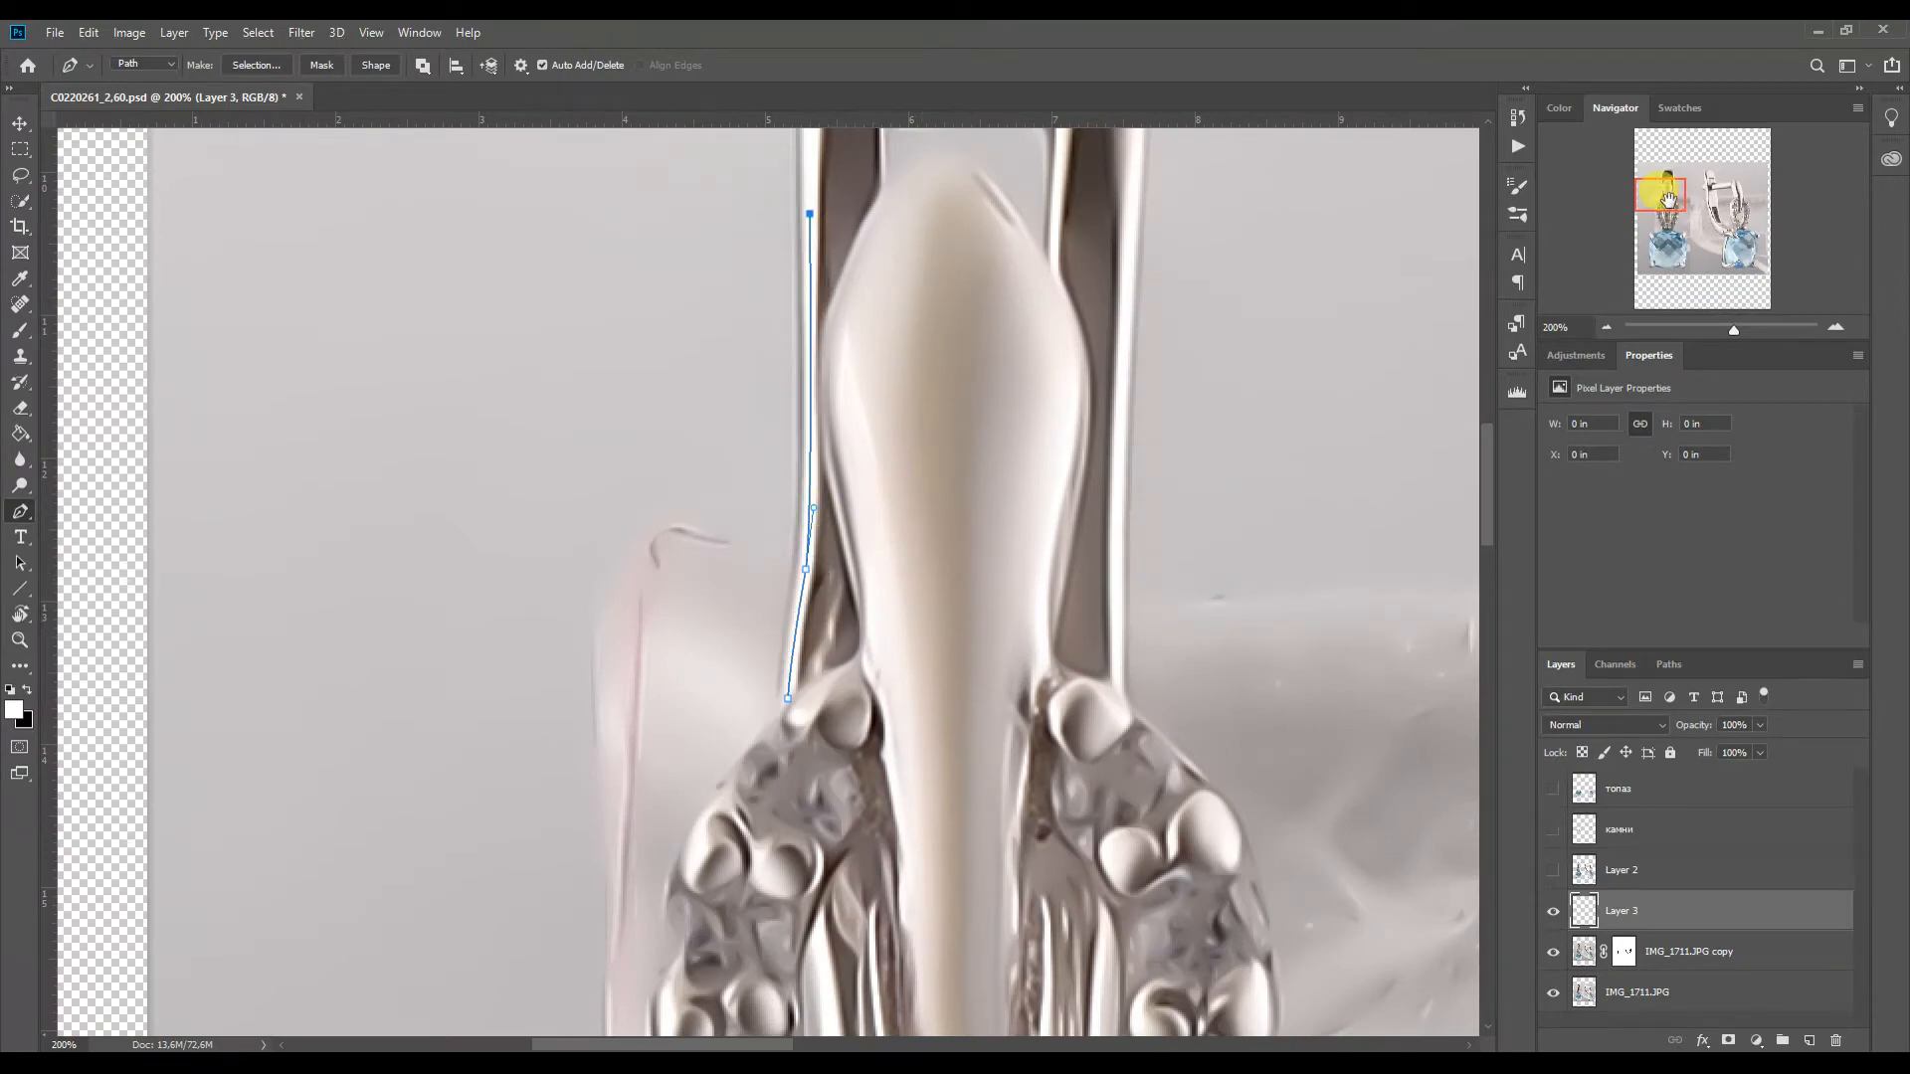
{"action": "left_click_drag", "start_coordinate": [1677, 203], "coordinate": [1677, 189]}
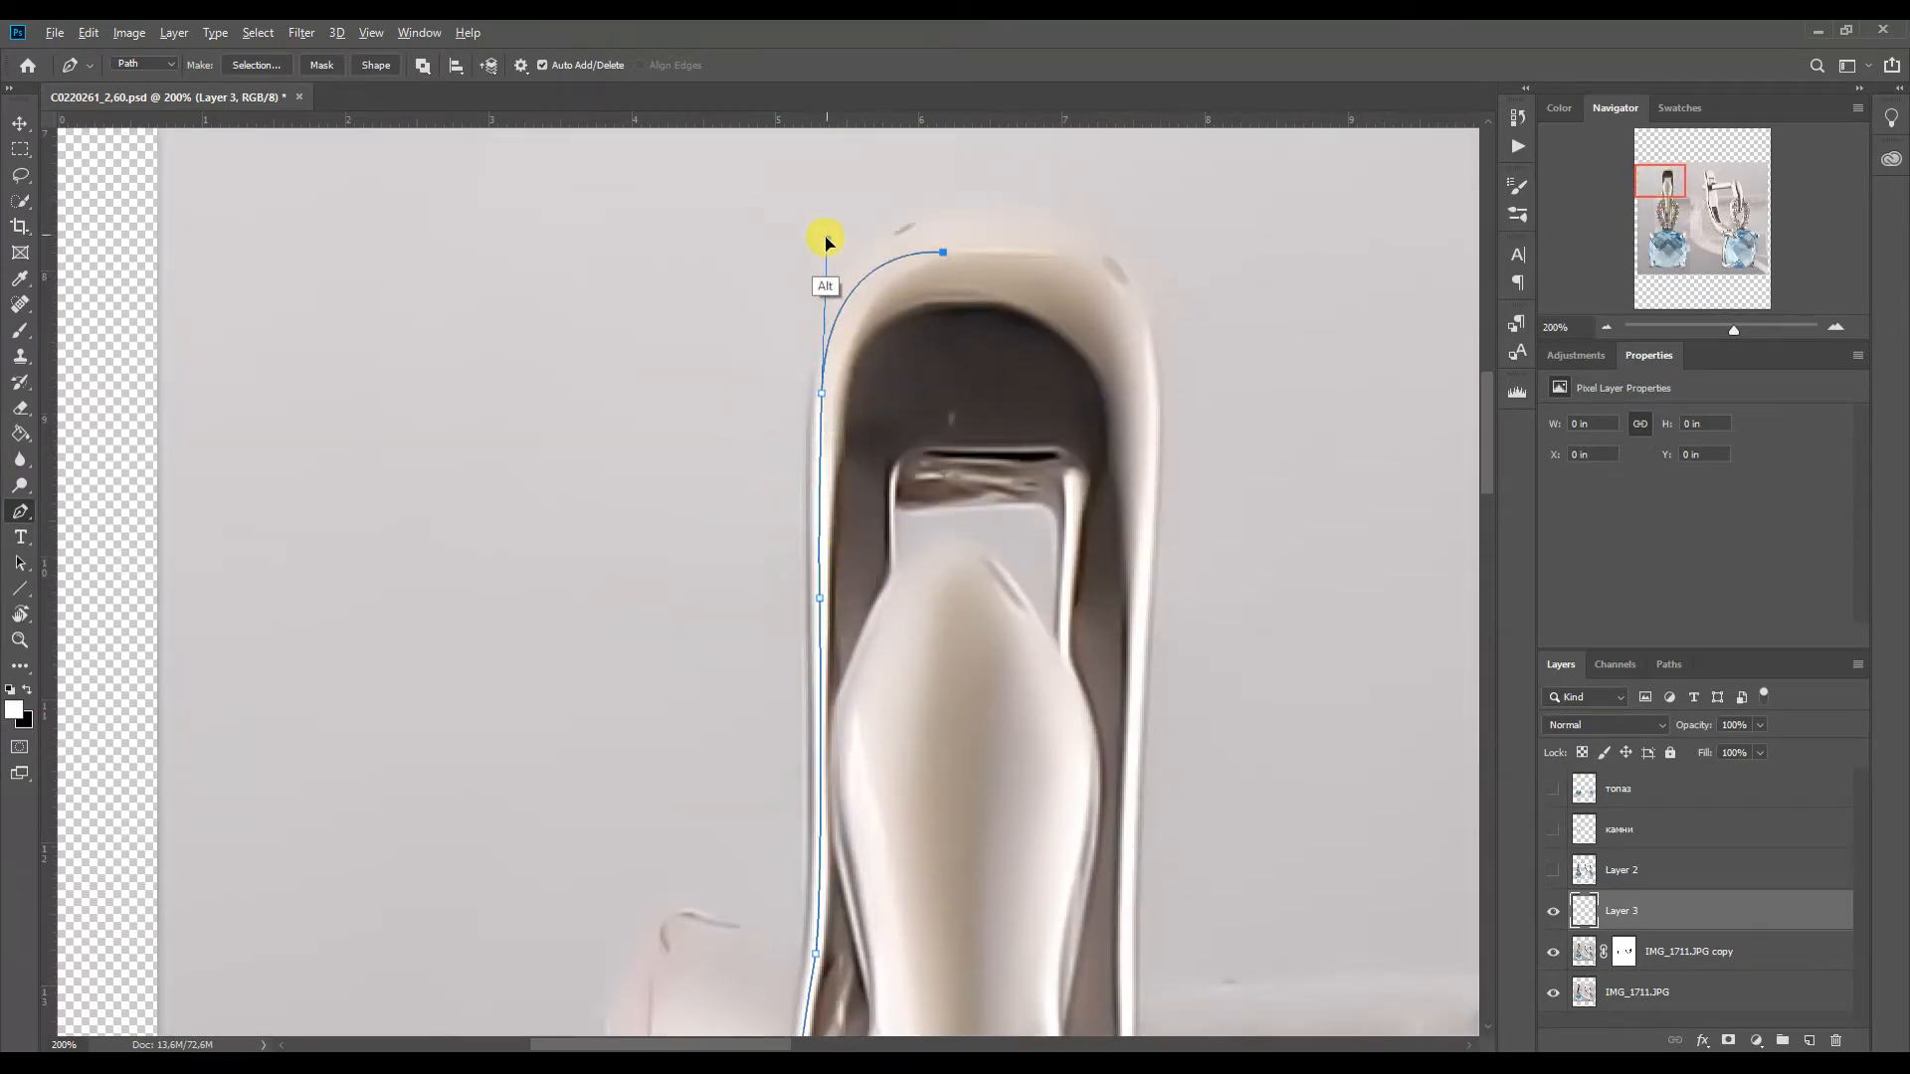
{"action": "left_click", "coordinate": [1148, 396]}
{"action": "left_click_drag", "start_coordinate": [1106, 246], "coordinate": [1157, 253]}
{"action": "left_click_drag", "start_coordinate": [1148, 396], "coordinate": [1148, 475]}
{"action": "left_click", "coordinate": [1126, 901]}
{"action": "left_click_drag", "start_coordinate": [1126, 901], "coordinate": [1124, 945]}
{"action": "scroll", "coordinate": [1465, 502], "scroll_direction": "down", "scroll_amount": 5}
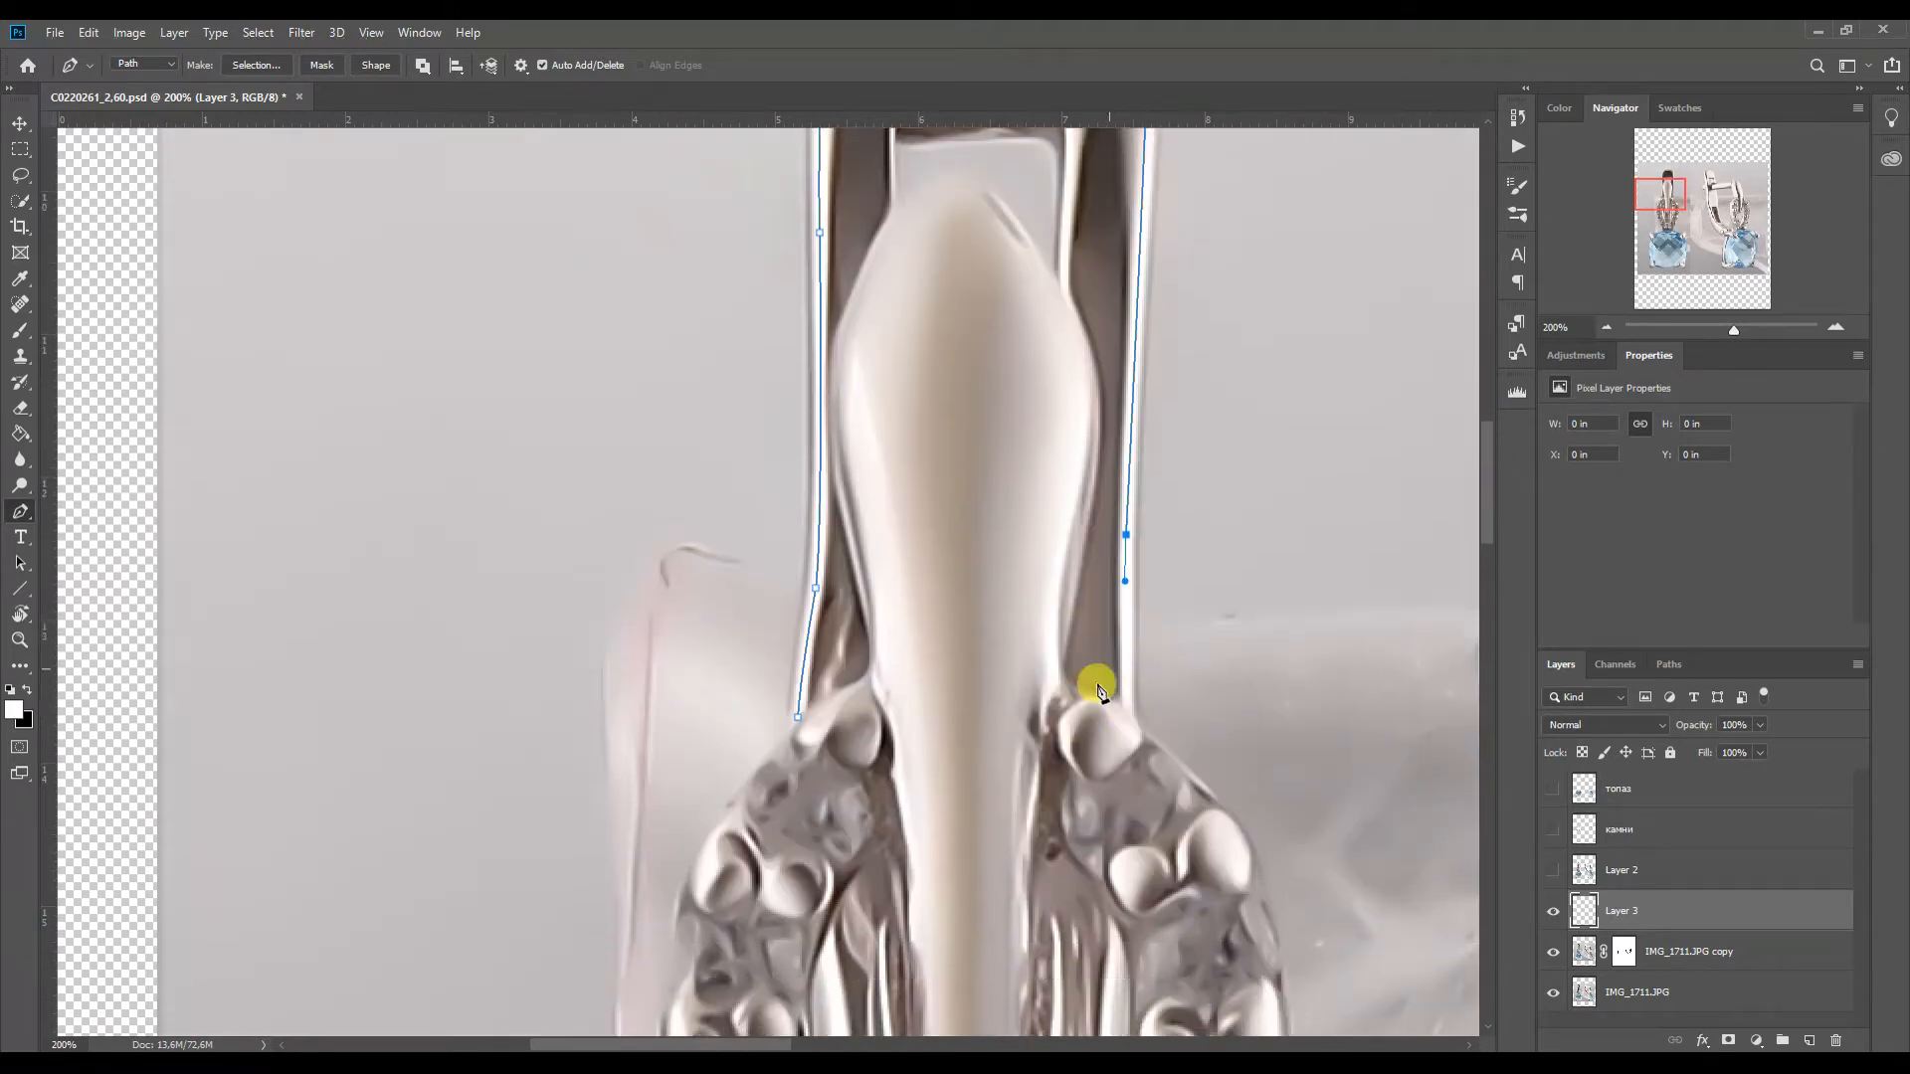
Continue the path around the clasp's inner edge, following the central arm and the rectangular slot back to the starting side
{"action": "left_click_drag", "start_coordinate": [1128, 707], "coordinate": [1062, 595]}
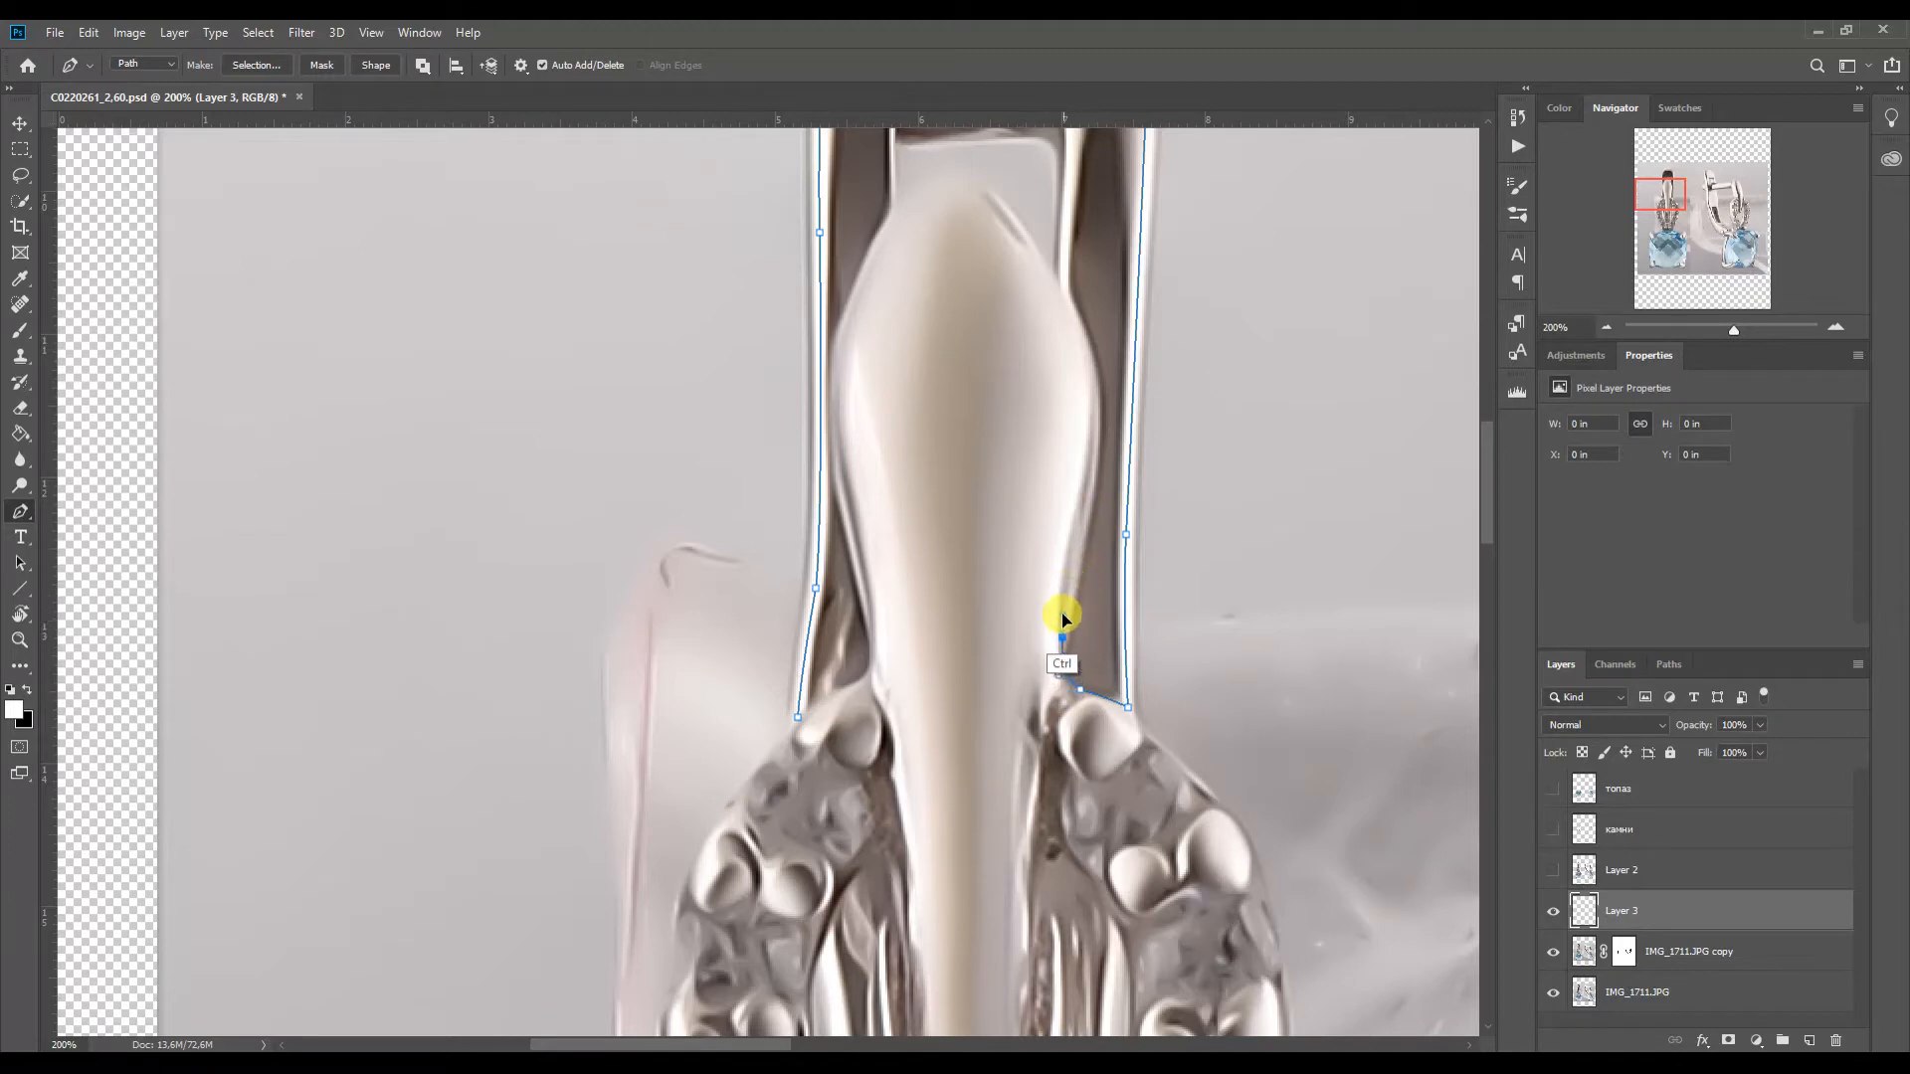
{"action": "left_click", "coordinate": [1067, 573]}
{"action": "left_click", "coordinate": [1089, 484]}
{"action": "left_click_drag", "start_coordinate": [1101, 418], "coordinate": [1067, 219]}
{"action": "key", "text": "ctrl+z"}
{"action": "left_click_drag", "start_coordinate": [1063, 289], "coordinate": [1067, 222]}
{"action": "left_click_drag", "start_coordinate": [1488, 490], "coordinate": [1488, 461]}
{"action": "left_click_drag", "start_coordinate": [1072, 329], "coordinate": [1057, 287]}
{"action": "left_click", "coordinate": [1048, 303]}
{"action": "left_click_drag", "start_coordinate": [916, 301], "coordinate": [901, 410]}
{"action": "left_click", "coordinate": [838, 582]}
{"action": "left_click_drag", "start_coordinate": [852, 539], "coordinate": [836, 513]}
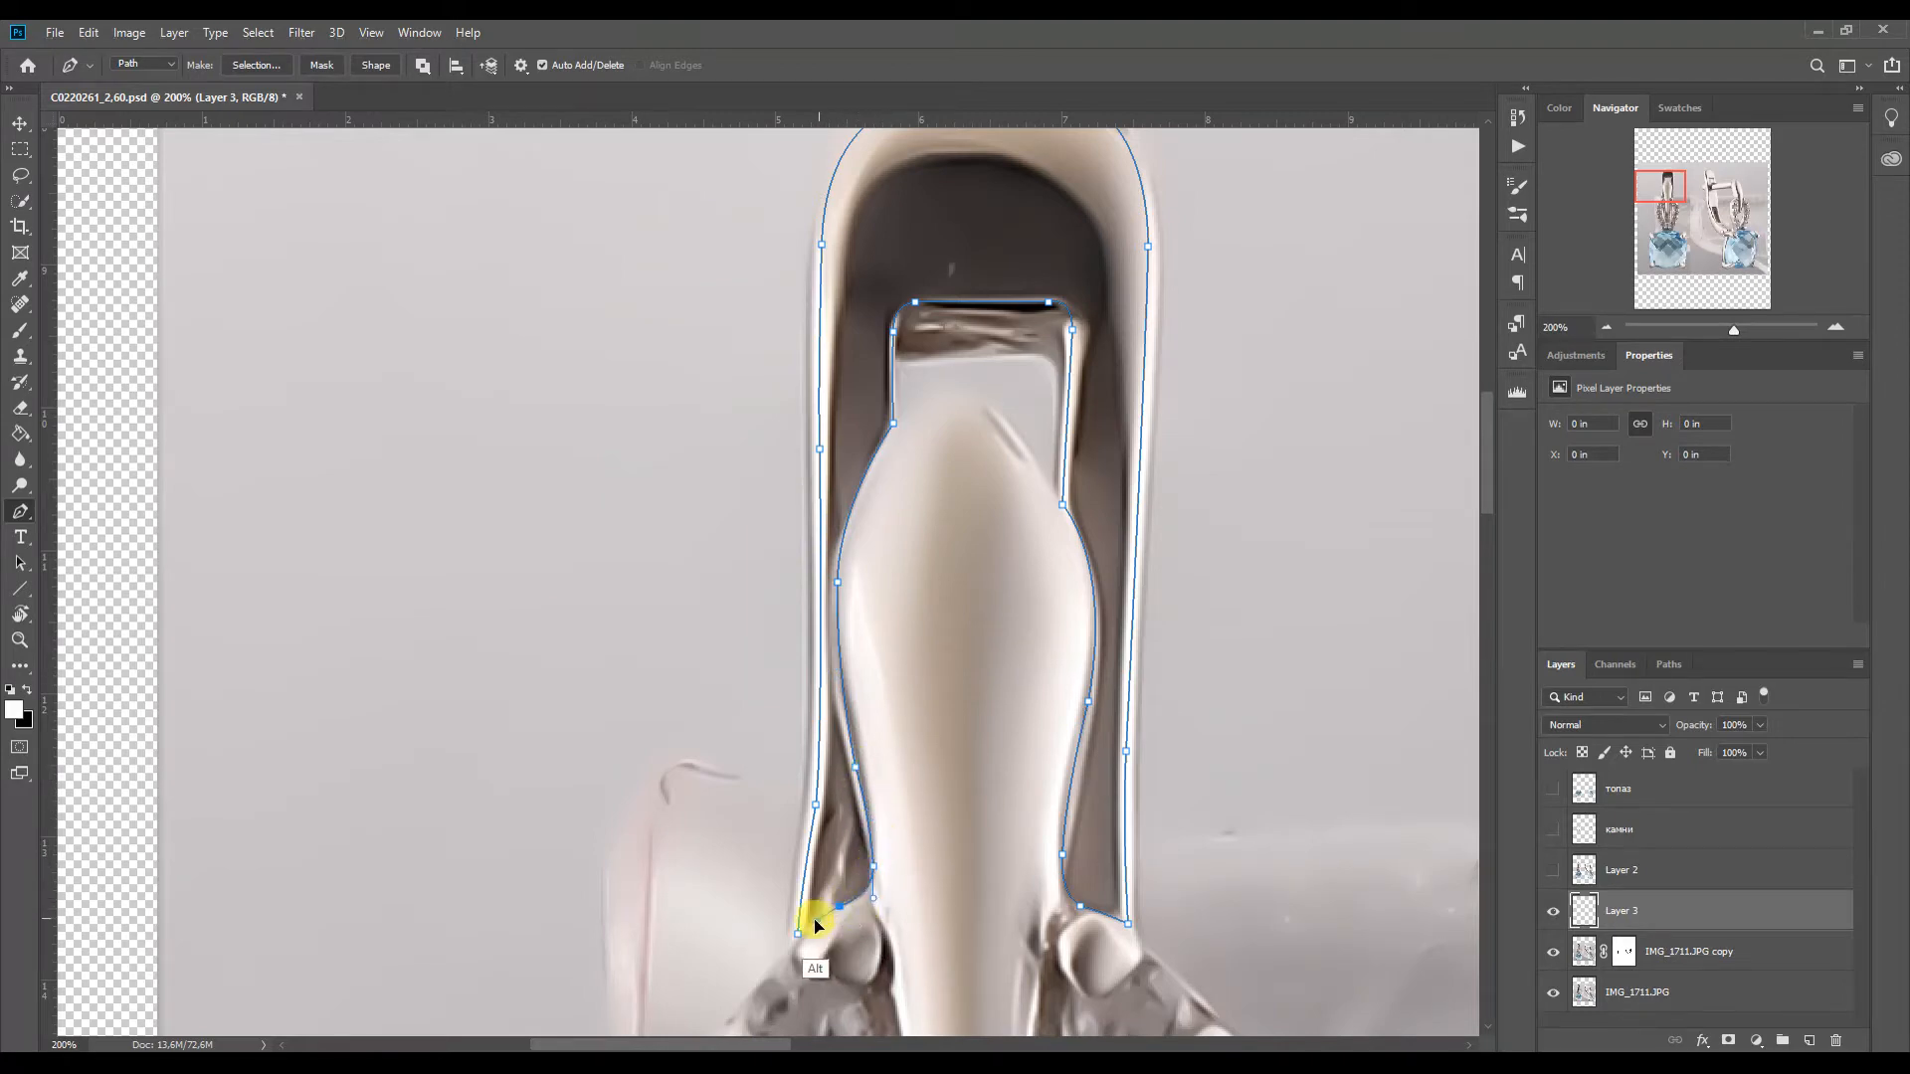
Convert the clasp path into a selection
{"action": "left_click", "coordinate": [1606, 327]}
{"action": "right_click", "coordinate": [884, 375]}
{"action": "left_click", "coordinate": [991, 467]}
{"action": "left_click", "coordinate": [1017, 295]}
Sample a gray tone from the left earring and paint it inside the clasp selection with a greatly enlarged soft Brush
{"action": "left_click", "coordinate": [19, 330]}
{"action": "right_click", "coordinate": [774, 450]}
{"action": "left_click", "coordinate": [1699, 203]}
{"action": "left_click", "coordinate": [570, 734], "text": "alt"}
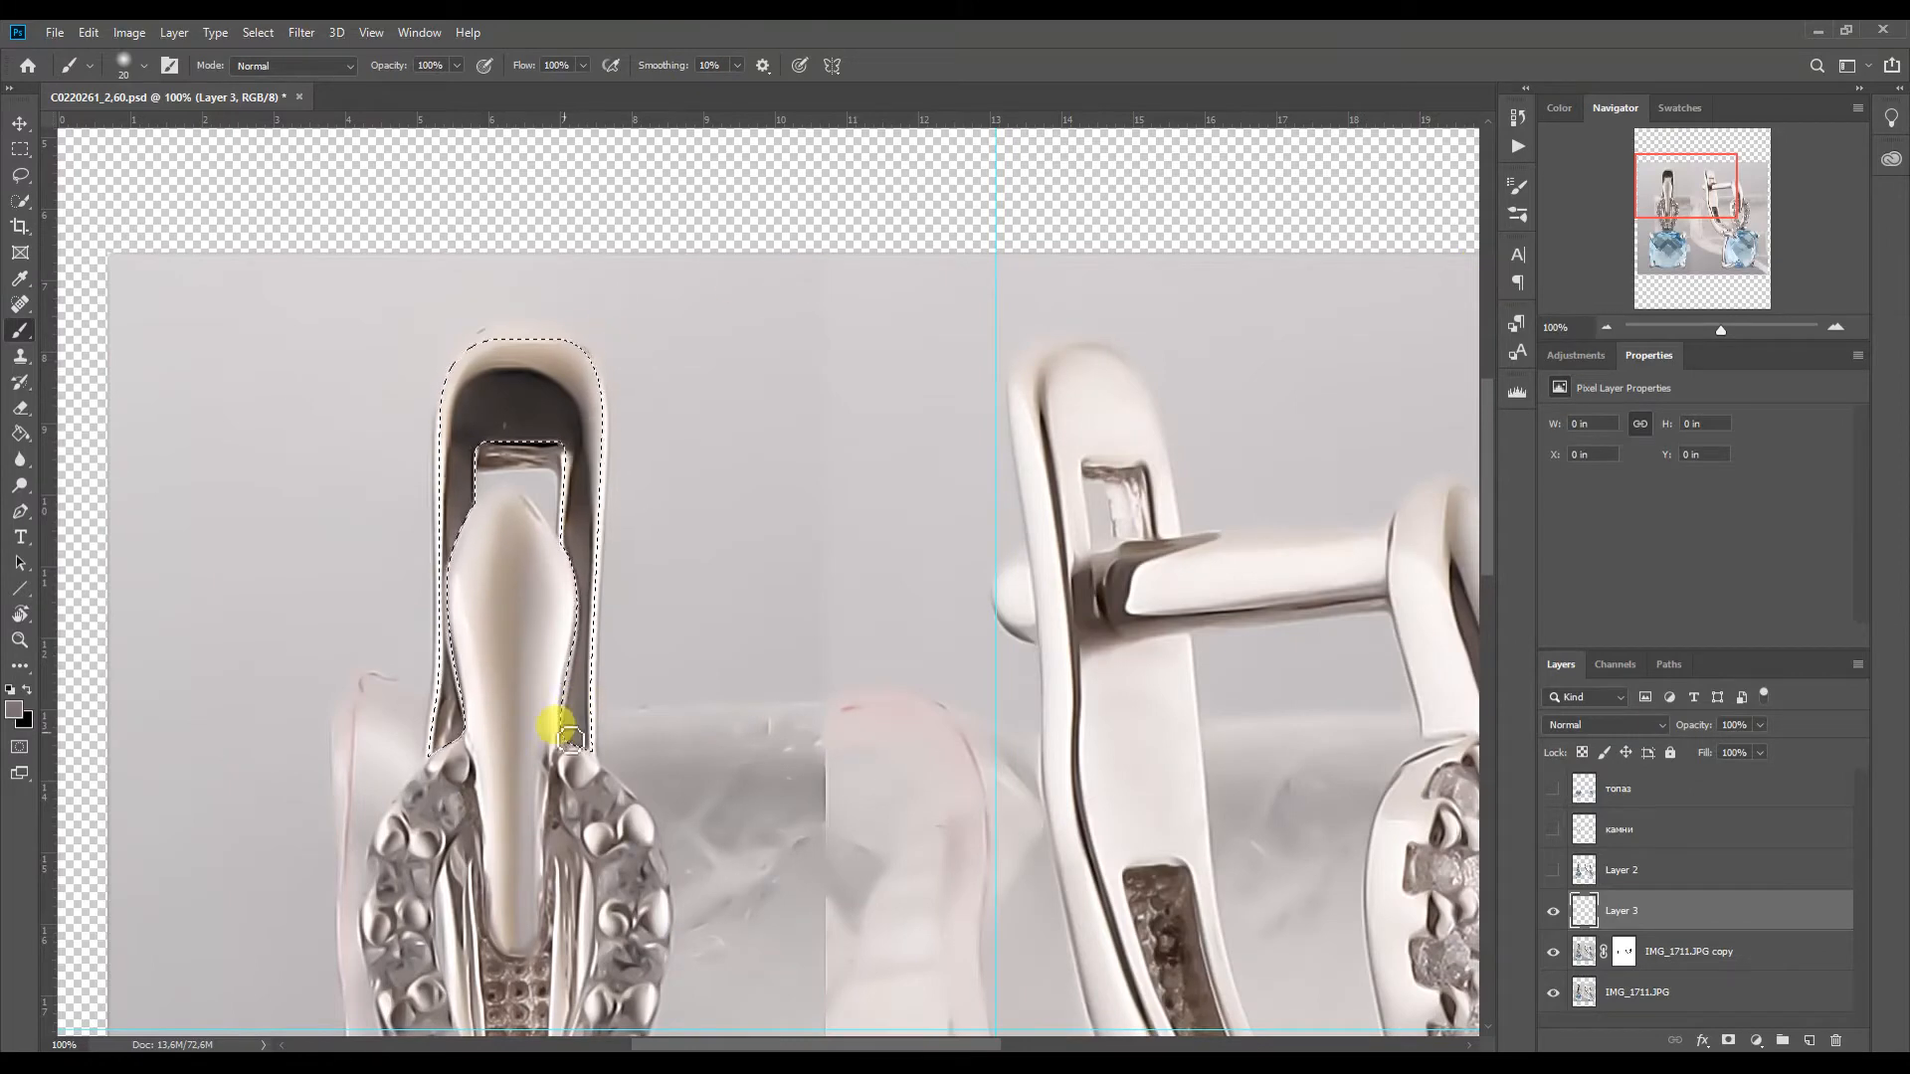
{"action": "key", "text": "bracketright"}
{"action": "key", "text": "bracketright"}
{"action": "key", "text": "bracketright"}
{"action": "key", "text": "bracketright"}
{"action": "key", "text": "bracketright"}
{"action": "key", "text": "bracketright"}
{"action": "key", "text": "bracketright"}
{"action": "key", "text": "bracketright"}
{"action": "key", "text": "bracketright"}
{"action": "key", "text": "bracketright"}
{"action": "key", "text": "bracketright"}
{"action": "key", "text": "bracketright"}
{"action": "key", "text": "bracketright"}
{"action": "key", "text": "bracketright"}
{"action": "key", "text": "bracketright"}
{"action": "left_click_drag", "start_coordinate": [356, 595], "coordinate": [341, 307]}
Sample a near-white tone from the right earring, brush soft highlights along the selected clasp's sides with brush size 400, and deselect
{"action": "left_click", "coordinate": [1062, 716], "text": "alt"}
{"action": "key", "text": "bracketleft"}
{"action": "key", "text": "bracketleft"}
{"action": "key", "text": "bracketleft"}
{"action": "mouse_move", "coordinate": [664, 646]}
{"action": "left_mouse_down"}
{"action": "mouse_move", "coordinate": [581, 662]}
{"action": "mouse_move", "coordinate": [554, 334]}
{"action": "mouse_move", "coordinate": [111, 725]}
{"action": "left_mouse_up"}
{"action": "key", "text": "bracketright"}
{"action": "left_click_drag", "start_coordinate": [367, 666], "coordinate": [260, 486]}
{"action": "mouse_move", "coordinate": [357, 345]}
{"action": "left_mouse_down"}
{"action": "mouse_move", "coordinate": [222, 257]}
{"action": "mouse_move", "coordinate": [150, 418]}
{"action": "left_mouse_up"}
{"action": "key", "text": "bracketright"}
{"action": "mouse_move", "coordinate": [268, 739]}
{"action": "left_mouse_down"}
{"action": "mouse_move", "coordinate": [132, 332]}
{"action": "mouse_move", "coordinate": [111, 572]}
{"action": "left_mouse_up"}
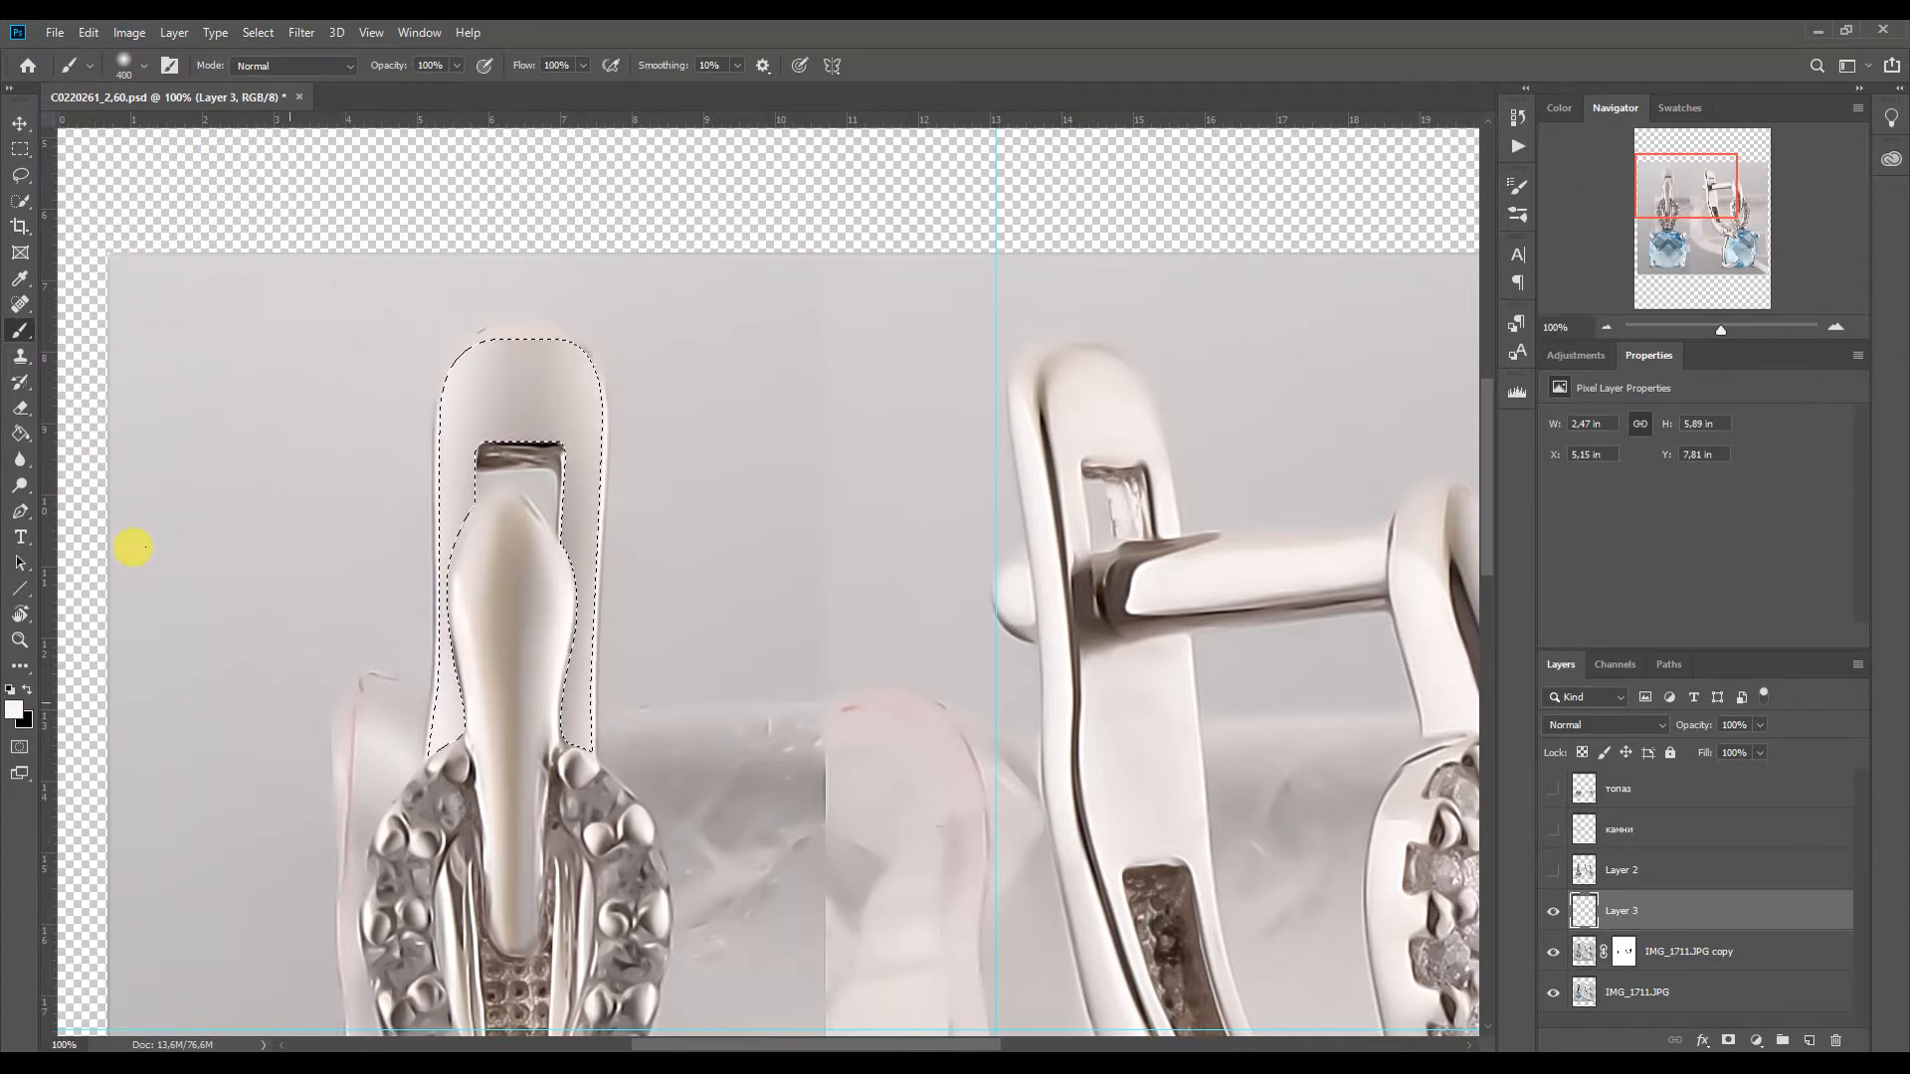
{"action": "key", "text": "ctrl+d"}
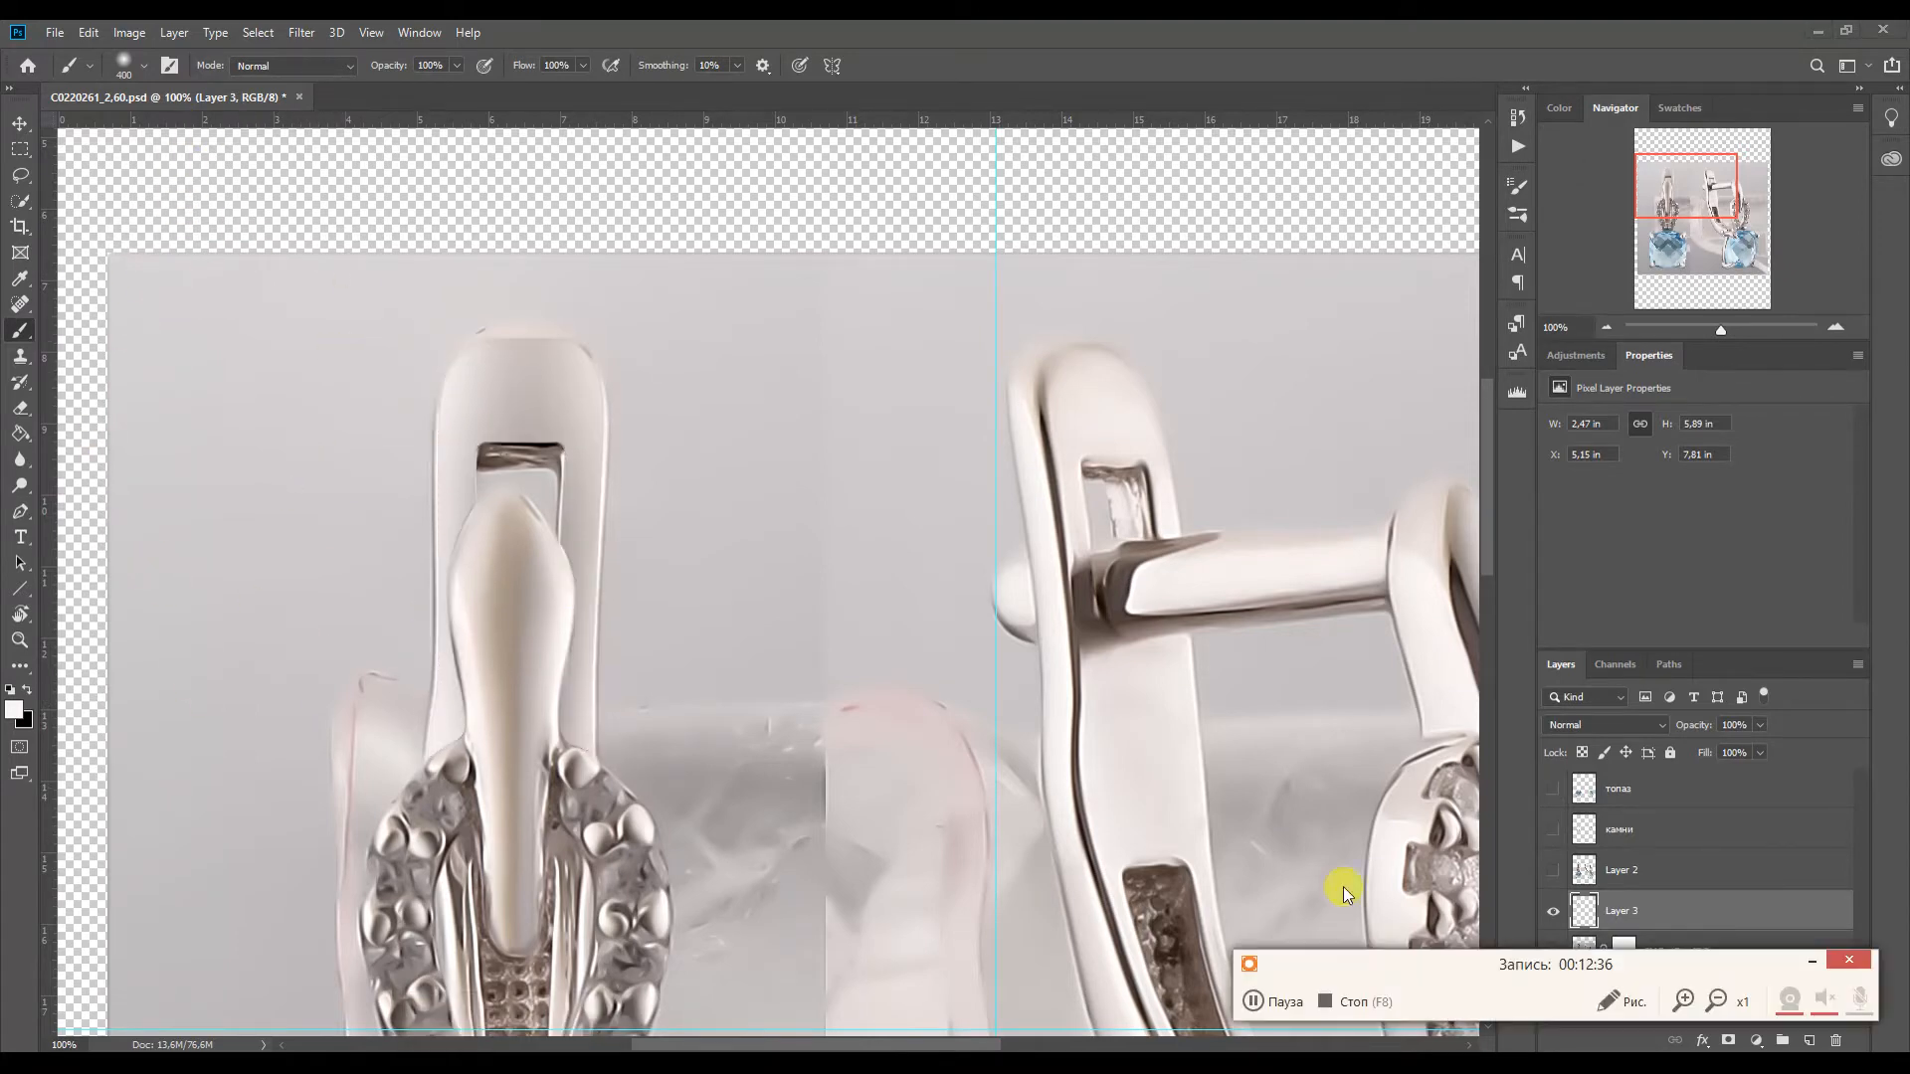
Duplicate the layers from Layer 3 down to IMG_1711.JPG and merge the duplicates into one layer
{"action": "left_click", "coordinate": [1811, 962]}
{"action": "left_click", "coordinate": [1588, 995], "text": "shift"}
{"action": "key", "text": "ctrl+j"}
{"action": "key", "text": "ctrl+e"}
Deselect, choose the Mixer Brush for the left earring's clasp, and load Layer 2's outline as a selection
{"action": "left_click_drag", "start_coordinate": [1688, 187], "coordinate": [1664, 175]}
{"action": "scroll", "coordinate": [1671, 186], "scroll_direction": "up", "scroll_amount": 3}
{"action": "key", "text": "ctrl+d"}
{"action": "right_click", "coordinate": [18, 332]}
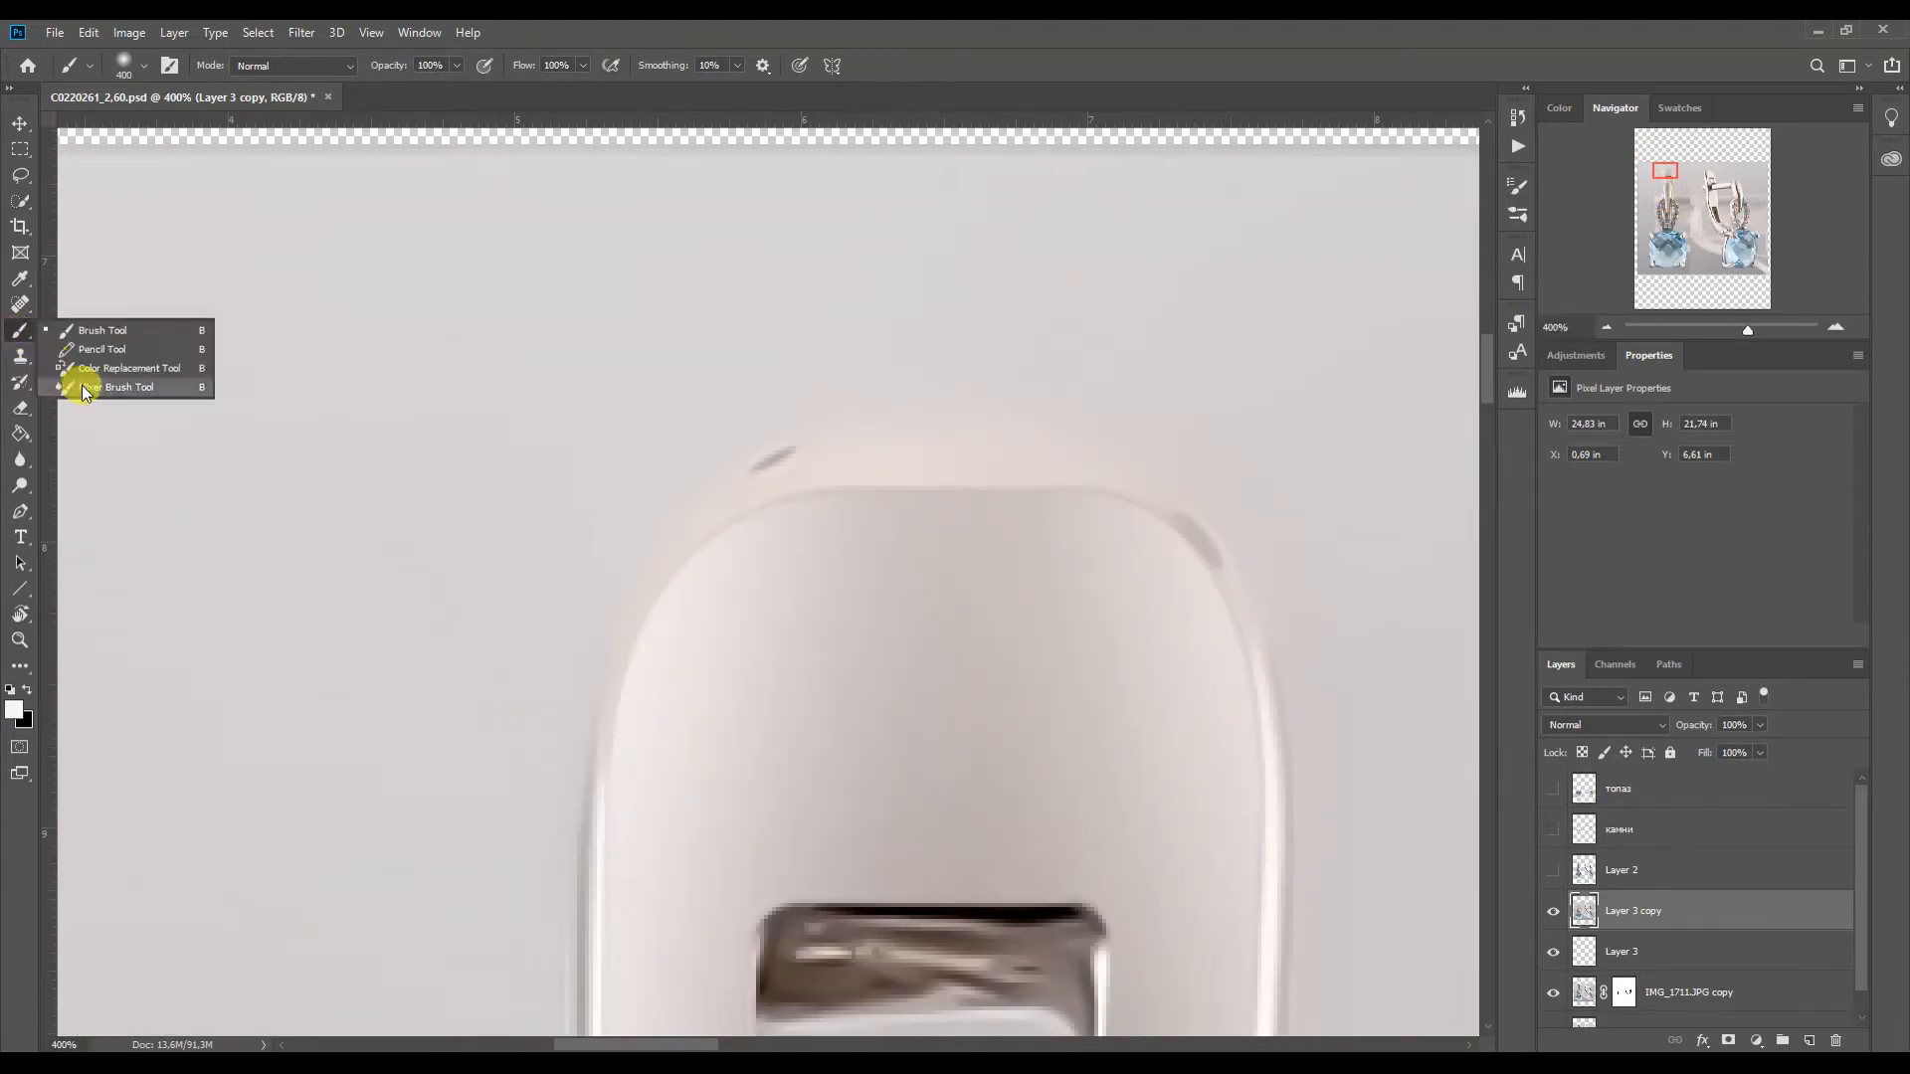
{"action": "left_click", "coordinate": [83, 388]}
{"action": "left_click", "coordinate": [1591, 881], "text": "ctrl"}
Blend the upper-left curve of the left earring's clasp with the Mixer Brush, using a smaller brush along the edge
{"action": "key", "text": "bracketright"}
{"action": "key", "text": "bracketright"}
{"action": "mouse_move", "coordinate": [1037, 561]}
{"action": "left_mouse_down"}
{"action": "mouse_move", "coordinate": [1019, 502]}
{"action": "mouse_move", "coordinate": [850, 480]}
{"action": "mouse_move", "coordinate": [990, 513]}
{"action": "mouse_move", "coordinate": [1059, 567]}
{"action": "mouse_move", "coordinate": [954, 486]}
{"action": "mouse_move", "coordinate": [770, 464]}
{"action": "mouse_move", "coordinate": [637, 627]}
{"action": "left_mouse_up"}
{"action": "key", "text": "bracketleft"}
{"action": "key", "text": "bracketleft"}
{"action": "key", "text": "bracketleft"}
{"action": "key", "text": "bracketleft"}
{"action": "key", "text": "bracketleft"}
{"action": "key", "text": "bracketleft"}
{"action": "key", "text": "bracketleft"}
{"action": "key", "text": "bracketleft"}
{"action": "left_click_drag", "start_coordinate": [610, 772], "coordinate": [606, 886]}
Smooth the metal along the left side of the left earring's clasp with lengthwise Mixer Brush strokes
{"action": "left_click_drag", "start_coordinate": [1665, 172], "coordinate": [1658, 182]}
{"action": "mouse_move", "coordinate": [997, 336]}
{"action": "left_mouse_down"}
{"action": "mouse_move", "coordinate": [977, 392]}
{"action": "mouse_move", "coordinate": [980, 995]}
{"action": "left_mouse_up"}
{"action": "key", "text": "bracketright"}
{"action": "key", "text": "bracketright"}
{"action": "left_click_drag", "start_coordinate": [1647, 209], "coordinate": [1645, 220]}
{"action": "mouse_move", "coordinate": [1058, 845]}
{"action": "left_mouse_down"}
{"action": "mouse_move", "coordinate": [1092, 538]}
{"action": "mouse_move", "coordinate": [1103, 550]}
{"action": "mouse_move", "coordinate": [1102, 339]}
{"action": "left_mouse_up"}
{"action": "left_click_drag", "start_coordinate": [1112, 422], "coordinate": [1098, 157]}
{"action": "left_click_drag", "start_coordinate": [1660, 193], "coordinate": [1663, 186]}
{"action": "key", "text": "bracketleft"}
{"action": "key", "text": "bracketleft"}
{"action": "left_click_drag", "start_coordinate": [887, 585], "coordinate": [879, 221]}
Blend the broad top surface of the left earring's clasp with a greatly enlarged Mixer Brush
{"action": "left_click_drag", "start_coordinate": [1660, 188], "coordinate": [1667, 170]}
{"action": "key", "text": "bracketright"}
{"action": "key", "text": "bracketright"}
{"action": "key", "text": "bracketright"}
{"action": "key", "text": "bracketright"}
{"action": "key", "text": "bracketright"}
{"action": "key", "text": "bracketright"}
{"action": "key", "text": "bracketright"}
{"action": "key", "text": "bracketright"}
{"action": "key", "text": "bracketright"}
{"action": "mouse_move", "coordinate": [636, 409]}
{"action": "left_mouse_down"}
{"action": "mouse_move", "coordinate": [682, 365]}
{"action": "mouse_move", "coordinate": [681, 314]}
{"action": "mouse_move", "coordinate": [969, 327]}
{"action": "mouse_move", "coordinate": [1045, 382]}
{"action": "left_mouse_up"}
Smooth the clasp's outer right edge and the right side of its opening with a small Mixer Brush
{"action": "key", "text": "bracketleft"}
{"action": "key", "text": "bracketleft"}
{"action": "key", "text": "bracketleft"}
{"action": "key", "text": "bracketleft"}
{"action": "key", "text": "bracketleft"}
{"action": "key", "text": "bracketleft"}
{"action": "key", "text": "bracketleft"}
{"action": "left_click_drag", "start_coordinate": [1151, 665], "coordinate": [1069, 377]}
{"action": "left_click_drag", "start_coordinate": [1149, 853], "coordinate": [1150, 728]}
{"action": "scroll", "coordinate": [1150, 728], "scroll_direction": "down", "scroll_amount": 5}
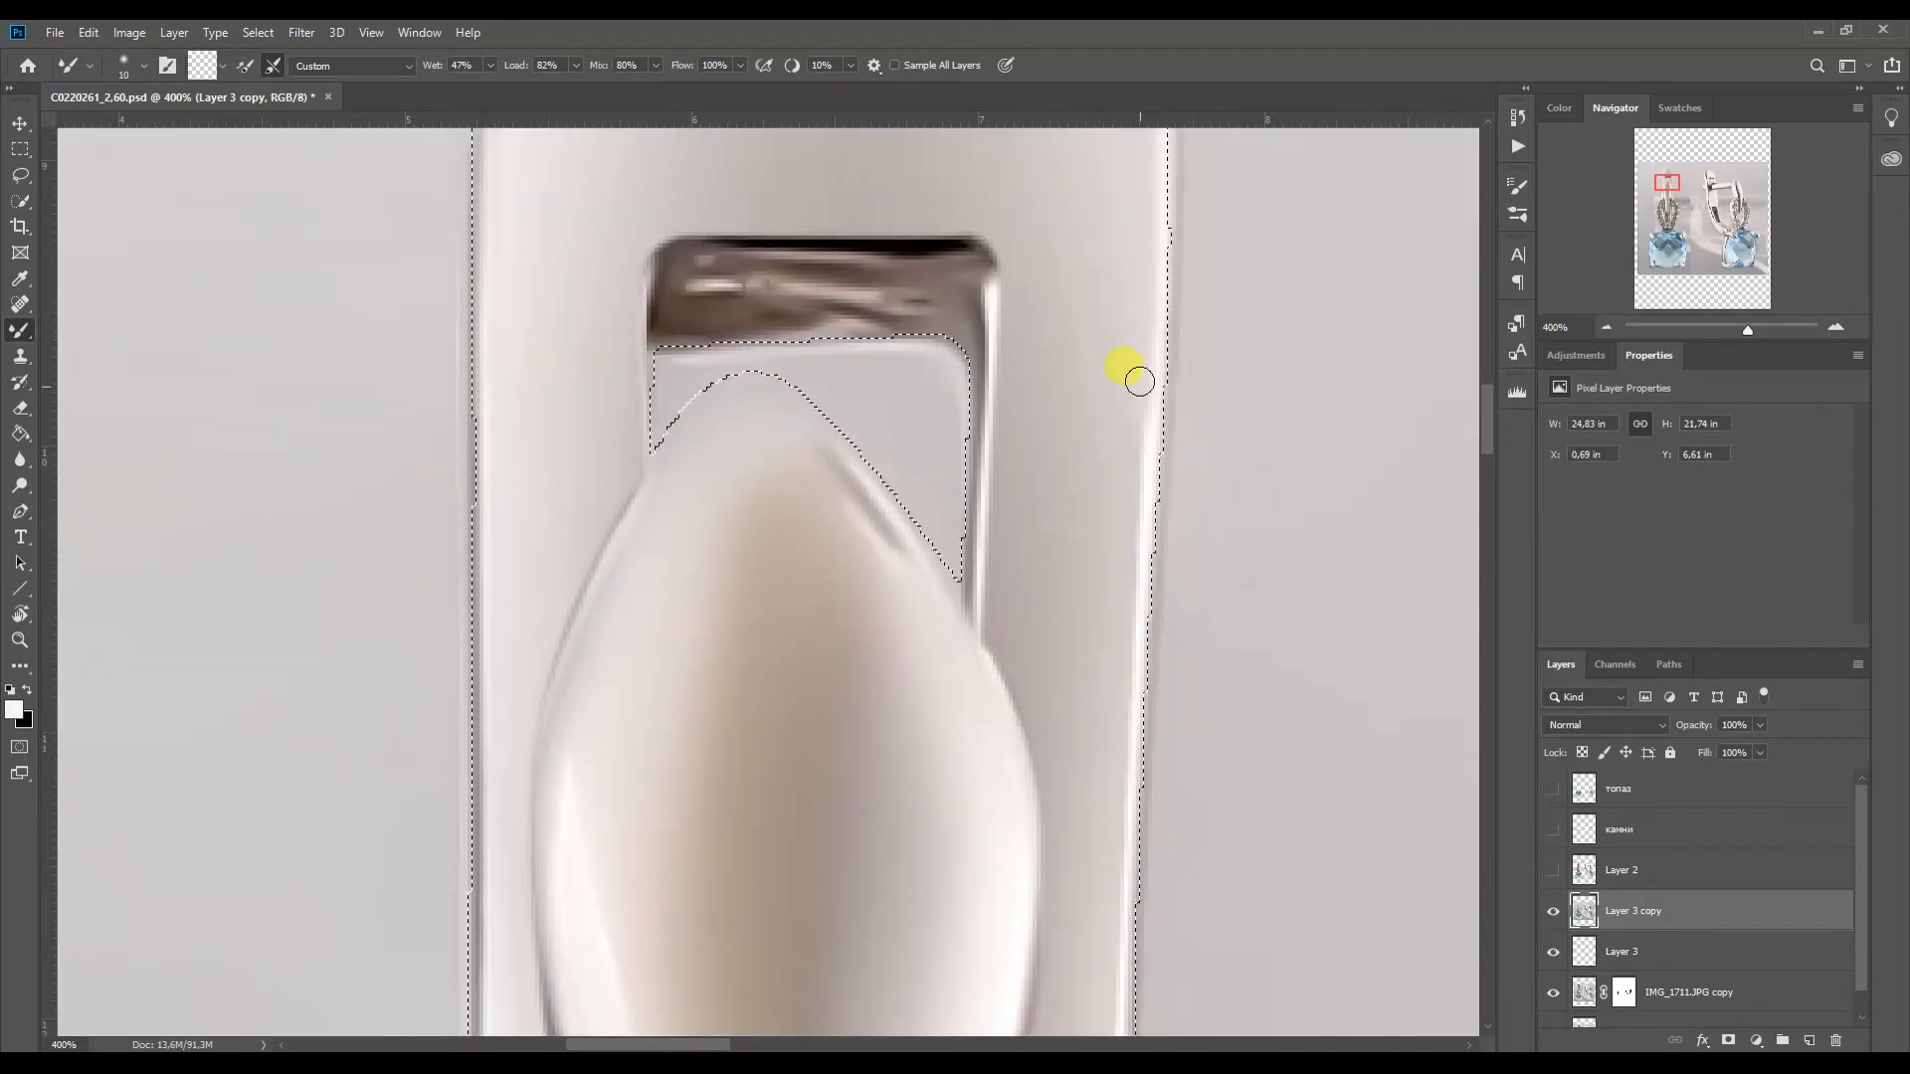
{"action": "mouse_move", "coordinate": [999, 295]}
{"action": "left_mouse_down"}
{"action": "mouse_move", "coordinate": [985, 627]}
{"action": "mouse_move", "coordinate": [1057, 831]}
{"action": "mouse_move", "coordinate": [1001, 631]}
{"action": "mouse_move", "coordinate": [1001, 403]}
{"action": "left_mouse_up"}
{"action": "key", "text": "bracketright"}
{"action": "left_click_drag", "start_coordinate": [1687, 179], "coordinate": [1686, 186]}
{"action": "key", "text": "bracketleft"}
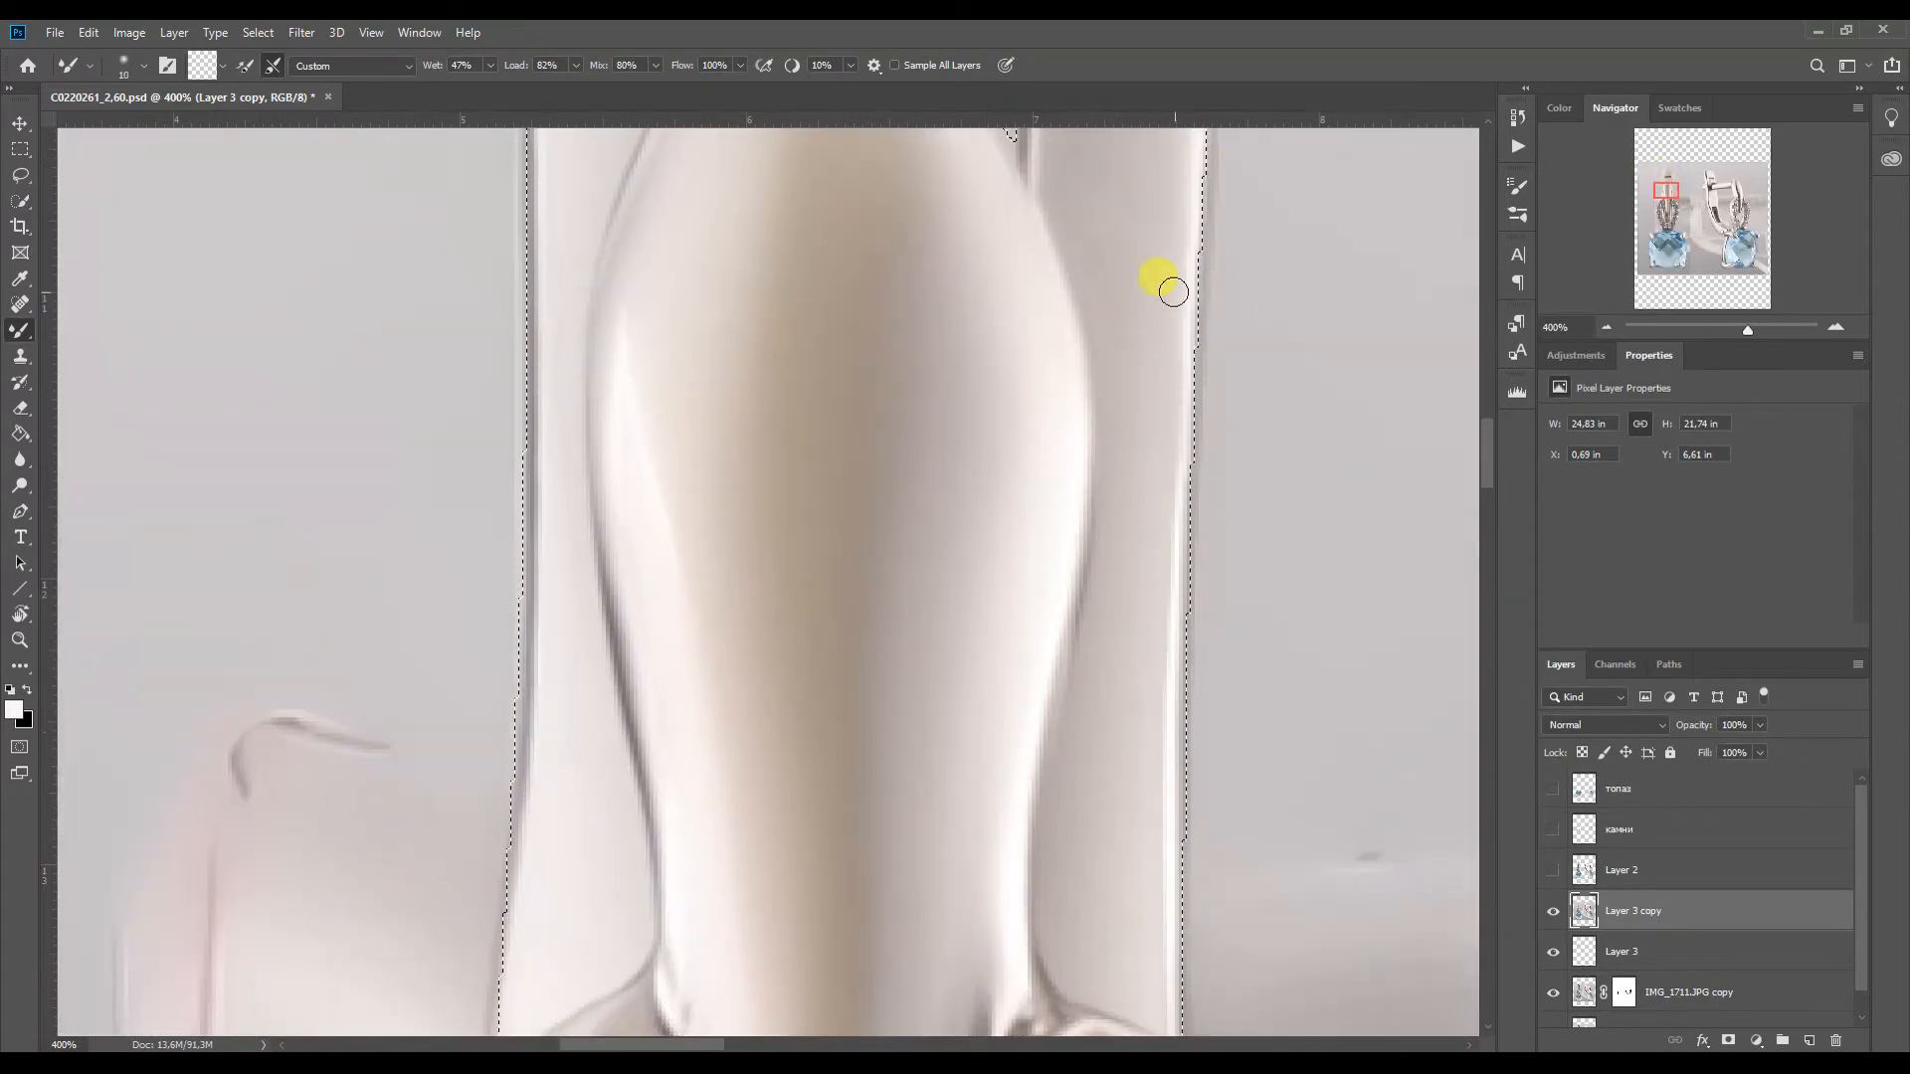
{"action": "mouse_move", "coordinate": [1110, 663]}
{"action": "left_mouse_down"}
{"action": "mouse_move", "coordinate": [1076, 264]}
{"action": "mouse_move", "coordinate": [1110, 452]}
{"action": "left_mouse_up"}
Blend the edges of the pointed lever on the left earring with the Mixer Brush
{"action": "key", "text": "bracketright"}
{"action": "left_click_drag", "start_coordinate": [1095, 591], "coordinate": [1051, 850]}
{"action": "key", "text": "bracketright"}
{"action": "key", "text": "bracketright"}
{"action": "mouse_move", "coordinate": [651, 436]}
{"action": "left_mouse_down"}
{"action": "mouse_move", "coordinate": [646, 211]}
{"action": "mouse_move", "coordinate": [685, 164]}
{"action": "left_mouse_up"}
{"action": "left_click_drag", "start_coordinate": [668, 287], "coordinate": [703, 117]}
{"action": "left_click_drag", "start_coordinate": [1488, 453], "coordinate": [1489, 434]}
{"action": "left_click_drag", "start_coordinate": [699, 375], "coordinate": [771, 211]}
Soften the upper edge of the left clasp's opening with the Mixer Brush, and deselect
{"action": "key", "text": "bracketright"}
{"action": "key", "text": "bracketright"}
{"action": "left_click_drag", "start_coordinate": [1666, 191], "coordinate": [1665, 182]}
{"action": "key", "text": "bracketleft"}
{"action": "key", "text": "bracketleft"}
{"action": "key", "text": "bracketleft"}
{"action": "mouse_move", "coordinate": [1042, 542]}
{"action": "left_mouse_down"}
{"action": "mouse_move", "coordinate": [936, 555]}
{"action": "mouse_move", "coordinate": [827, 506]}
{"action": "mouse_move", "coordinate": [890, 502]}
{"action": "mouse_move", "coordinate": [739, 521]}
{"action": "left_mouse_up"}
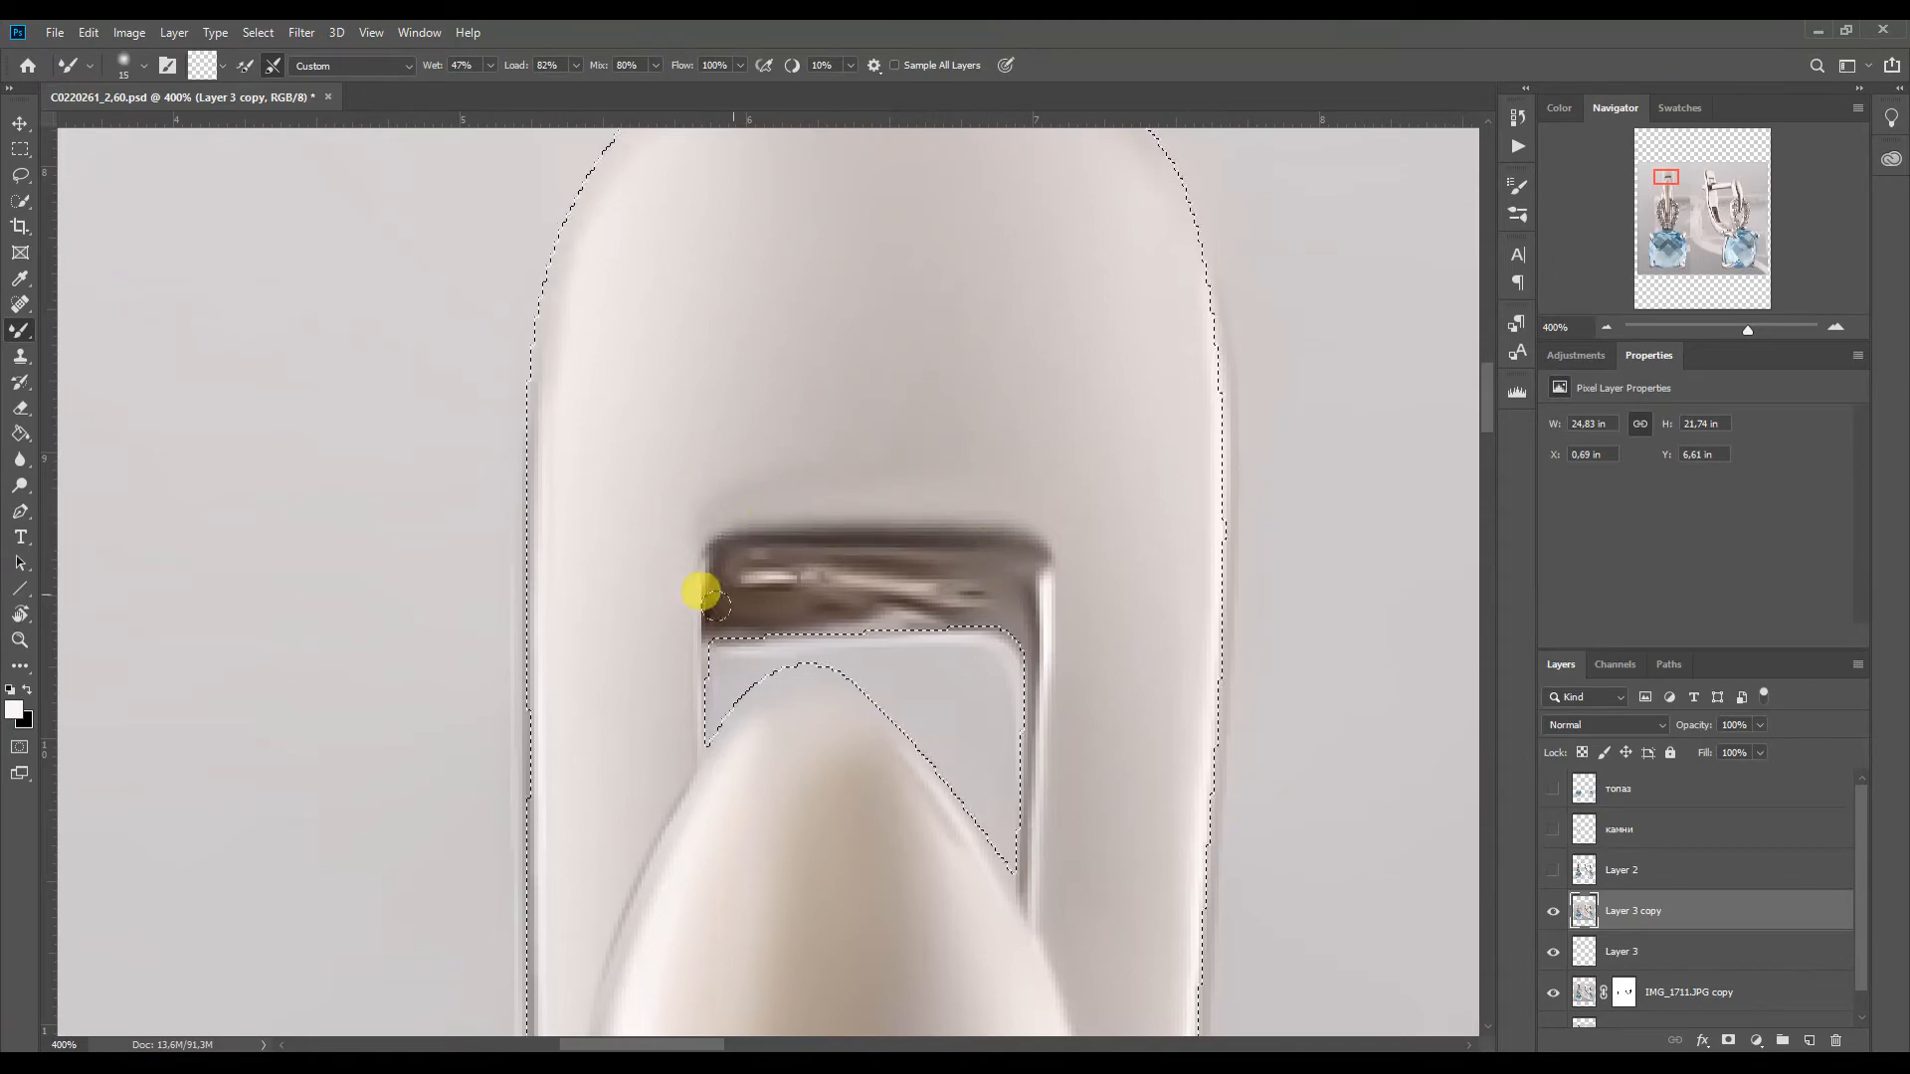
{"action": "key", "text": "bracketright"}
{"action": "key", "text": "bracketright"}
{"action": "key", "text": "bracketright"}
{"action": "left_click_drag", "start_coordinate": [1715, 191], "coordinate": [1709, 190]}
{"action": "left_click", "coordinate": [1605, 329]}
{"action": "left_click", "coordinate": [1606, 329]}
{"action": "left_click", "coordinate": [1605, 330]}
{"action": "left_click", "coordinate": [1606, 330]}
{"action": "left_click", "coordinate": [1606, 330]}
{"action": "left_click", "coordinate": [1606, 329]}
{"action": "key", "text": "ctrl+d"}
Run the Add Sharpness action on Layer 3 copy and toggle the layer's visibility to compare the result
{"action": "left_click", "coordinate": [1517, 147]}
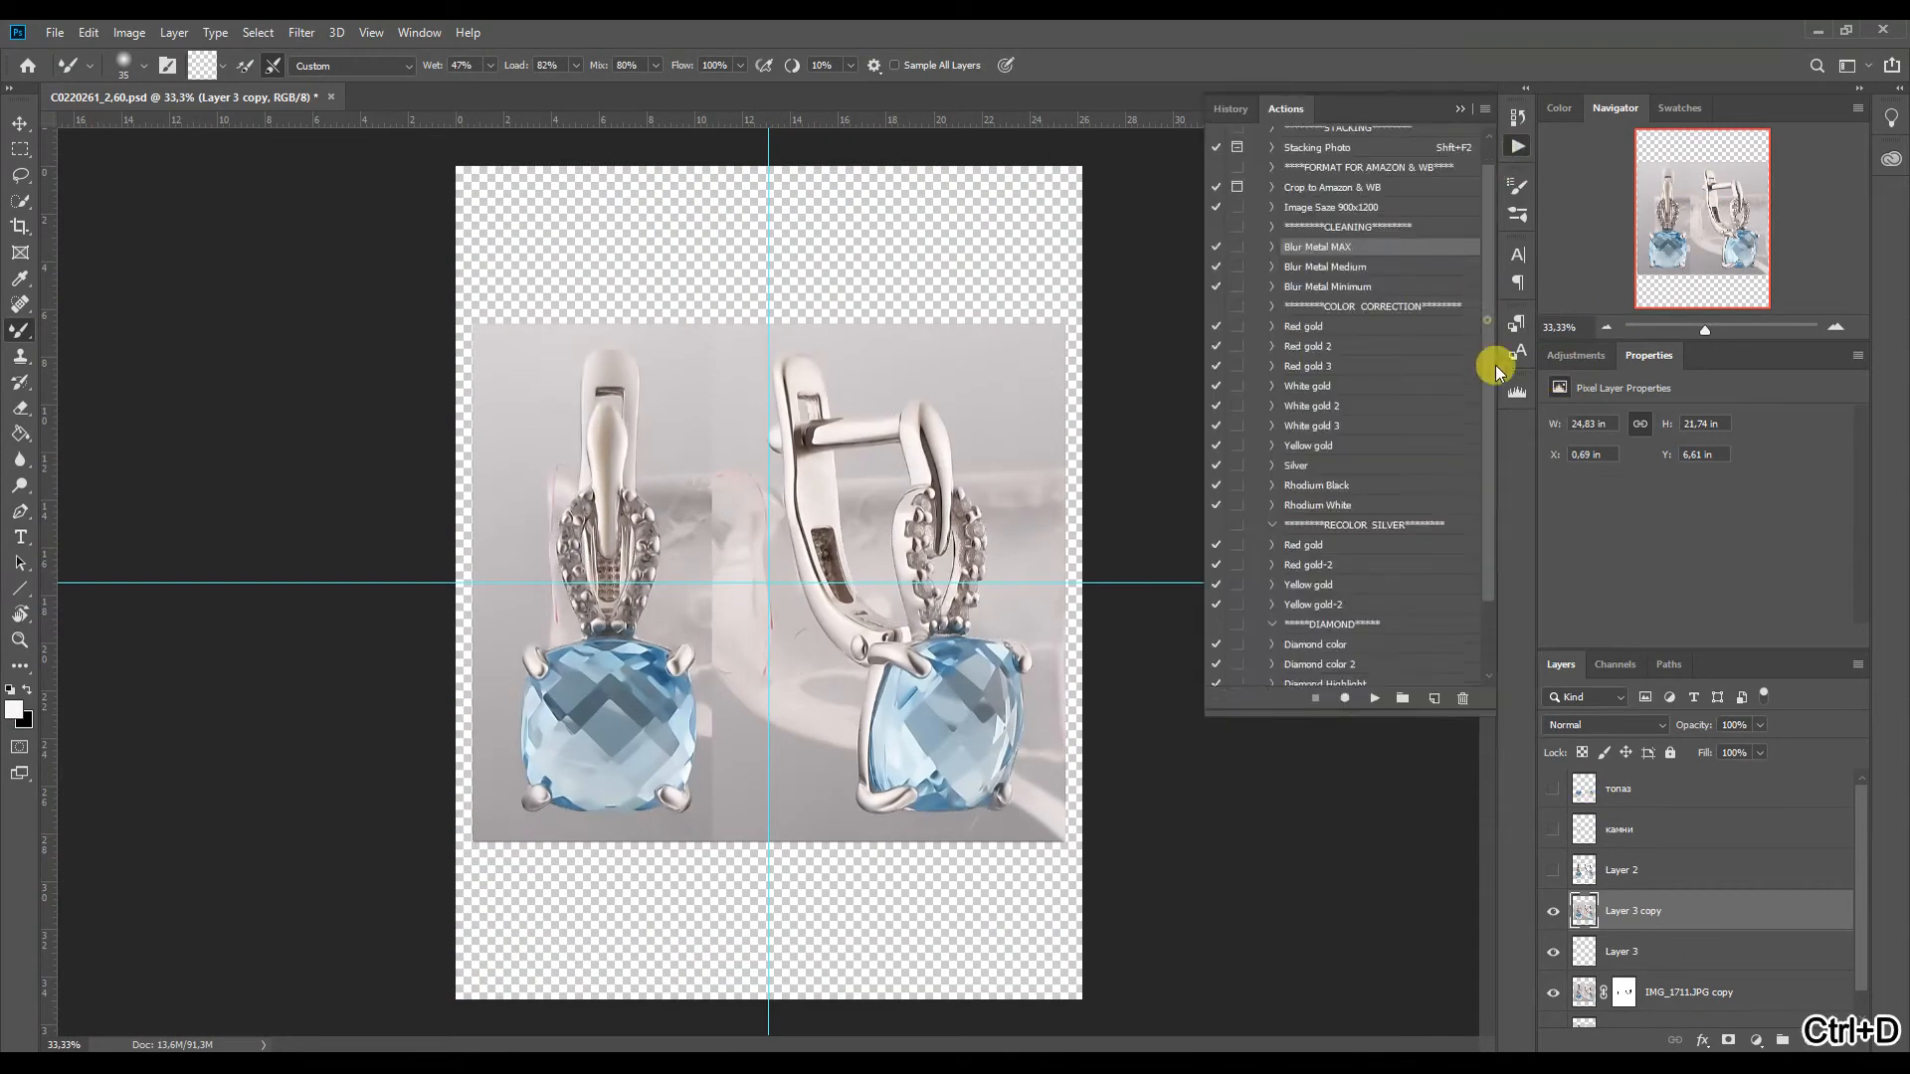
{"action": "left_click_drag", "start_coordinate": [1491, 366], "coordinate": [1491, 463]}
{"action": "left_click", "coordinate": [1363, 637]}
{"action": "left_click", "coordinate": [1837, 328]}
{"action": "left_click", "coordinate": [1837, 329]}
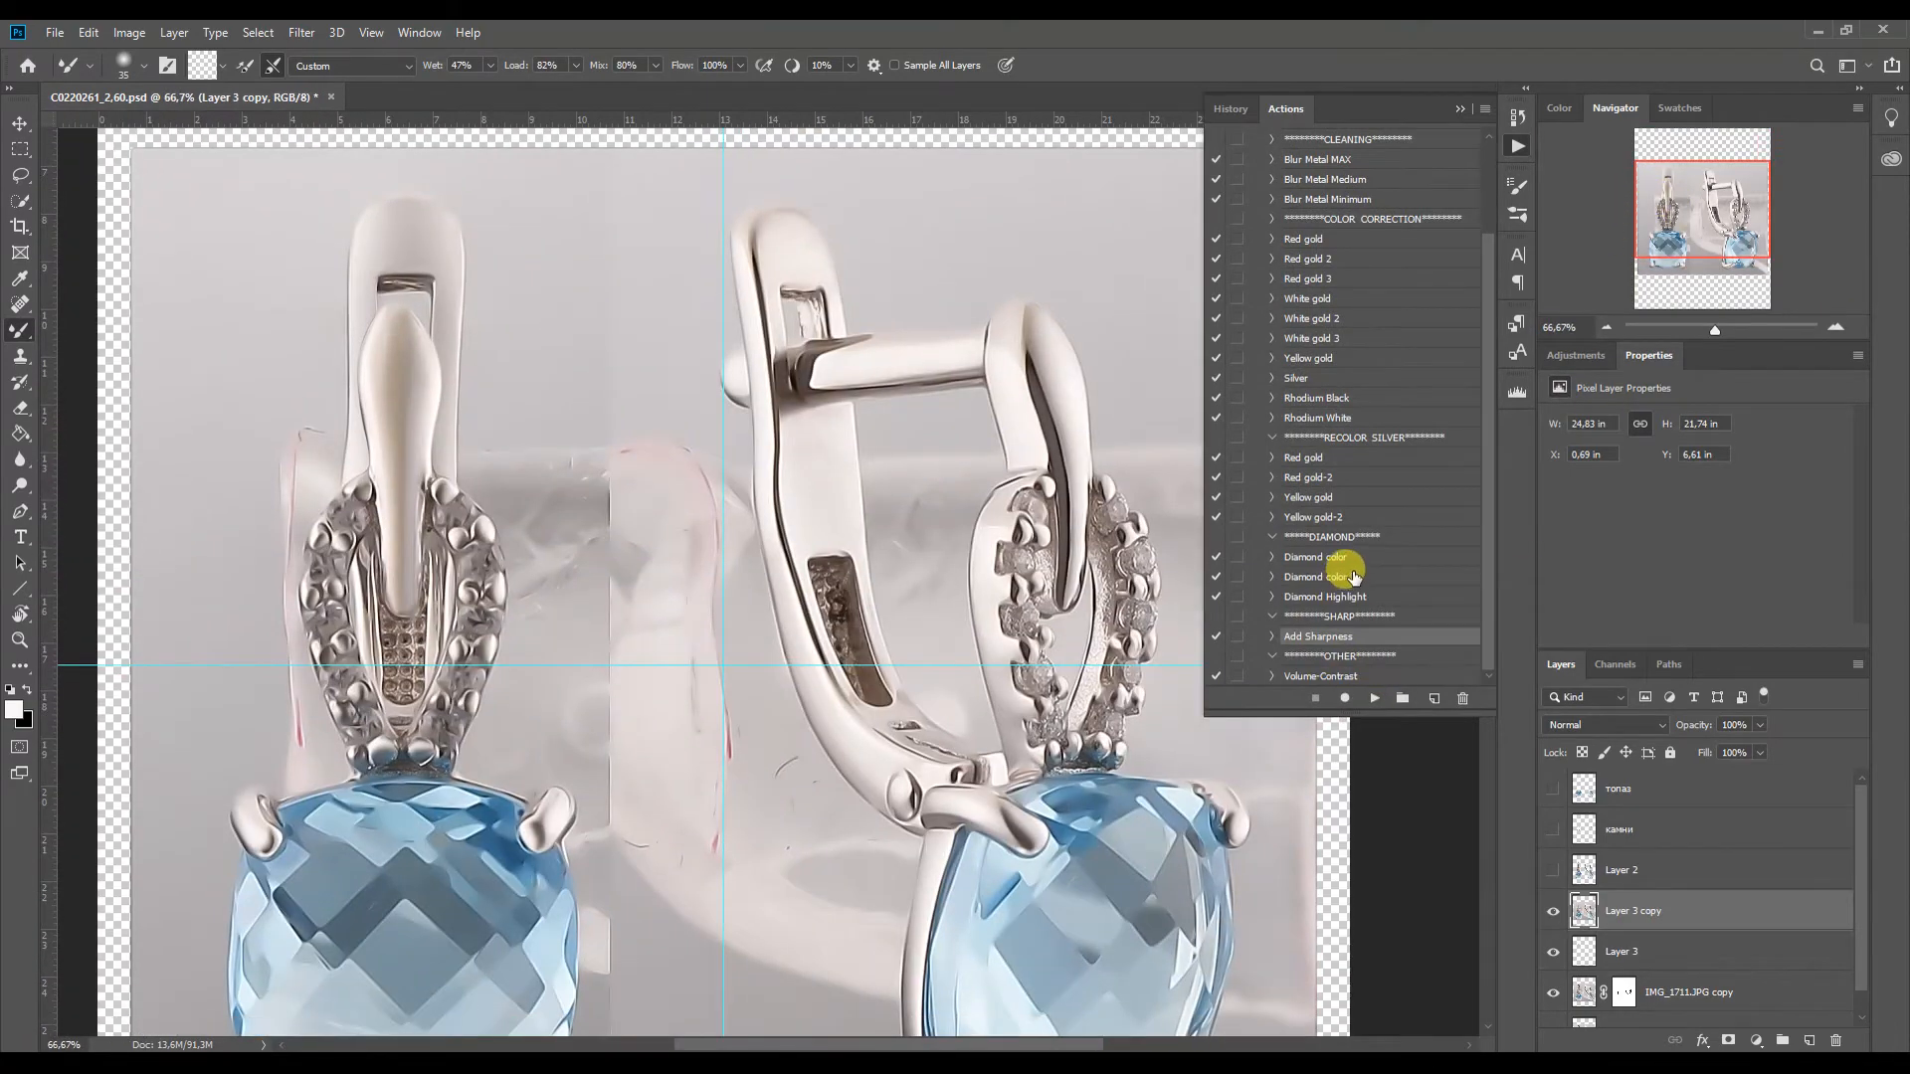
{"action": "left_click", "coordinate": [1837, 328]}
{"action": "left_click", "coordinate": [1553, 911]}
{"action": "left_click", "coordinate": [1553, 911]}
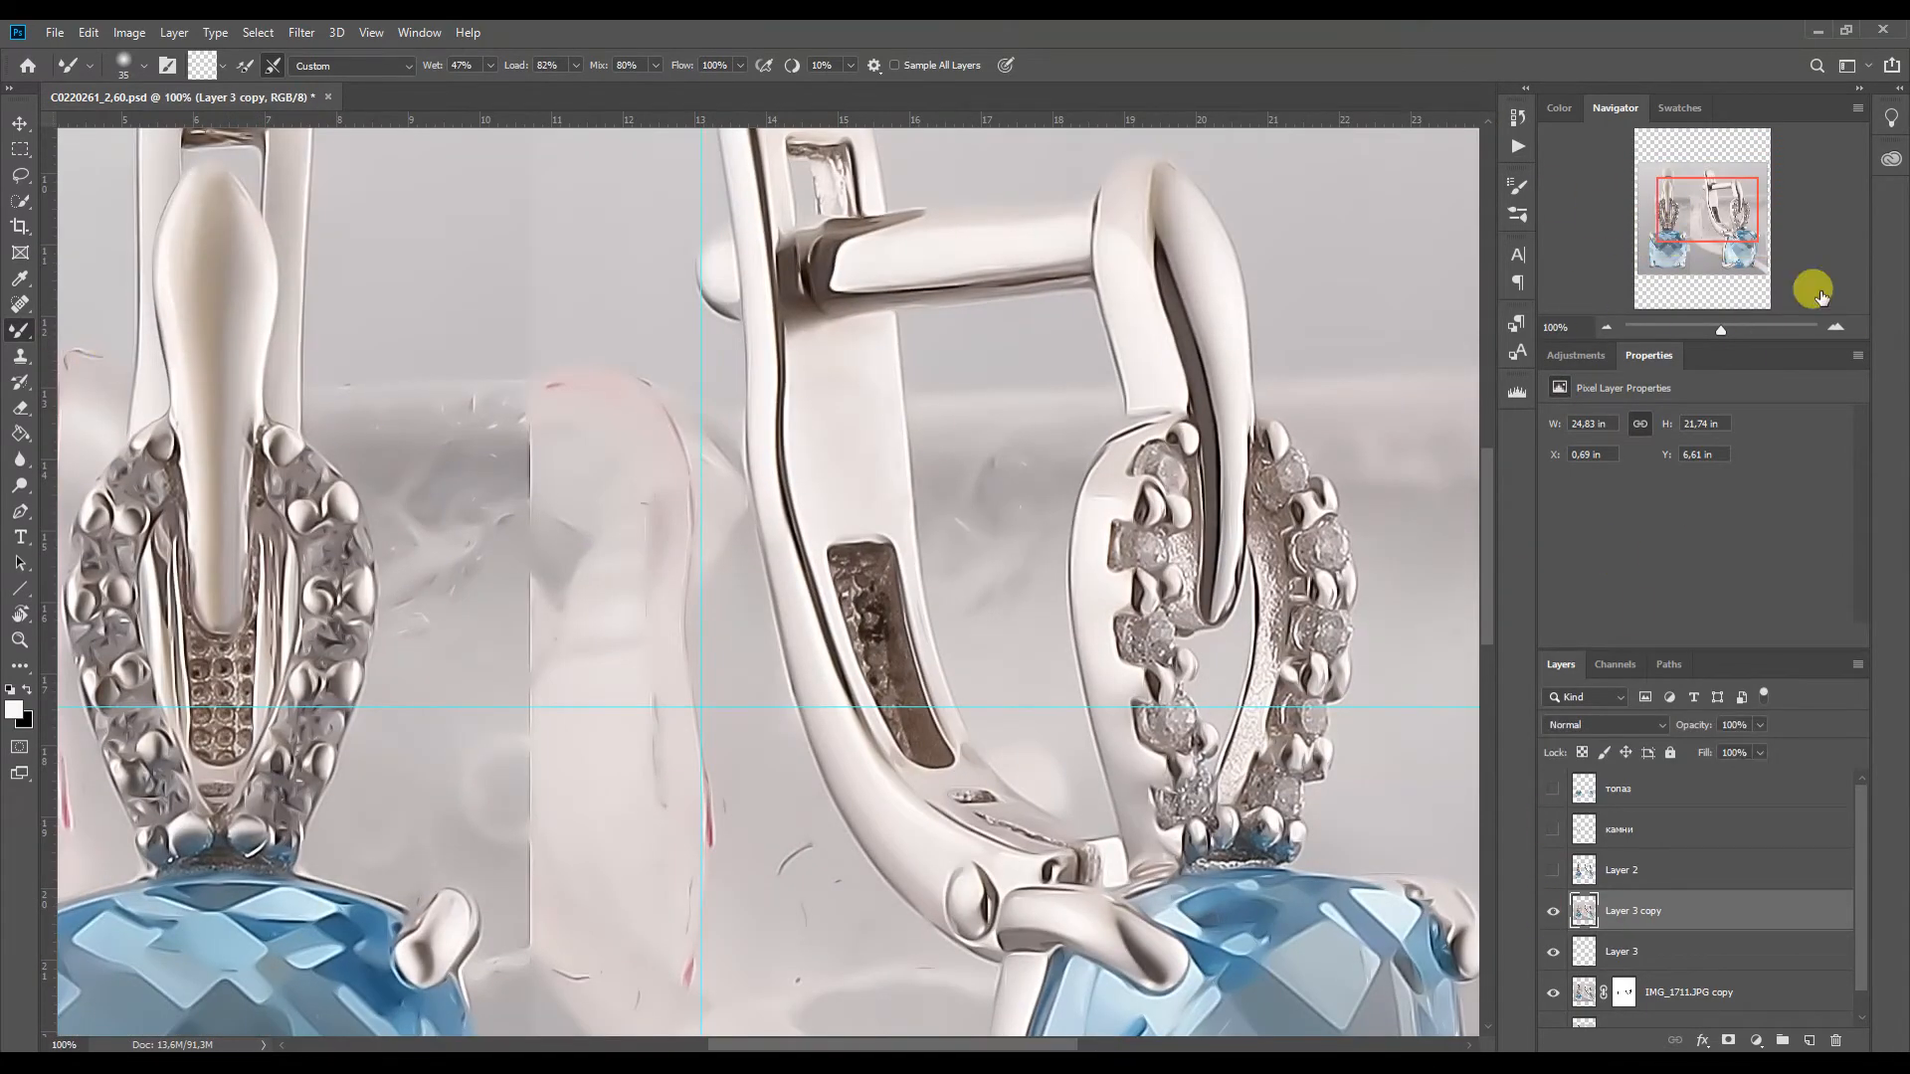
Blend the metal of the right earring's hook and upper prongs with small Mixer Brush strokes
{"action": "left_click", "coordinate": [1837, 329]}
{"action": "left_click", "coordinate": [1837, 328]}
{"action": "left_click", "coordinate": [1738, 207]}
{"action": "key", "text": "bracketleft"}
{"action": "key", "text": "bracketleft"}
{"action": "key", "text": "bracketleft"}
{"action": "left_click_drag", "start_coordinate": [883, 325], "coordinate": [875, 664]}
{"action": "left_click_drag", "start_coordinate": [901, 562], "coordinate": [843, 801]}
{"action": "key", "text": "bracketleft"}
{"action": "left_click_drag", "start_coordinate": [1132, 692], "coordinate": [1136, 761]}
{"action": "key", "text": "bracketright"}
{"action": "key", "text": "bracketright"}
{"action": "left_click_drag", "start_coordinate": [629, 438], "coordinate": [613, 481]}
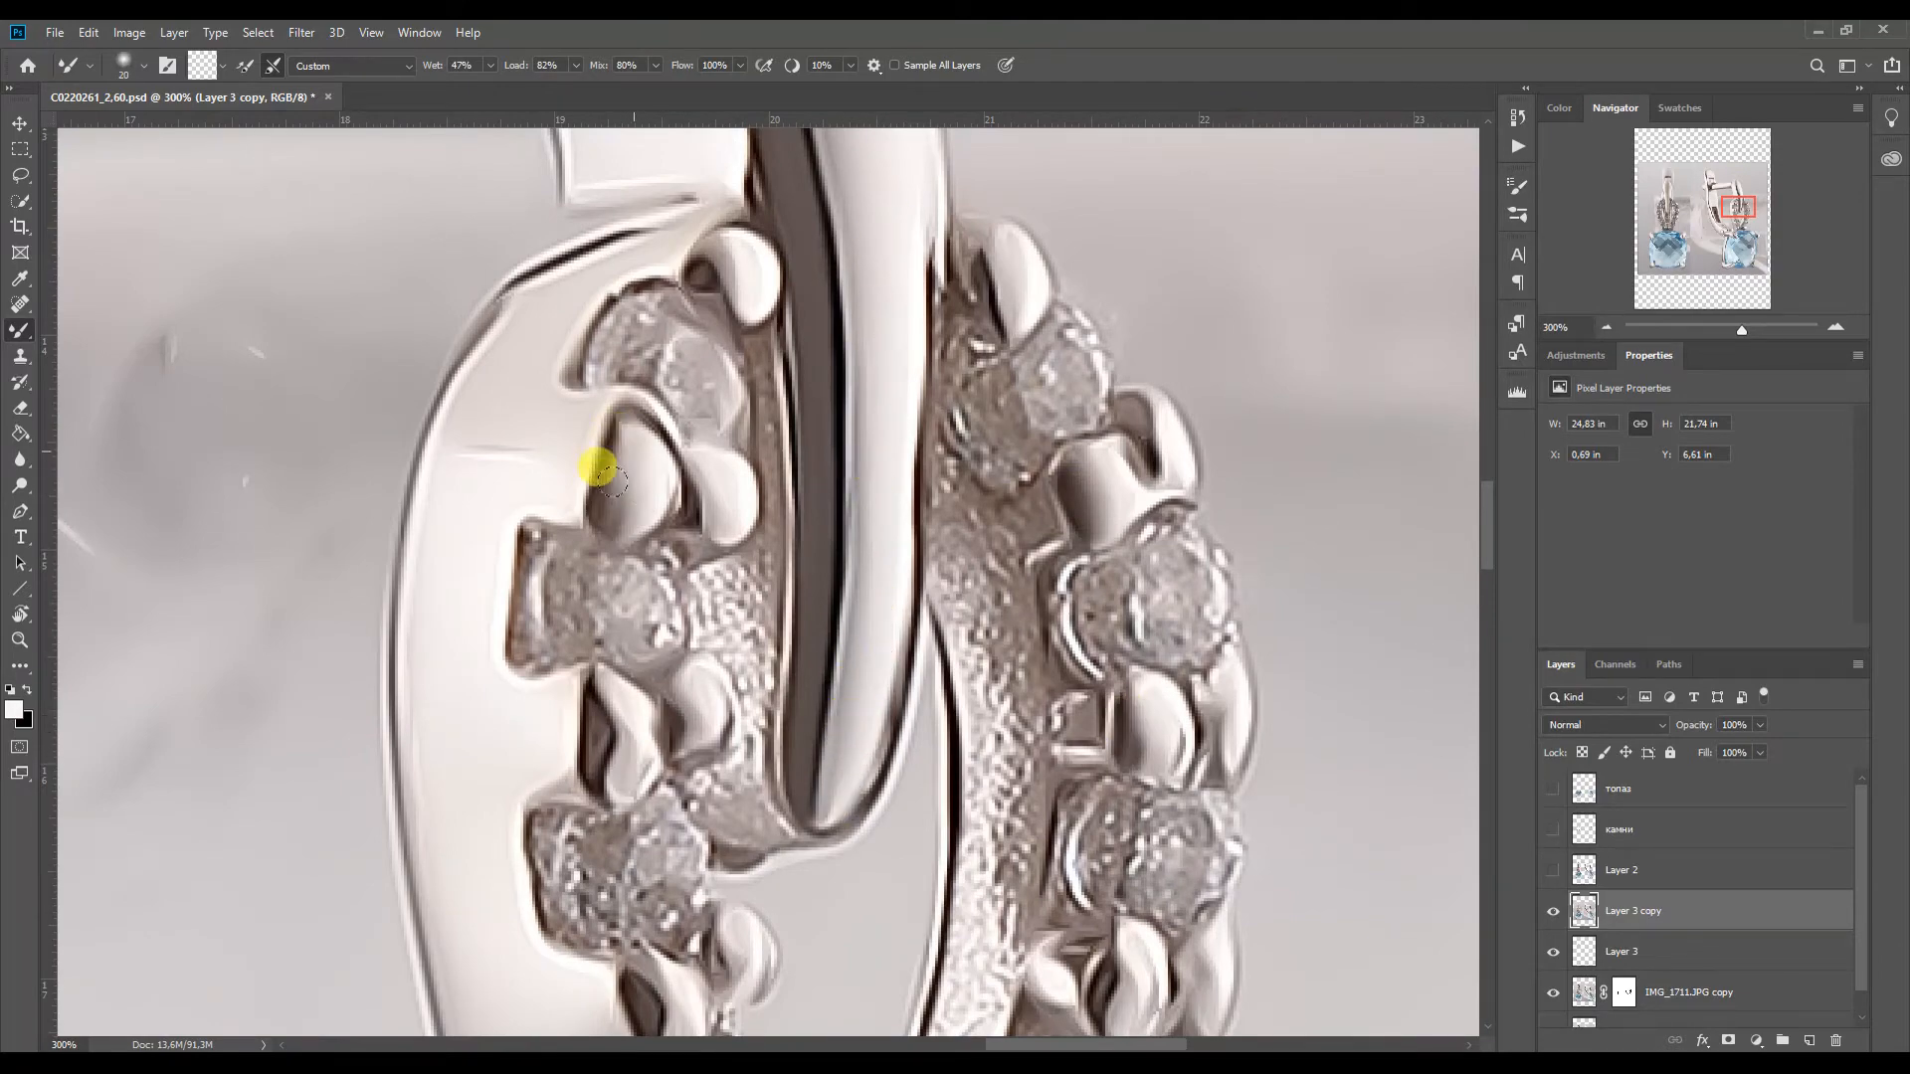
{"action": "key", "text": "bracketleft"}
{"action": "key", "text": "bracketleft"}
Smooth the lower prongs between the small stones on the right earring's loop with the Mixer Brush
{"action": "scroll", "coordinate": [1336, 669], "scroll_direction": "down", "scroll_amount": 5}
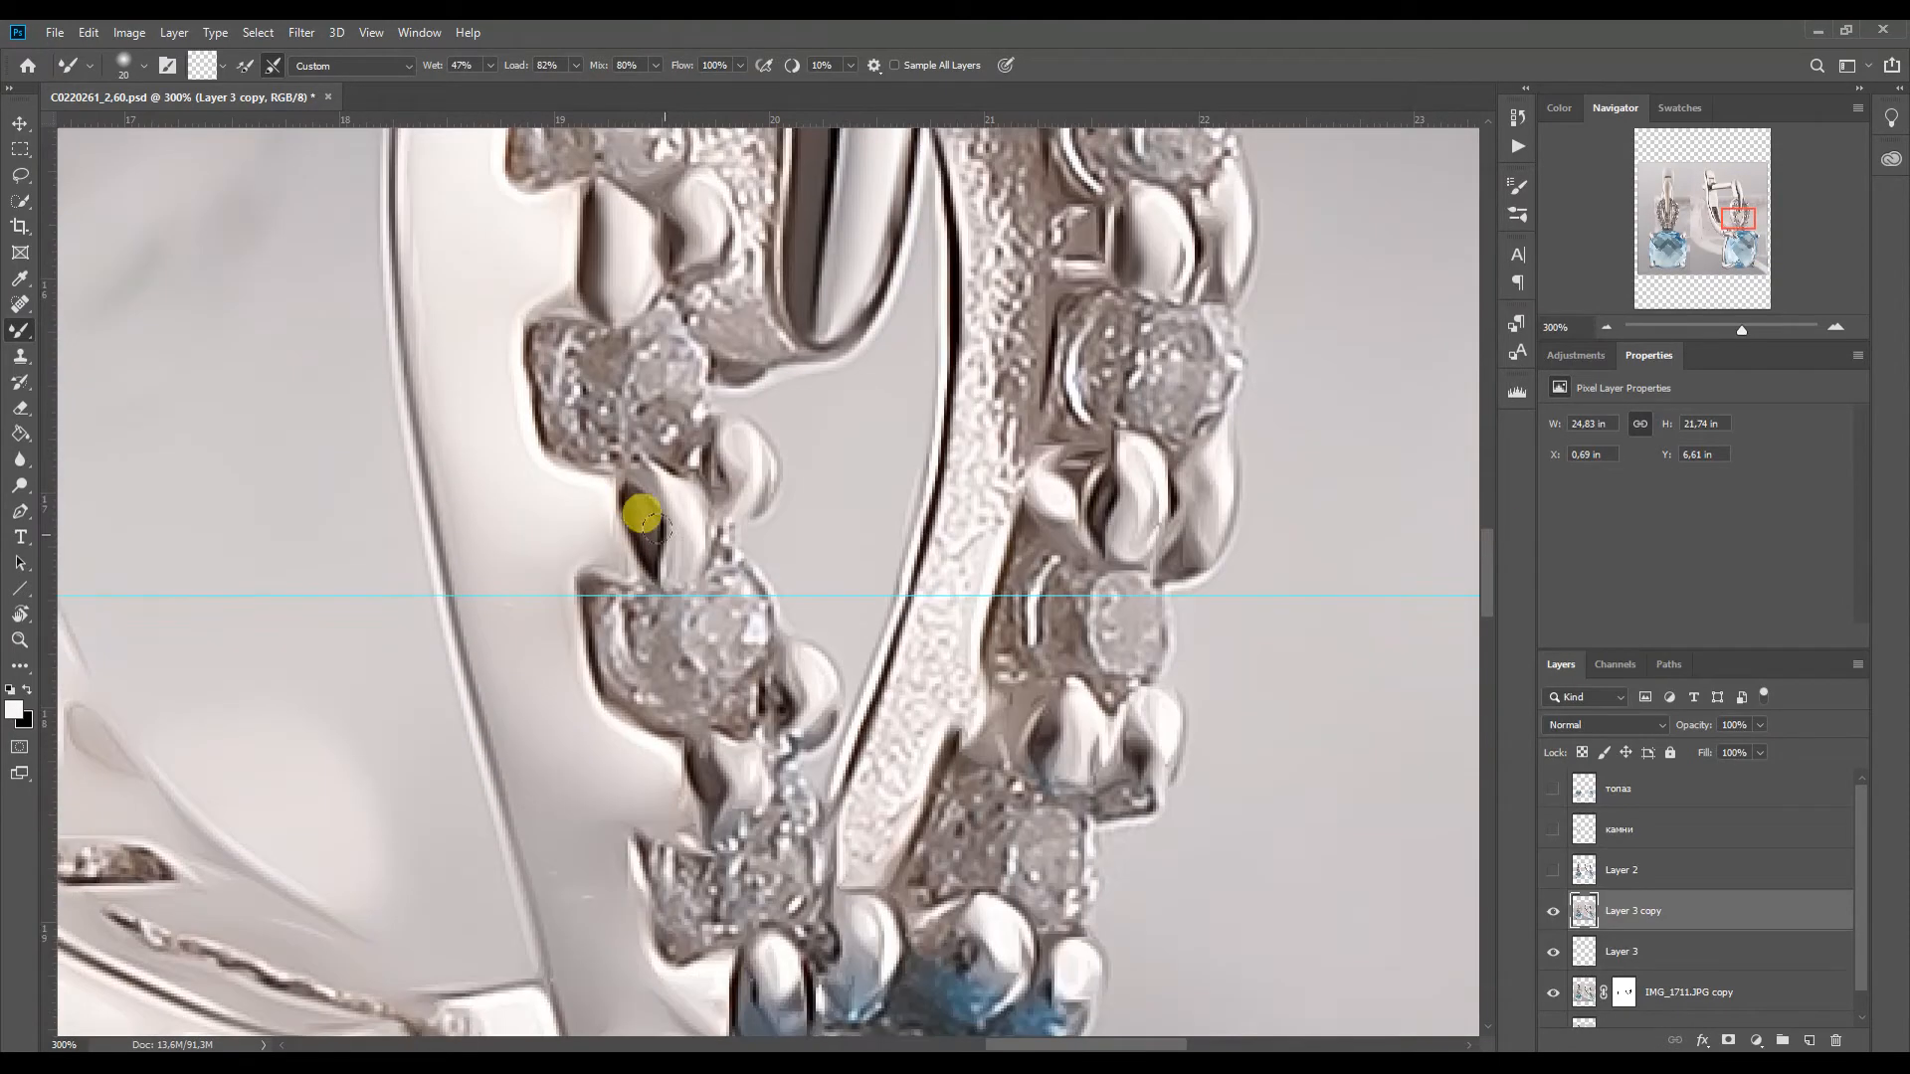
{"action": "mouse_move", "coordinate": [1132, 543]}
{"action": "left_mouse_down"}
{"action": "mouse_move", "coordinate": [1128, 459]}
{"action": "mouse_move", "coordinate": [1137, 542]}
{"action": "left_mouse_up"}
{"action": "key", "text": "bracketright"}
{"action": "key", "text": "bracketright"}
{"action": "left_click_drag", "start_coordinate": [1069, 771], "coordinate": [1063, 714]}
{"action": "mouse_move", "coordinate": [809, 672]}
{"action": "left_mouse_down"}
{"action": "mouse_move", "coordinate": [810, 731]}
{"action": "mouse_move", "coordinate": [717, 811]}
{"action": "left_mouse_up"}
{"action": "left_click_drag", "start_coordinate": [604, 946], "coordinate": [570, 857]}
{"action": "scroll", "coordinate": [836, 409], "scroll_direction": "down", "scroll_amount": 6}
{"action": "left_click", "coordinate": [1607, 328]}
{"action": "left_click", "coordinate": [1607, 328]}
{"action": "left_click", "coordinate": [1606, 329]}
{"action": "left_click", "coordinate": [1607, 329]}
{"action": "left_click", "coordinate": [1607, 328]}
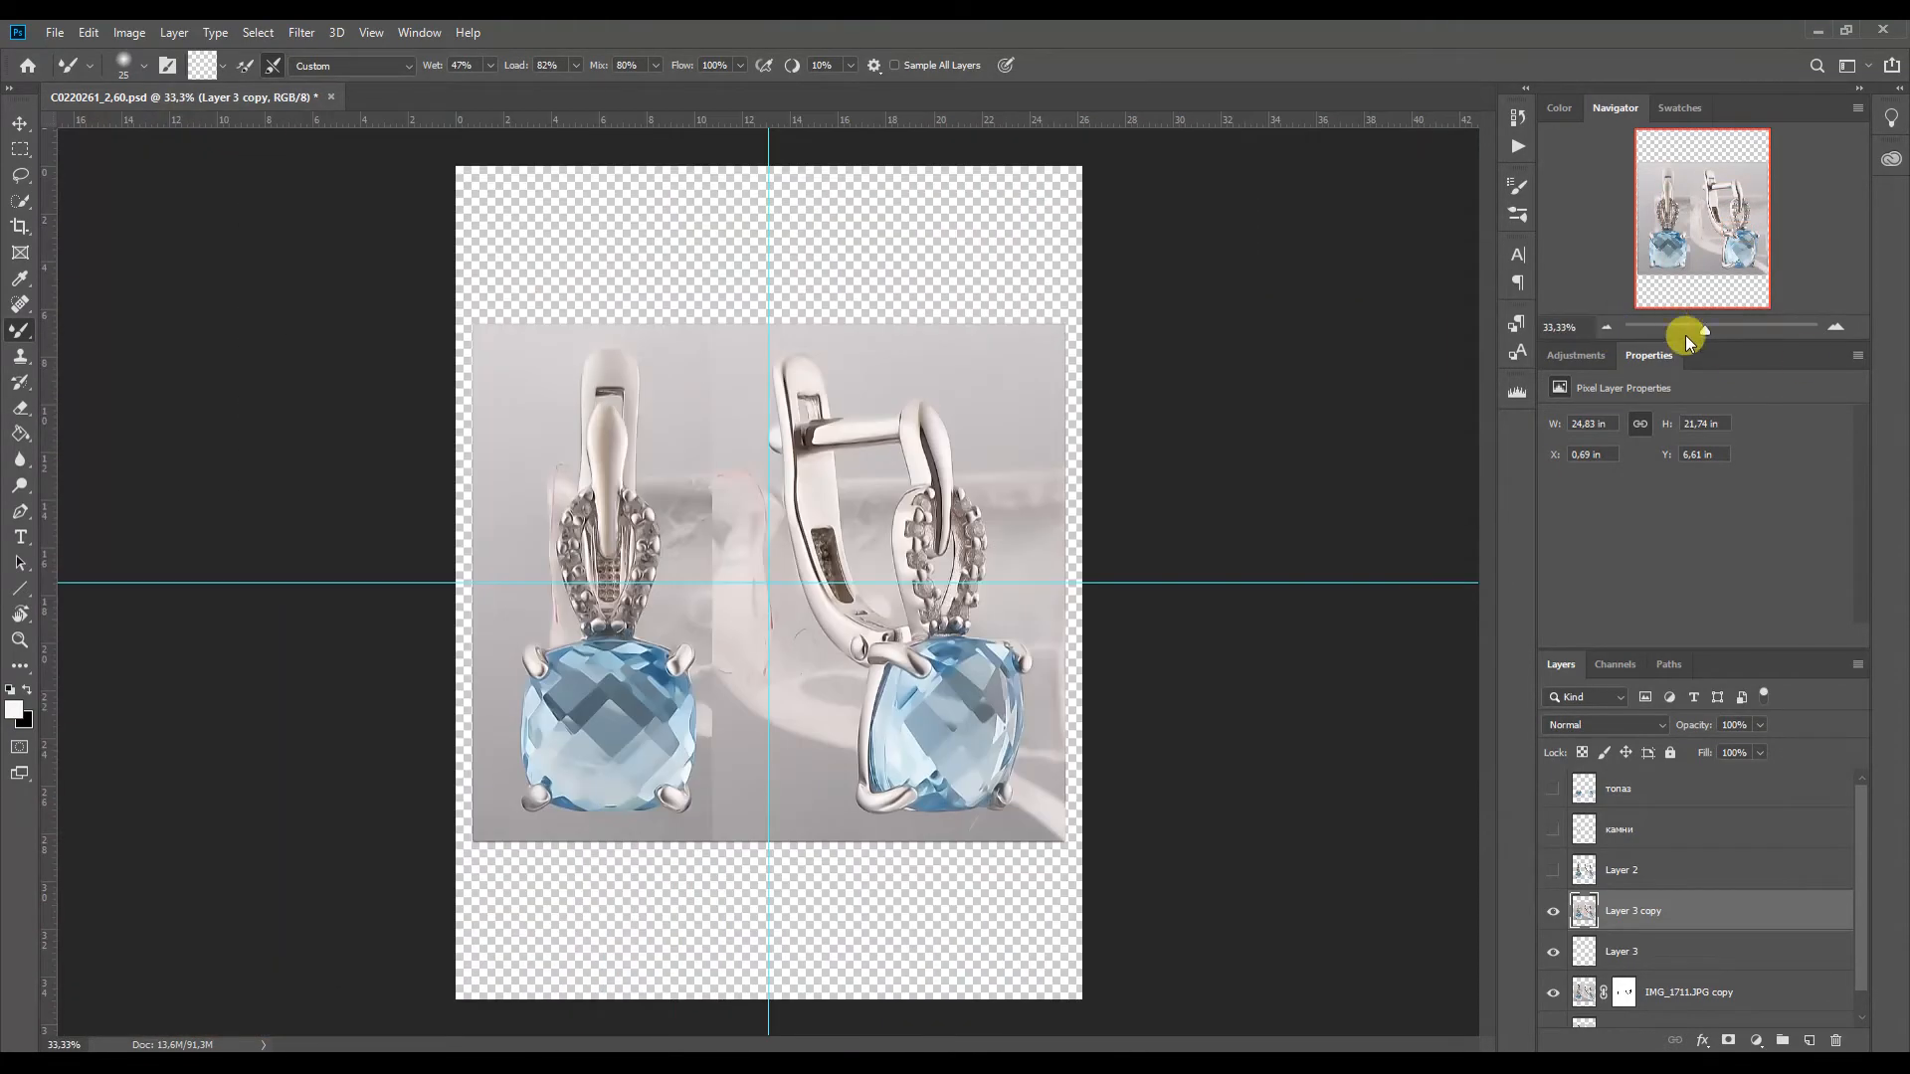
Blend the metal around the right earring's lower hinge and prongs with the Mixer Brush at size 10
{"action": "left_click_drag", "start_coordinate": [1698, 330], "coordinate": [1756, 330]}
{"action": "left_click_drag", "start_coordinate": [1720, 230], "coordinate": [1732, 233]}
{"action": "left_click", "coordinate": [1608, 328]}
{"action": "left_click", "coordinate": [1608, 327]}
{"action": "left_click", "coordinate": [1608, 327]}
{"action": "left_click", "coordinate": [1608, 327]}
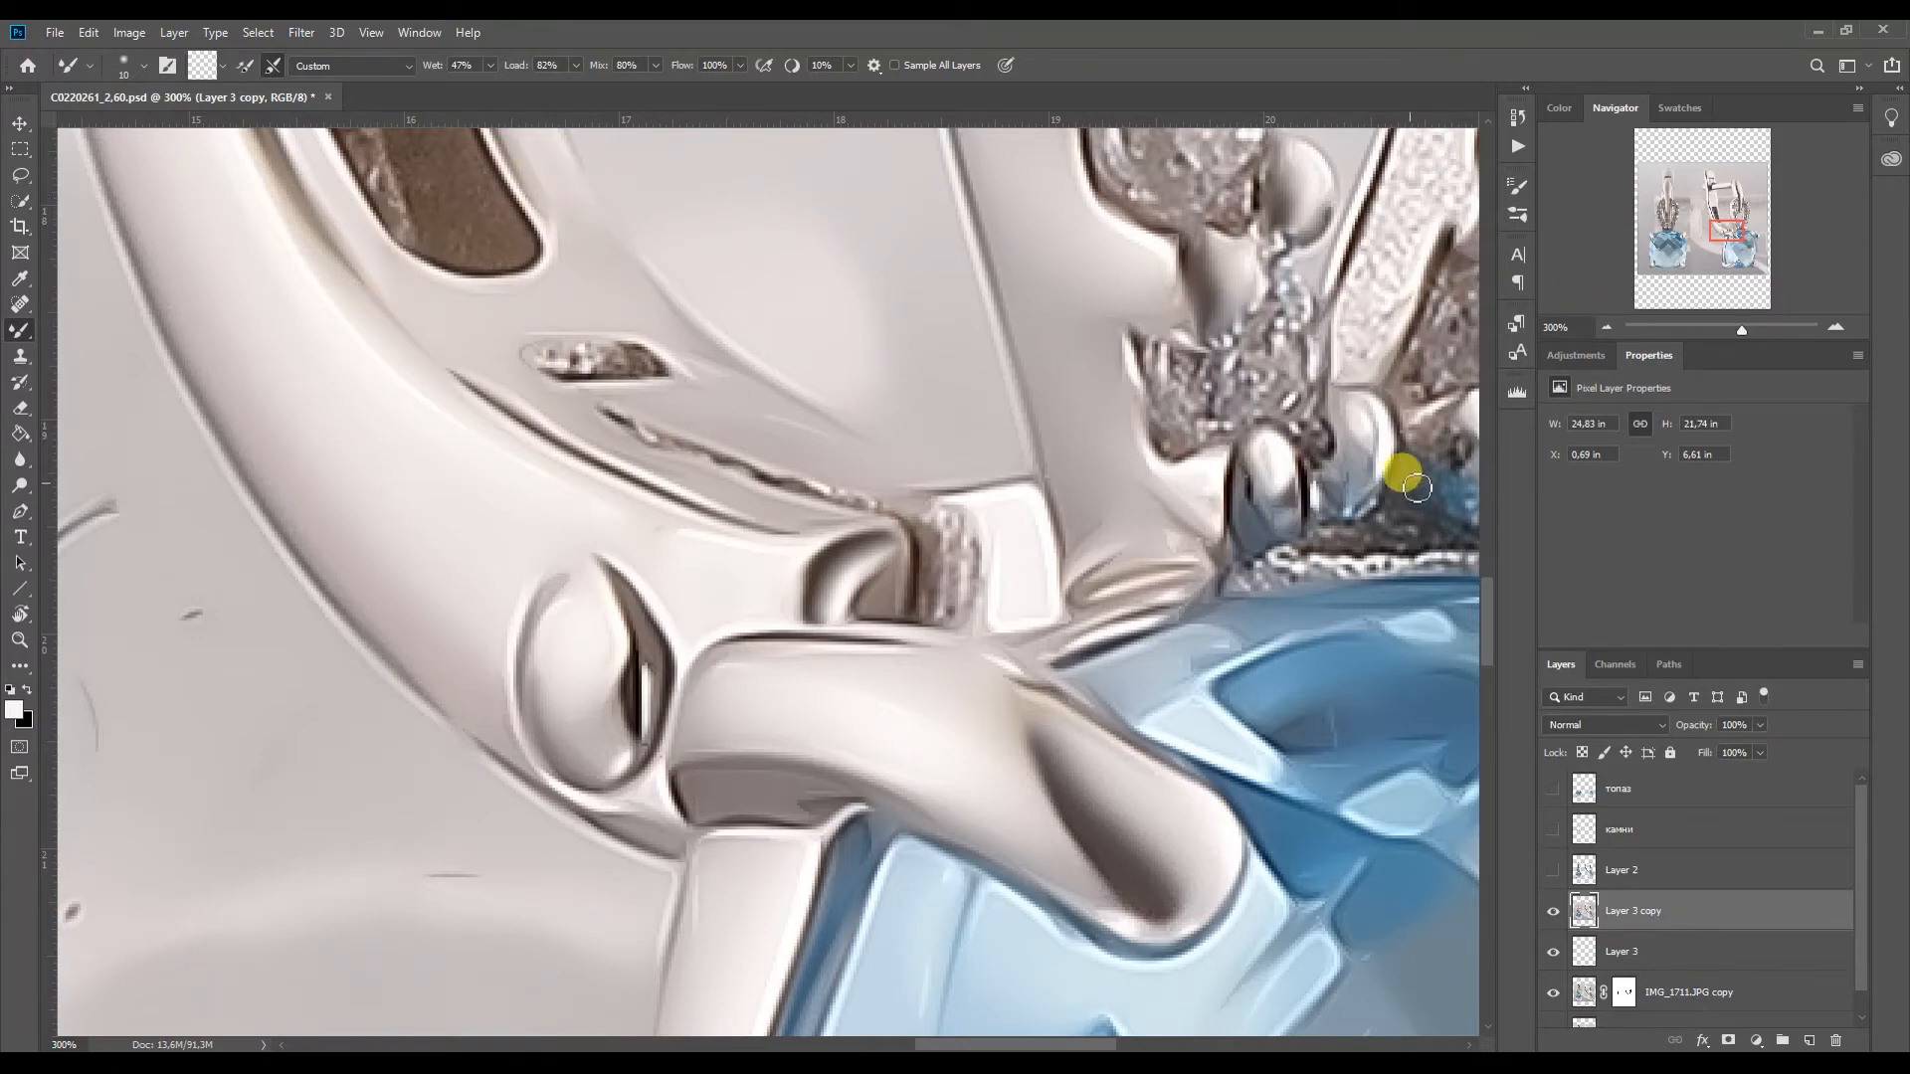
{"action": "left_click", "coordinate": [1610, 328]}
{"action": "left_click", "coordinate": [1609, 328]}
Copy the earrings from Layer 3 copy onto a new layer using Layer 2's outline, and delete Layer 2
{"action": "left_click", "coordinate": [1586, 876], "text": "ctrl"}
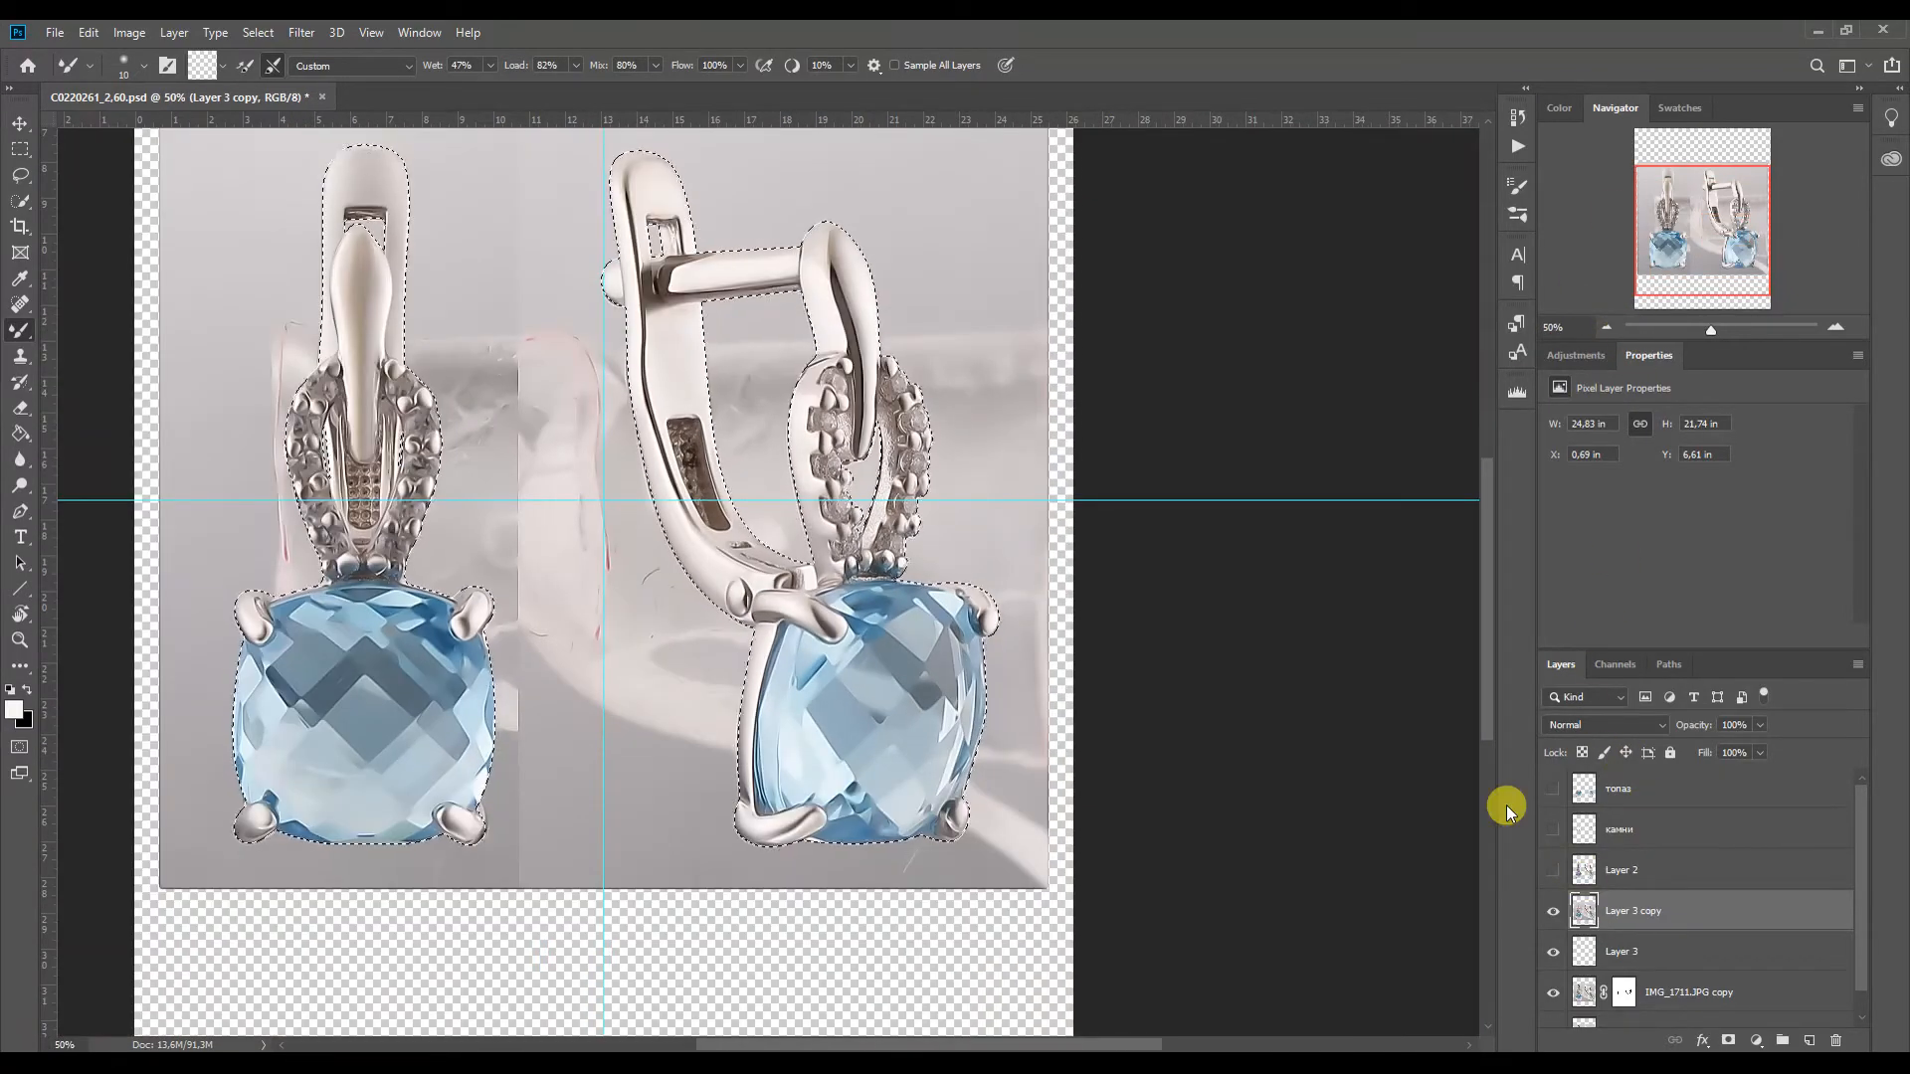
{"action": "key", "text": "ctrl+j"}
{"action": "left_click", "coordinate": [1589, 877]}
{"action": "key", "text": "Delete"}
Show the топаз and камни layers and add a white-filled background layer beneath the cut-out earrings
{"action": "left_click", "coordinate": [1549, 831]}
{"action": "left_click", "coordinate": [1550, 792]}
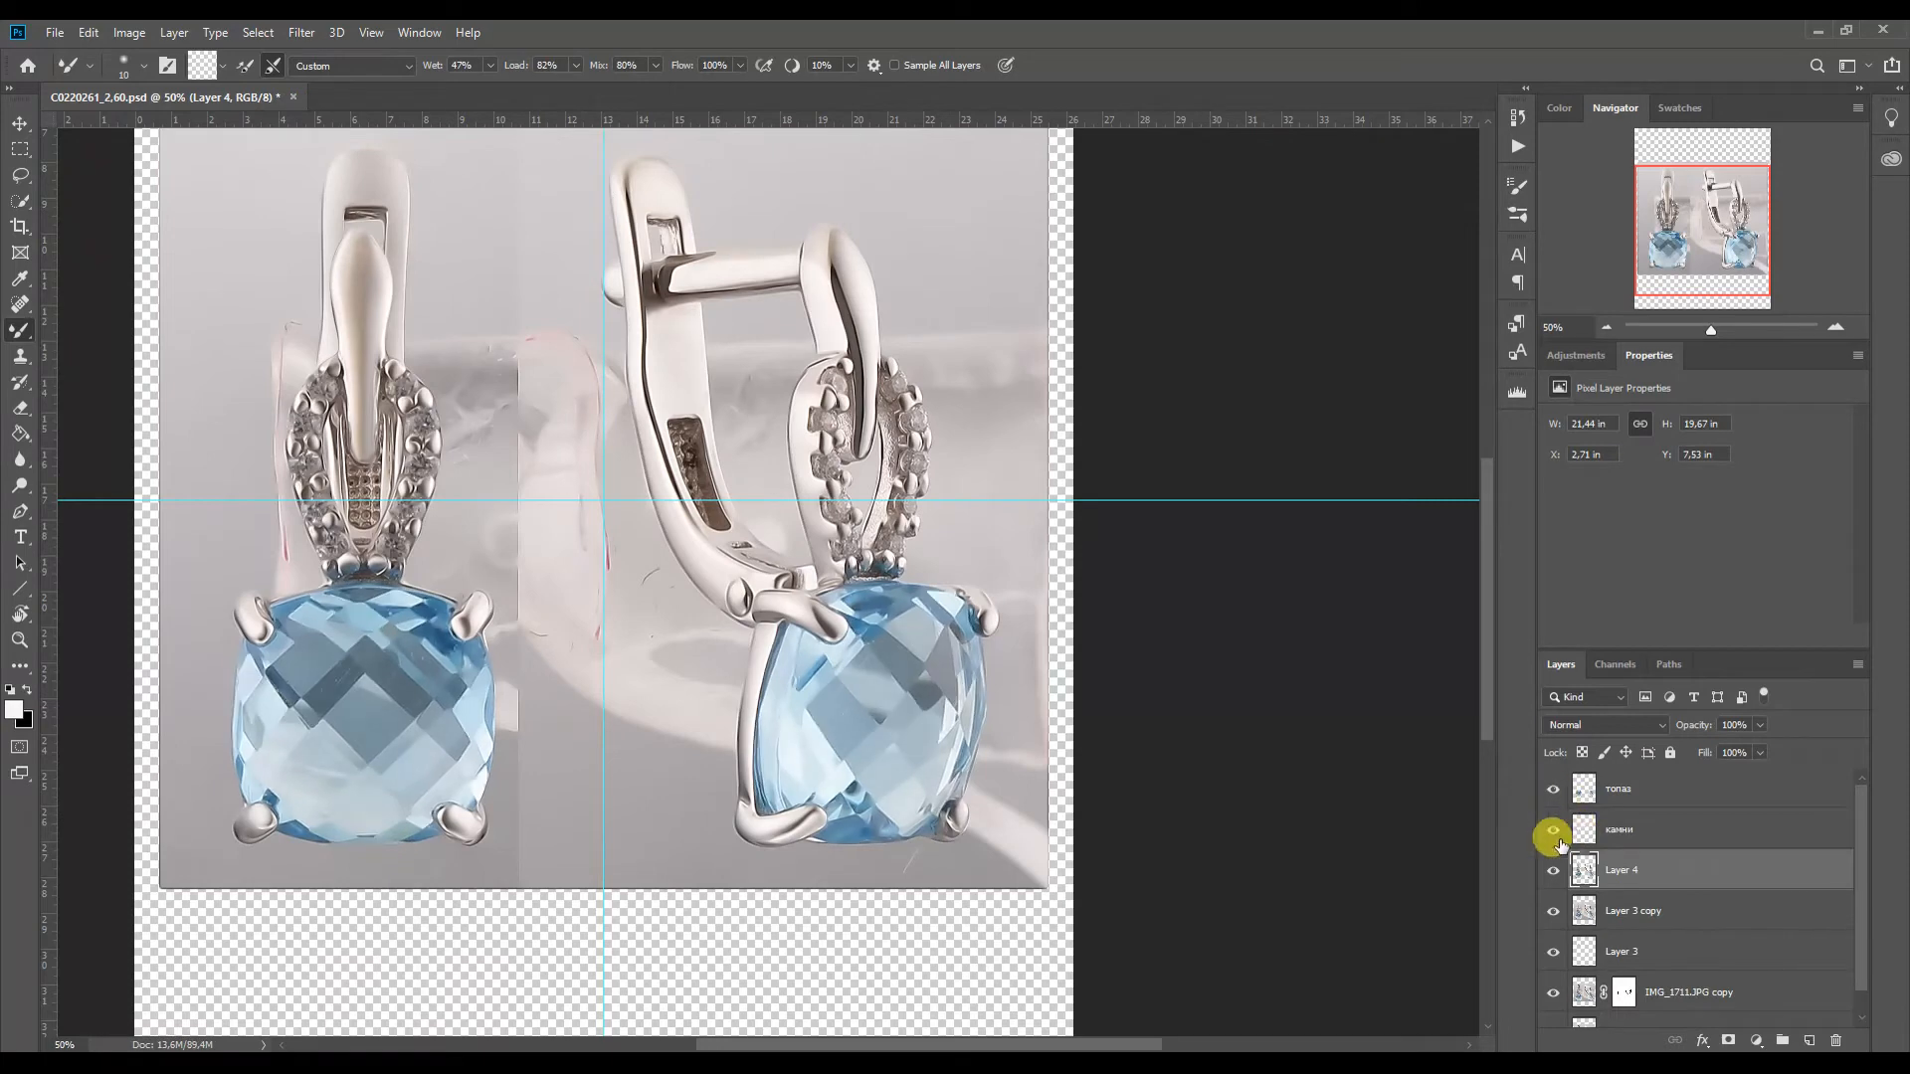
{"action": "left_click", "coordinate": [1577, 918]}
{"action": "key", "text": "ctrl+shift+alt+n"}
{"action": "left_click", "coordinate": [20, 433]}
{"action": "key", "text": "alt+BackSpace"}
Play the metal color-correction action on Layer 4 to add Levels, Hue/Saturation and Color Balance adjustments
{"action": "left_click", "coordinate": [20, 123]}
{"action": "left_click", "coordinate": [1582, 866]}
{"action": "key", "text": "alt+F9"}
{"action": "left_click", "coordinate": [1297, 495]}
{"action": "left_click", "coordinate": [1374, 699]}
{"action": "key", "text": "alt+F9"}
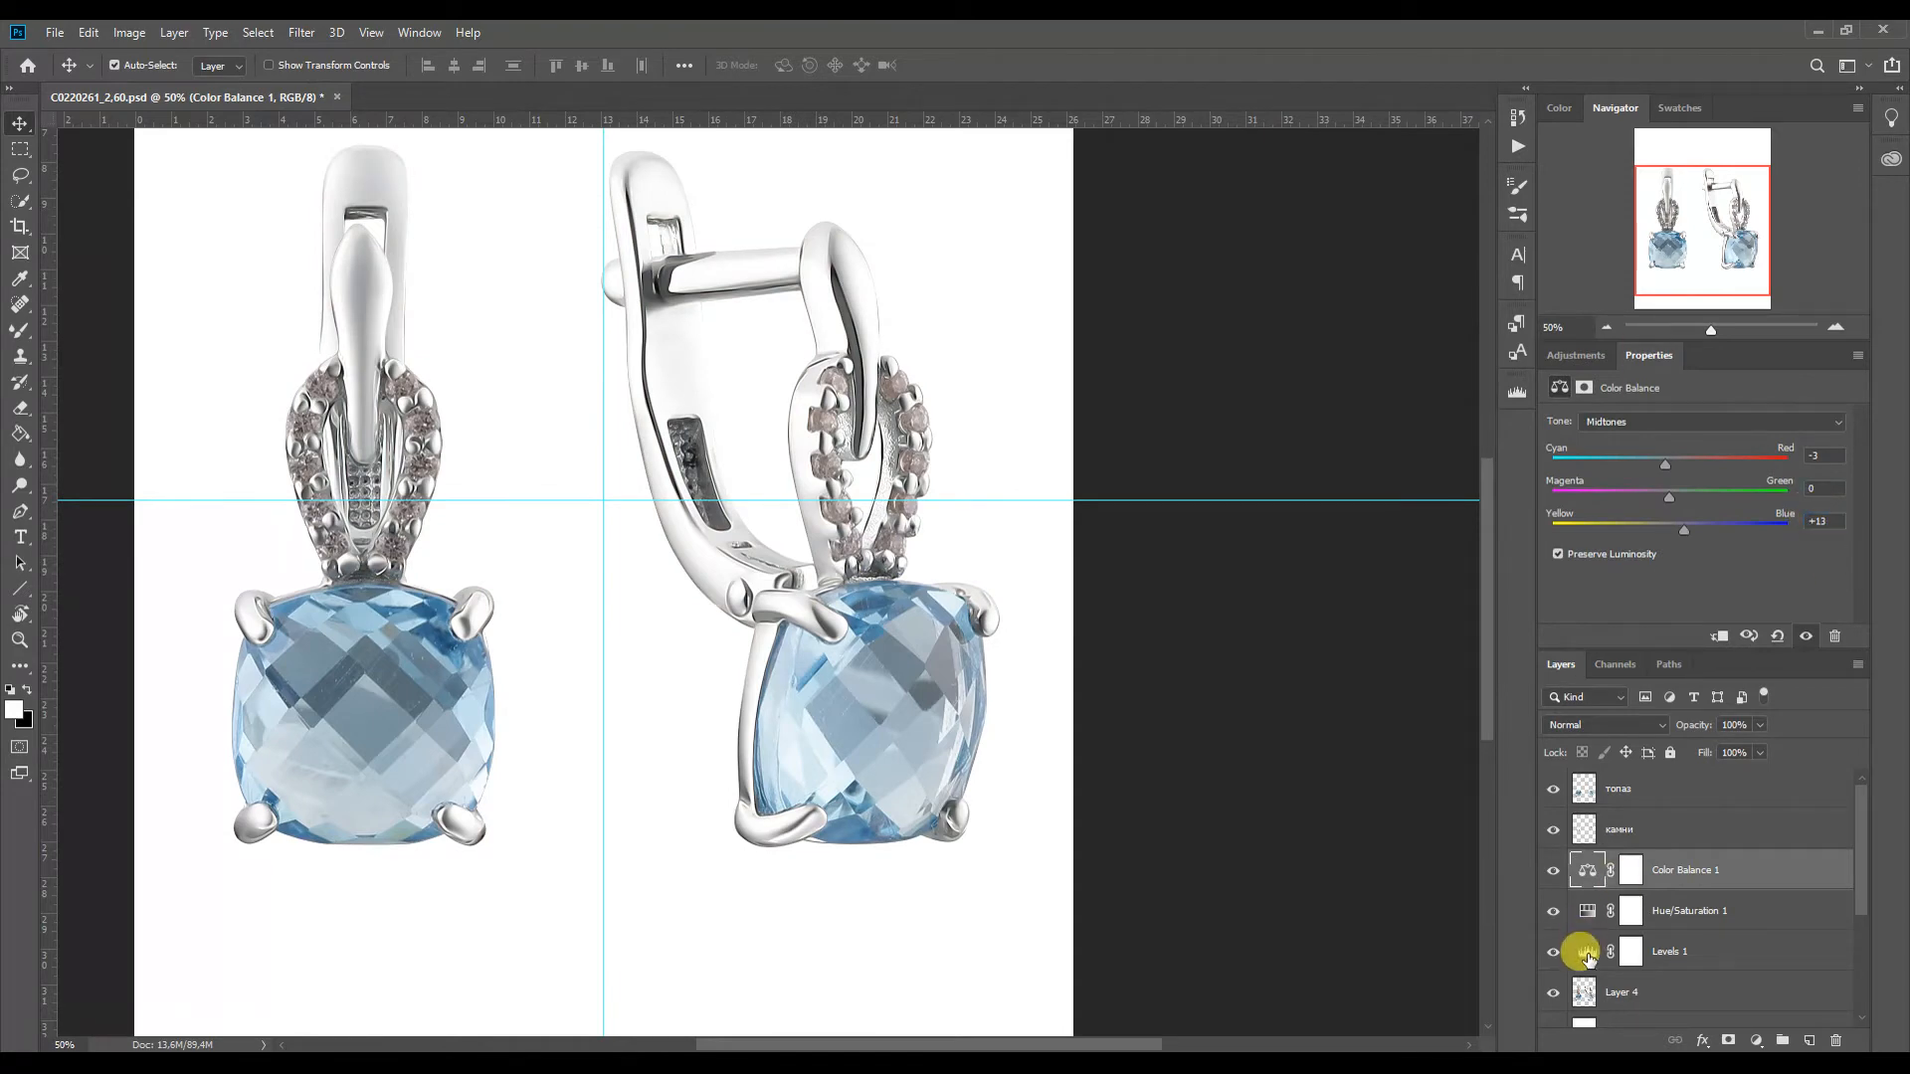
Clip the Levels 1, Hue/Saturation 1 and Color Balance 1 adjustments to Layer 4
{"action": "left_click", "coordinate": [1588, 951]}
{"action": "left_click", "coordinate": [1572, 972], "text": "alt"}
{"action": "left_click", "coordinate": [1572, 931], "text": "alt"}
{"action": "left_click", "coordinate": [1572, 891], "text": "alt"}
Set the Levels 1 shadow input to 43 and midtones to 1.24, and toggle Layer 4's visibility to compare
{"action": "left_click", "coordinate": [1602, 954]}
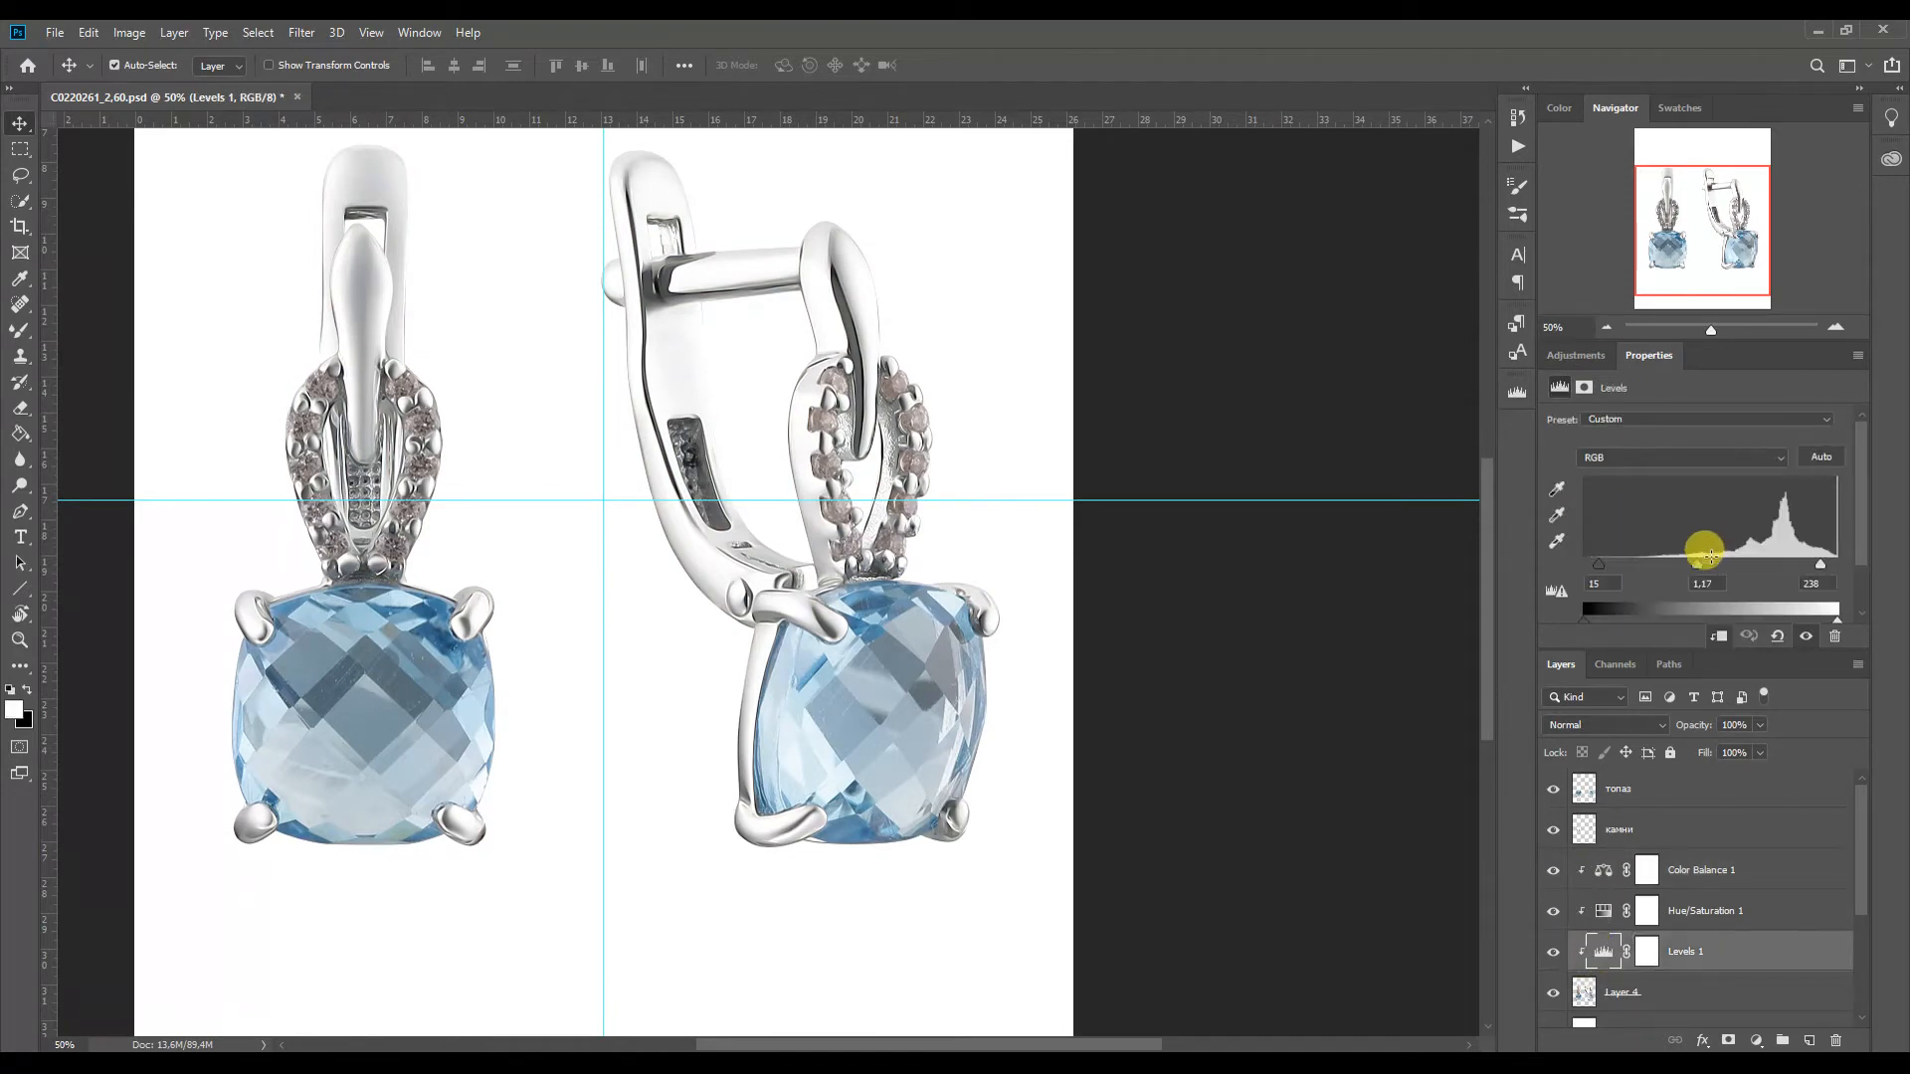
{"action": "mouse_move", "coordinate": [1625, 564]}
{"action": "left_mouse_down"}
{"action": "mouse_move", "coordinate": [1711, 563]}
{"action": "mouse_move", "coordinate": [1627, 560]}
{"action": "left_mouse_up"}
{"action": "left_click", "coordinate": [1553, 993]}
{"action": "left_click", "coordinate": [1553, 993]}
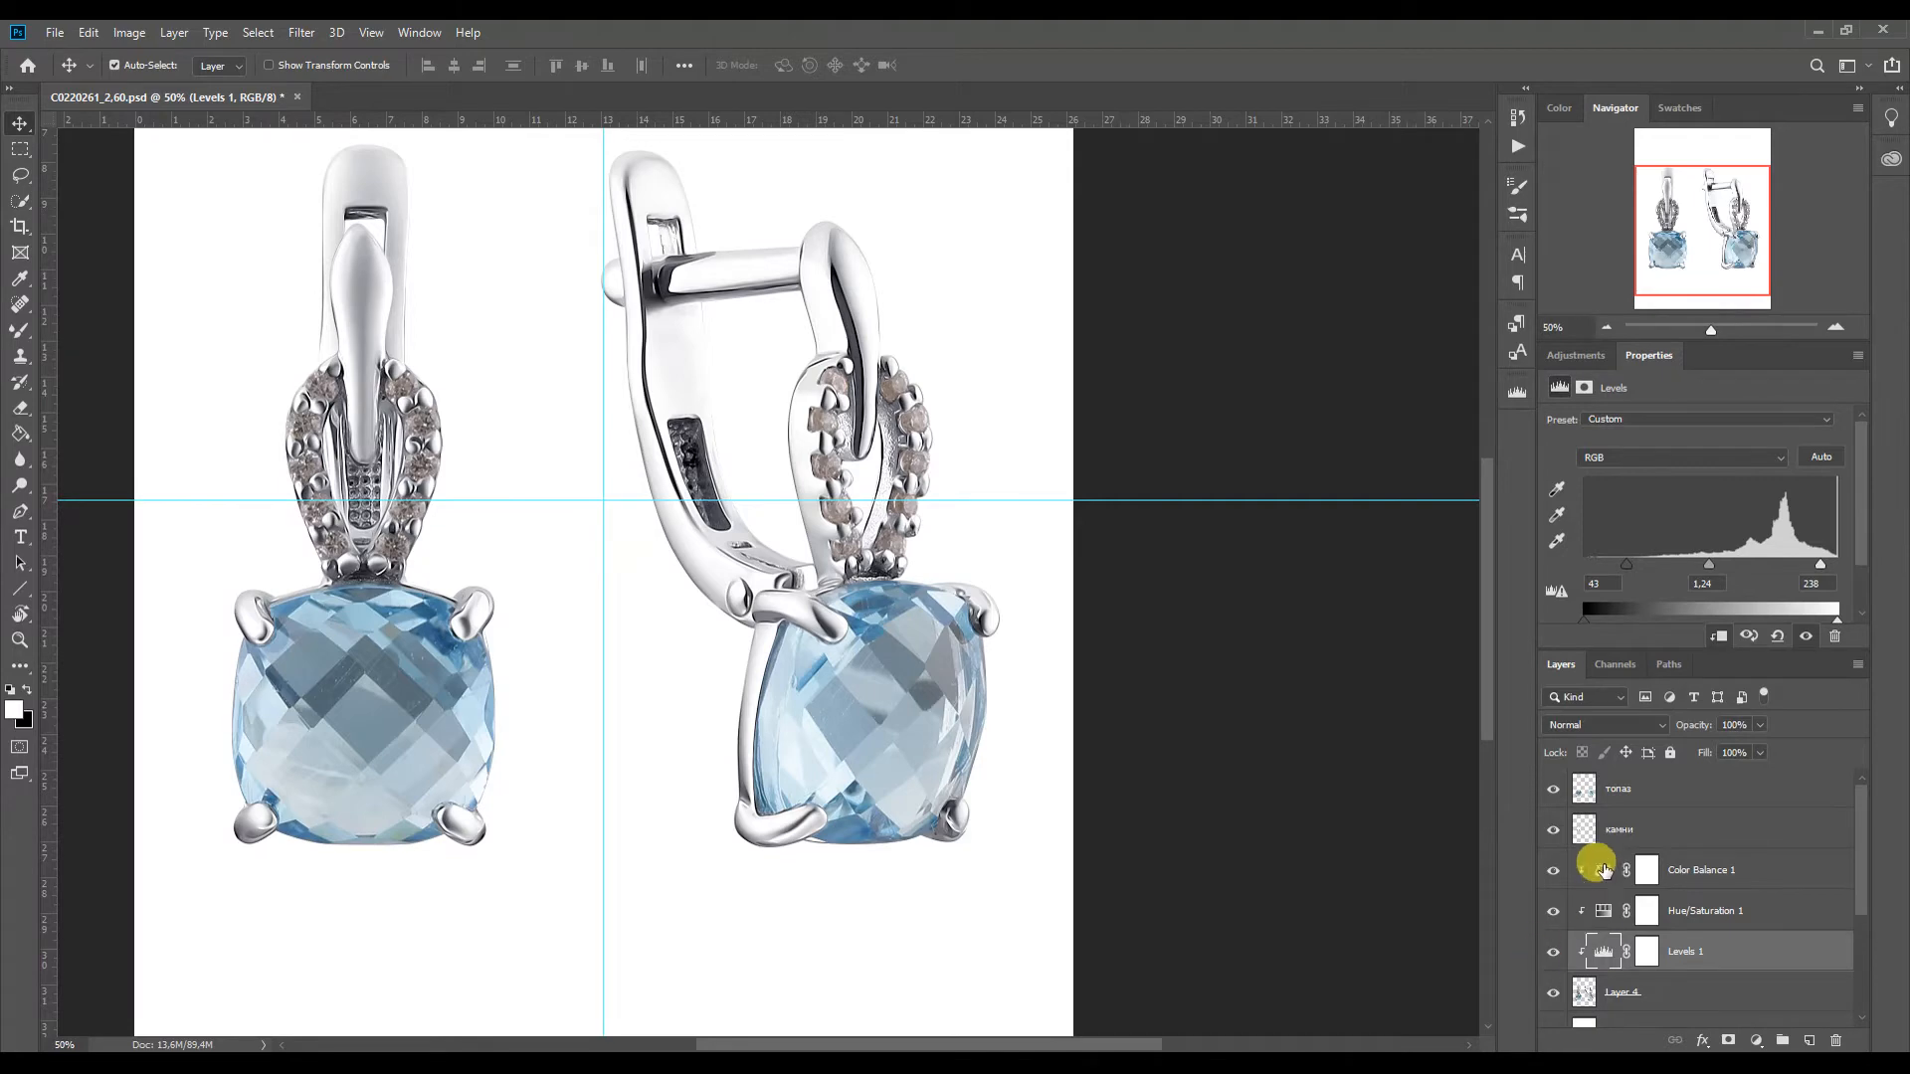
Add a new layer above Color Balance 1 and trace the lower inner edge of the side-view earring's hoop with the Pen tool
{"action": "left_click", "coordinate": [1604, 872]}
{"action": "left_click", "coordinate": [1811, 1041]}
{"action": "key", "text": "p"}
{"action": "key", "text": "ctrl+plus"}
{"action": "key", "text": "ctrl+plus"}
{"action": "key", "text": "ctrl+plus"}
{"action": "left_click_drag", "start_coordinate": [1706, 242], "coordinate": [1689, 226]}
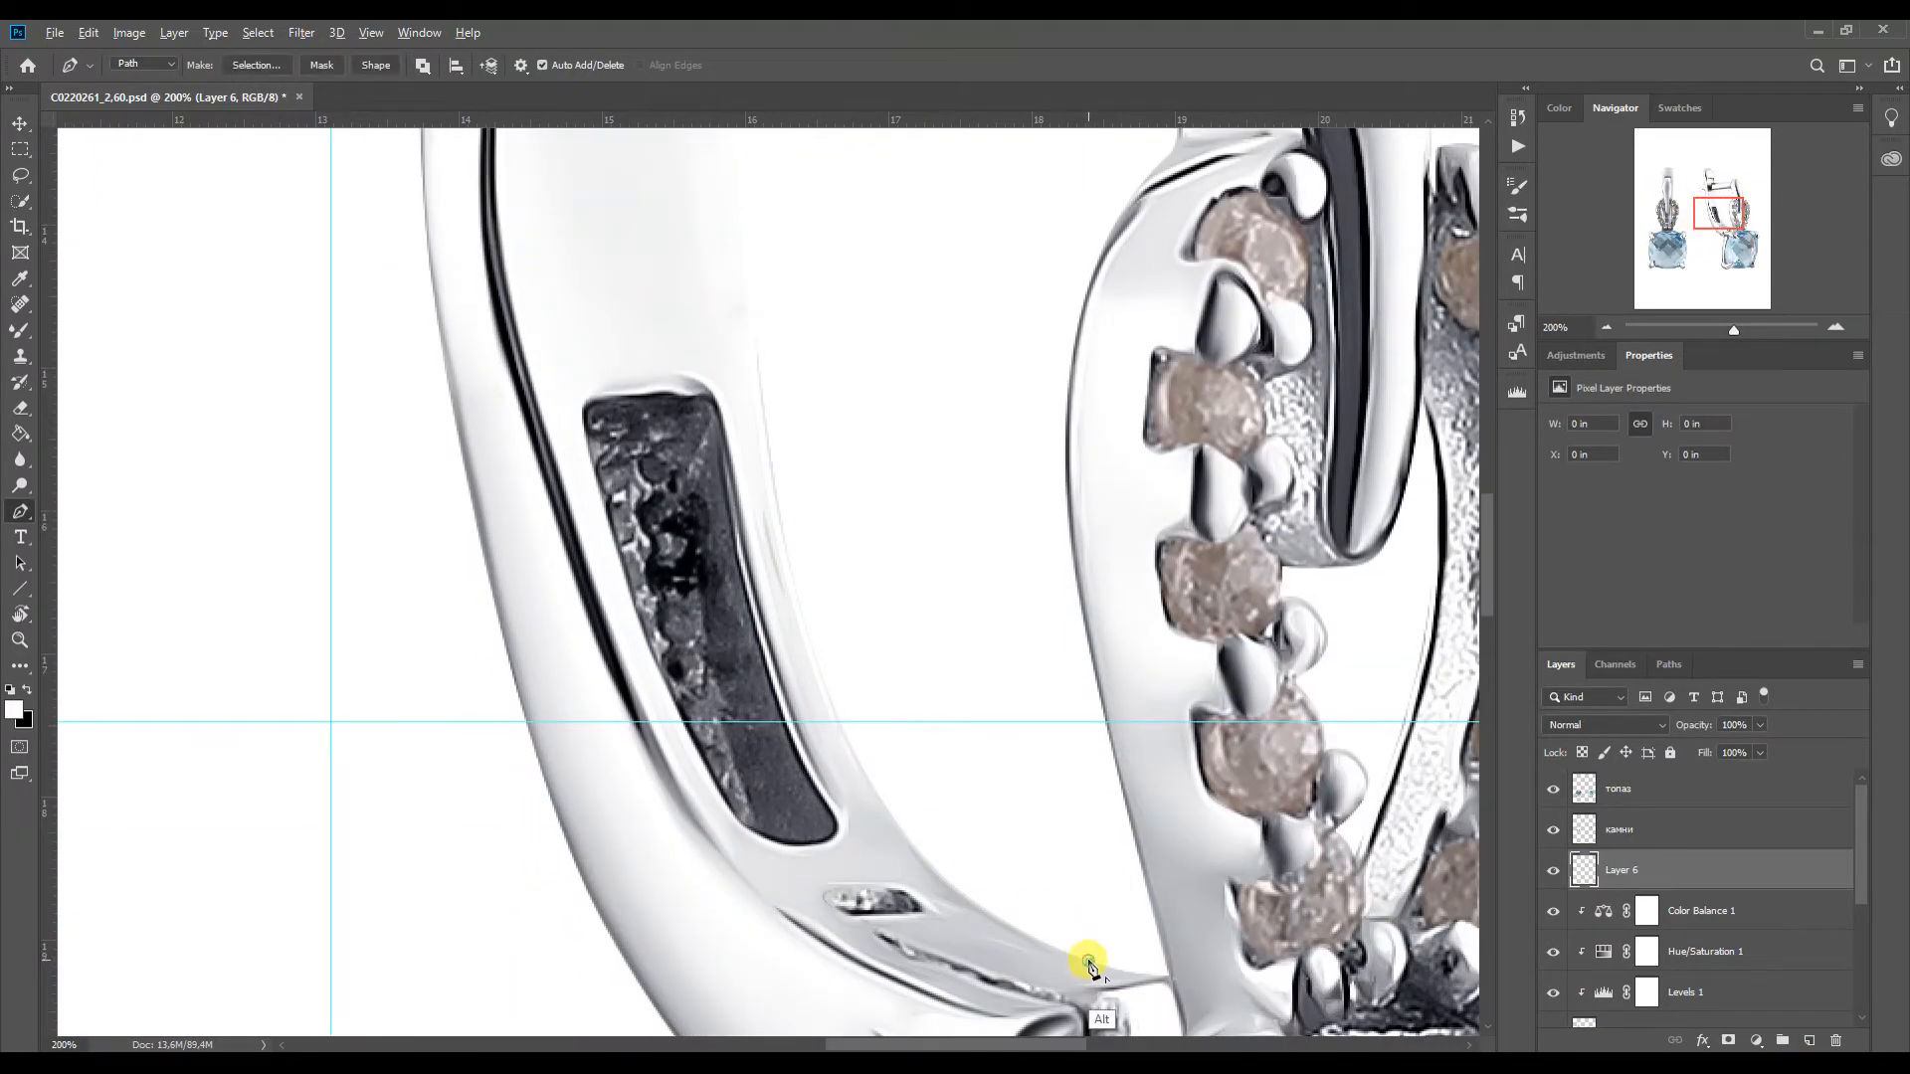
{"action": "left_click_drag", "start_coordinate": [760, 368], "coordinate": [781, 876]}
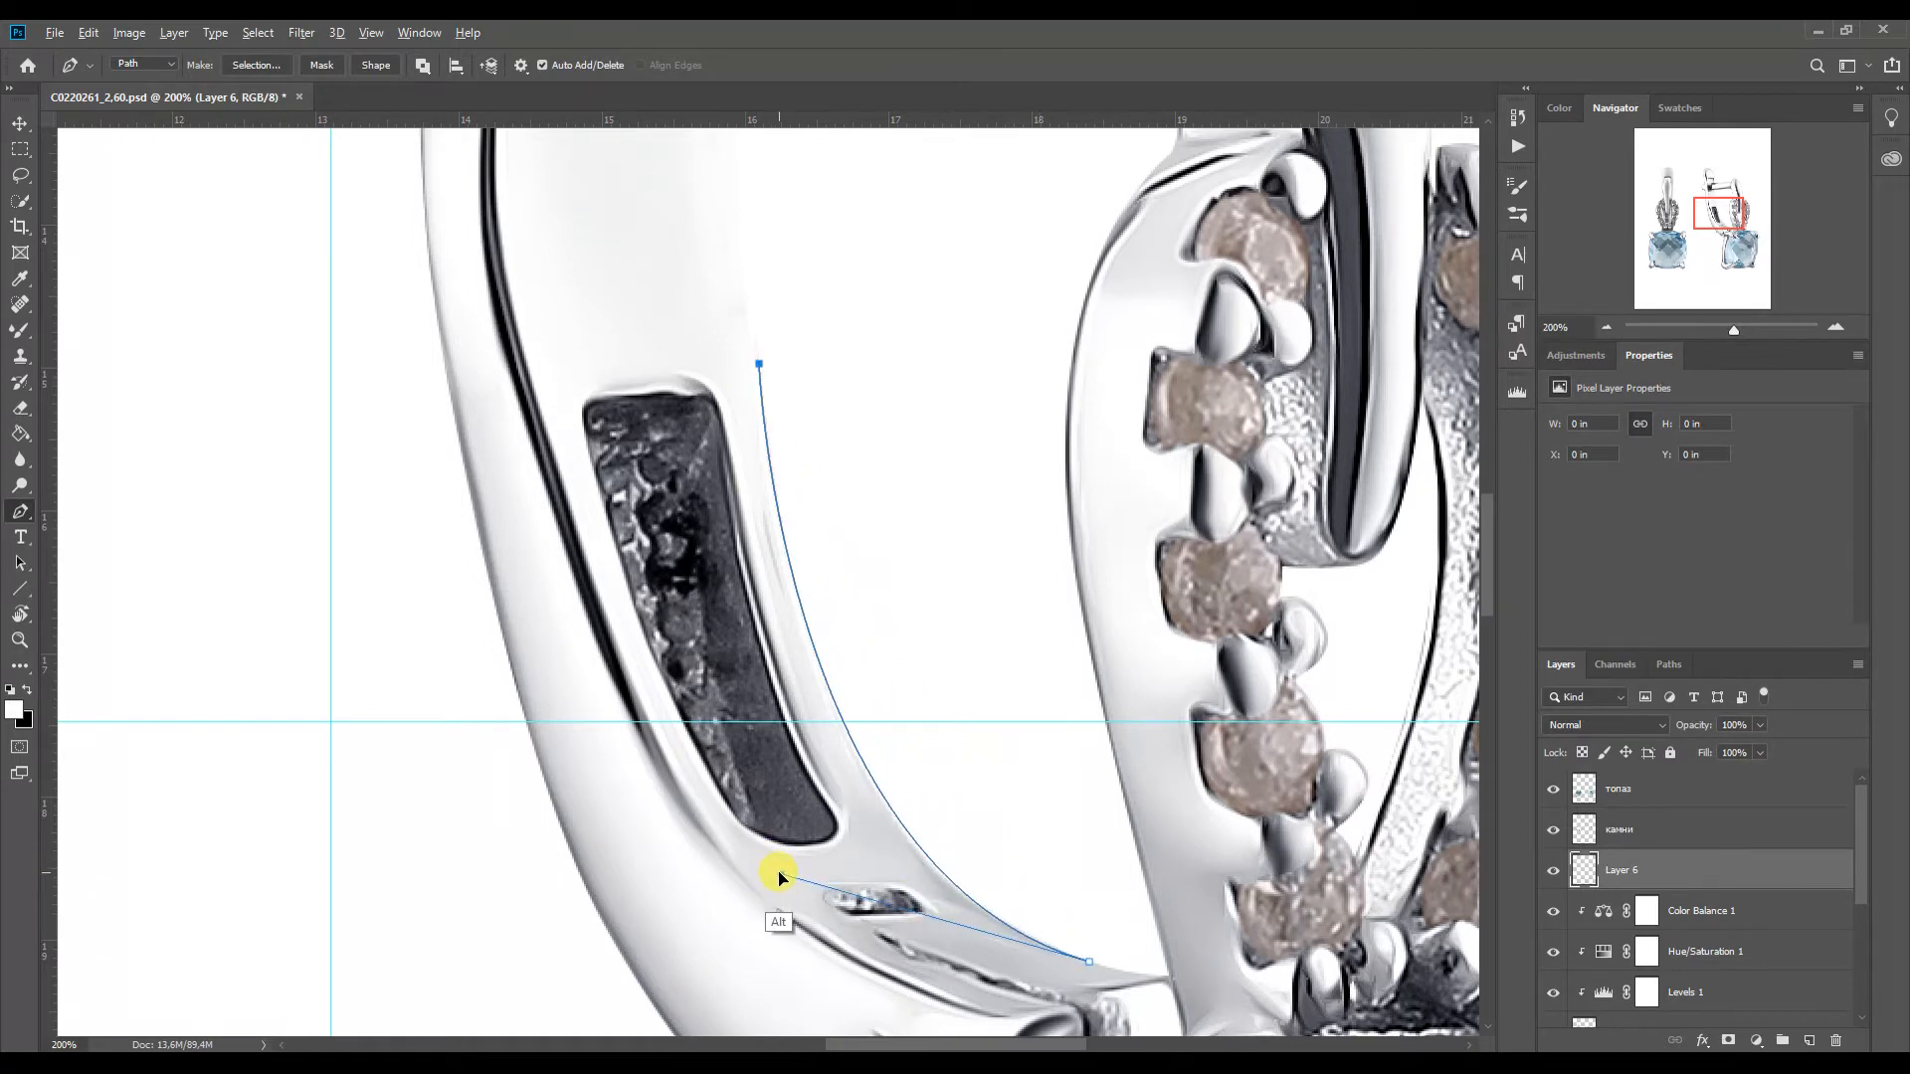
Extend the pen path up the side-view hoop's inner edge, past the crossbar to the rounded top
{"action": "left_click_drag", "start_coordinate": [1706, 224], "coordinate": [1701, 205]}
{"action": "left_click", "coordinate": [857, 480]}
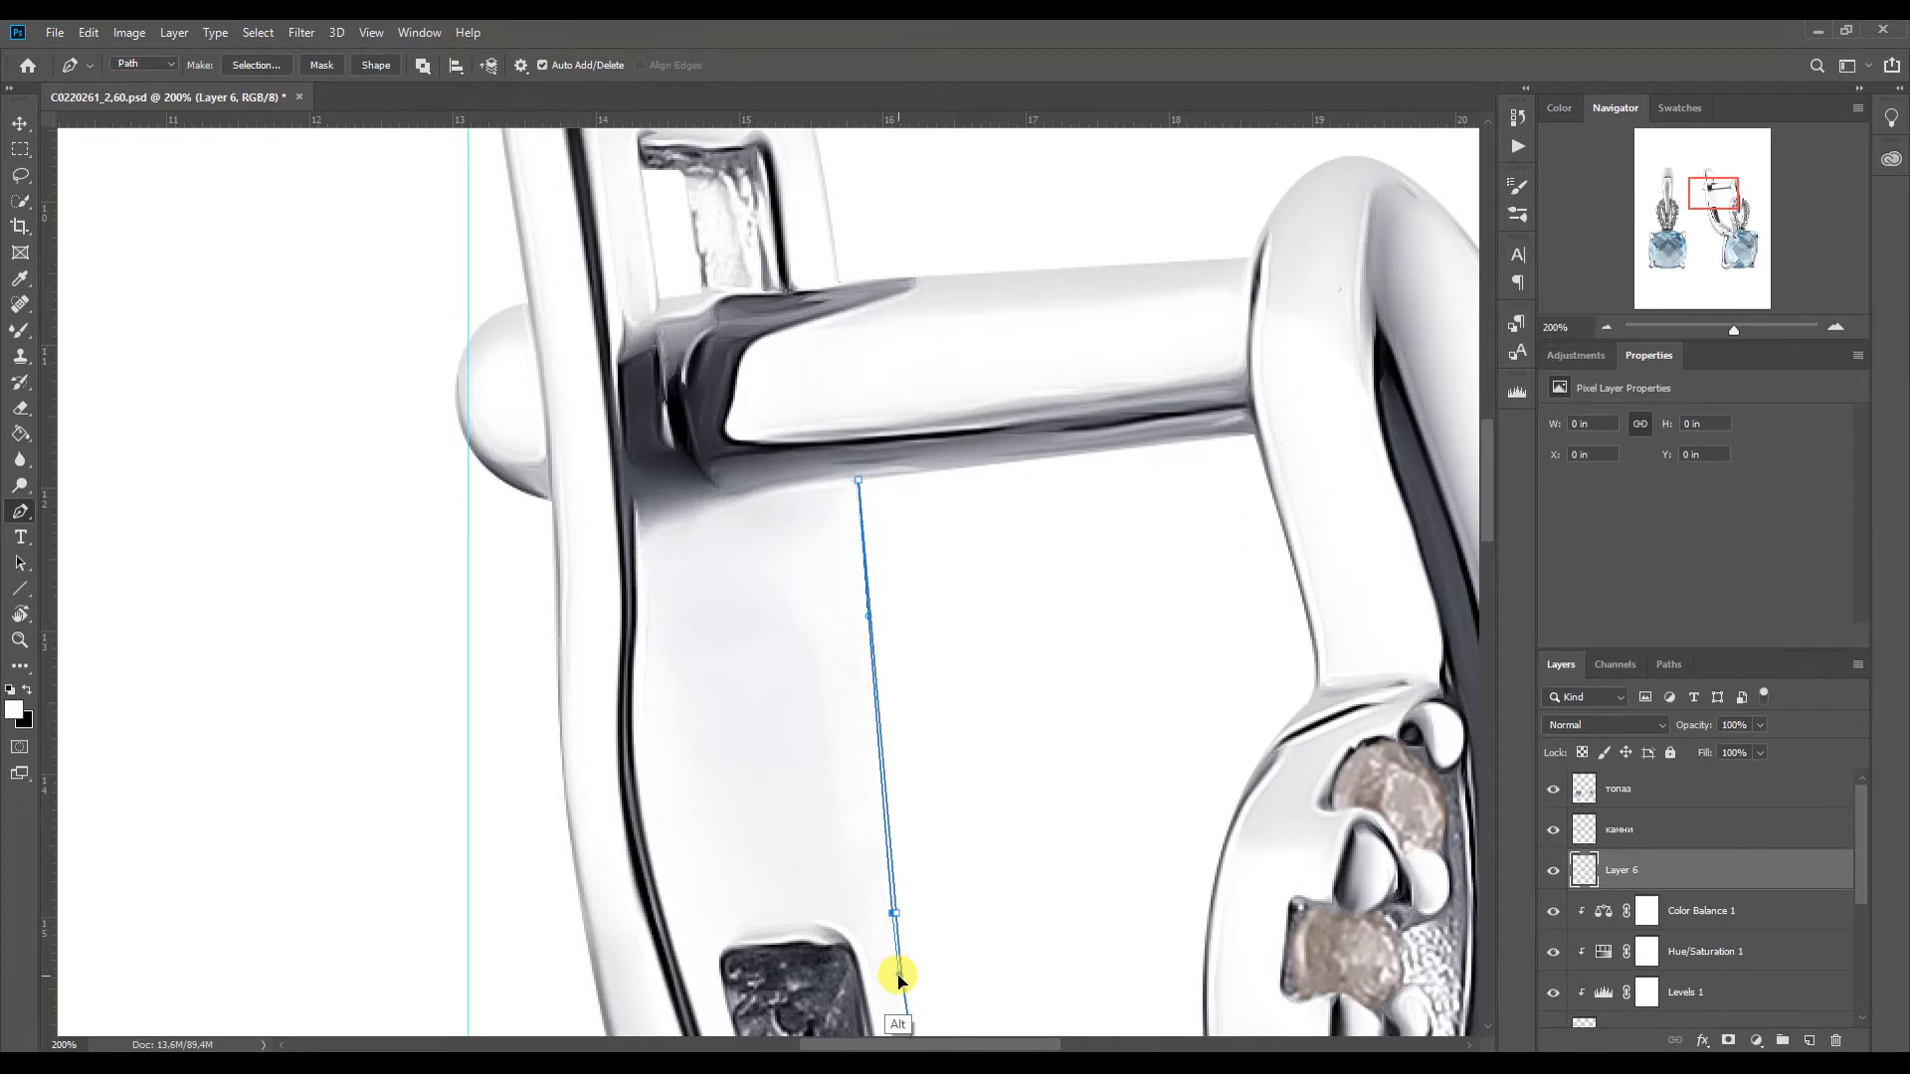
{"action": "left_click_drag", "start_coordinate": [1720, 193], "coordinate": [1724, 211]}
{"action": "left_click_drag", "start_coordinate": [814, 487], "coordinate": [853, 979]}
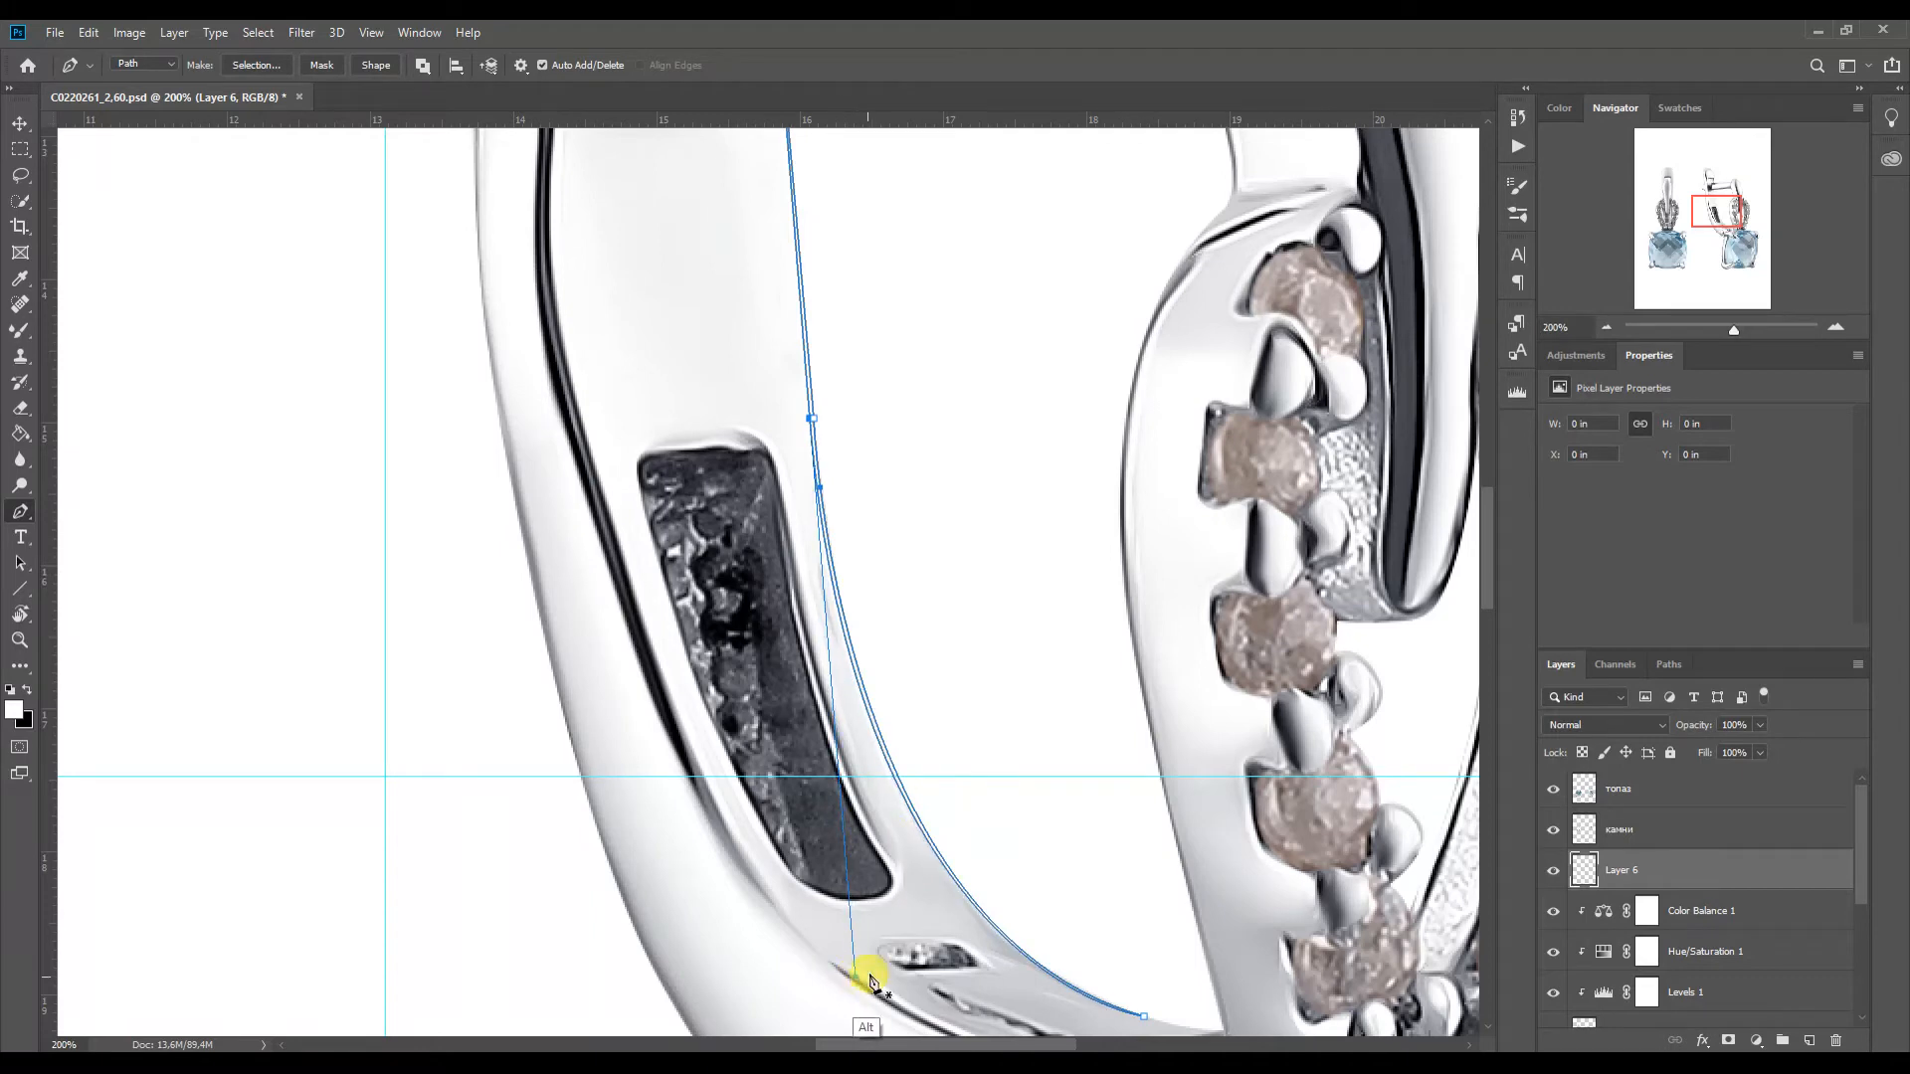
{"action": "left_click_drag", "start_coordinate": [1718, 211], "coordinate": [1713, 181]}
{"action": "left_click_drag", "start_coordinate": [922, 566], "coordinate": [904, 431]}
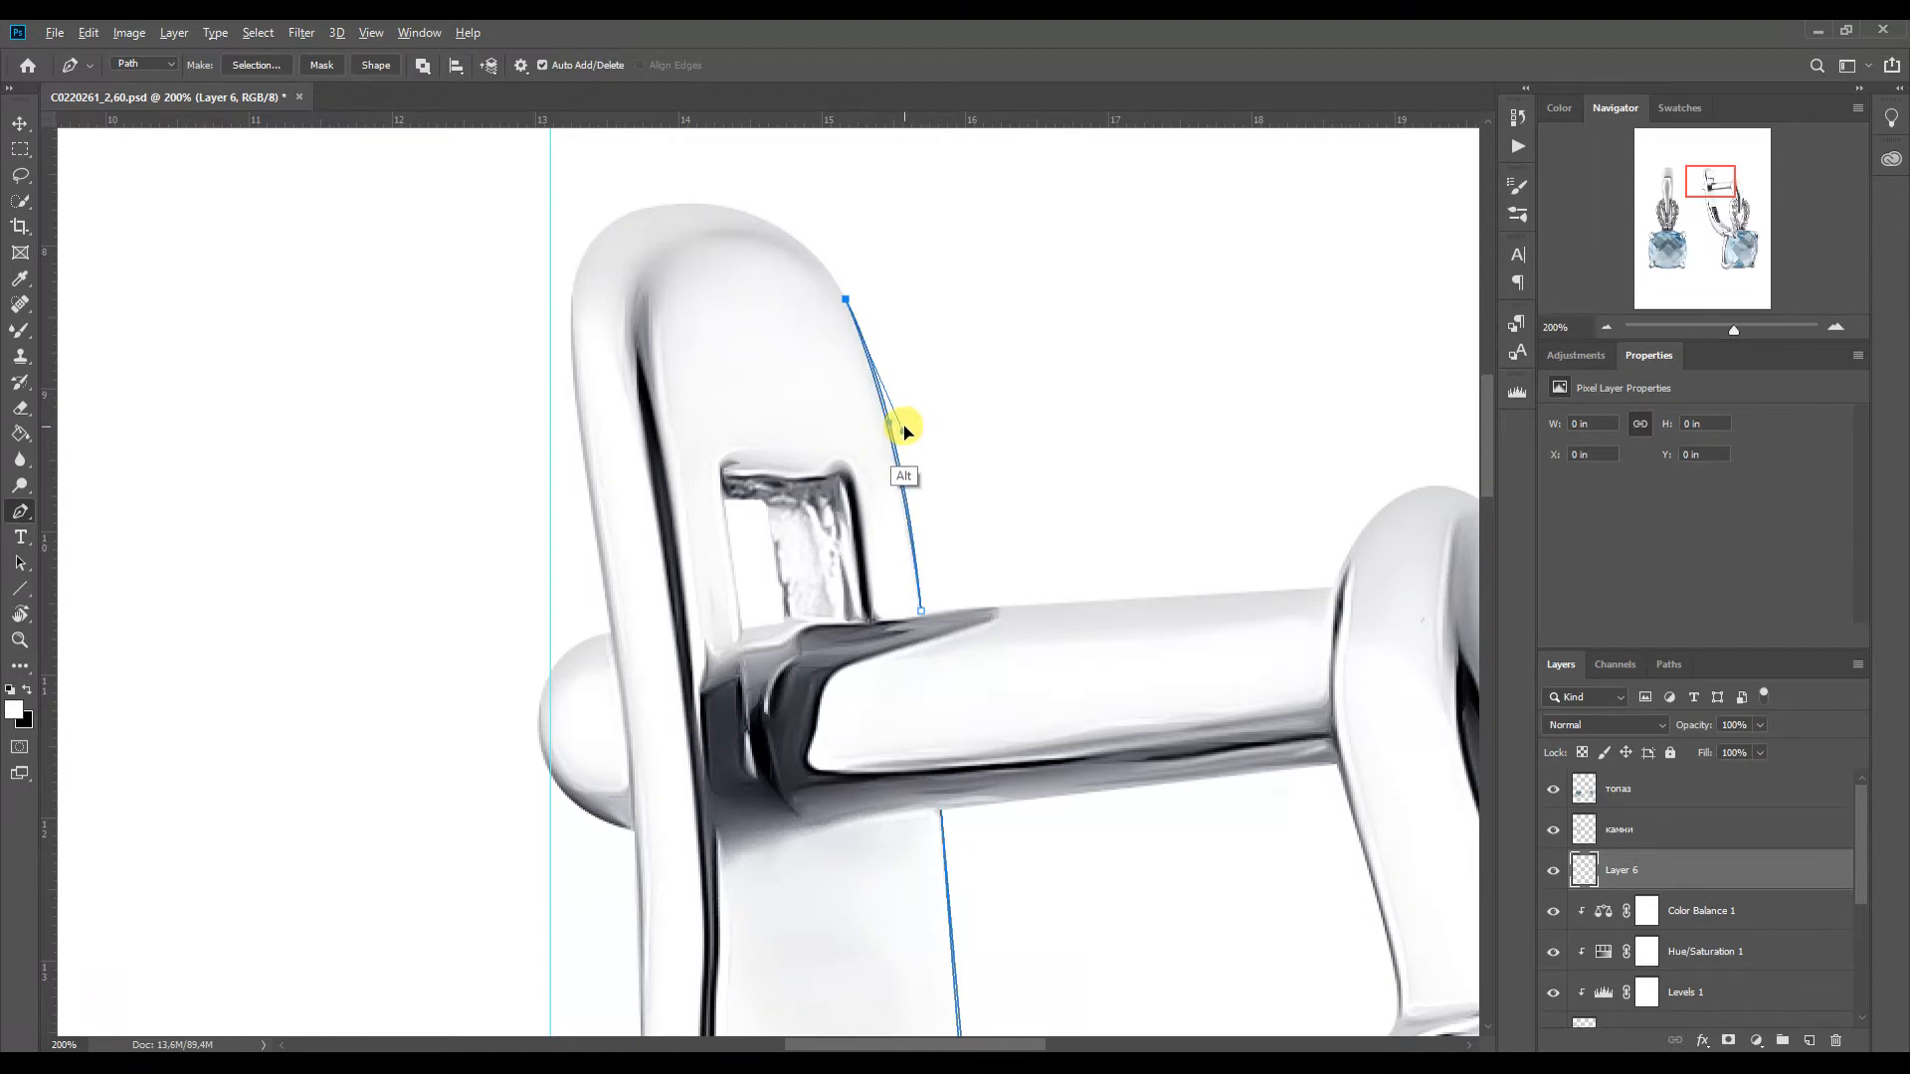
Convert the work path to a selection, brush a sampled dark metal tone along the side-view hoop's inner edge, and deselect
{"action": "left_click", "coordinate": [1669, 670]}
{"action": "left_click", "coordinate": [1617, 737]}
{"action": "right_click", "coordinate": [852, 488]}
{"action": "left_click", "coordinate": [946, 547]}
{"action": "left_click", "coordinate": [1015, 301]}
{"action": "left_click", "coordinate": [22, 333]}
{"action": "left_click", "coordinate": [663, 465], "text": "alt"}
{"action": "left_click", "coordinate": [1607, 327]}
{"action": "left_click", "coordinate": [1607, 327]}
{"action": "left_click", "coordinate": [1607, 328]}
{"action": "left_click_drag", "start_coordinate": [879, 923], "coordinate": [728, 431]}
{"action": "key", "text": "ctrl+d"}
Trace a short pen path along the front-view earring's faded outer edge, just above its small stones
{"action": "left_click", "coordinate": [1825, 328]}
{"action": "mouse_move", "coordinate": [1673, 195]}
{"action": "left_mouse_down"}
{"action": "mouse_move", "coordinate": [1679, 299]}
{"action": "mouse_move", "coordinate": [1686, 224]}
{"action": "left_mouse_up"}
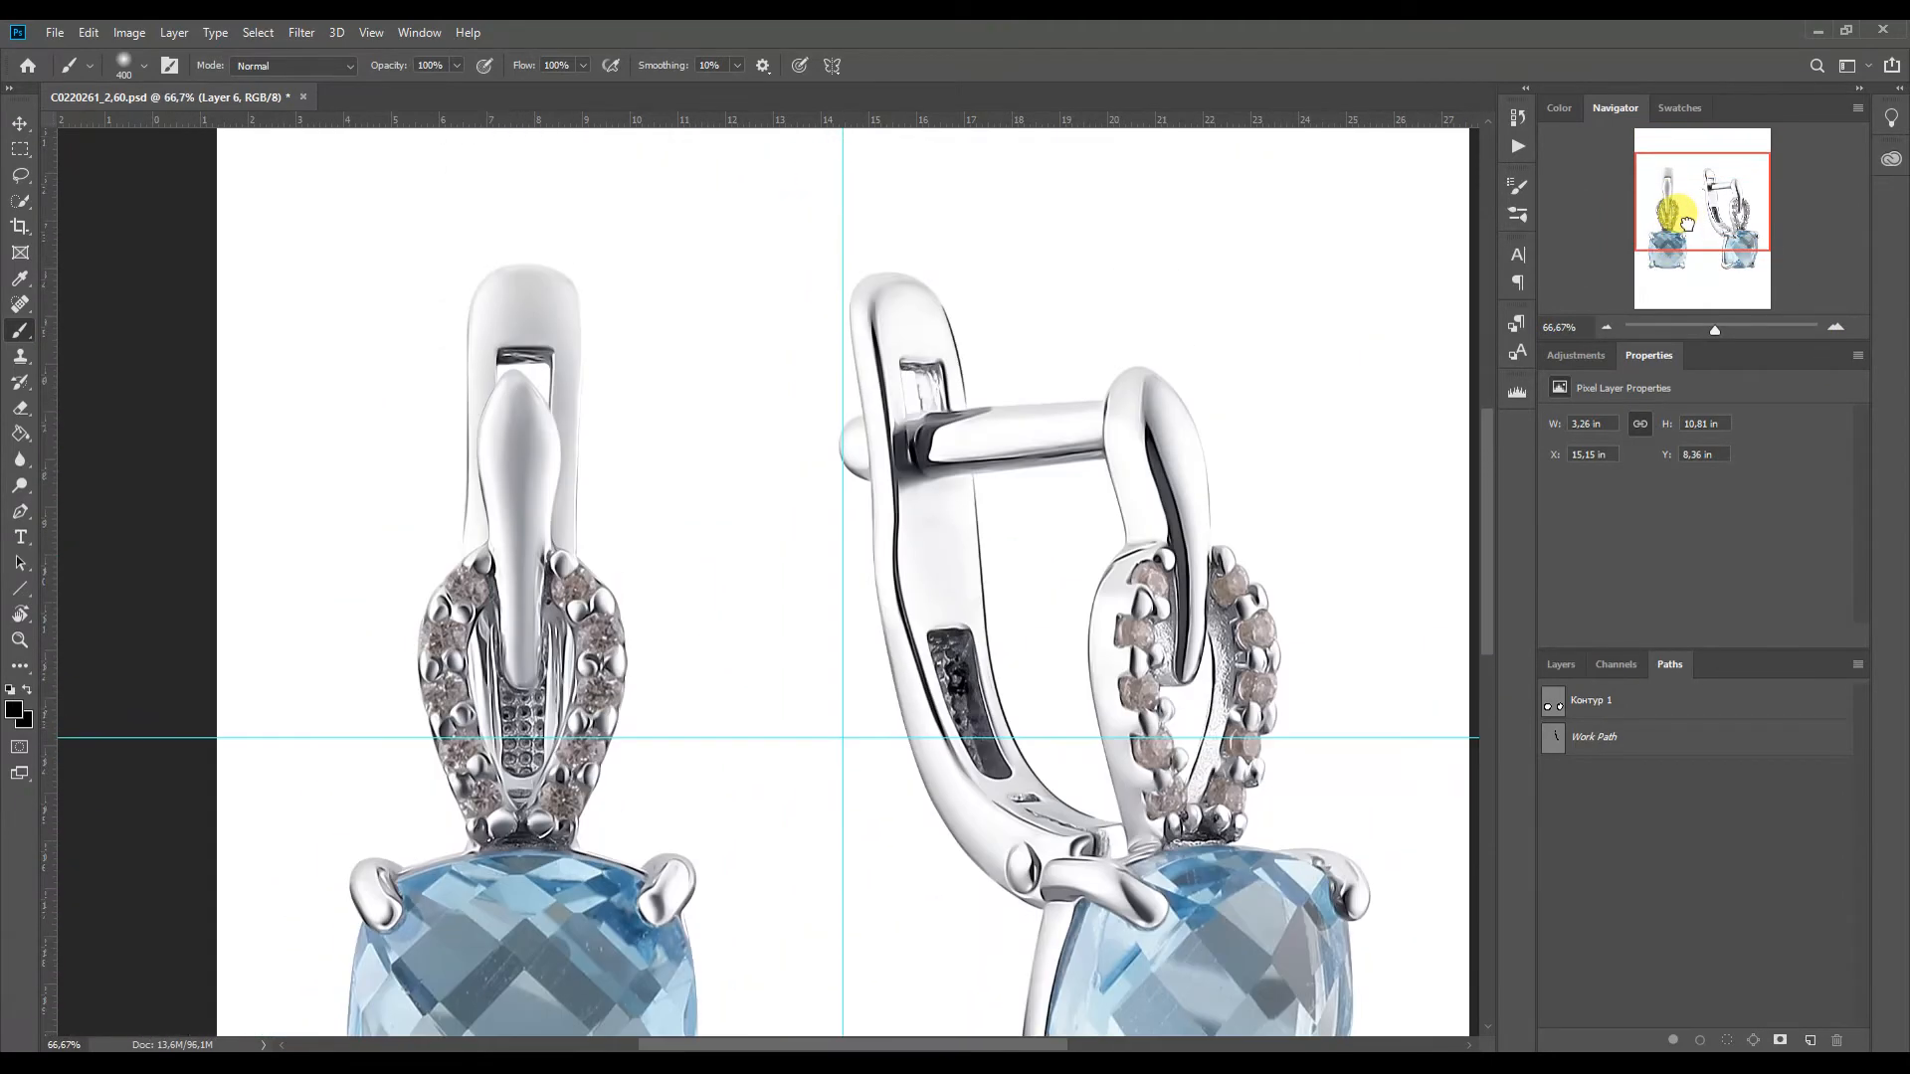
{"action": "key", "text": "p"}
{"action": "left_click", "coordinate": [1836, 328]}
{"action": "left_click", "coordinate": [1836, 328]}
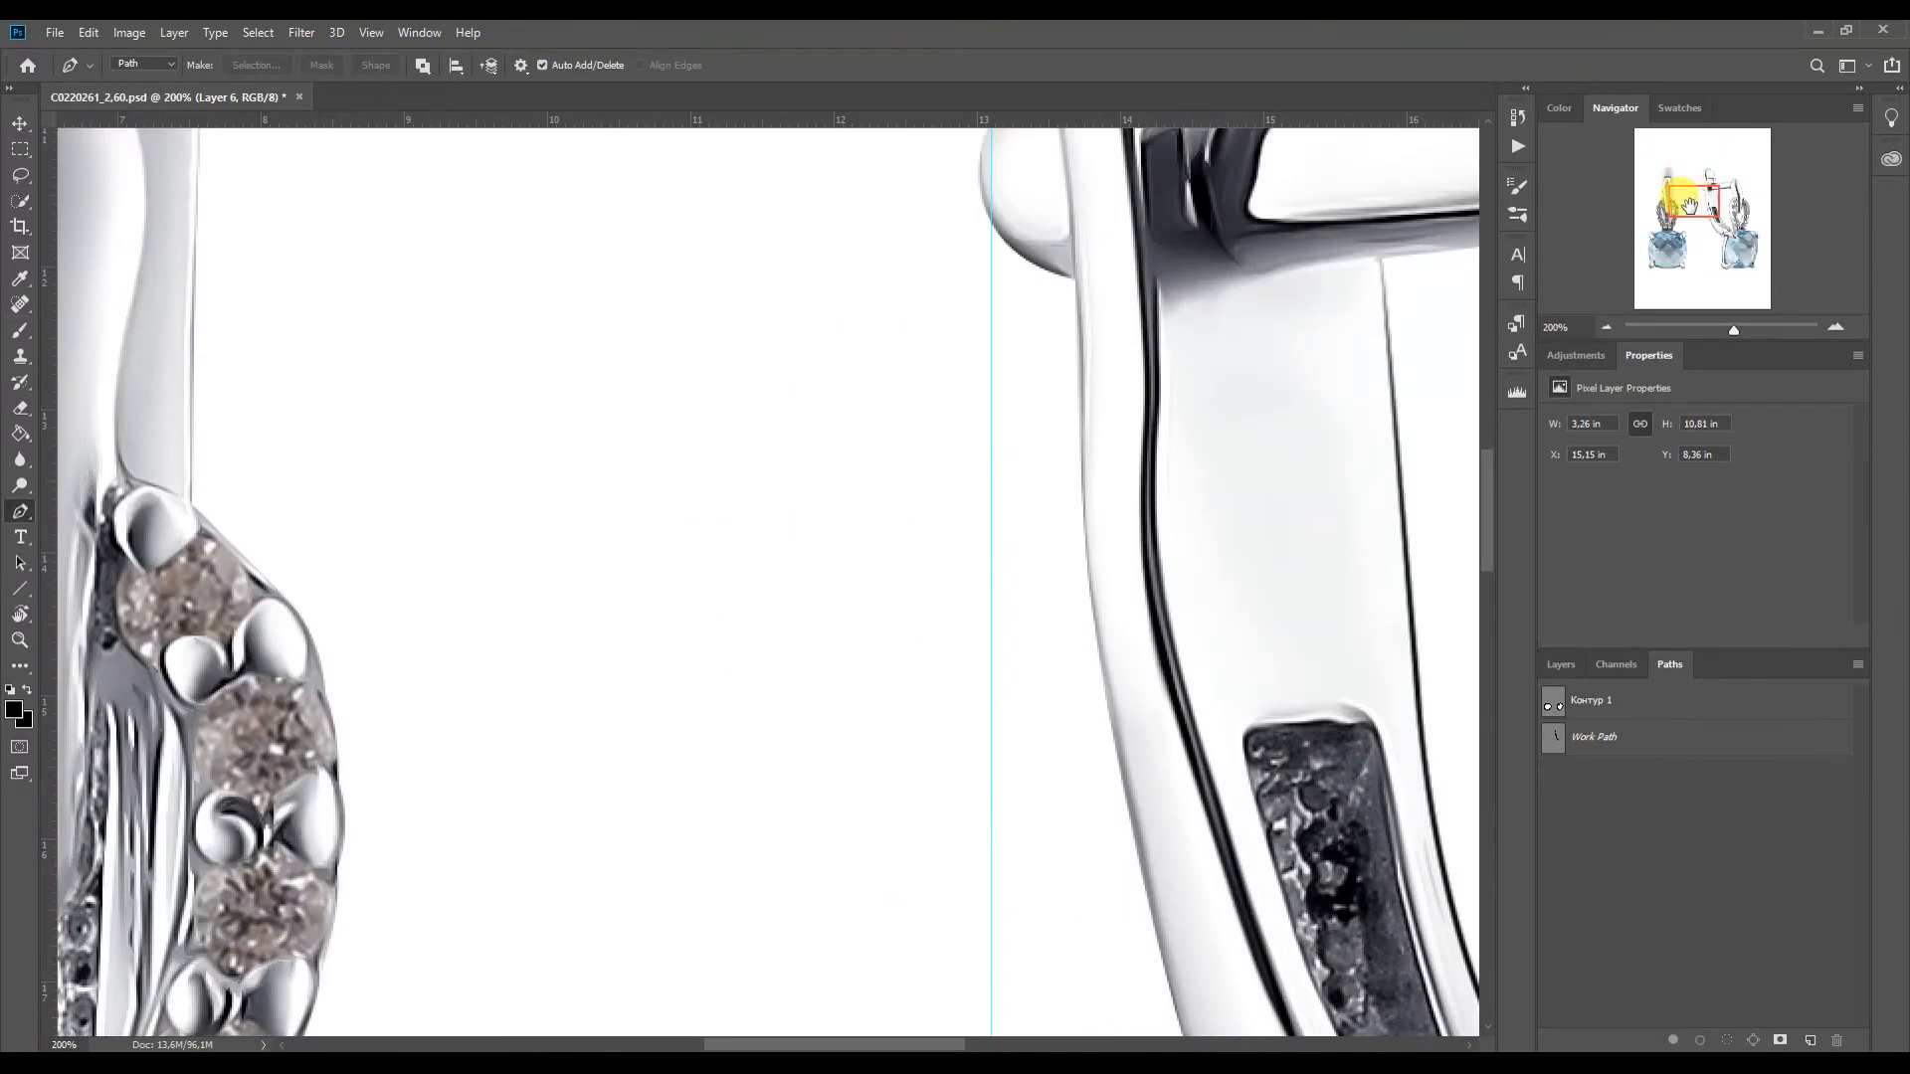
{"action": "left_click_drag", "start_coordinate": [1695, 200], "coordinate": [1665, 195]}
{"action": "left_click_drag", "start_coordinate": [516, 503], "coordinate": [508, 544]}
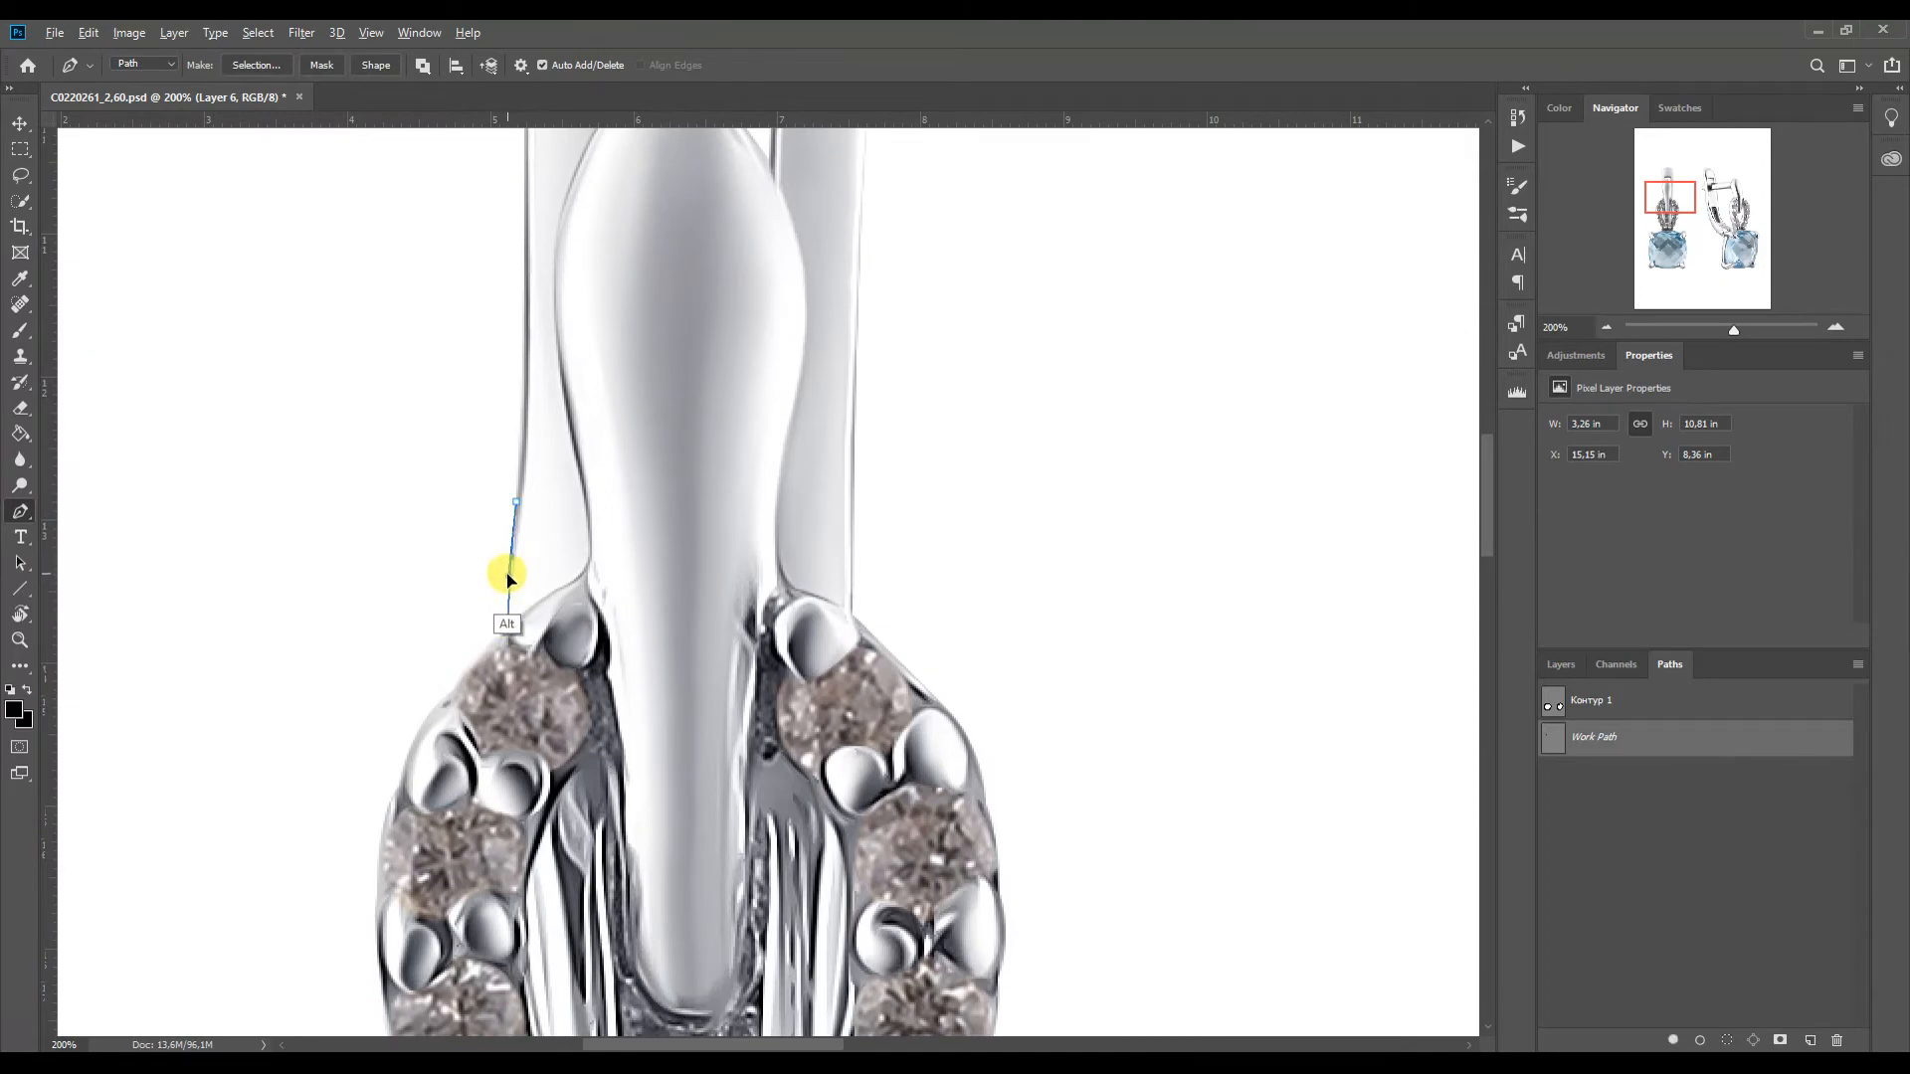
Turn the short path into a selection and brush a sampled gray along the front-view earring's outer edge
{"action": "right_click", "coordinate": [515, 505]}
{"action": "left_click", "coordinate": [573, 595]}
{"action": "left_click", "coordinate": [999, 292]}
{"action": "key", "text": "b"}
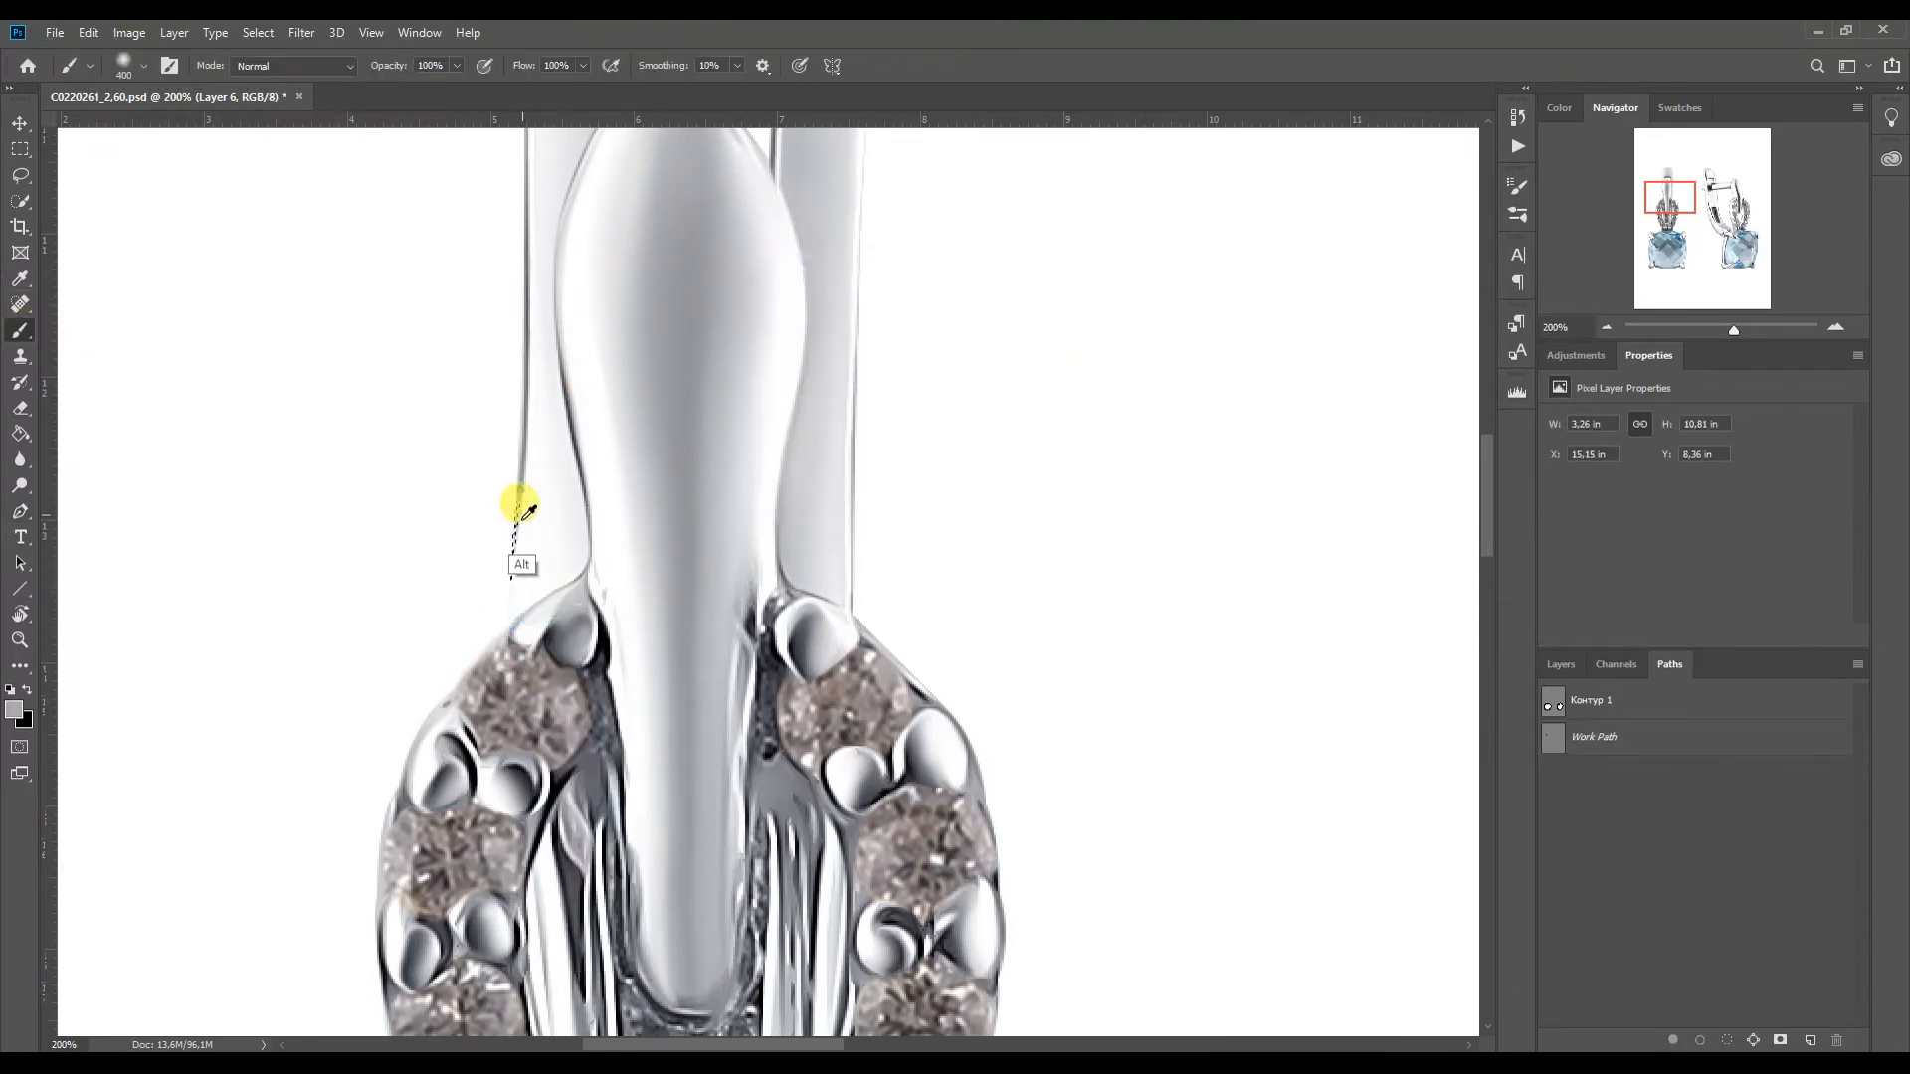
{"action": "left_click", "coordinate": [1605, 328]}
{"action": "left_click", "coordinate": [1606, 329]}
{"action": "key", "text": "F7"}
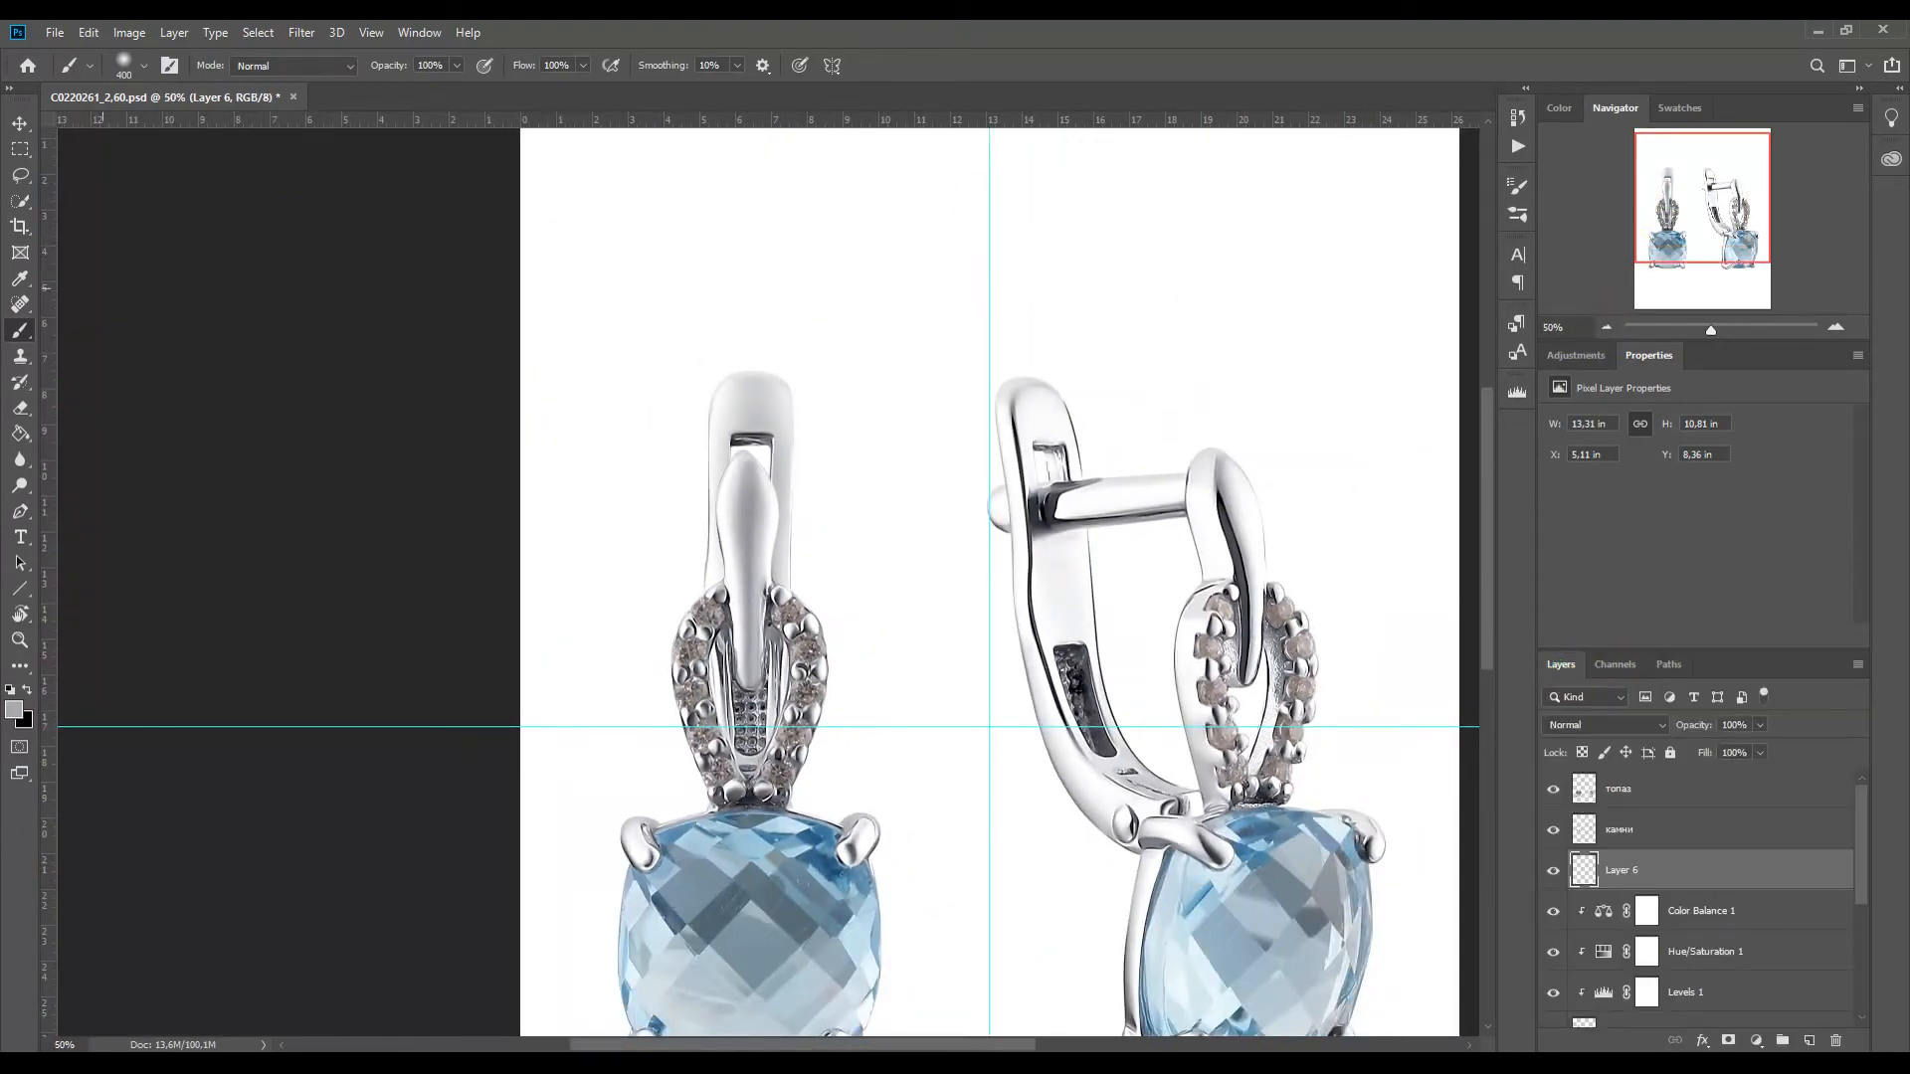
Clean up the painted edge line on the side-view earring with the Eraser
{"action": "key", "text": "e"}
{"action": "left_click", "coordinate": [1835, 328]}
{"action": "left_click", "coordinate": [1835, 327]}
{"action": "left_click", "coordinate": [1835, 327]}
{"action": "mouse_move", "coordinate": [1697, 198]}
{"action": "left_mouse_down"}
{"action": "mouse_move", "coordinate": [1647, 195]}
{"action": "mouse_move", "coordinate": [1703, 217]}
{"action": "left_mouse_up"}
{"action": "left_click", "coordinate": [1606, 328]}
{"action": "left_click", "coordinate": [1606, 328]}
{"action": "left_click", "coordinate": [1606, 328]}
Select the камни layer, switch to File Explorer, and open diamond.tif from the stones folder
{"action": "left_click", "coordinate": [1583, 828]}
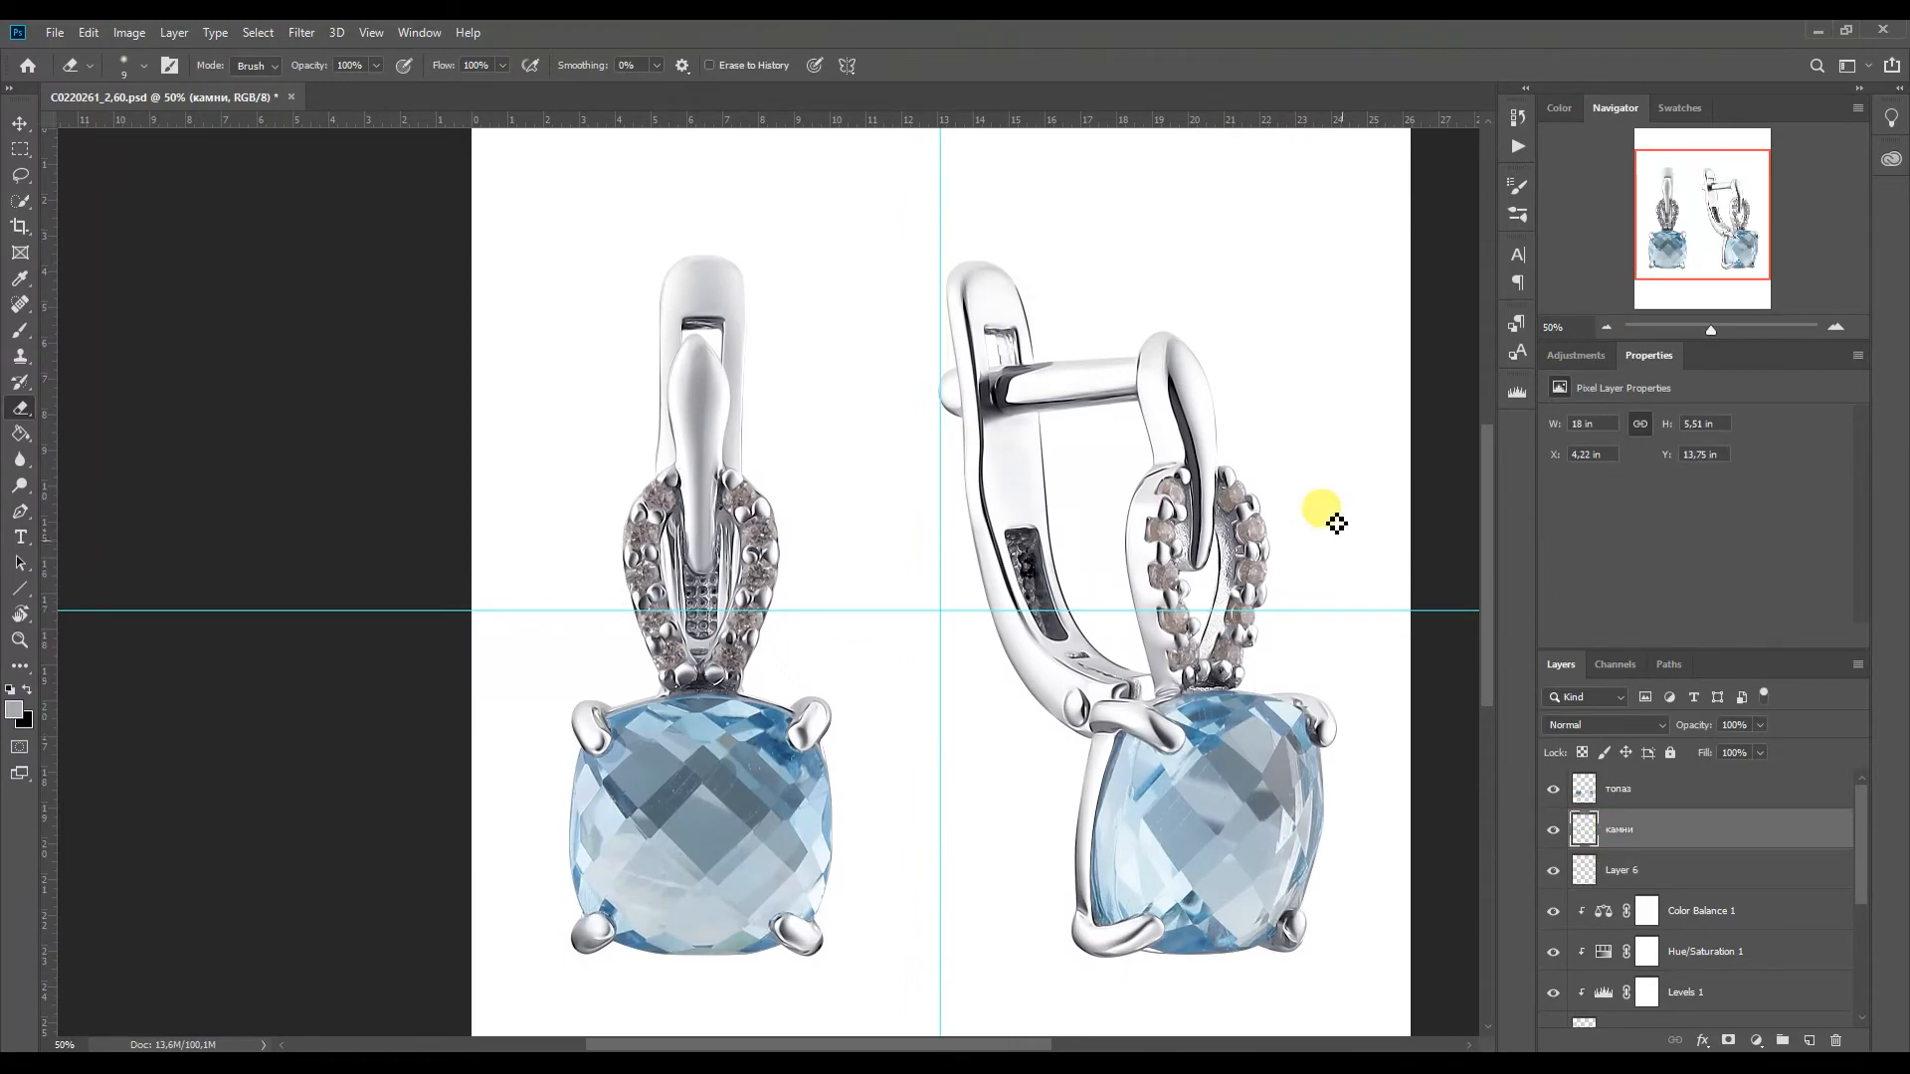
{"action": "left_click", "coordinate": [169, 1061]}
{"action": "left_click_drag", "start_coordinate": [1141, 303], "coordinate": [1204, 22]}
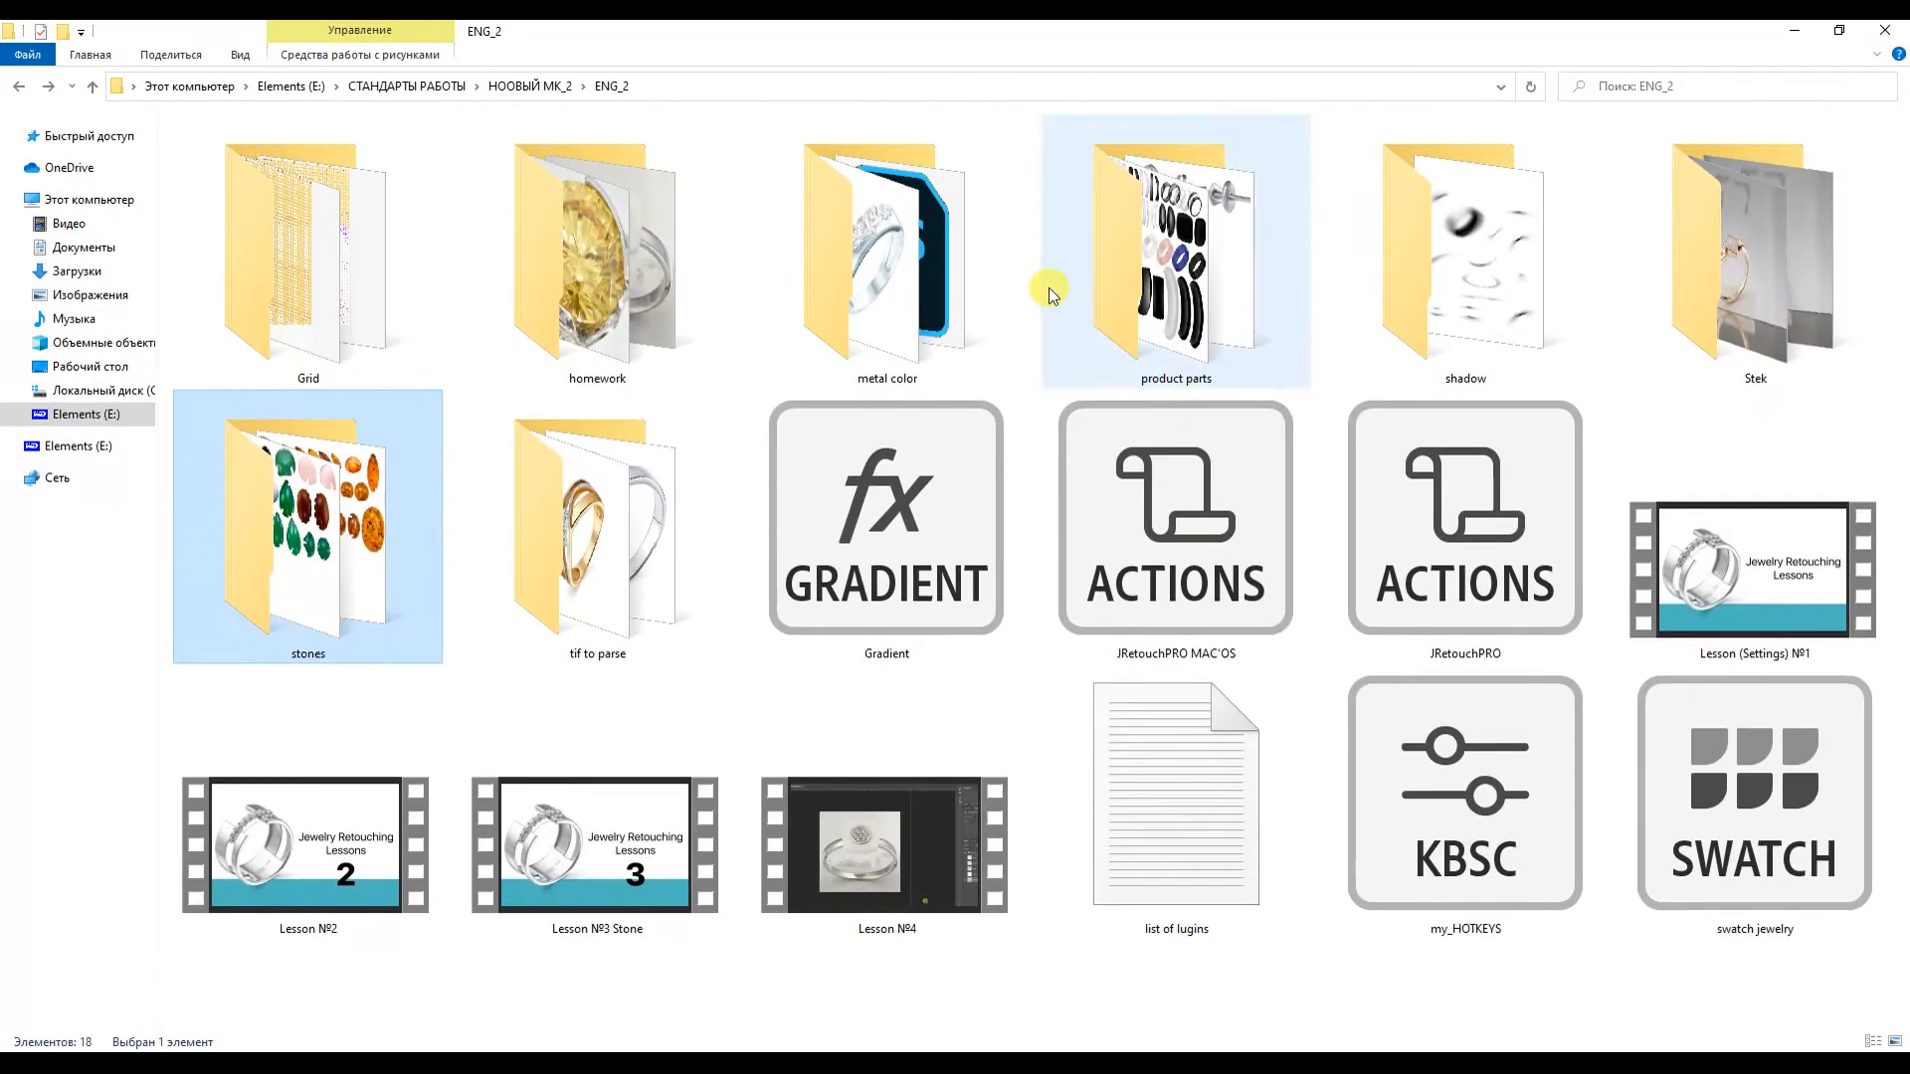
{"action": "double_click", "coordinate": [311, 517]}
{"action": "left_click", "coordinate": [321, 264]}
{"action": "double_click", "coordinate": [320, 264]}
{"action": "left_click_drag", "start_coordinate": [662, 169], "coordinate": [771, 90]}
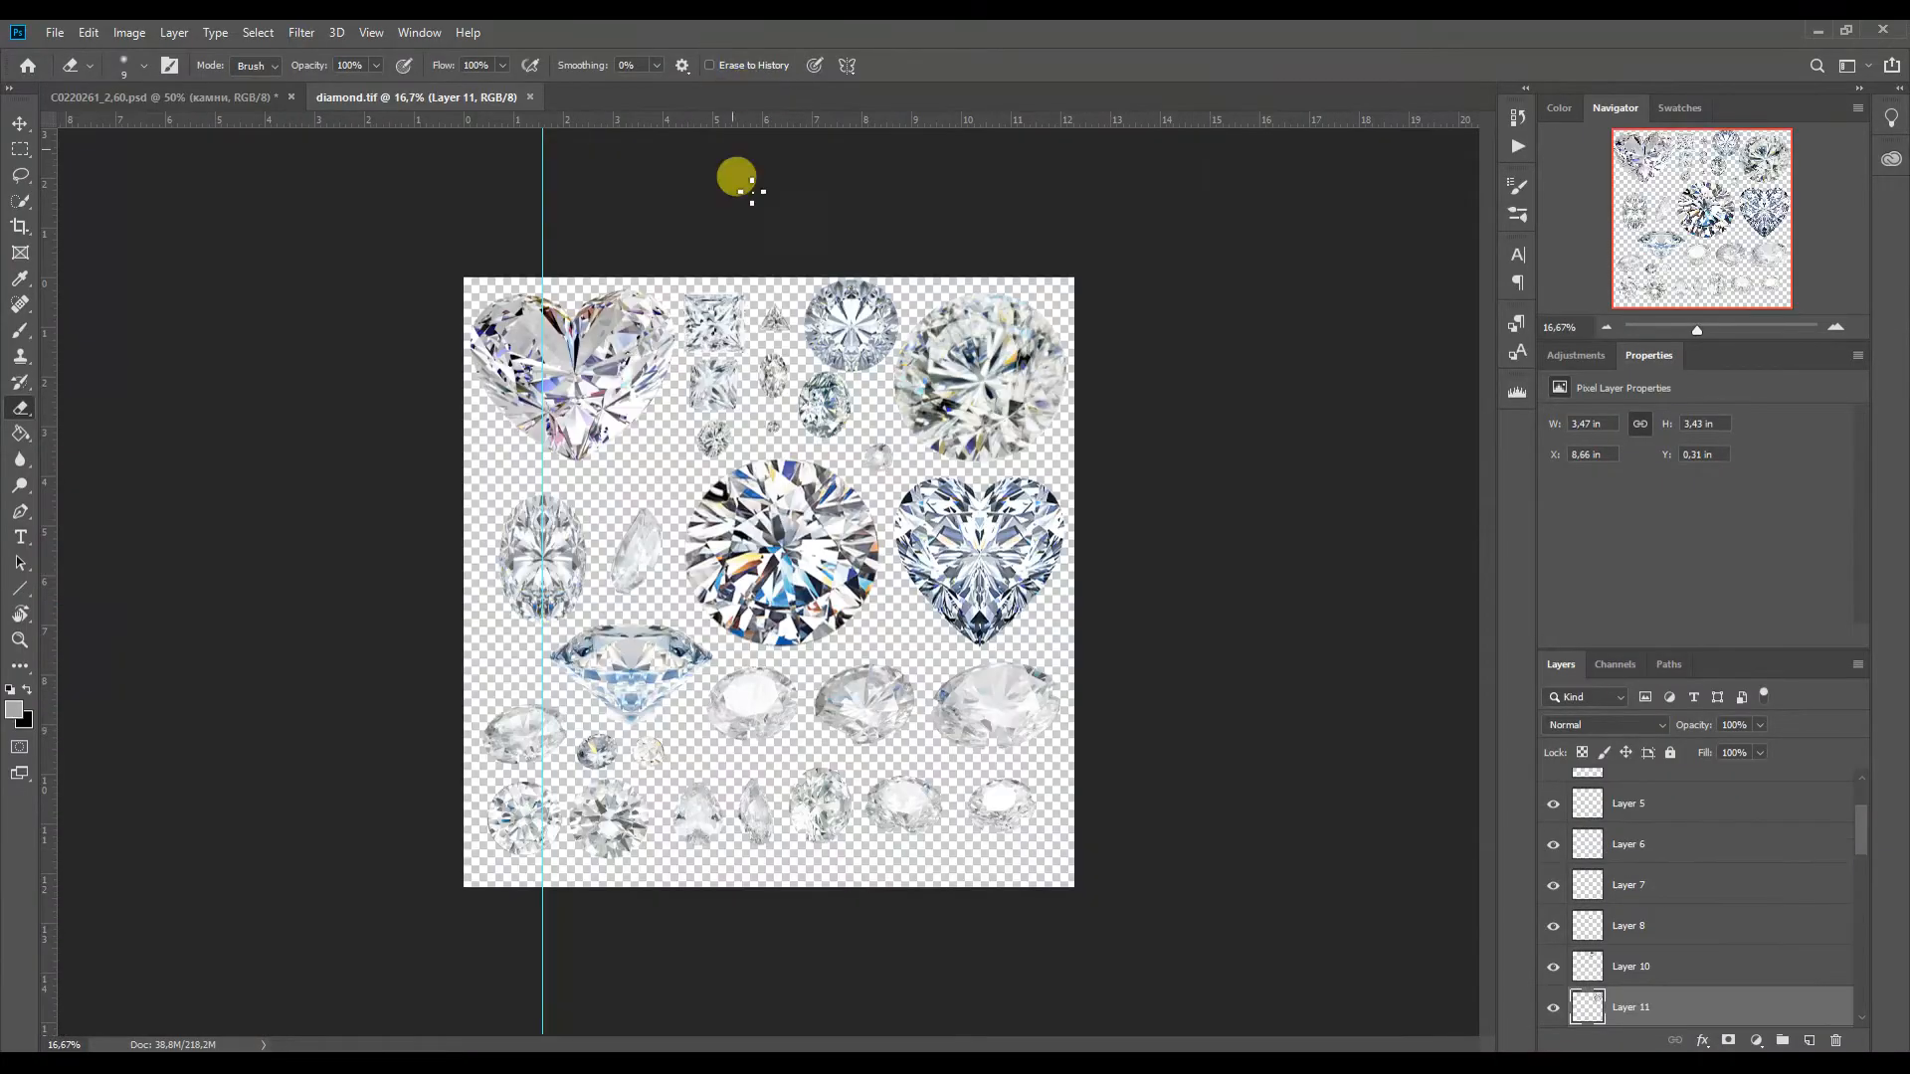
Copy the small round diamond from diamond.tif into the earring document, near the front-view earring's small stones
{"action": "left_click", "coordinate": [20, 124]}
{"action": "left_click", "coordinate": [1836, 326]}
{"action": "left_click", "coordinate": [1835, 327]}
{"action": "left_click_drag", "start_coordinate": [1691, 199], "coordinate": [1666, 227]}
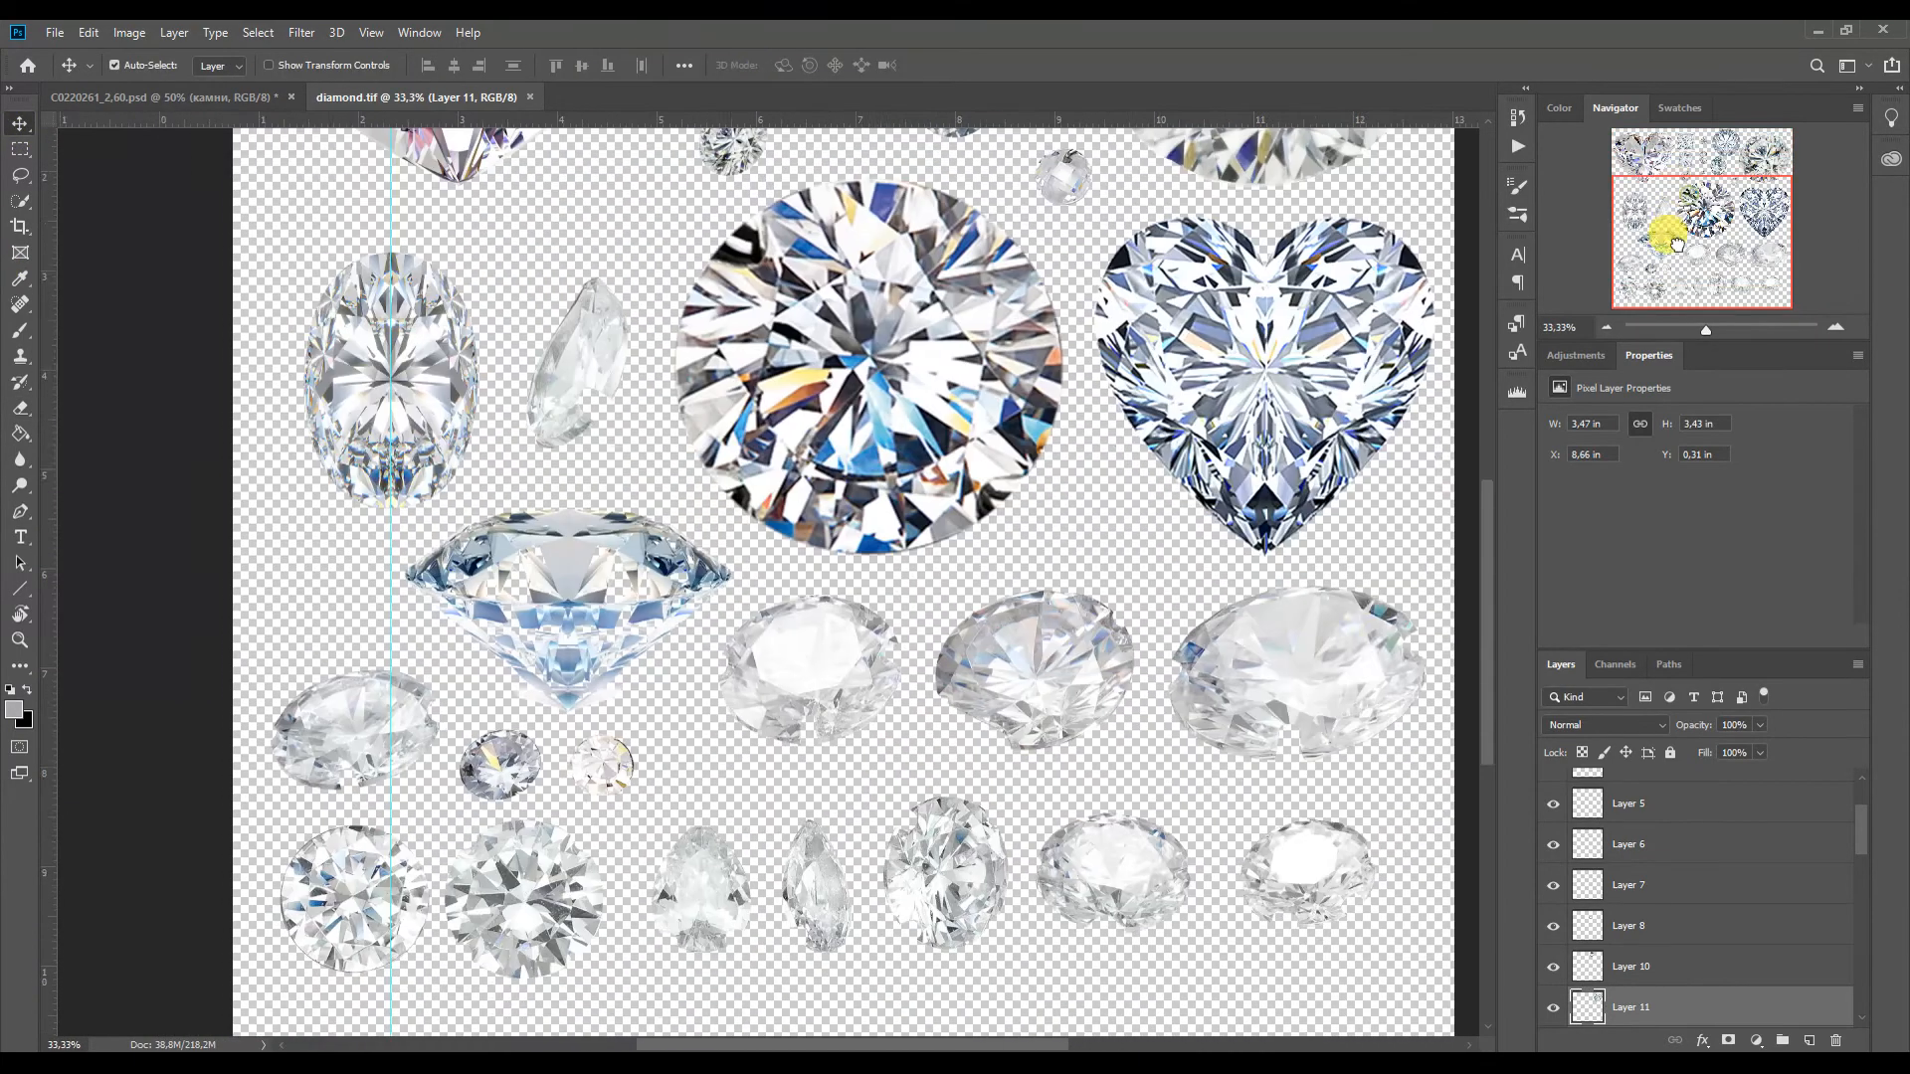
{"action": "left_click_drag", "start_coordinate": [358, 920], "coordinate": [782, 516]}
{"action": "left_click", "coordinate": [1839, 329]}
{"action": "left_click", "coordinate": [1838, 329]}
{"action": "left_click", "coordinate": [1838, 330]}
{"action": "left_click_drag", "start_coordinate": [651, 411], "coordinate": [1131, 778]}
Scale and position the round diamond over the uppermost right-hand stone of the front-view earring and clip it to the камни layer
{"action": "key", "text": "ctrl+t"}
{"action": "left_click_drag", "start_coordinate": [1383, 257], "coordinate": [844, 792]}
{"action": "left_click_drag", "start_coordinate": [737, 952], "coordinate": [738, 324]}
{"action": "left_click_drag", "start_coordinate": [847, 506], "coordinate": [746, 353]}
{"action": "left_click_drag", "start_coordinate": [499, 384], "coordinate": [614, 340]}
{"action": "left_click_drag", "start_coordinate": [678, 226], "coordinate": [680, 240]}
{"action": "left_click_drag", "start_coordinate": [579, 318], "coordinate": [576, 316]}
{"action": "key", "text": "Return"}
{"action": "left_click", "coordinate": [1576, 803], "text": "alt"}
Duplicate the round diamond over the other four stones in the front-view earring's right-hand column and nudge the copies into place
{"action": "left_click_drag", "start_coordinate": [646, 249], "coordinate": [673, 866], "text": "alt"}
{"action": "key", "text": "Right"}
{"action": "key", "text": "Right"}
{"action": "key", "text": "Right"}
{"action": "key", "text": "Right"}
{"action": "key", "text": "Up"}
{"action": "key", "text": "Up"}
{"action": "key", "text": "Down"}
{"action": "key", "text": "Left"}
{"action": "key", "text": "Right"}
{"action": "key", "text": "Down"}
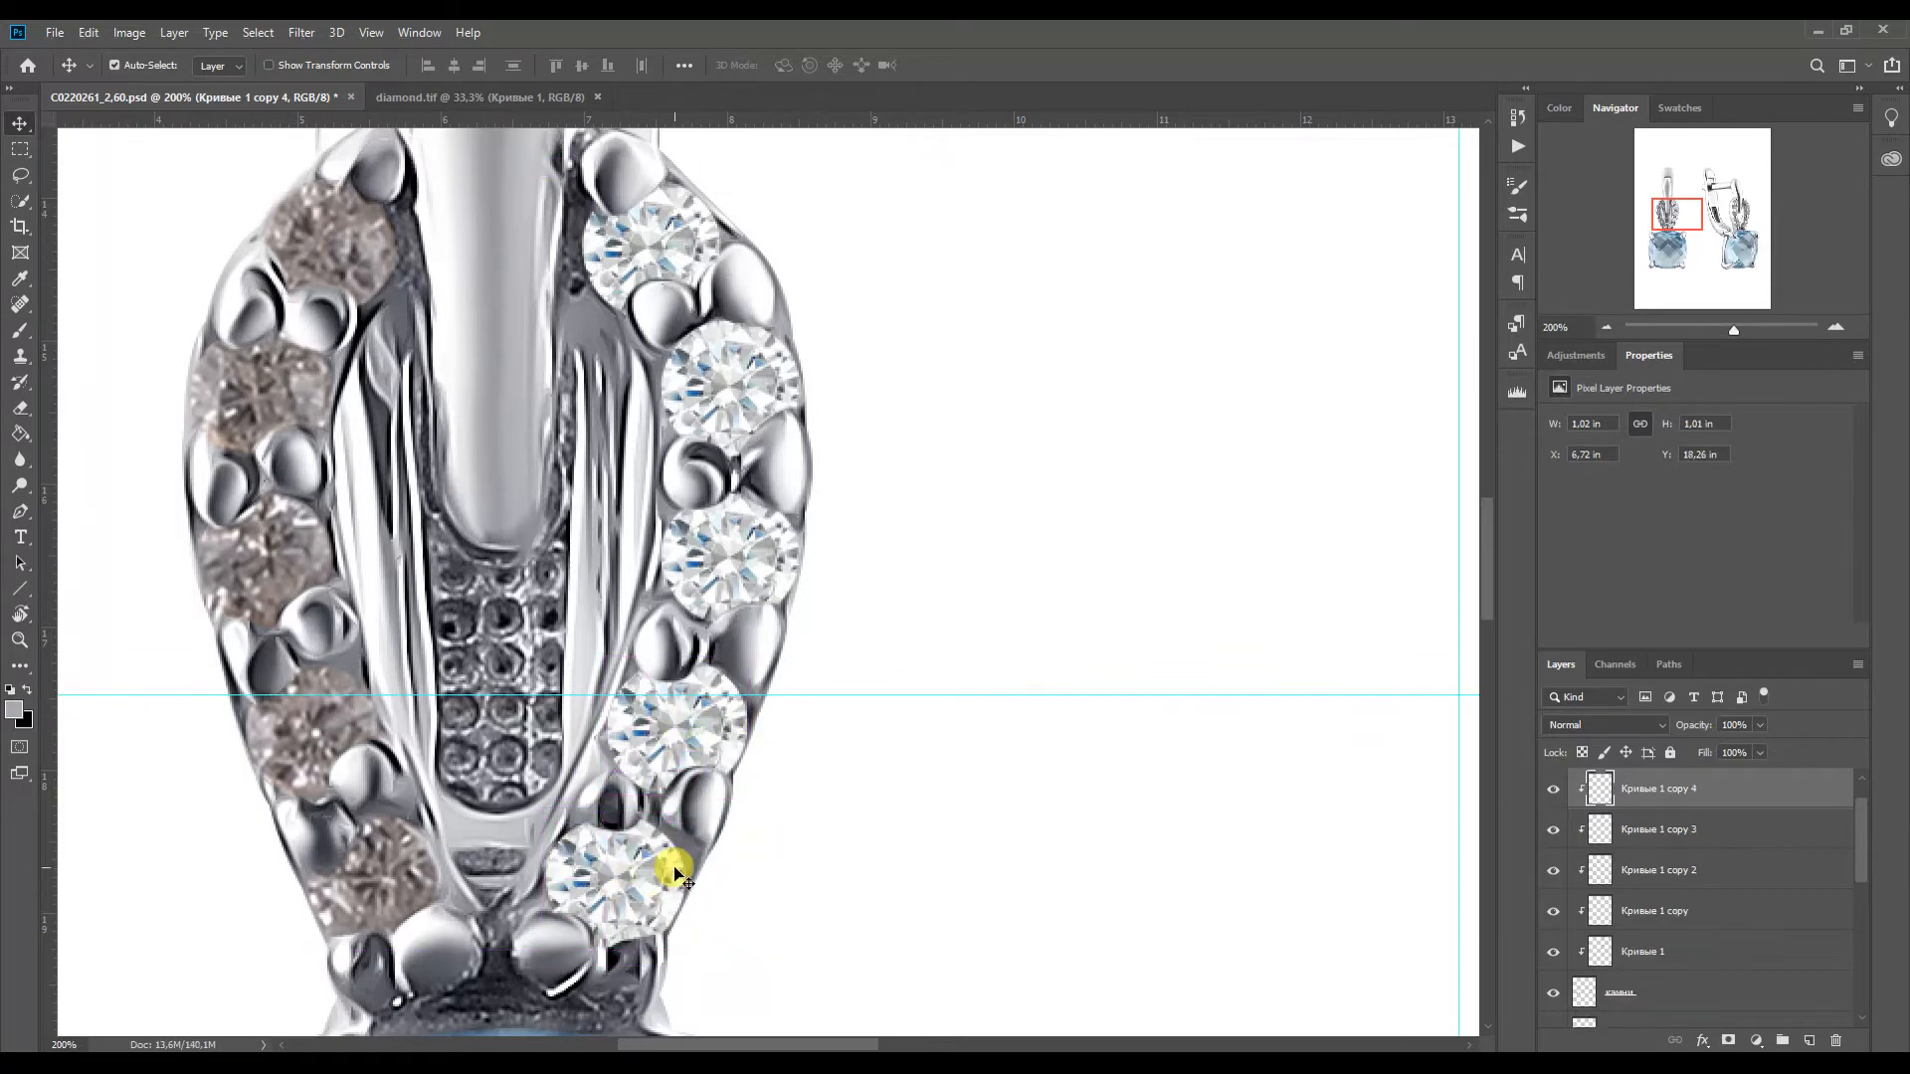
Duplicate the round diamond over the upper two stones of the front-view earring's left-hand column and nudge the copies into place
{"action": "left_click", "coordinate": [652, 247], "text": "alt"}
{"action": "left_click_drag", "start_coordinate": [651, 246], "coordinate": [329, 247]}
{"action": "key", "text": "Right"}
{"action": "key", "text": "Right"}
{"action": "key", "text": "Up"}
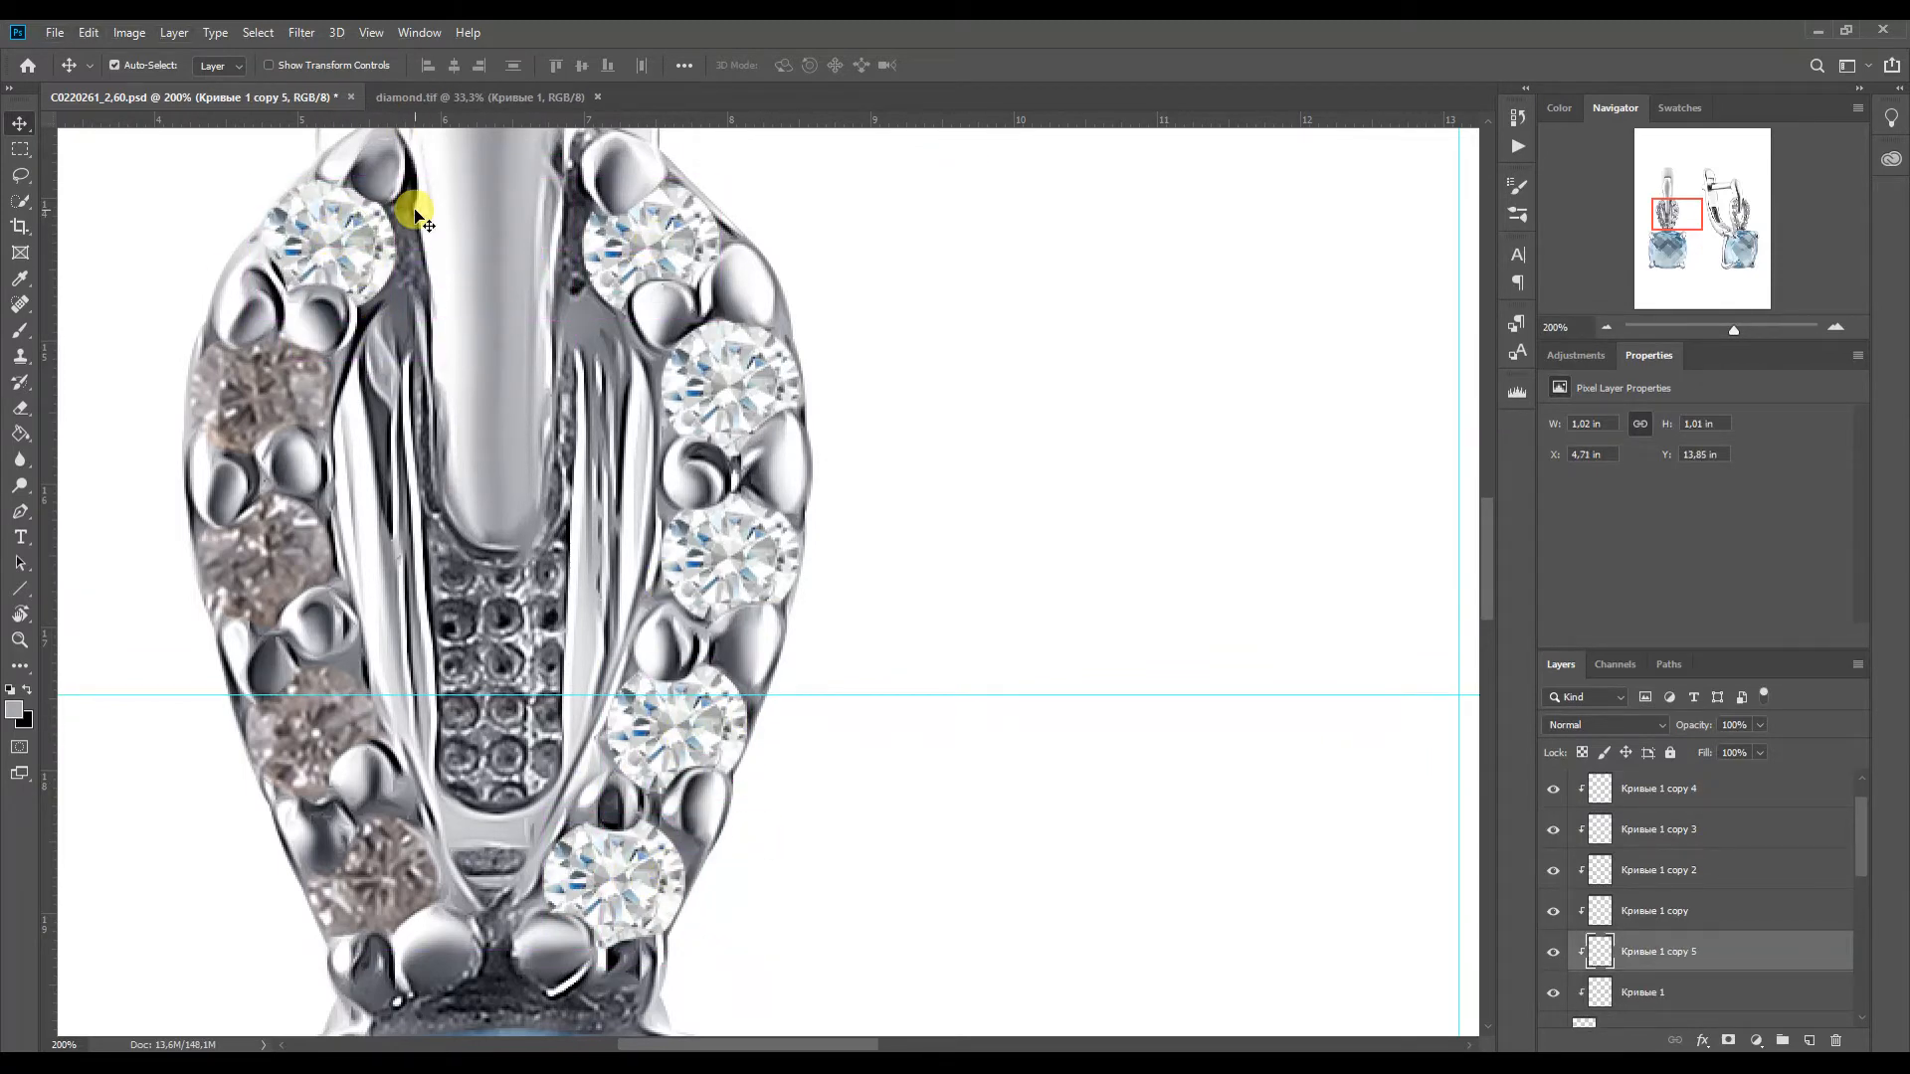
{"action": "left_click_drag", "start_coordinate": [336, 253], "coordinate": [326, 388]}
{"action": "key", "text": "Down"}
{"action": "left_click", "coordinate": [341, 375]}
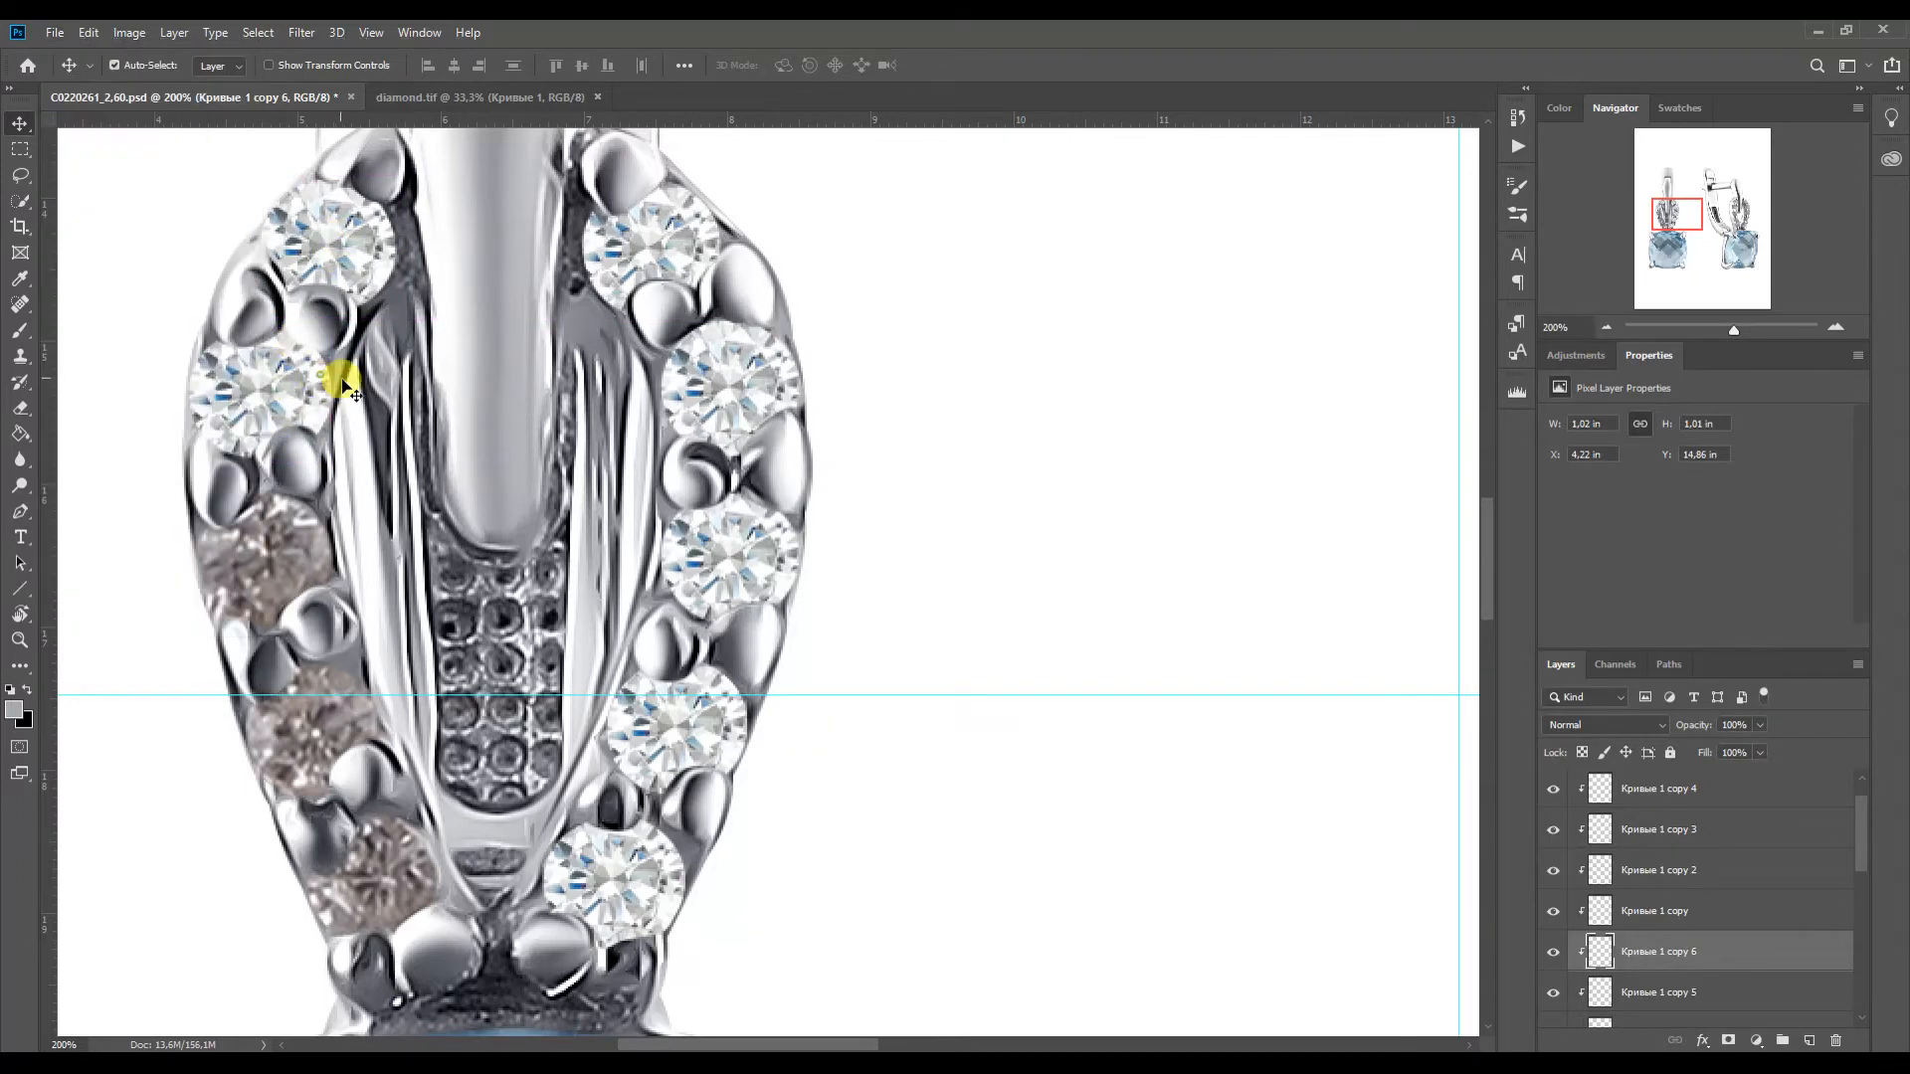
{"action": "key", "text": "Right"}
{"action": "key", "text": "Down"}
{"action": "left_click", "coordinate": [390, 398]}
{"action": "key", "text": "Down"}
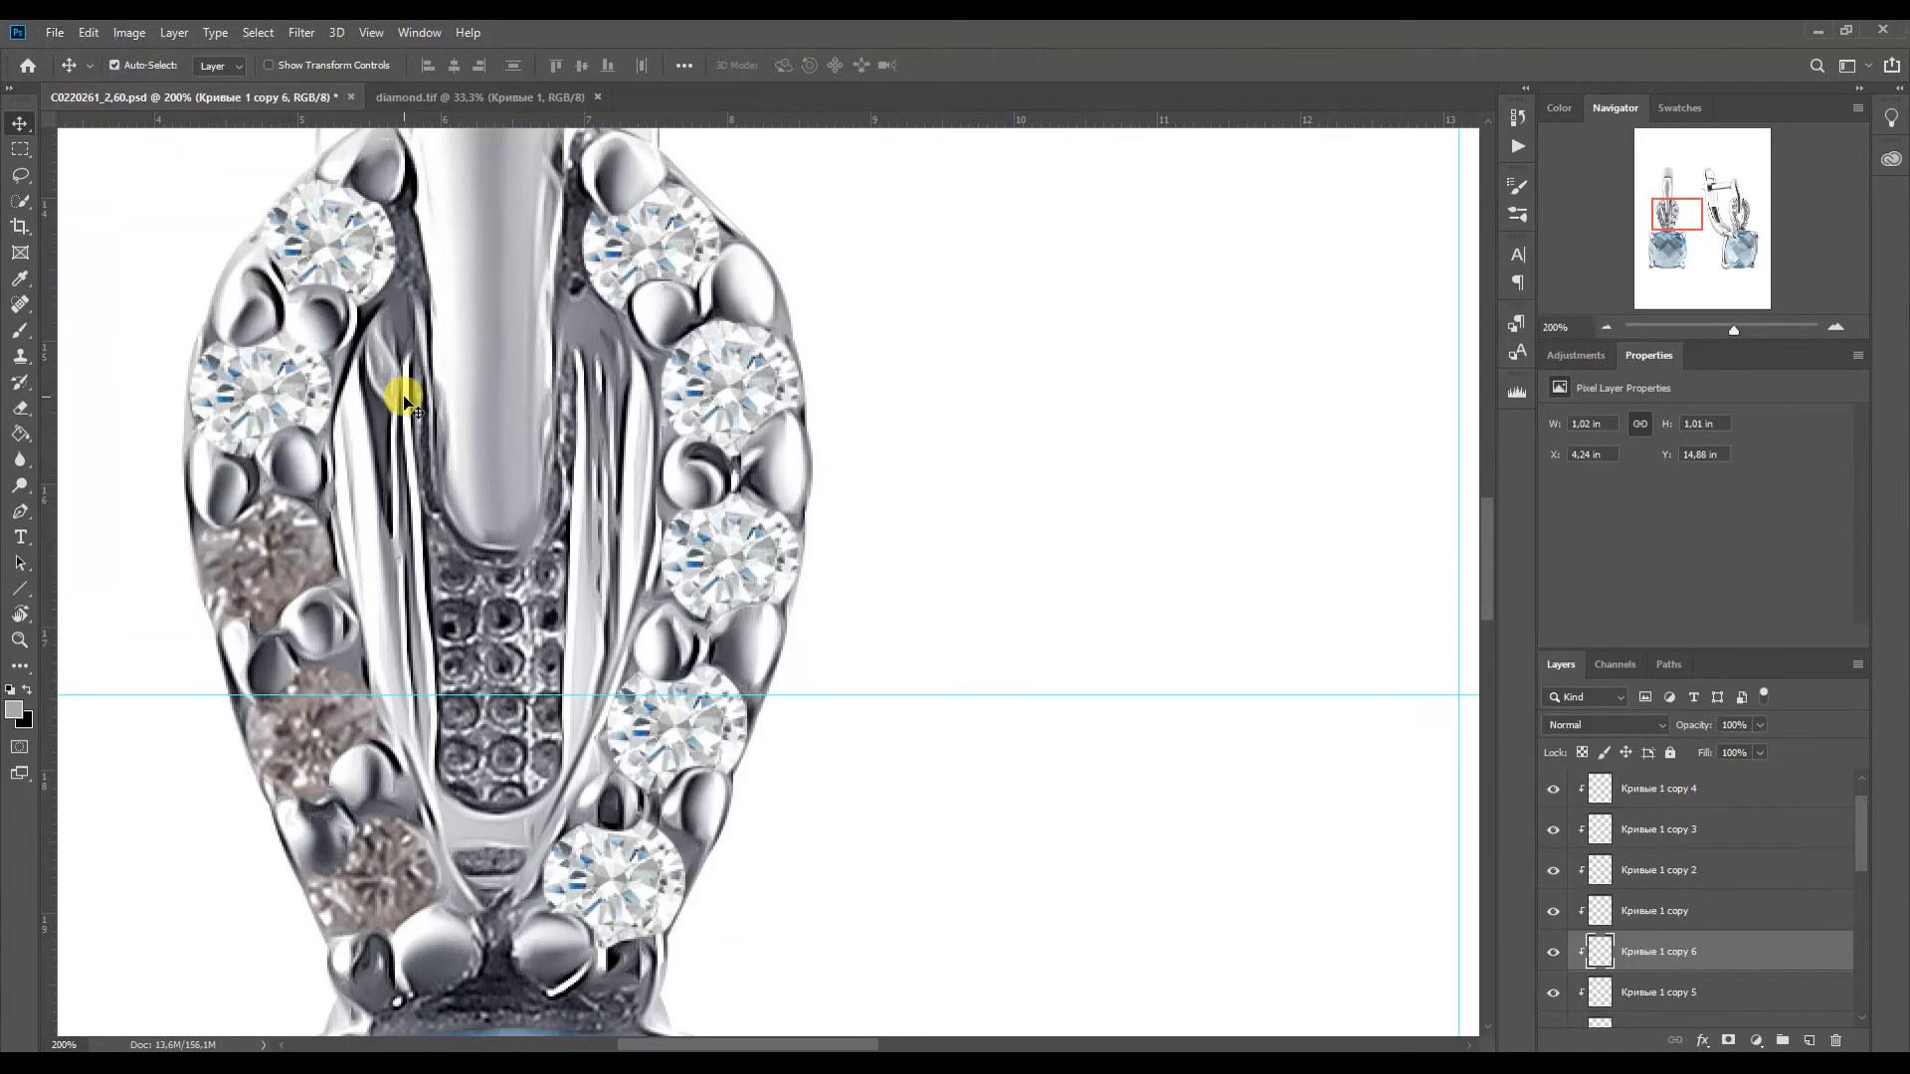
Duplicate the round diamond over the three remaining stones of the front-view earring's left-hand column and nudge them into place
{"action": "left_click_drag", "start_coordinate": [277, 385], "coordinate": [376, 872]}
{"action": "left_click", "coordinate": [436, 830]}
{"action": "key", "text": "Down"}
{"action": "key", "text": "Down"}
{"action": "key", "text": "Down"}
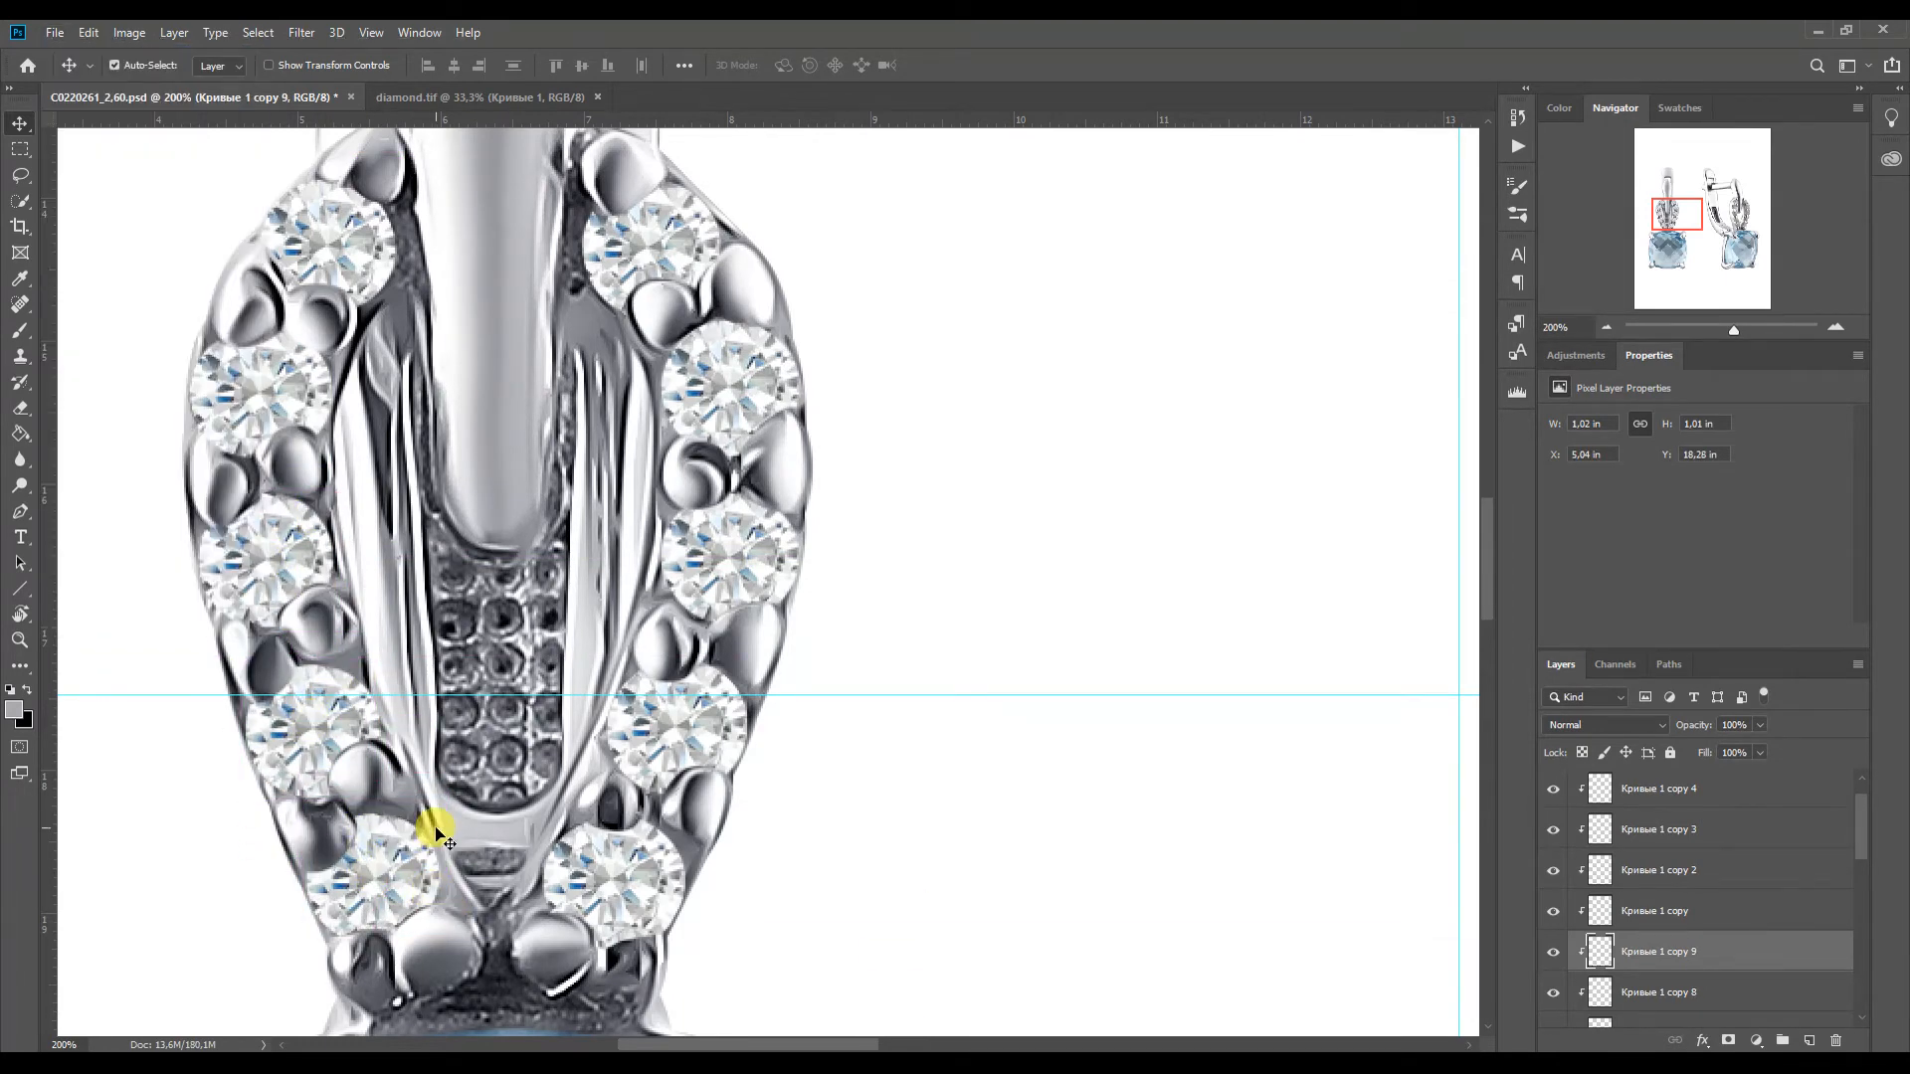
{"action": "key", "text": "Right"}
{"action": "key", "text": "Right"}
Copy the upright oval diamond from diamond.tif into the earring document for the side-view earring
{"action": "left_click_drag", "start_coordinate": [1672, 210], "coordinate": [1727, 204]}
{"action": "left_click", "coordinate": [482, 98]}
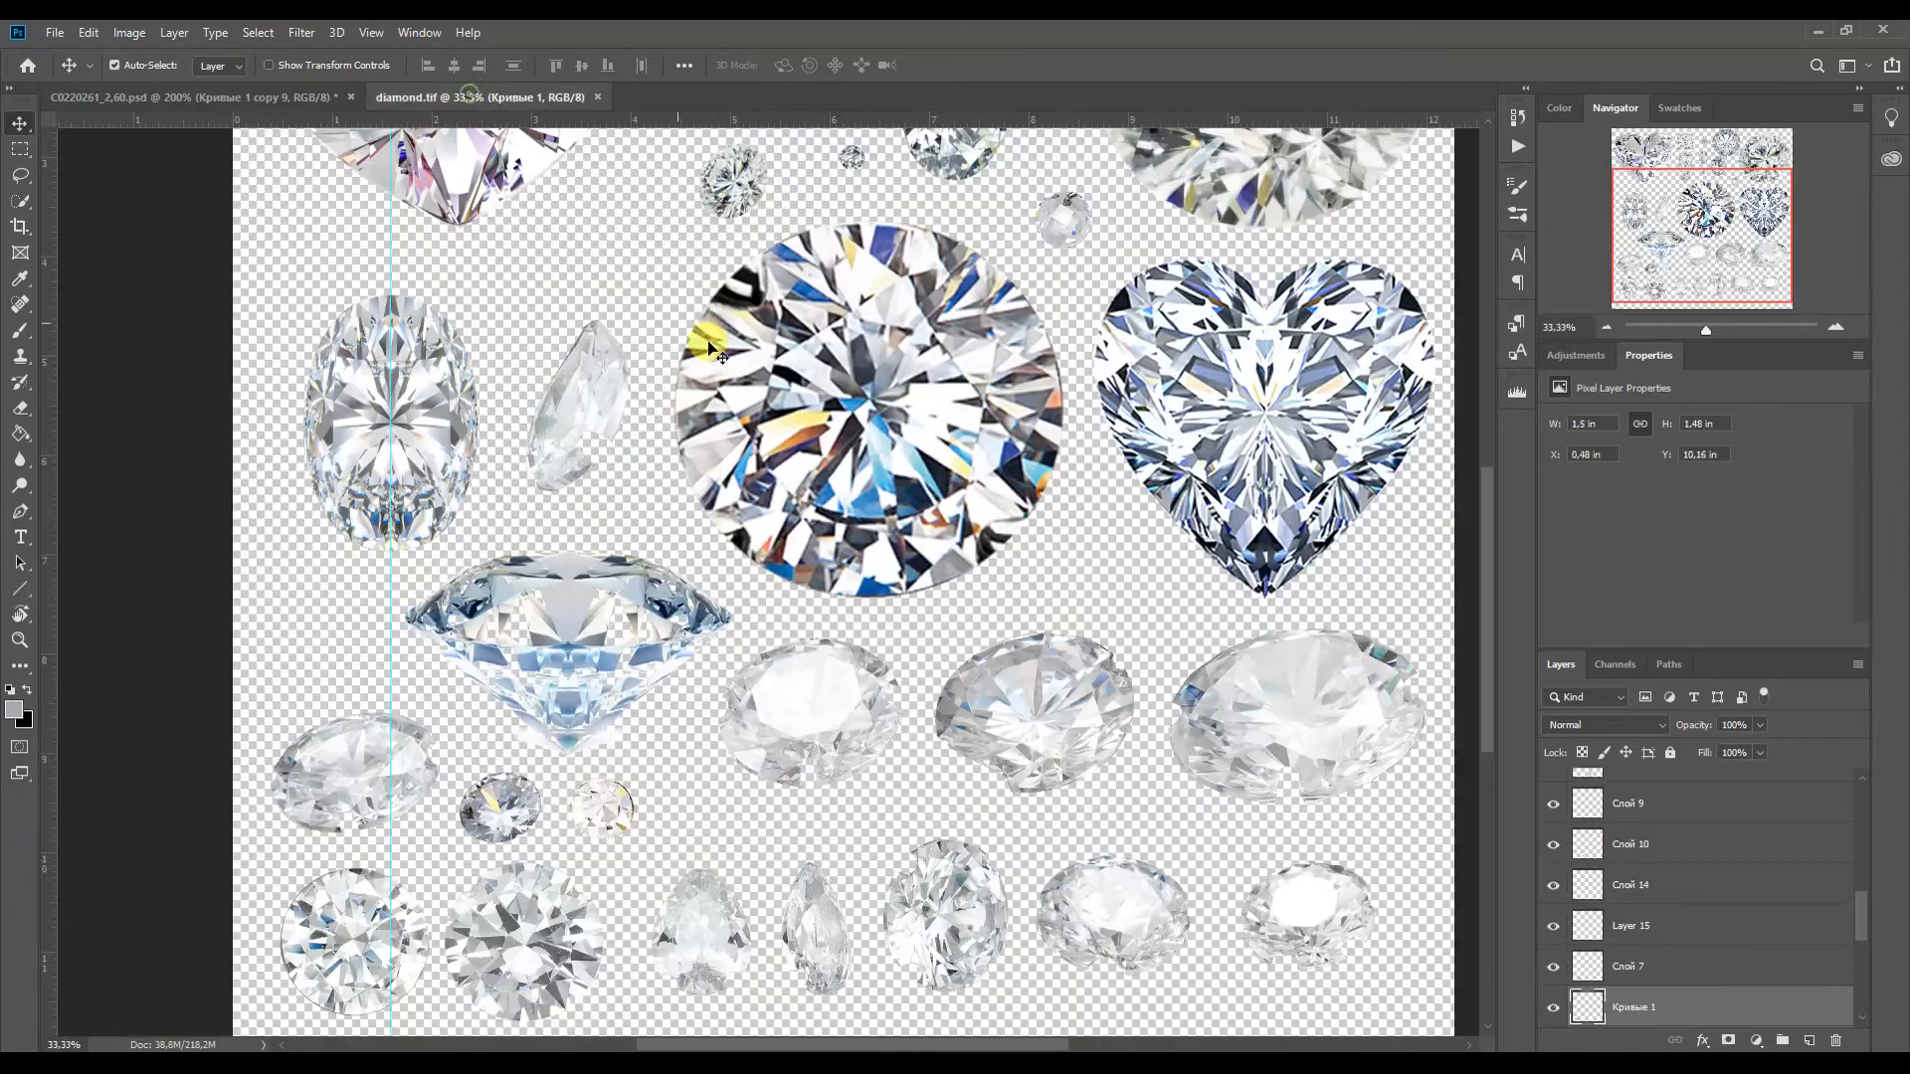
{"action": "left_click", "coordinate": [1119, 906]}
{"action": "left_click_drag", "start_coordinate": [946, 855], "coordinate": [1139, 519]}
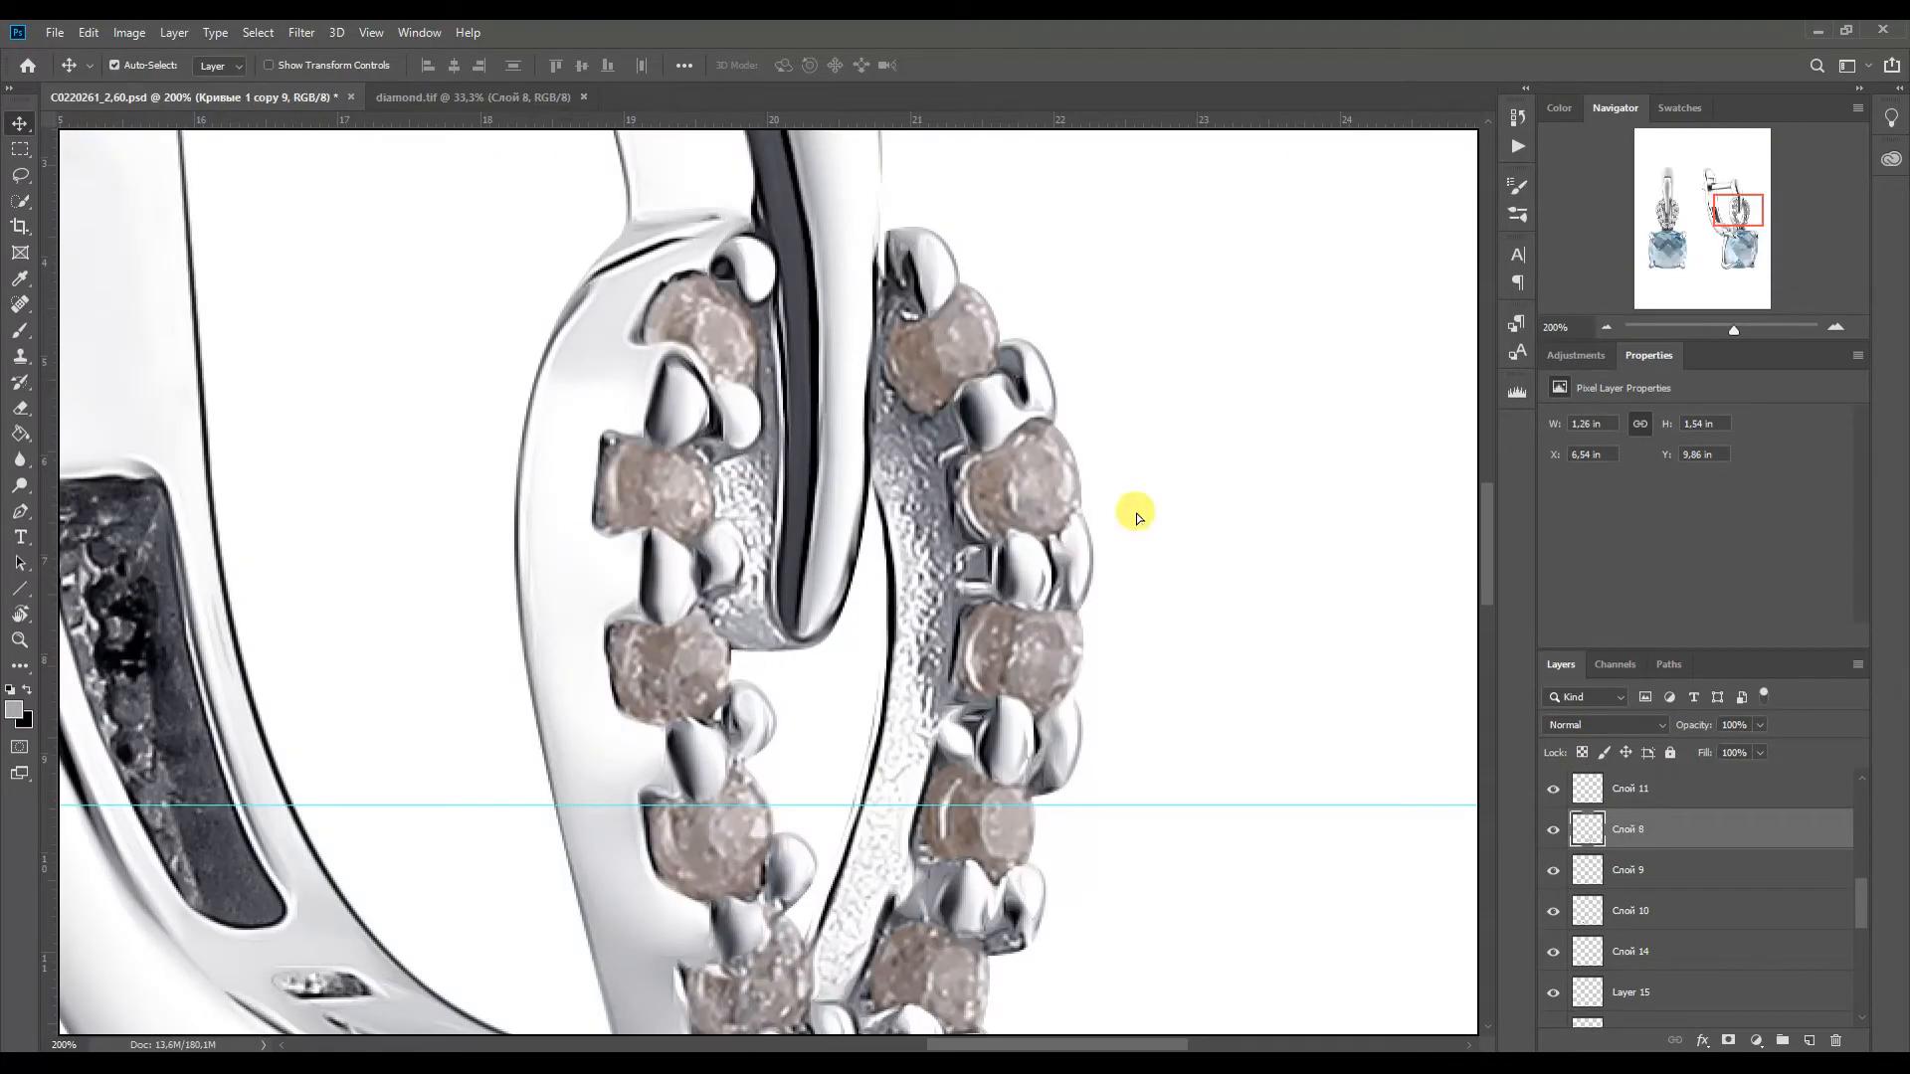
Scale and fit the oval diamond over the uppermost right-hand stone of the side-view earring, clipped to the камни layer
{"action": "key", "text": "ctrl+t"}
{"action": "left_click_drag", "start_coordinate": [1287, 736], "coordinate": [1010, 433]}
{"action": "left_click_drag", "start_coordinate": [854, 459], "coordinate": [875, 411]}
{"action": "left_click_drag", "start_coordinate": [1006, 276], "coordinate": [1006, 271]}
{"action": "key", "text": "Return"}
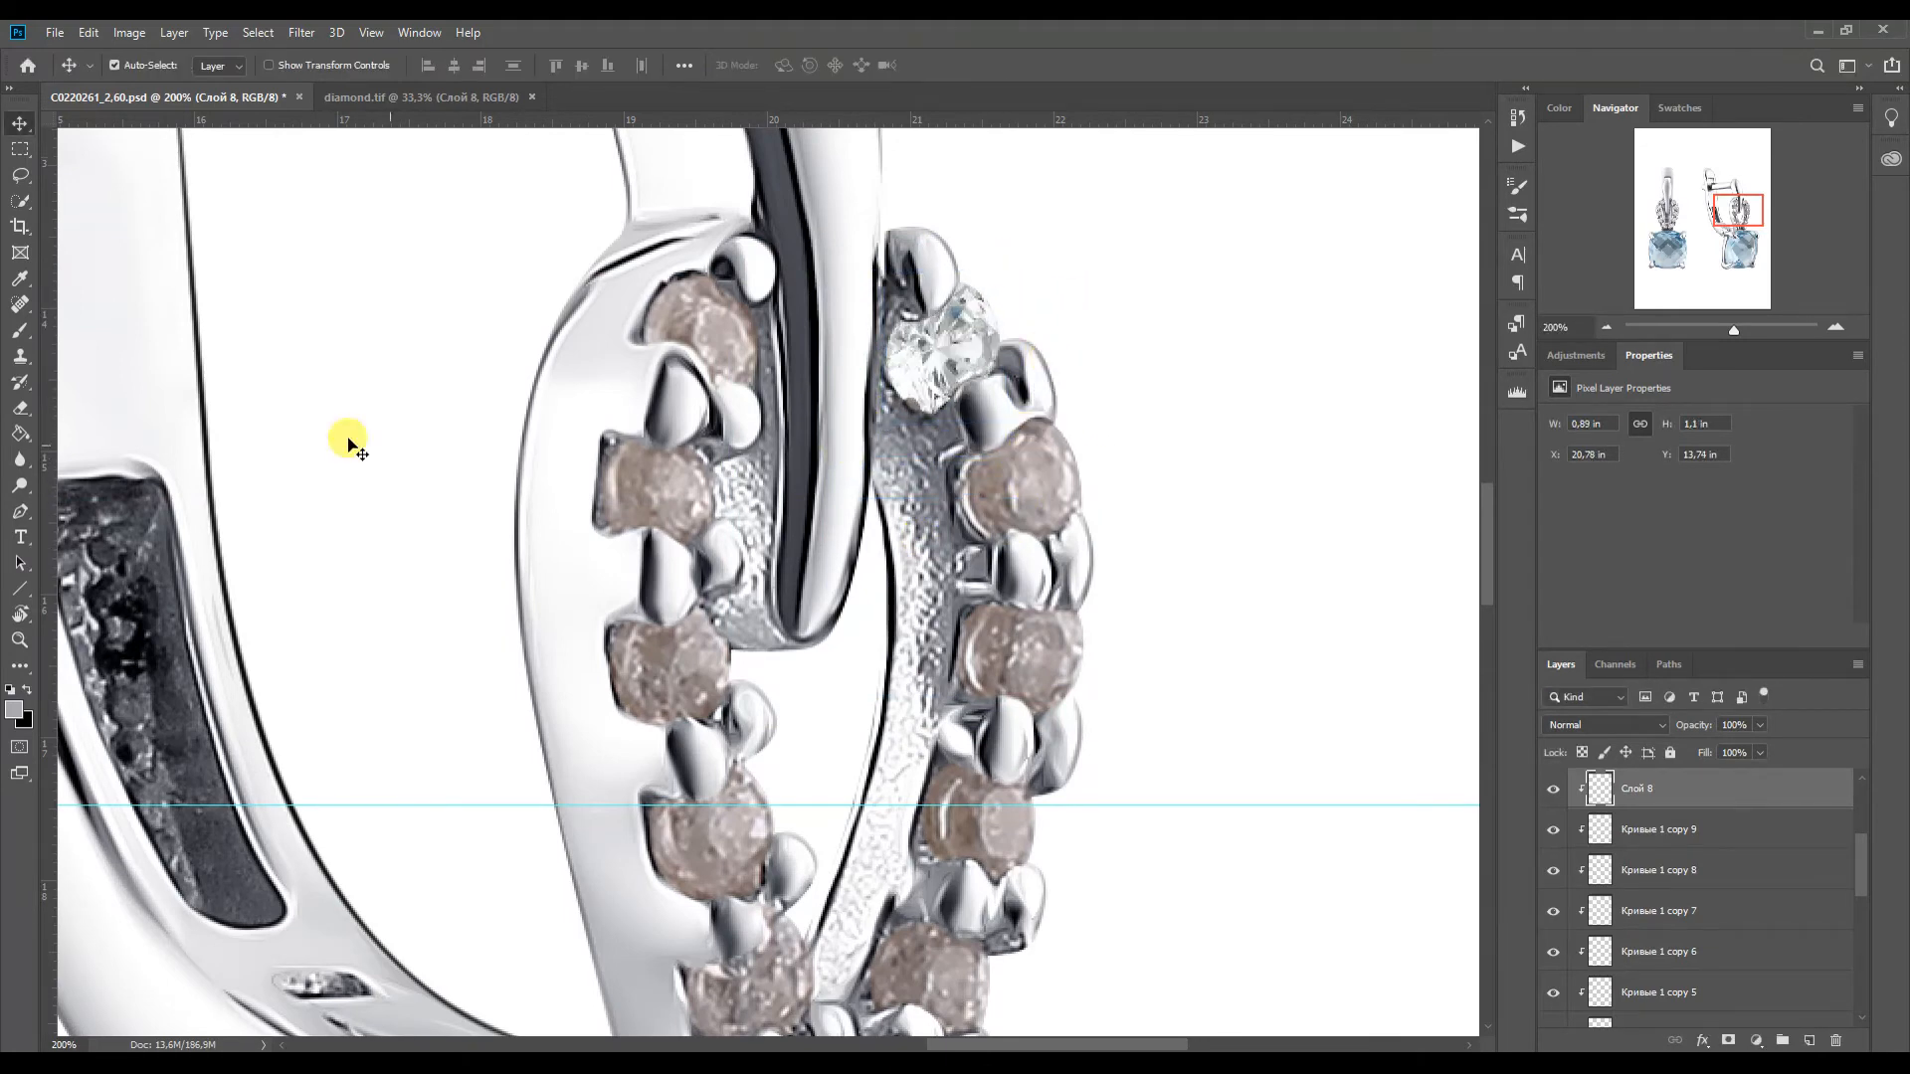
{"action": "key", "text": "s"}
{"action": "key", "text": "v"}
Duplicate the oval diamond over the remaining stones in the side-view earring's right-hand column, transforming copies to fit
{"action": "left_click", "coordinate": [1815, 963]}
{"action": "left_click_drag", "start_coordinate": [932, 348], "coordinate": [1022, 476]}
{"action": "left_click_drag", "start_coordinate": [1023, 478], "coordinate": [1037, 640]}
{"action": "key", "text": "ctrl+t"}
{"action": "left_click_drag", "start_coordinate": [1107, 545], "coordinate": [1133, 578]}
{"action": "left_click_drag", "start_coordinate": [1067, 644], "coordinate": [1068, 657]}
{"action": "left_click_drag", "start_coordinate": [956, 627], "coordinate": [995, 824]}
{"action": "key", "text": "Return"}
{"action": "left_click_drag", "start_coordinate": [1489, 523], "coordinate": [1488, 569]}
{"action": "left_click_drag", "start_coordinate": [999, 491], "coordinate": [971, 650]}
Duplicate the oval diamond over the stones in the side-view earring's left-hand column and transform them to fit
{"action": "left_click", "coordinate": [1726, 210]}
{"action": "left_click_drag", "start_coordinate": [1078, 345], "coordinate": [1089, 849]}
{"action": "key", "text": "ctrl+t"}
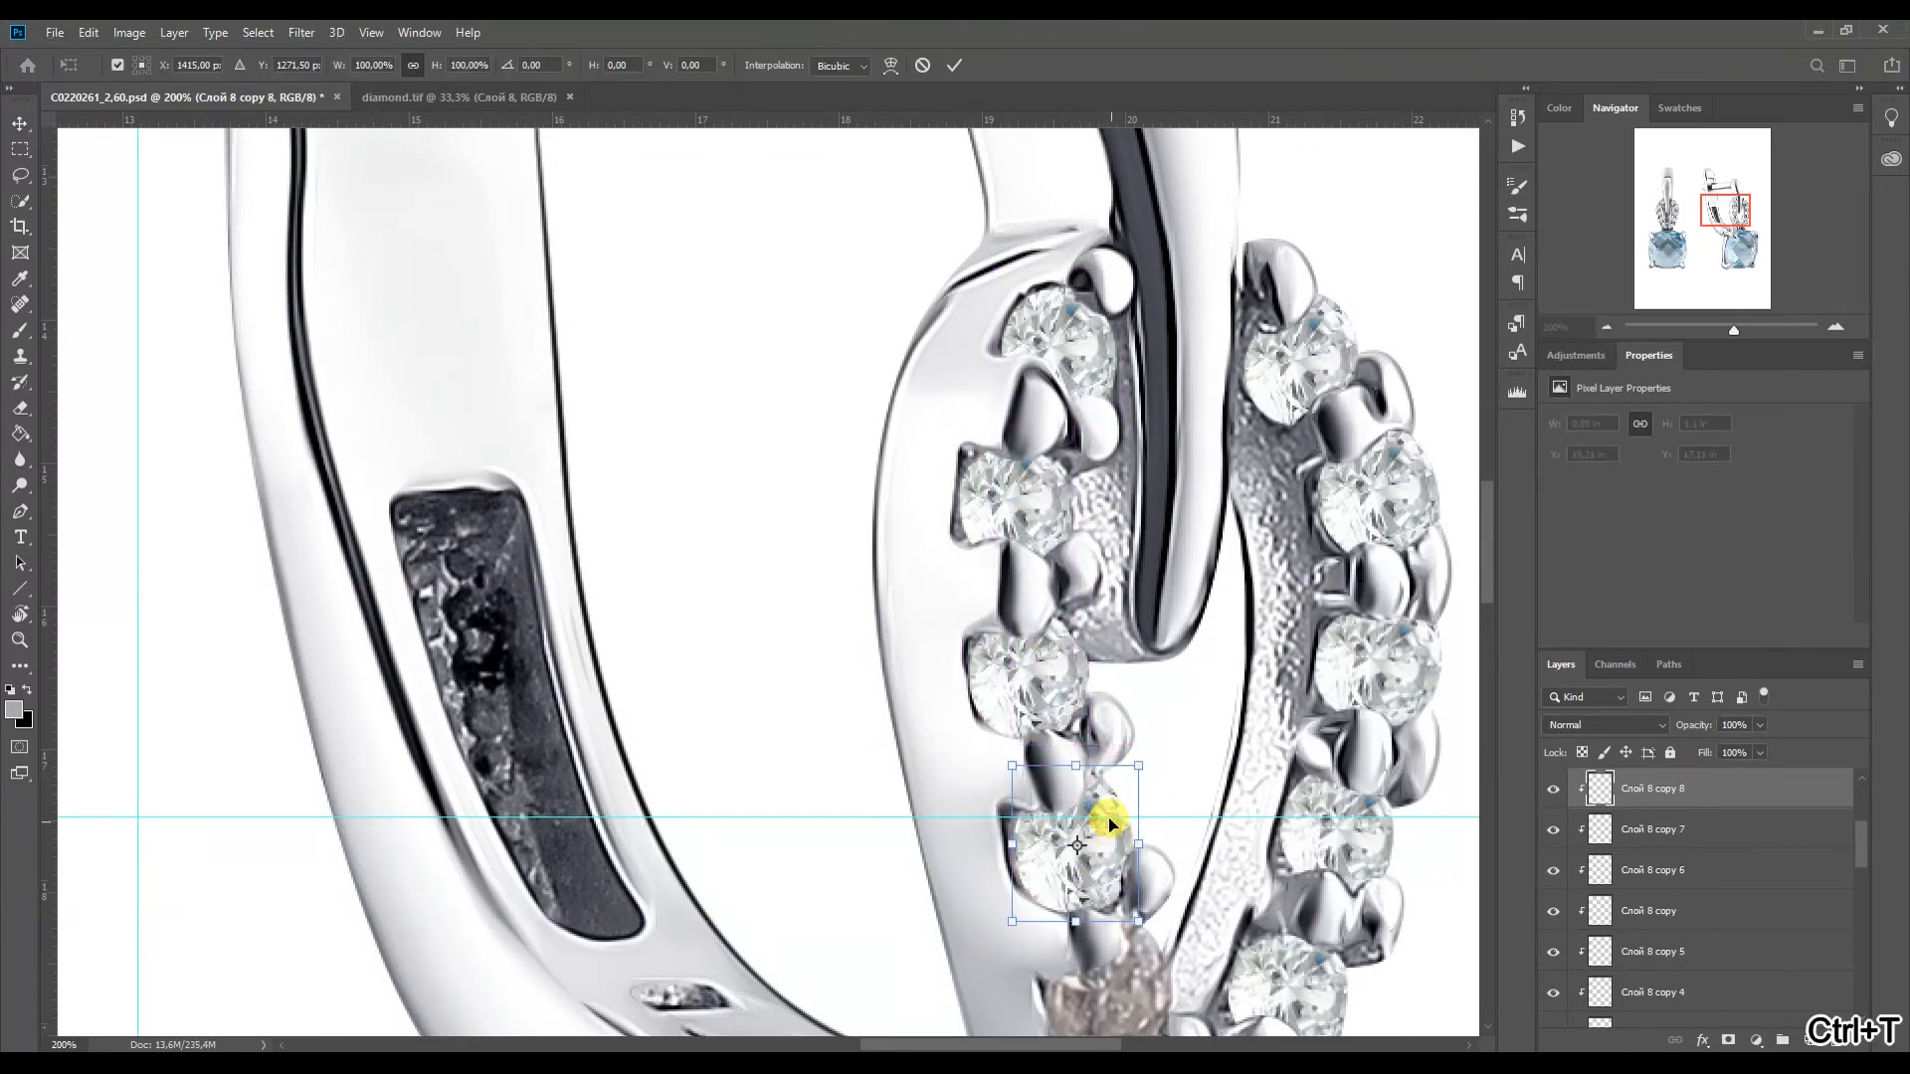
{"action": "key", "text": "Return"}
{"action": "scroll", "coordinate": [1206, 737], "scroll_direction": "down", "scroll_amount": 3}
{"action": "left_click_drag", "start_coordinate": [1121, 610], "coordinate": [1120, 697]}
Duplicate the топаз layer as a clipped copy and play the Blur Metal Medium action on it
{"action": "left_click", "coordinate": [1604, 328]}
{"action": "scroll", "coordinate": [1855, 776], "scroll_direction": "up", "scroll_amount": 3}
{"action": "left_click", "coordinate": [1851, 788]}
{"action": "left_click", "coordinate": [1518, 146]}
{"action": "left_click", "coordinate": [1351, 295]}
{"action": "left_click", "coordinate": [1373, 700]}
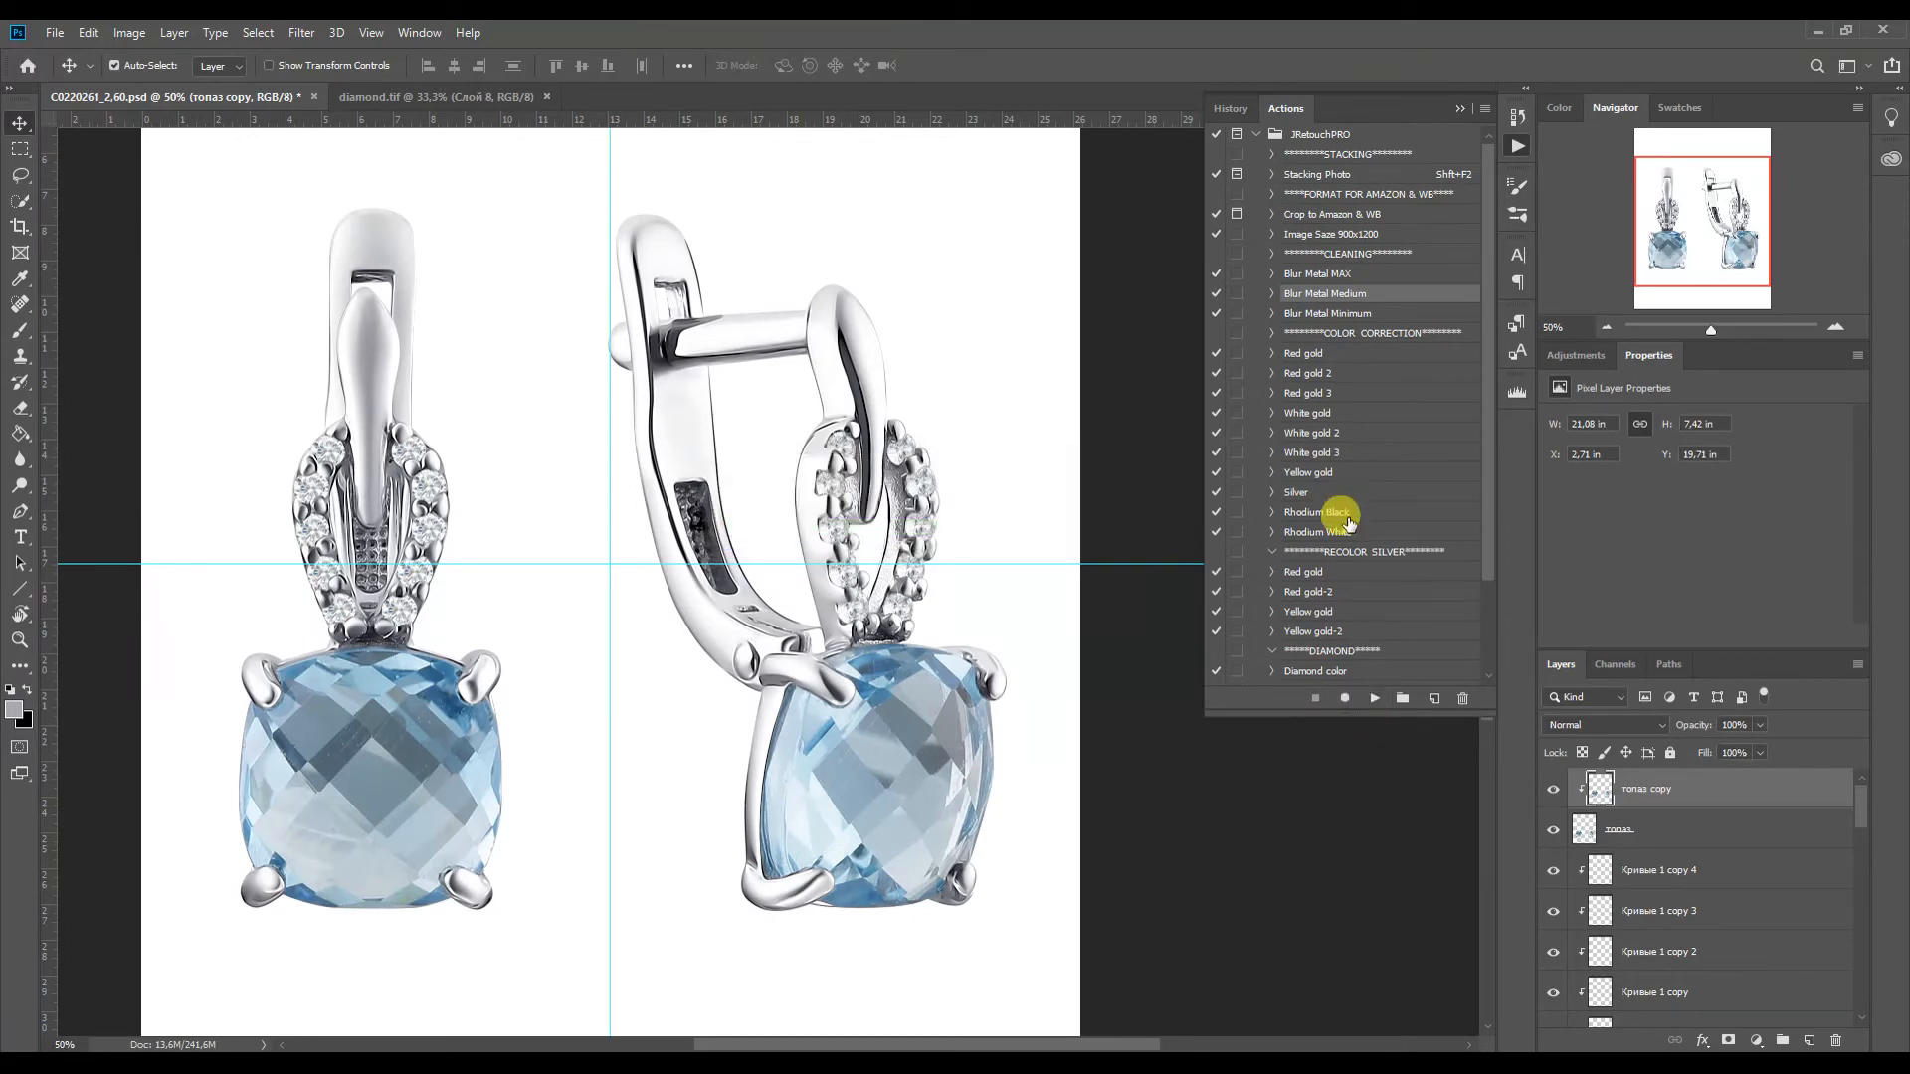
{"action": "left_click", "coordinate": [1374, 699]}
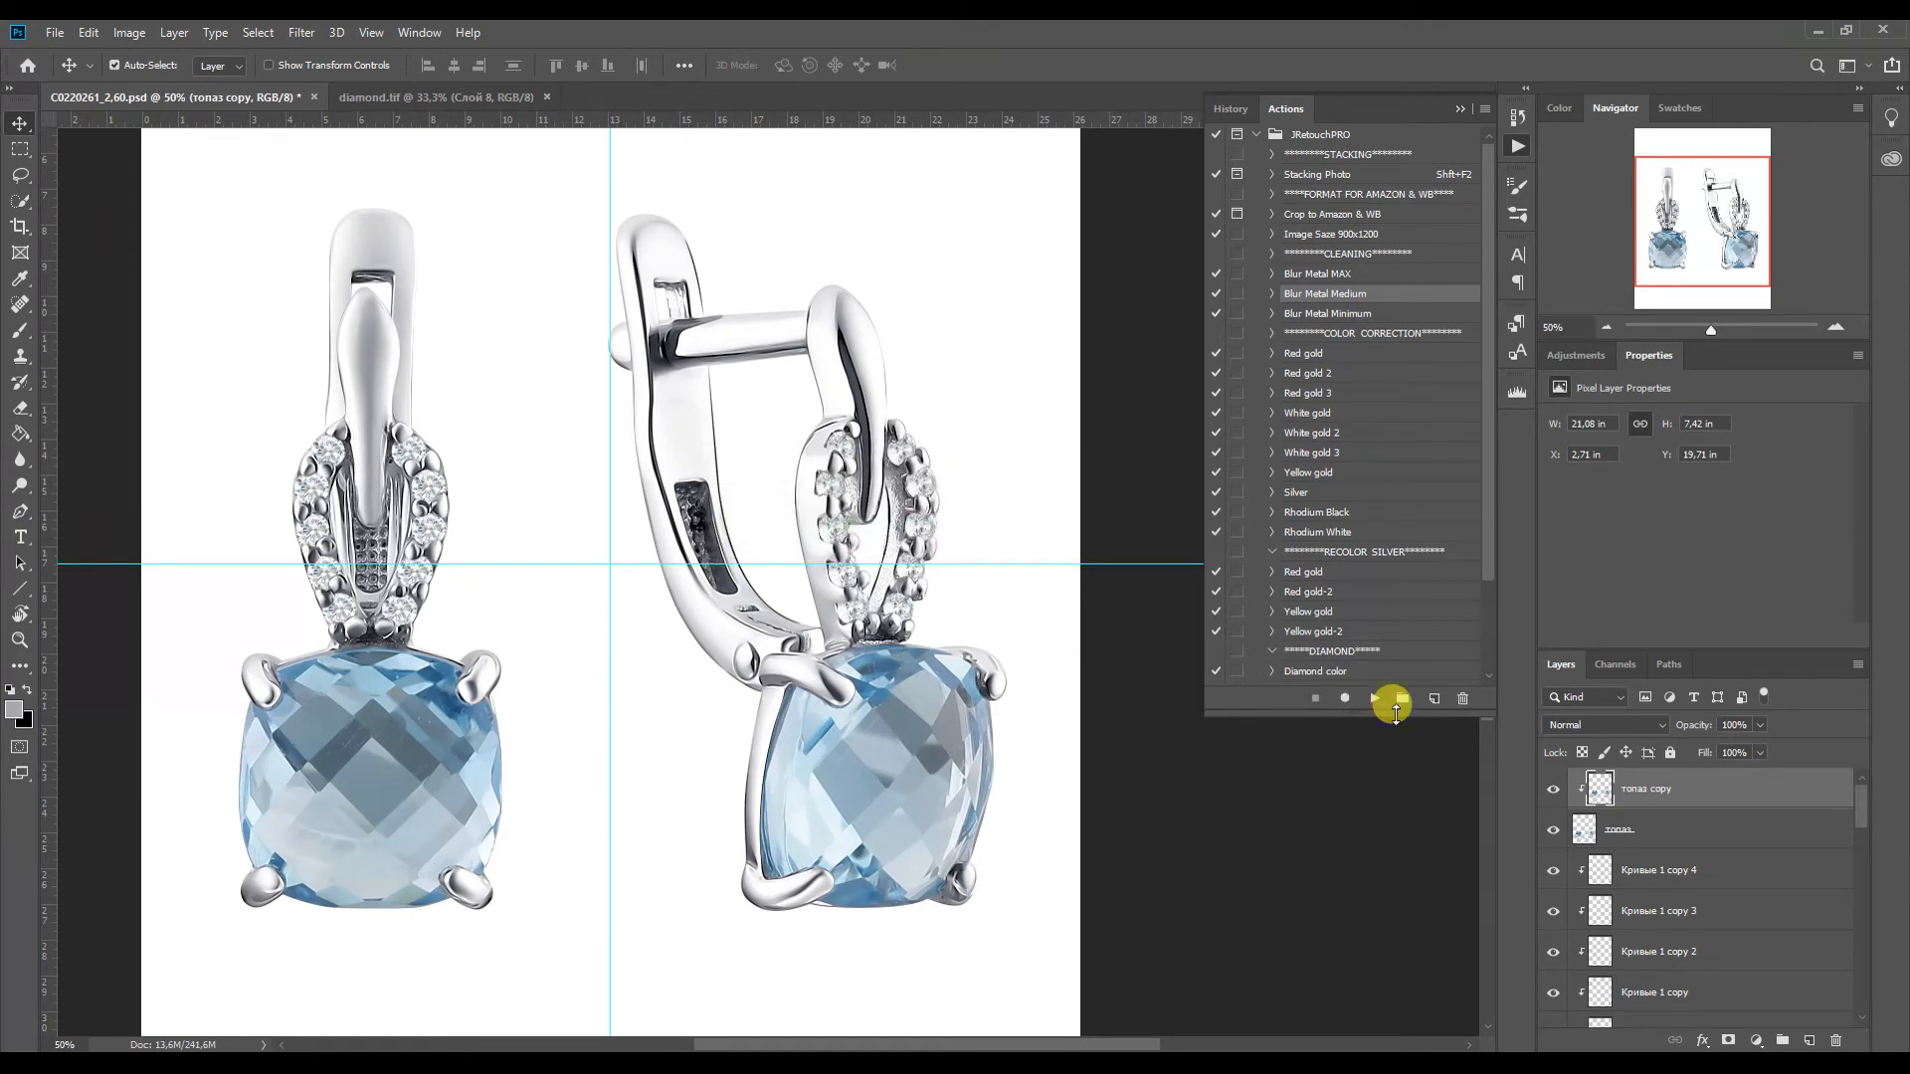
Smooth the facets of the front-view earring's blue stone with the Mixer Brush on the топаз copy layer
{"action": "left_click", "coordinate": [22, 333]}
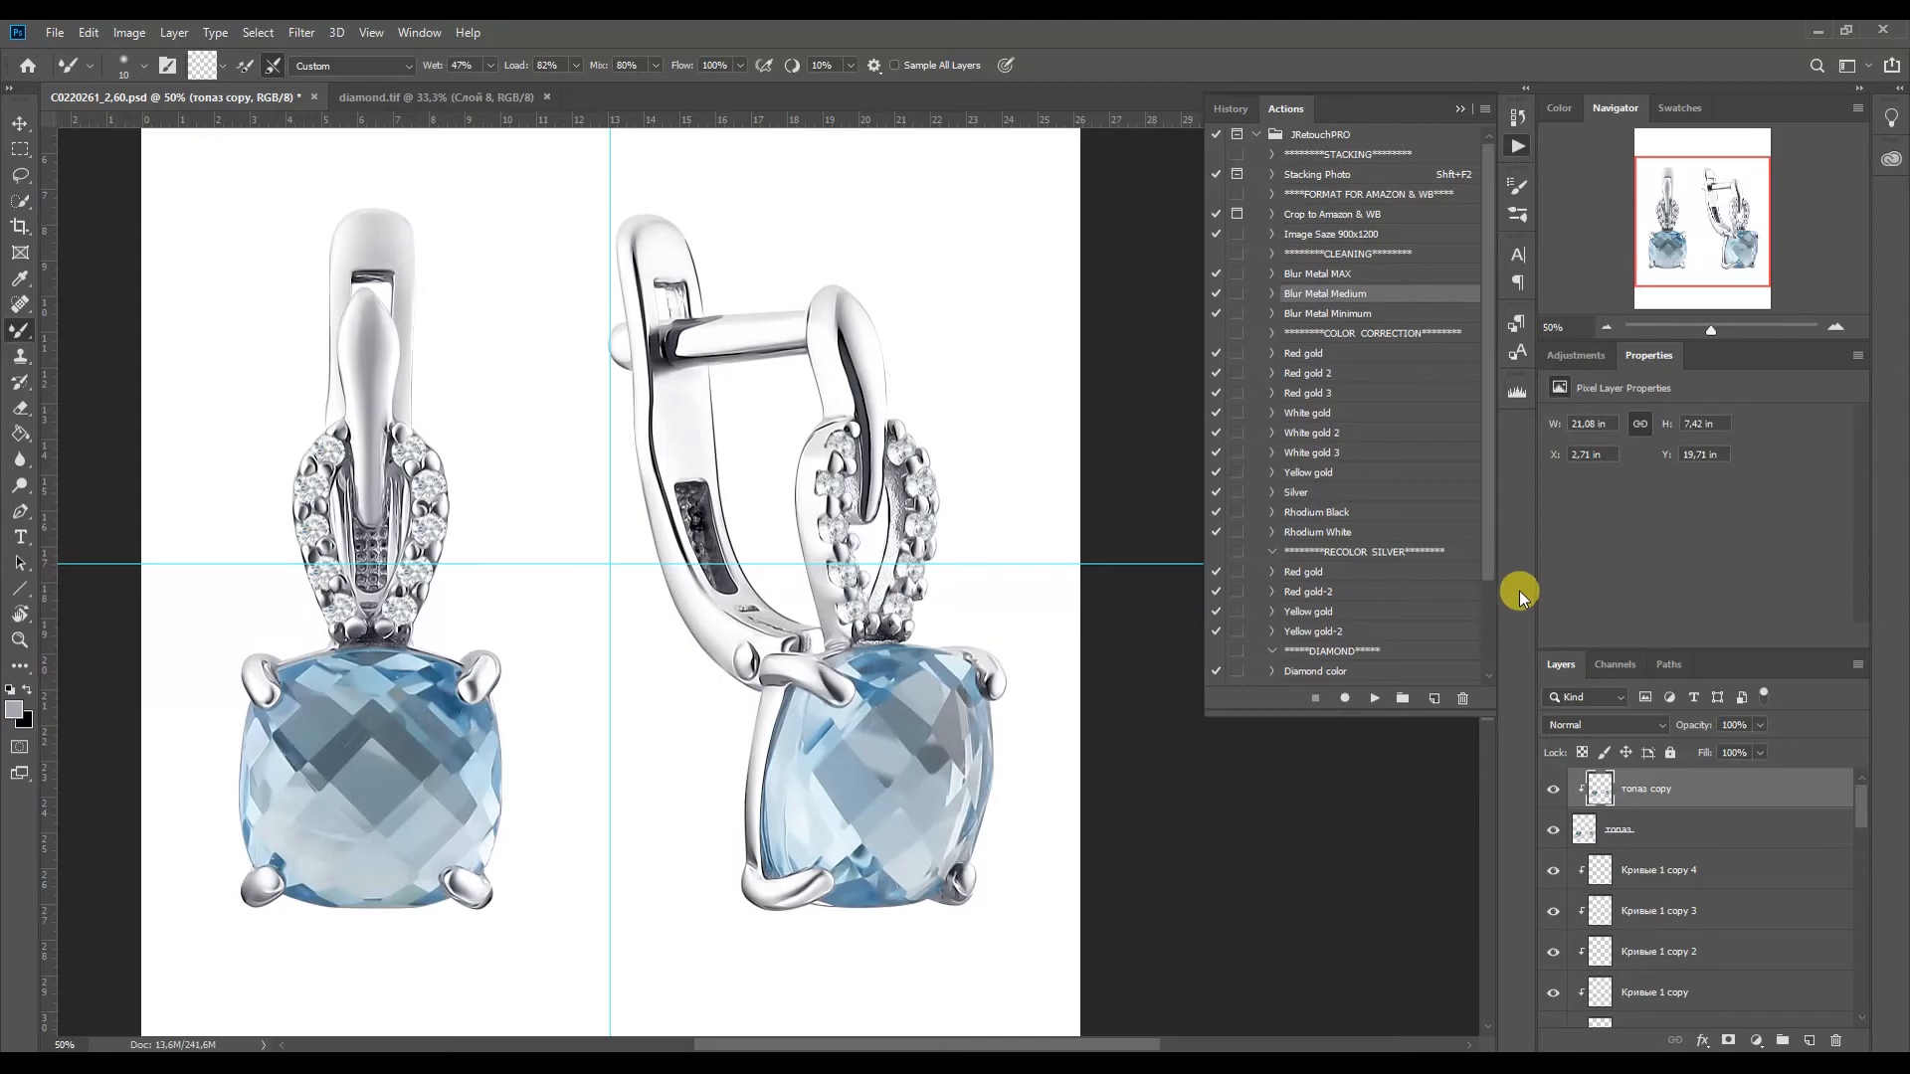
{"action": "left_click", "coordinate": [1833, 327]}
{"action": "left_click", "coordinate": [1834, 327]}
{"action": "left_click", "coordinate": [1834, 328]}
{"action": "left_click_drag", "start_coordinate": [1707, 216], "coordinate": [1651, 240]}
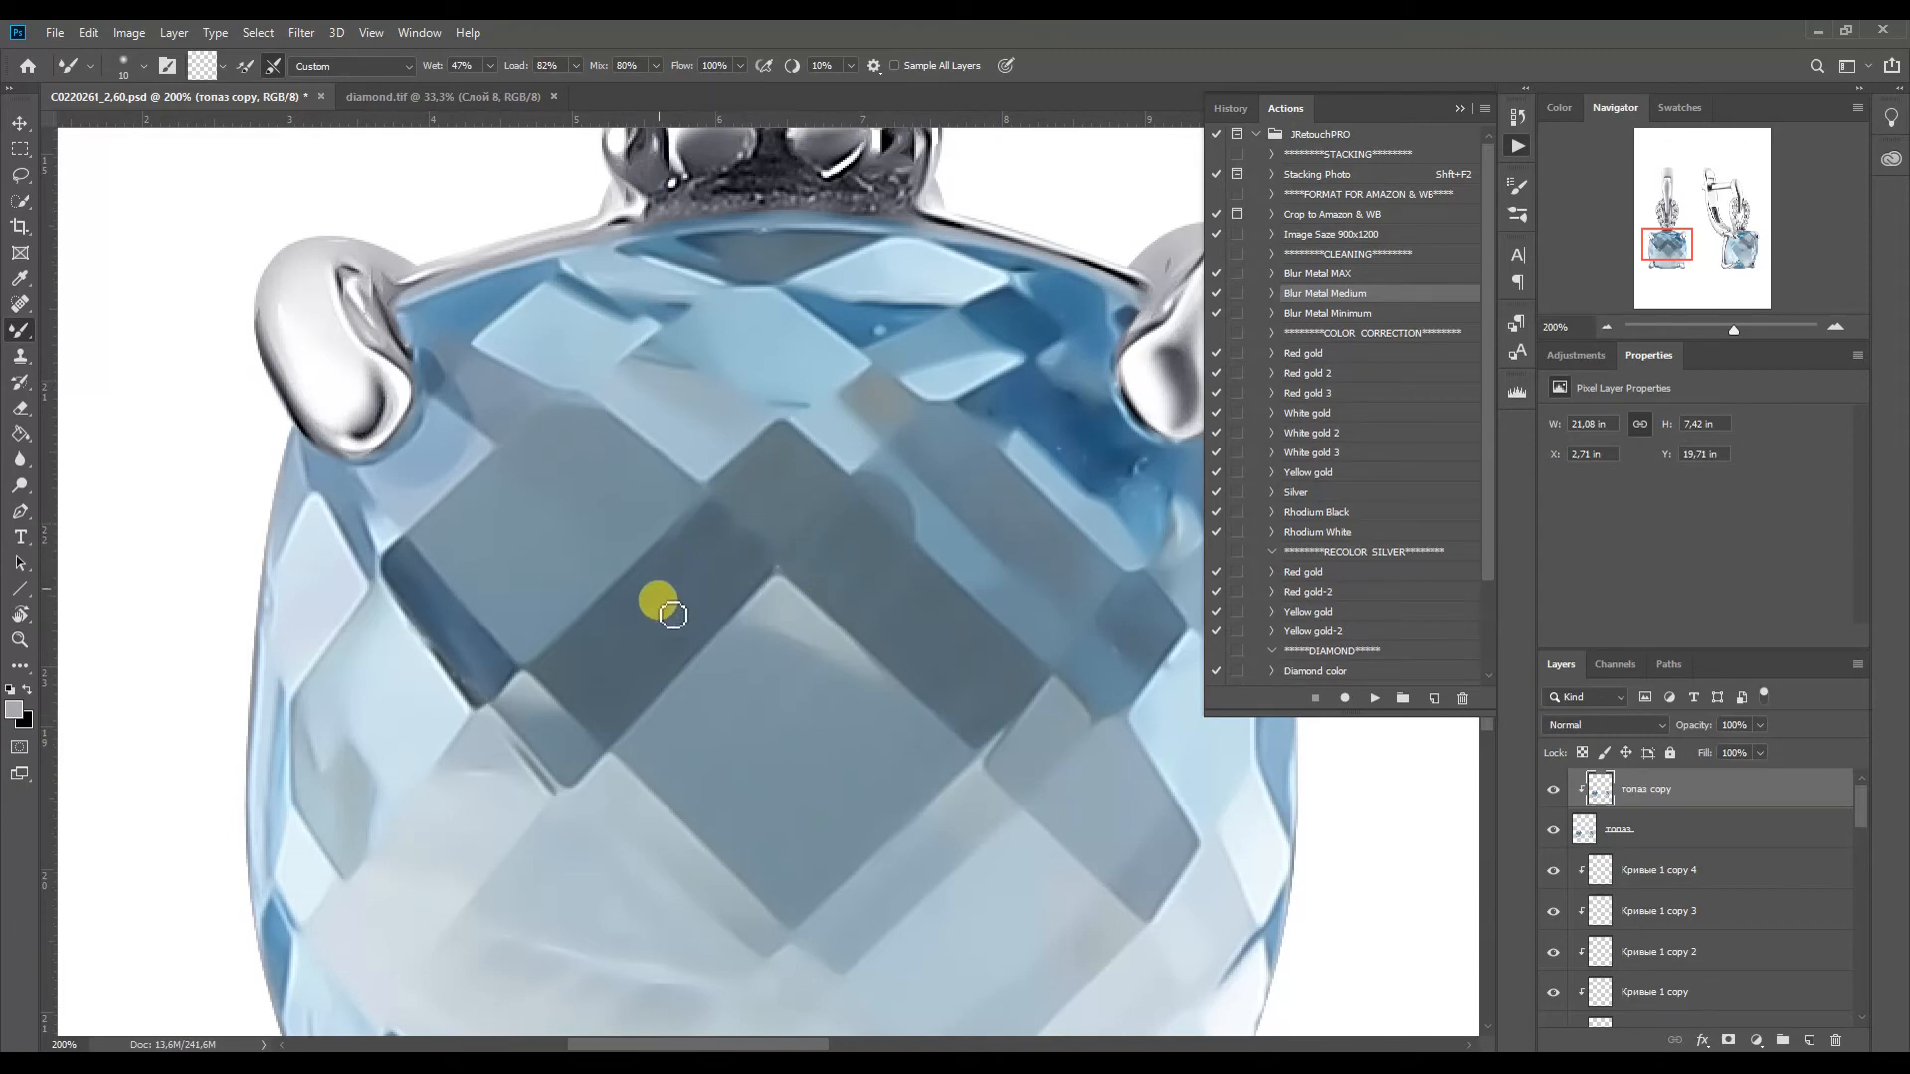
Smooth the facets of the side-view earring's blue stone with the Mixer Brush, down to its lower edge
{"action": "left_click_drag", "start_coordinate": [1666, 240], "coordinate": [1736, 243]}
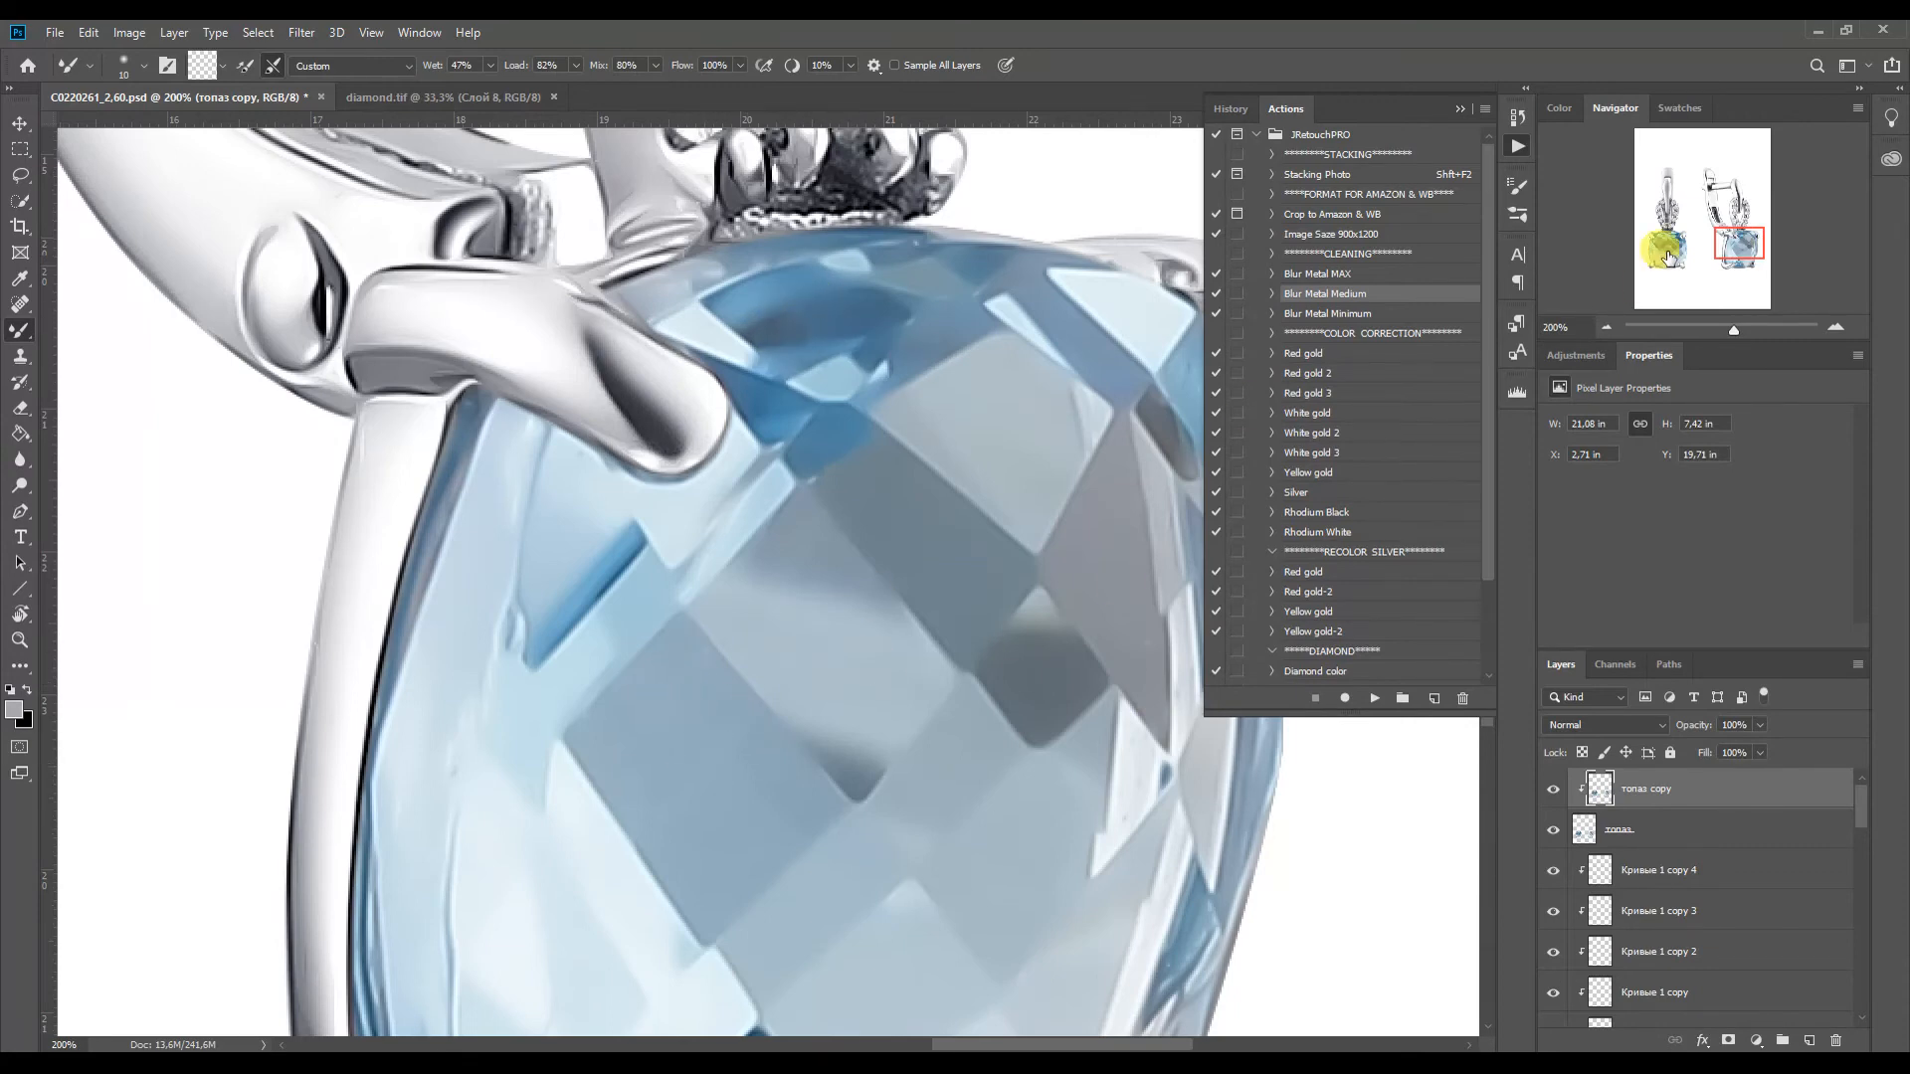
{"action": "left_click", "coordinate": [1746, 244]}
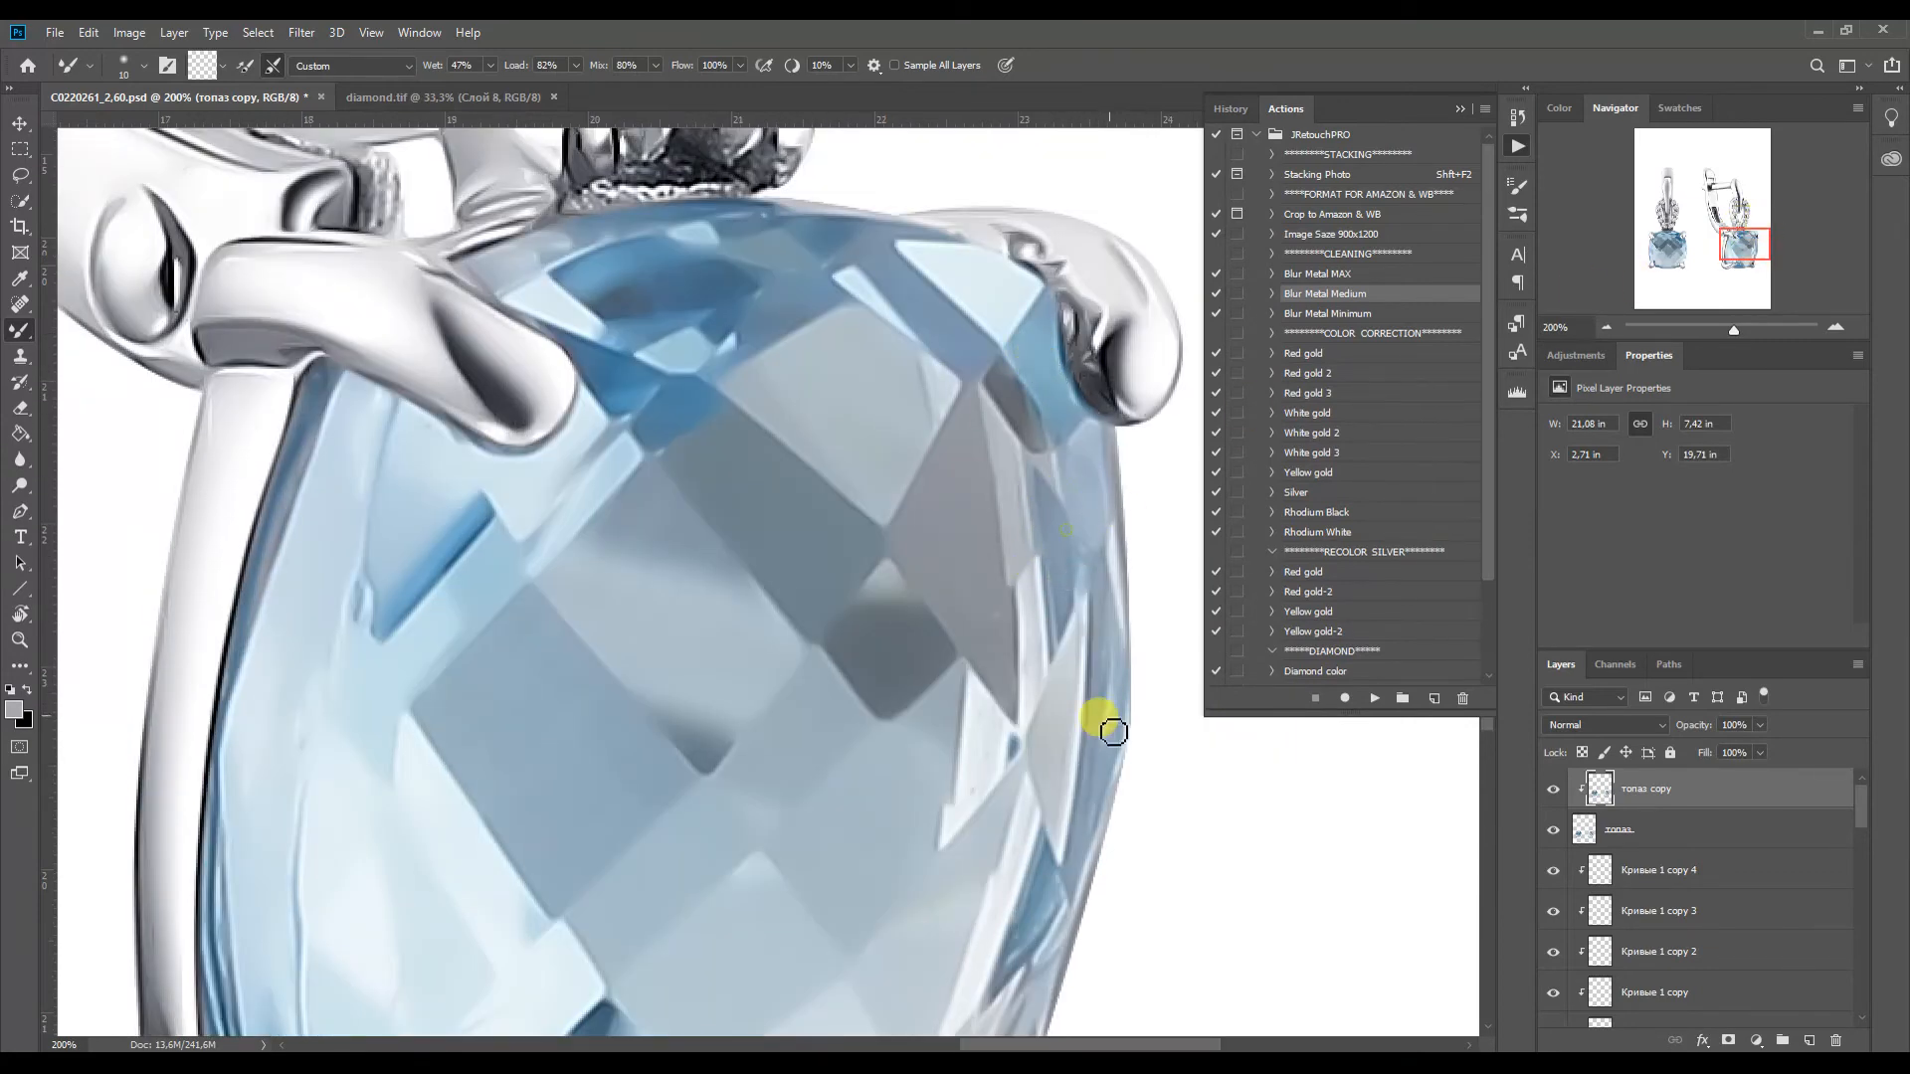
{"action": "left_click_drag", "start_coordinate": [1746, 264], "coordinate": [1737, 260]}
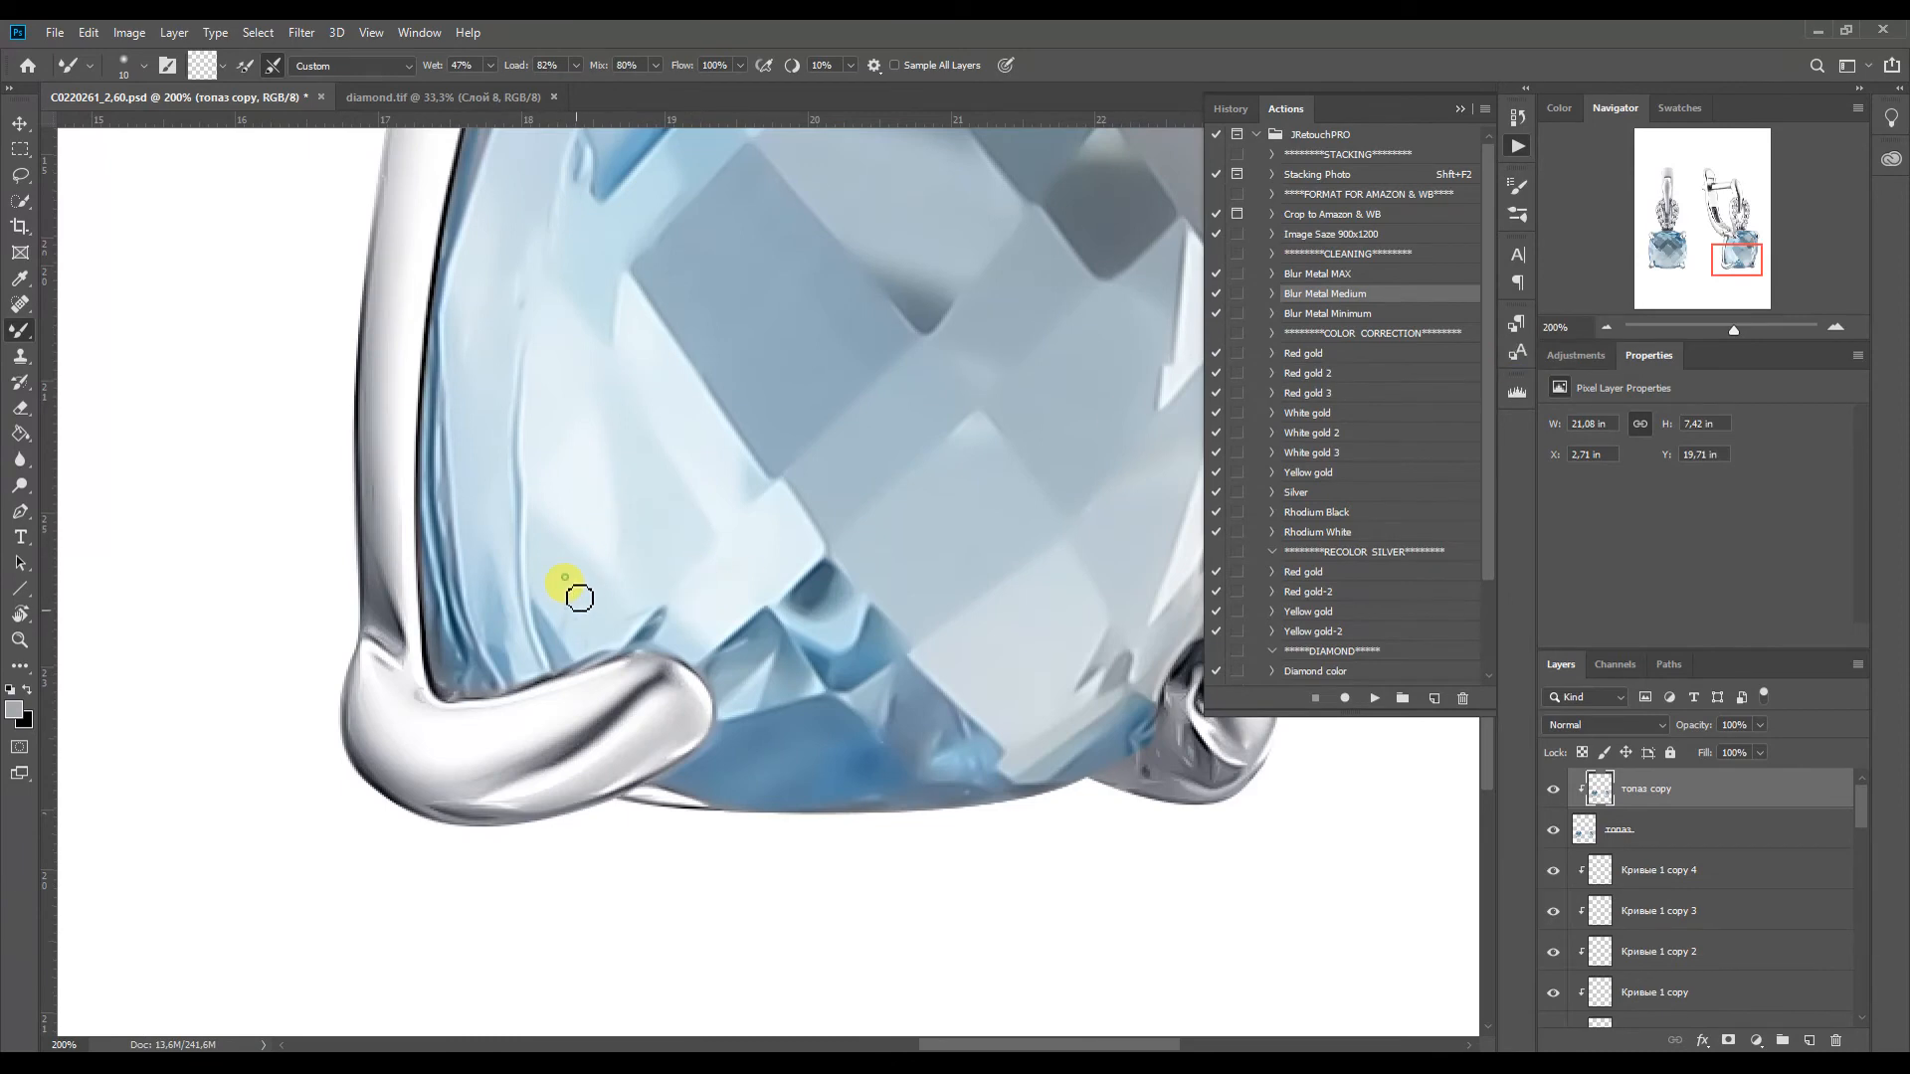
Set the топаз copy layer's opacity to 83%, and merge duplicates of it and топаз into a new clipped layer
{"action": "key", "text": "ctrl+minus"}
{"action": "key", "text": "ctrl+minus"}
{"action": "left_click_drag", "start_coordinate": [1734, 743], "coordinate": [1741, 751]}
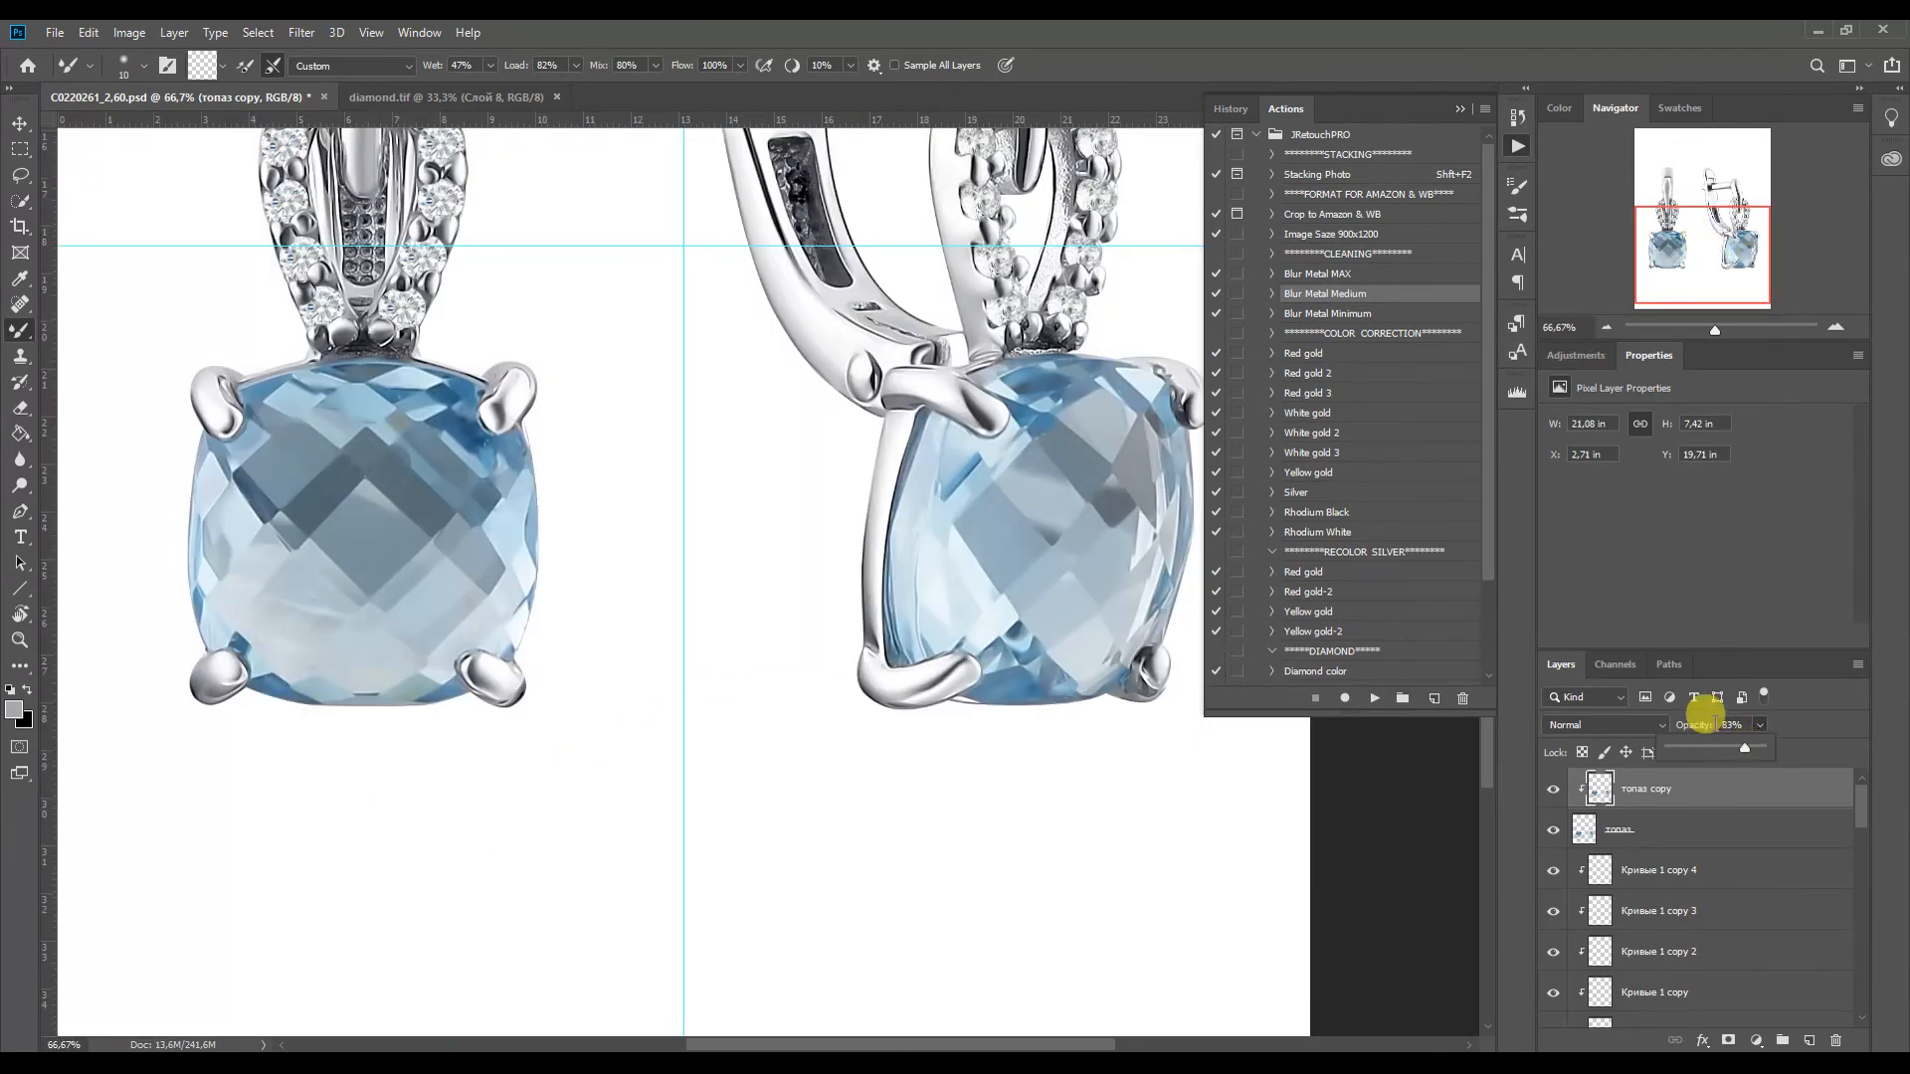
{"action": "left_click", "coordinate": [1460, 109]}
{"action": "left_click", "coordinate": [1594, 837], "text": "shift"}
{"action": "key", "text": "ctrl+j"}
{"action": "key", "text": "ctrl+e"}
Play an action from the JRetouchPRO set on the merged blue-stone layer
{"action": "left_click", "coordinate": [1516, 146]}
{"action": "left_click_drag", "start_coordinate": [1487, 313], "coordinate": [1498, 438]}
{"action": "left_click", "coordinate": [1333, 638]}
{"action": "left_click", "coordinate": [1459, 122]}
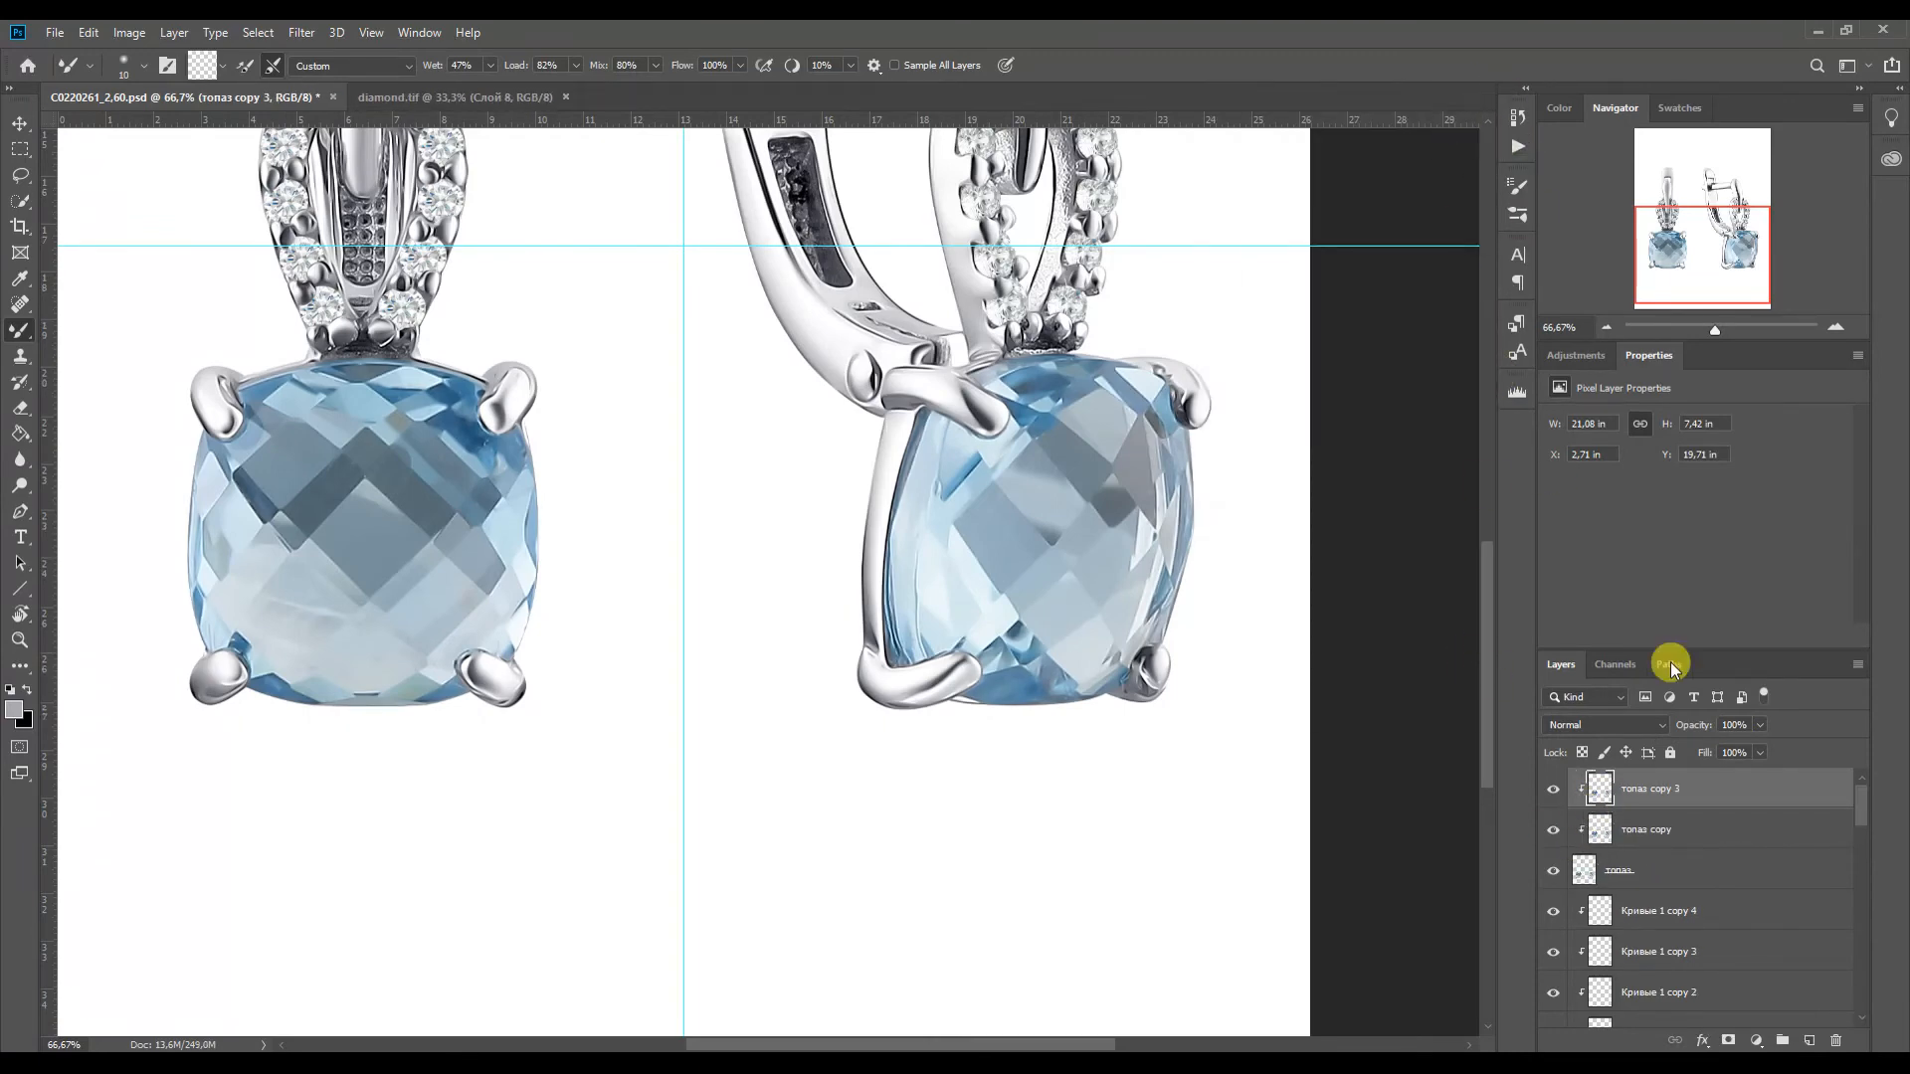
Add a clipped Color Balance adjustment above the blue-stone layers with midtones at Cyan/Red -27 and Yellow/Blue +13
{"action": "left_click", "coordinate": [1576, 356]}
{"action": "left_click", "coordinate": [1599, 427]}
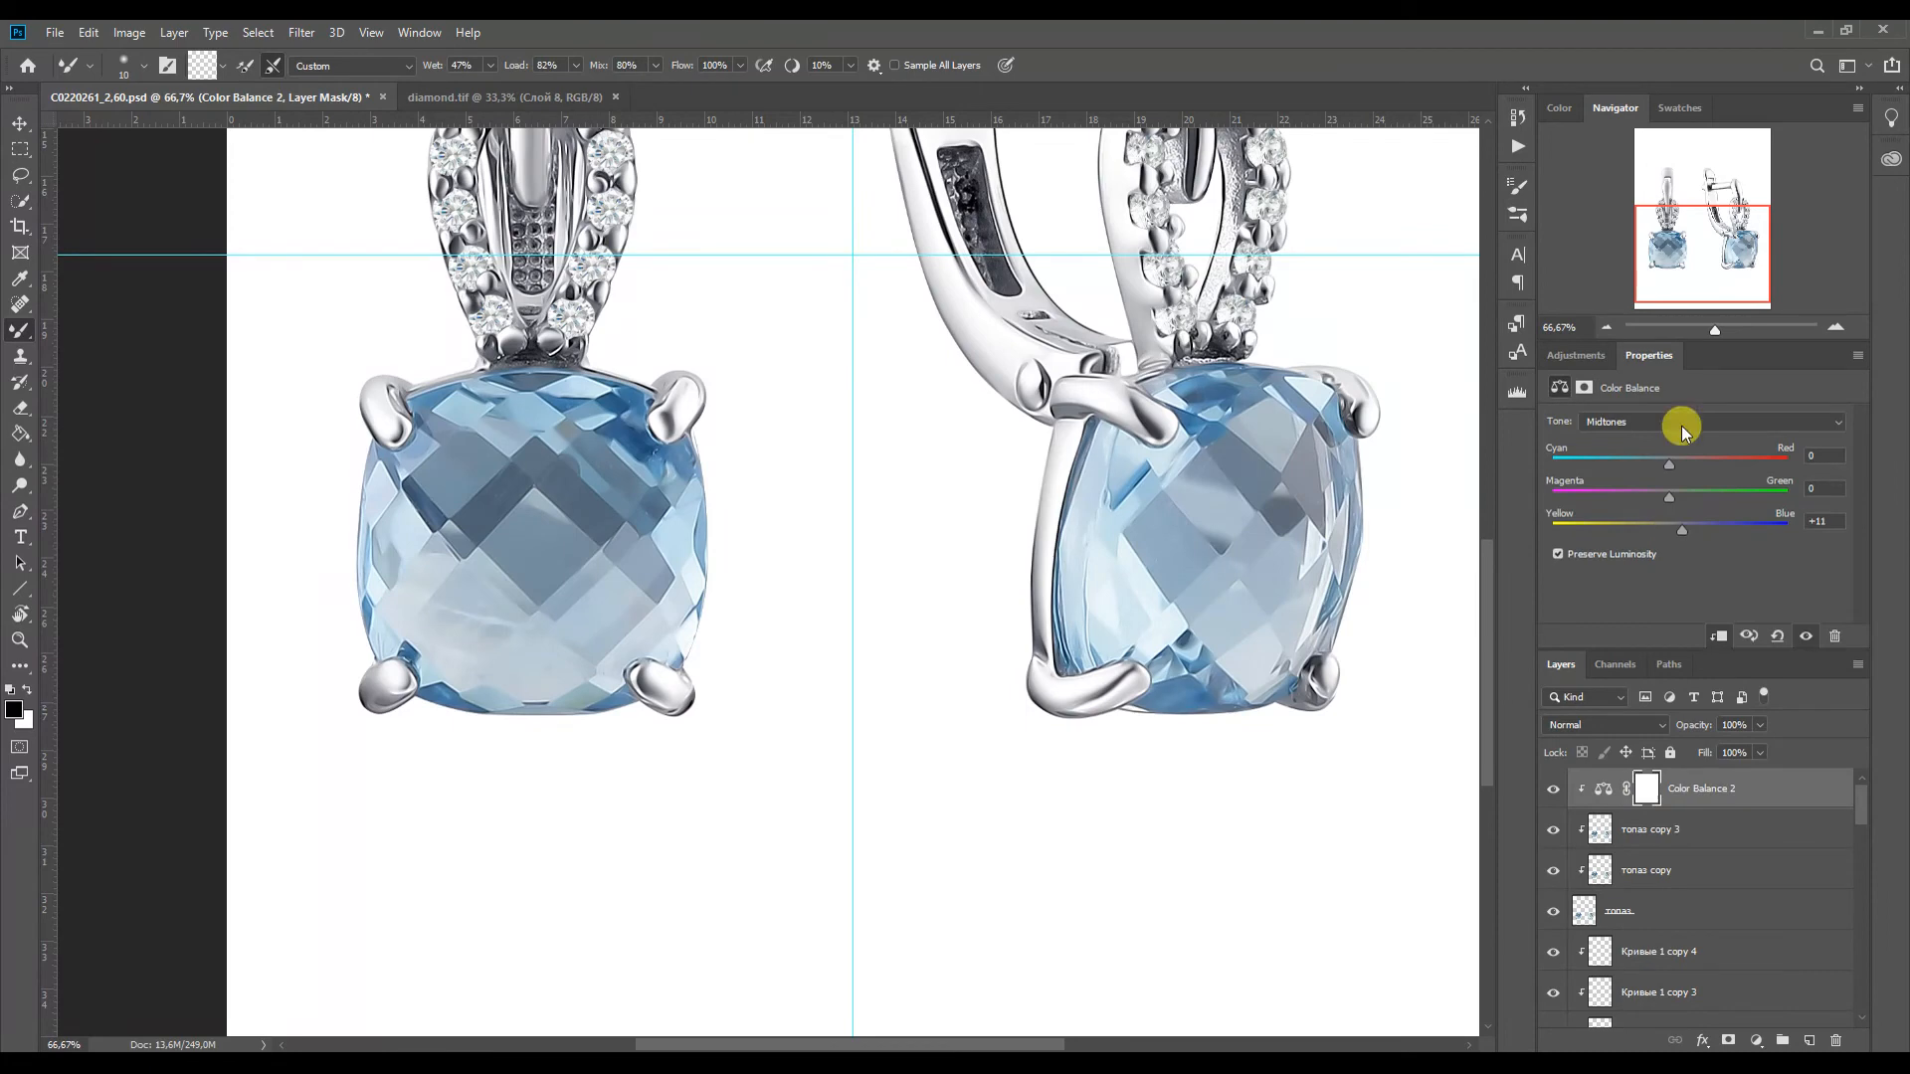
{"action": "left_click", "coordinate": [1686, 527]}
{"action": "left_click_drag", "start_coordinate": [1649, 463], "coordinate": [1640, 467]}
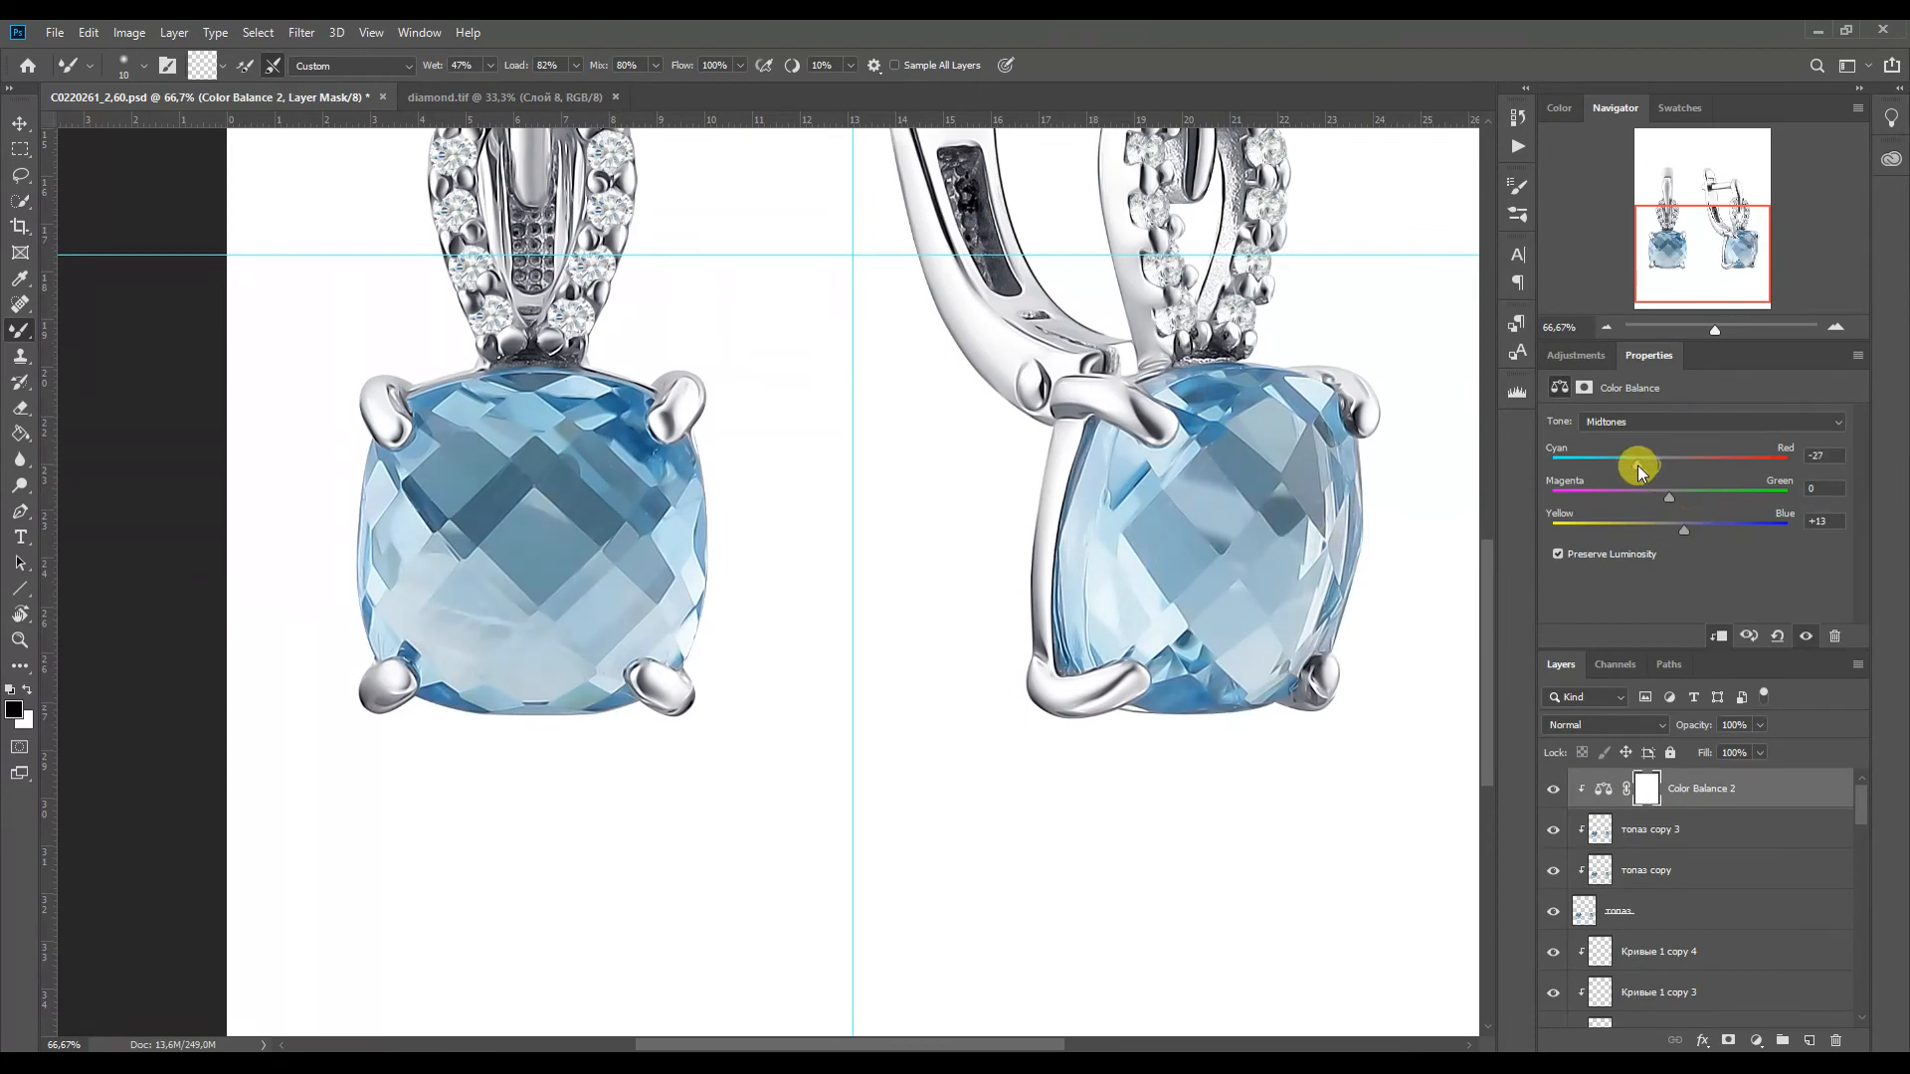
Add a clipped Levels adjustment above Color Balance 2 with RGB input levels of 17, 0,86 and 229
{"action": "left_click", "coordinate": [1577, 356]}
{"action": "left_click", "coordinate": [1577, 404]}
{"action": "left_click", "coordinate": [1591, 806], "text": "alt"}
{"action": "left_click_drag", "start_coordinate": [1837, 564], "coordinate": [1714, 563]}
{"action": "left_click_drag", "start_coordinate": [1583, 564], "coordinate": [1601, 565]}
{"action": "left_click", "coordinate": [1553, 790]}
{"action": "left_click", "coordinate": [1553, 790]}
Group all layers from Levels 2 down to Layer 4
{"action": "left_click", "coordinate": [1609, 329]}
{"action": "left_click", "coordinate": [1609, 329]}
{"action": "left_click", "coordinate": [1608, 330]}
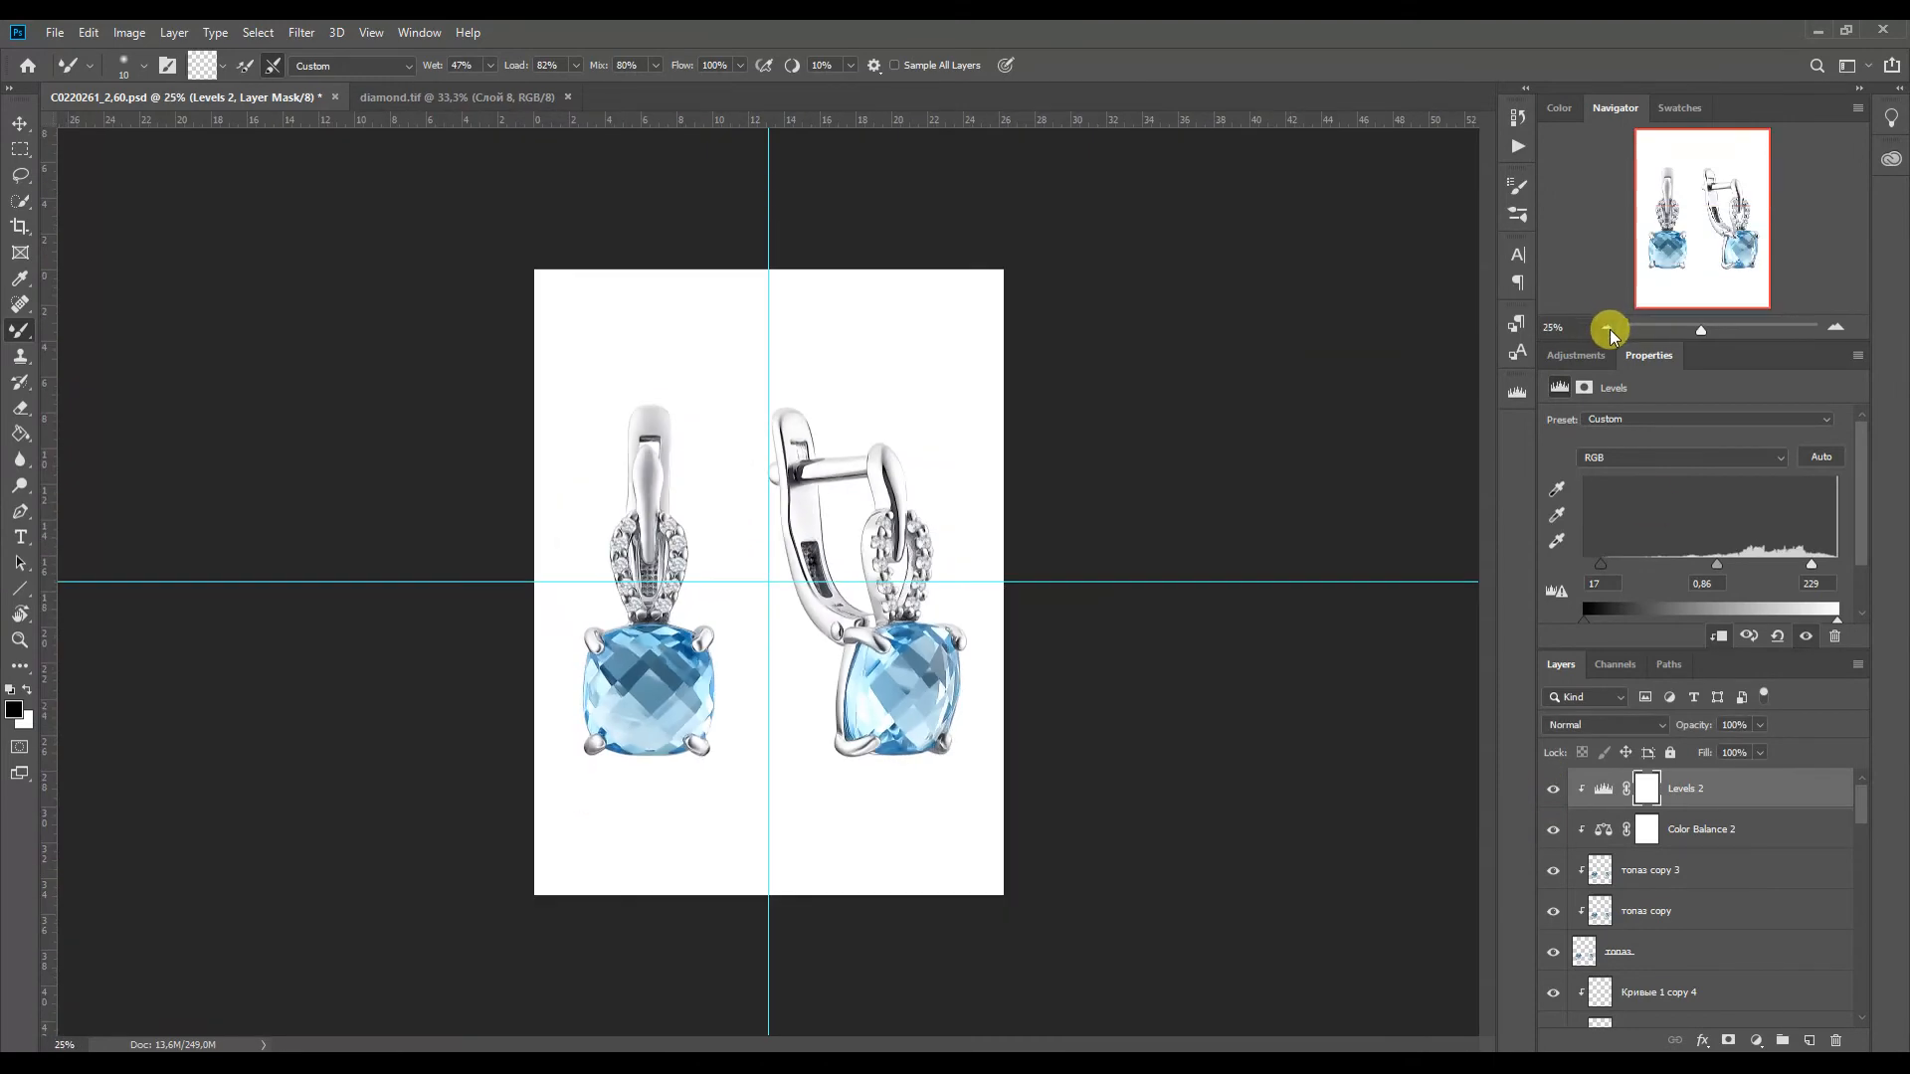
{"action": "left_click", "coordinate": [1731, 792]}
{"action": "left_click_drag", "start_coordinate": [1862, 808], "coordinate": [1879, 976]}
{"action": "left_click", "coordinate": [1685, 888], "text": "shift"}
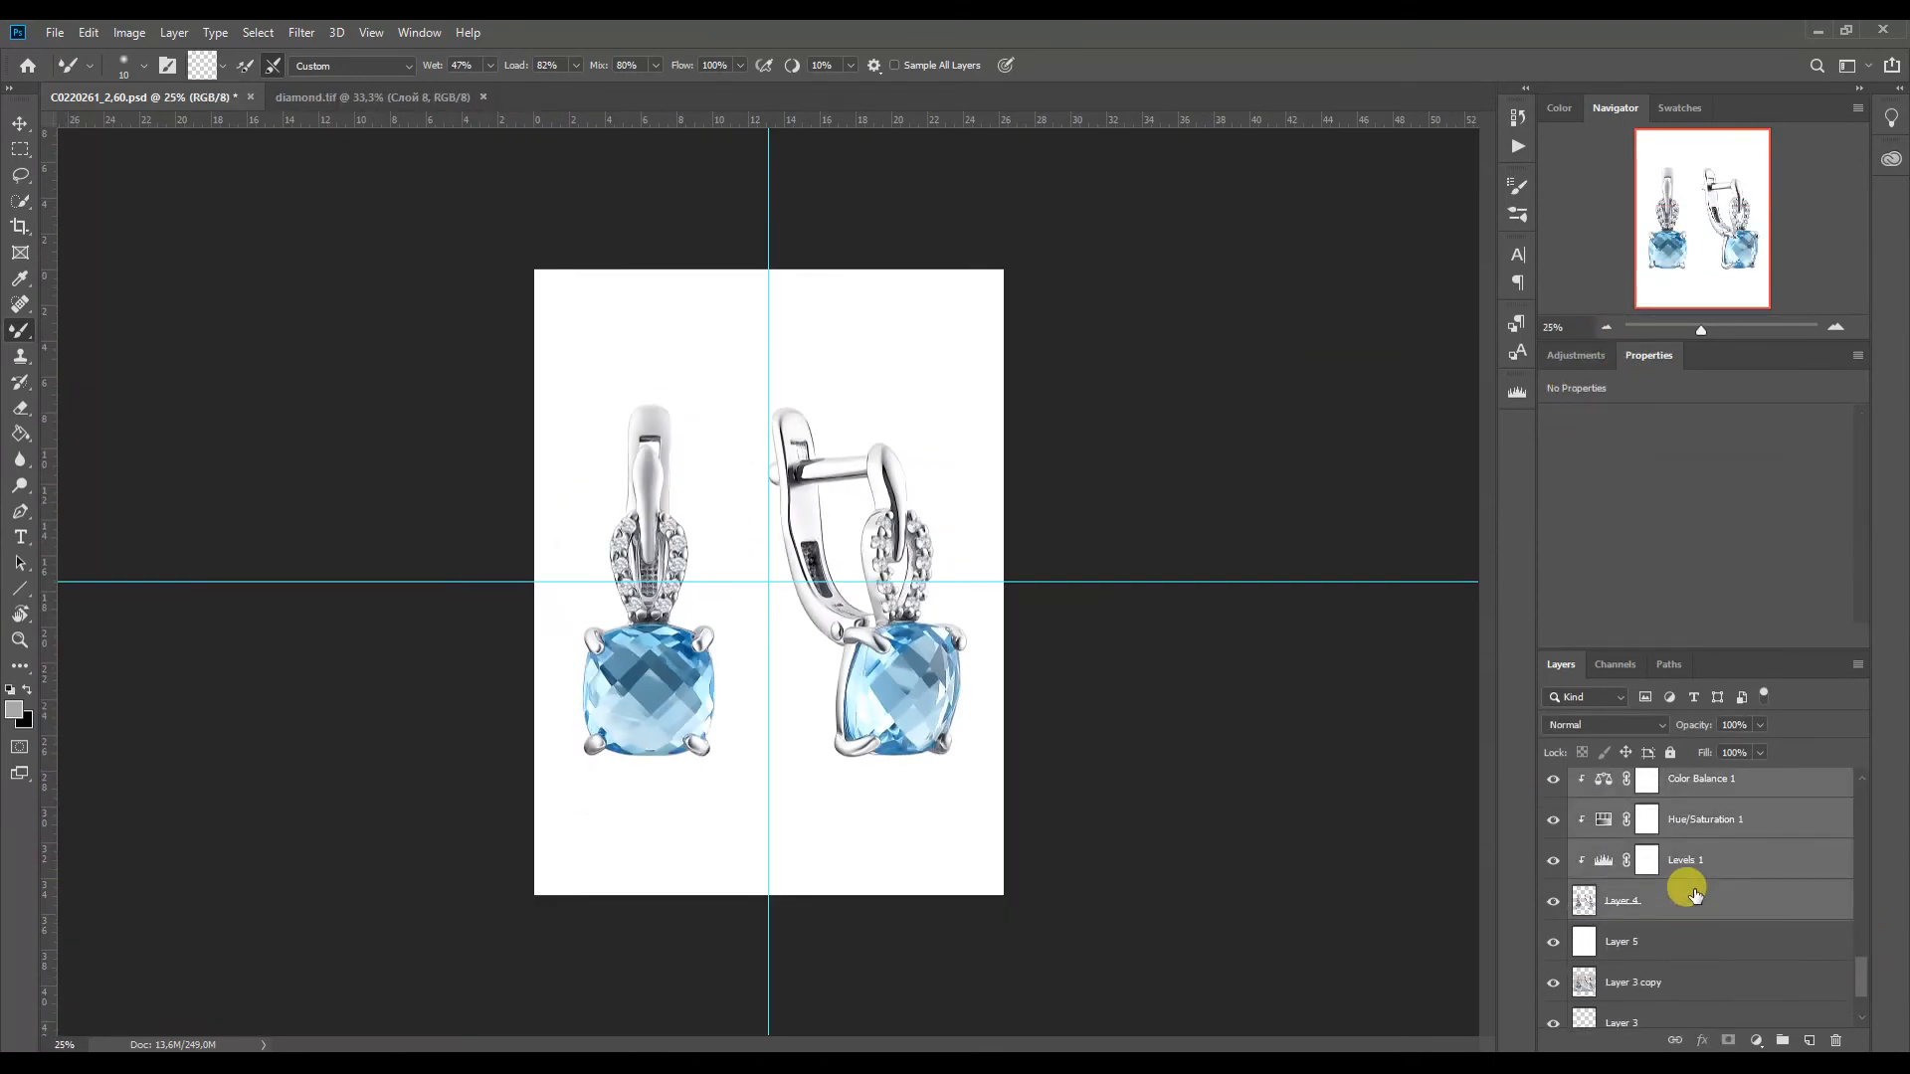
{"action": "key", "text": "ctrl+g"}
Merge a duplicate of Group 1 into a single layer and add a clipped copy of it on top
{"action": "key", "text": "ctrl+j"}
{"action": "key", "text": "ctrl+e"}
{"action": "key", "text": "ctrl+j"}
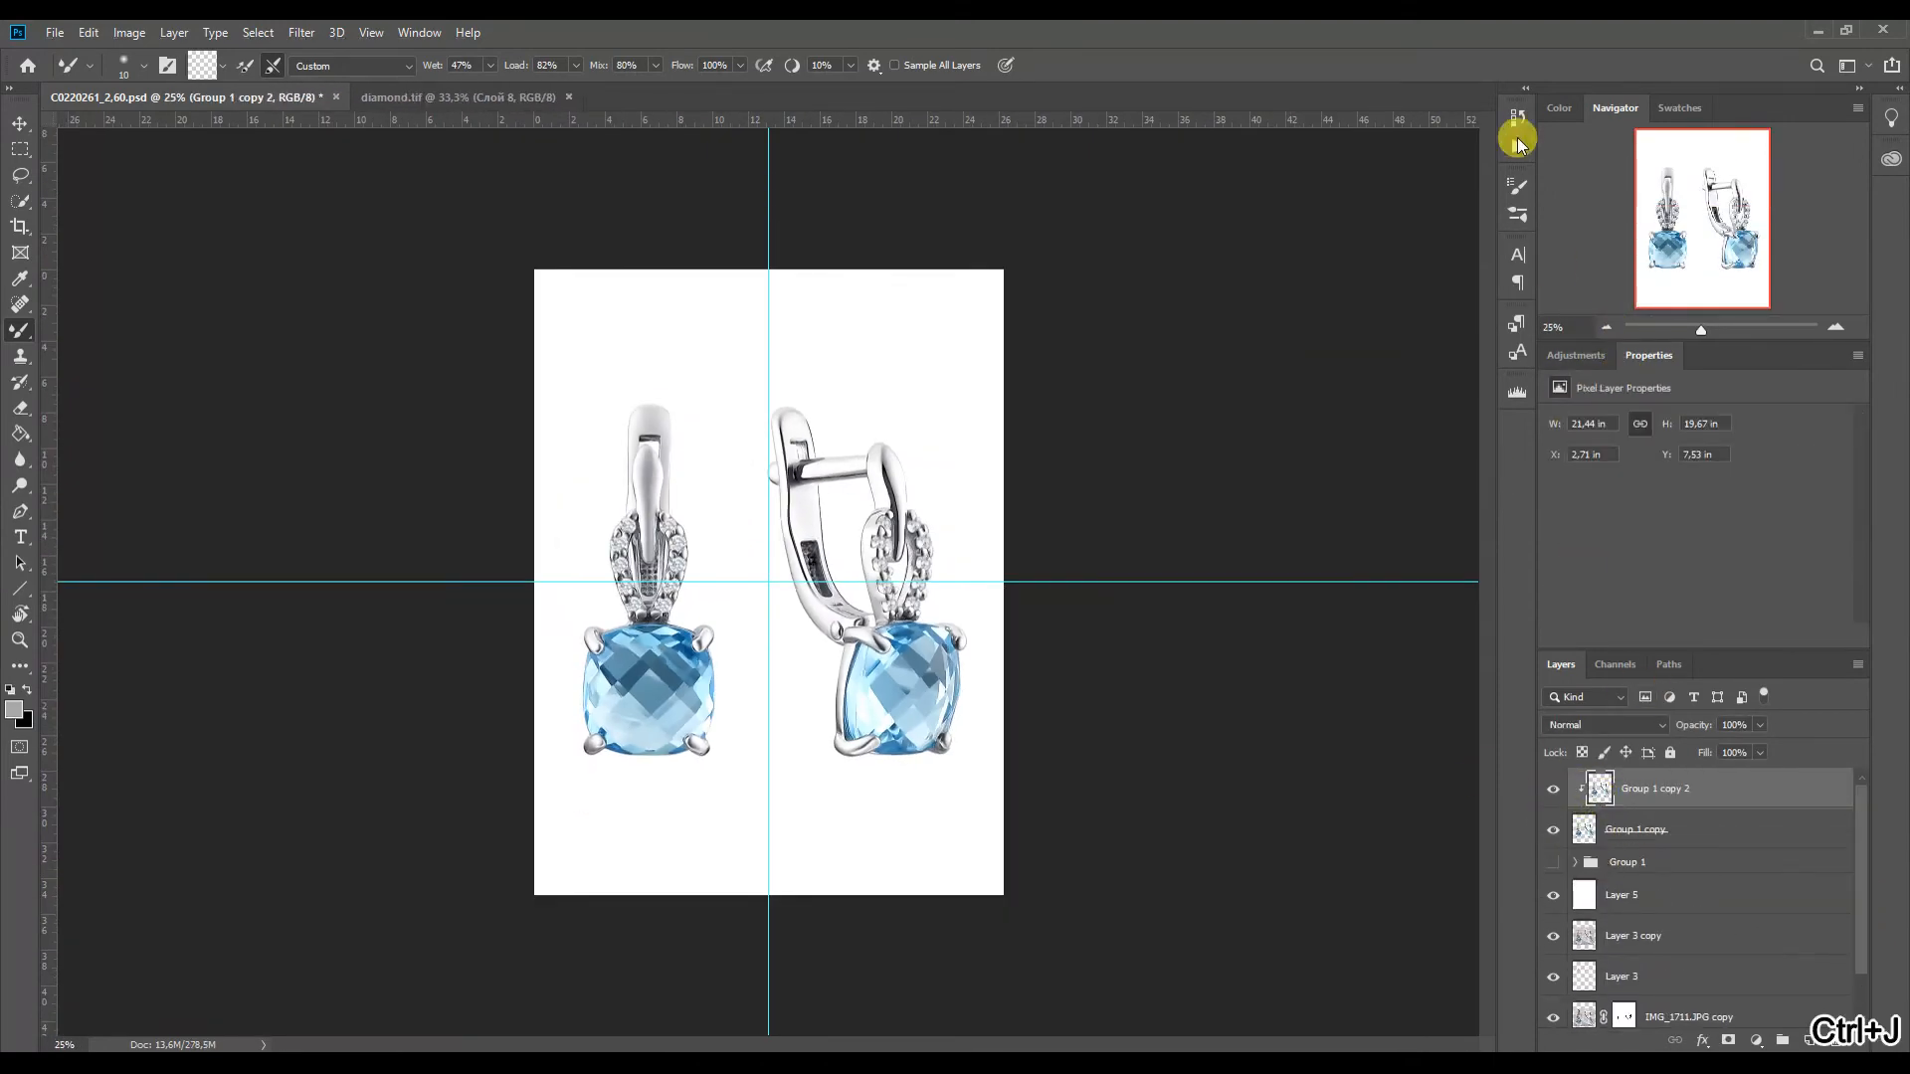
Play a saved action on the clipped Group 1 copy 2 layer
{"action": "left_click", "coordinate": [1518, 145]}
{"action": "scroll", "coordinate": [1352, 646], "scroll_direction": "down", "scroll_amount": 3}
{"action": "left_click", "coordinate": [1351, 638]}
{"action": "left_click", "coordinate": [1371, 696]}
{"action": "left_click", "coordinate": [1518, 146]}
Shift the Group 1 copy and Group 1 copy 2 layers together to about X 2,39 in, Y 7,65 in
{"action": "left_click", "coordinate": [1836, 327]}
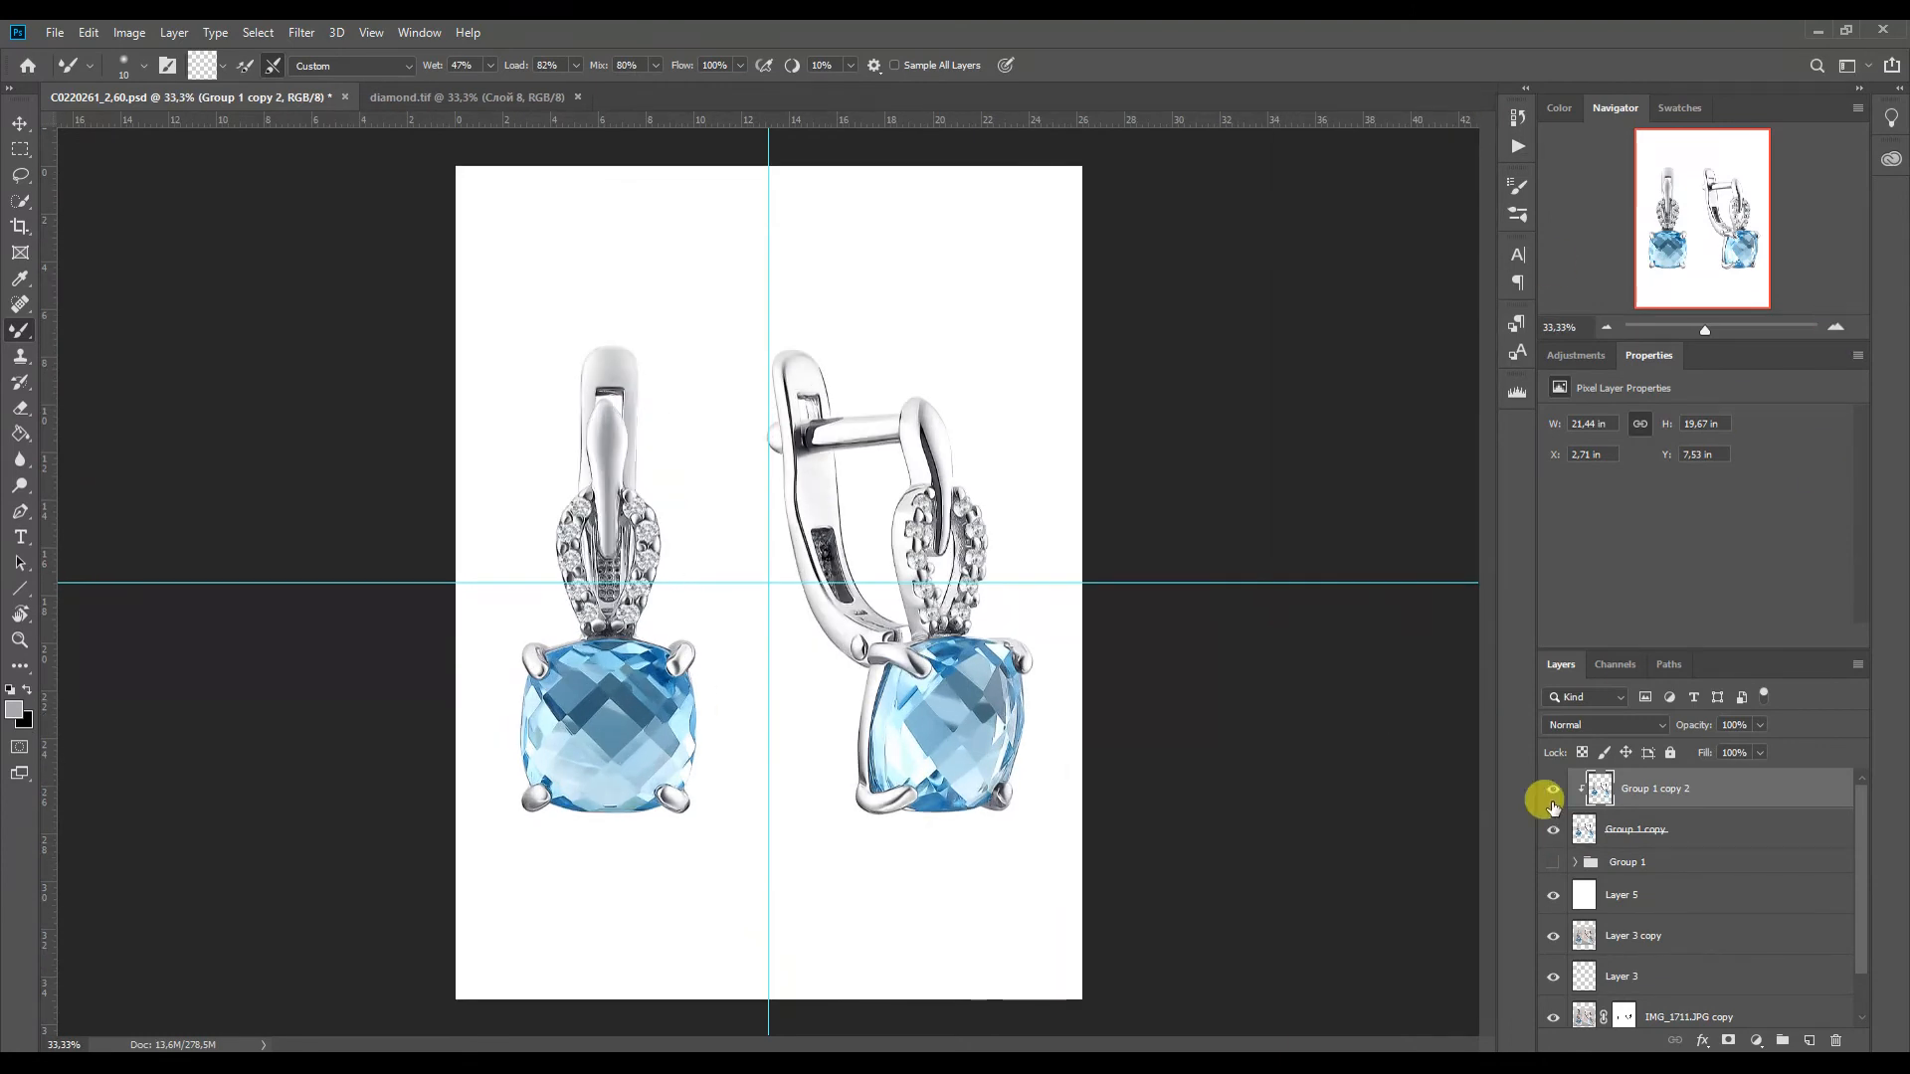
{"action": "left_click", "coordinate": [1644, 831], "text": "shift"}
{"action": "key", "text": "ctrl+t"}
{"action": "left_click_drag", "start_coordinate": [982, 717], "coordinate": [973, 721]}
{"action": "key", "text": "Return"}
Switch to File Explorer and open the shadow file from the ENG_2 shadow folder in Photoshop as a separate document
{"action": "left_click", "coordinate": [203, 1061]}
{"action": "left_click", "coordinate": [631, 86]}
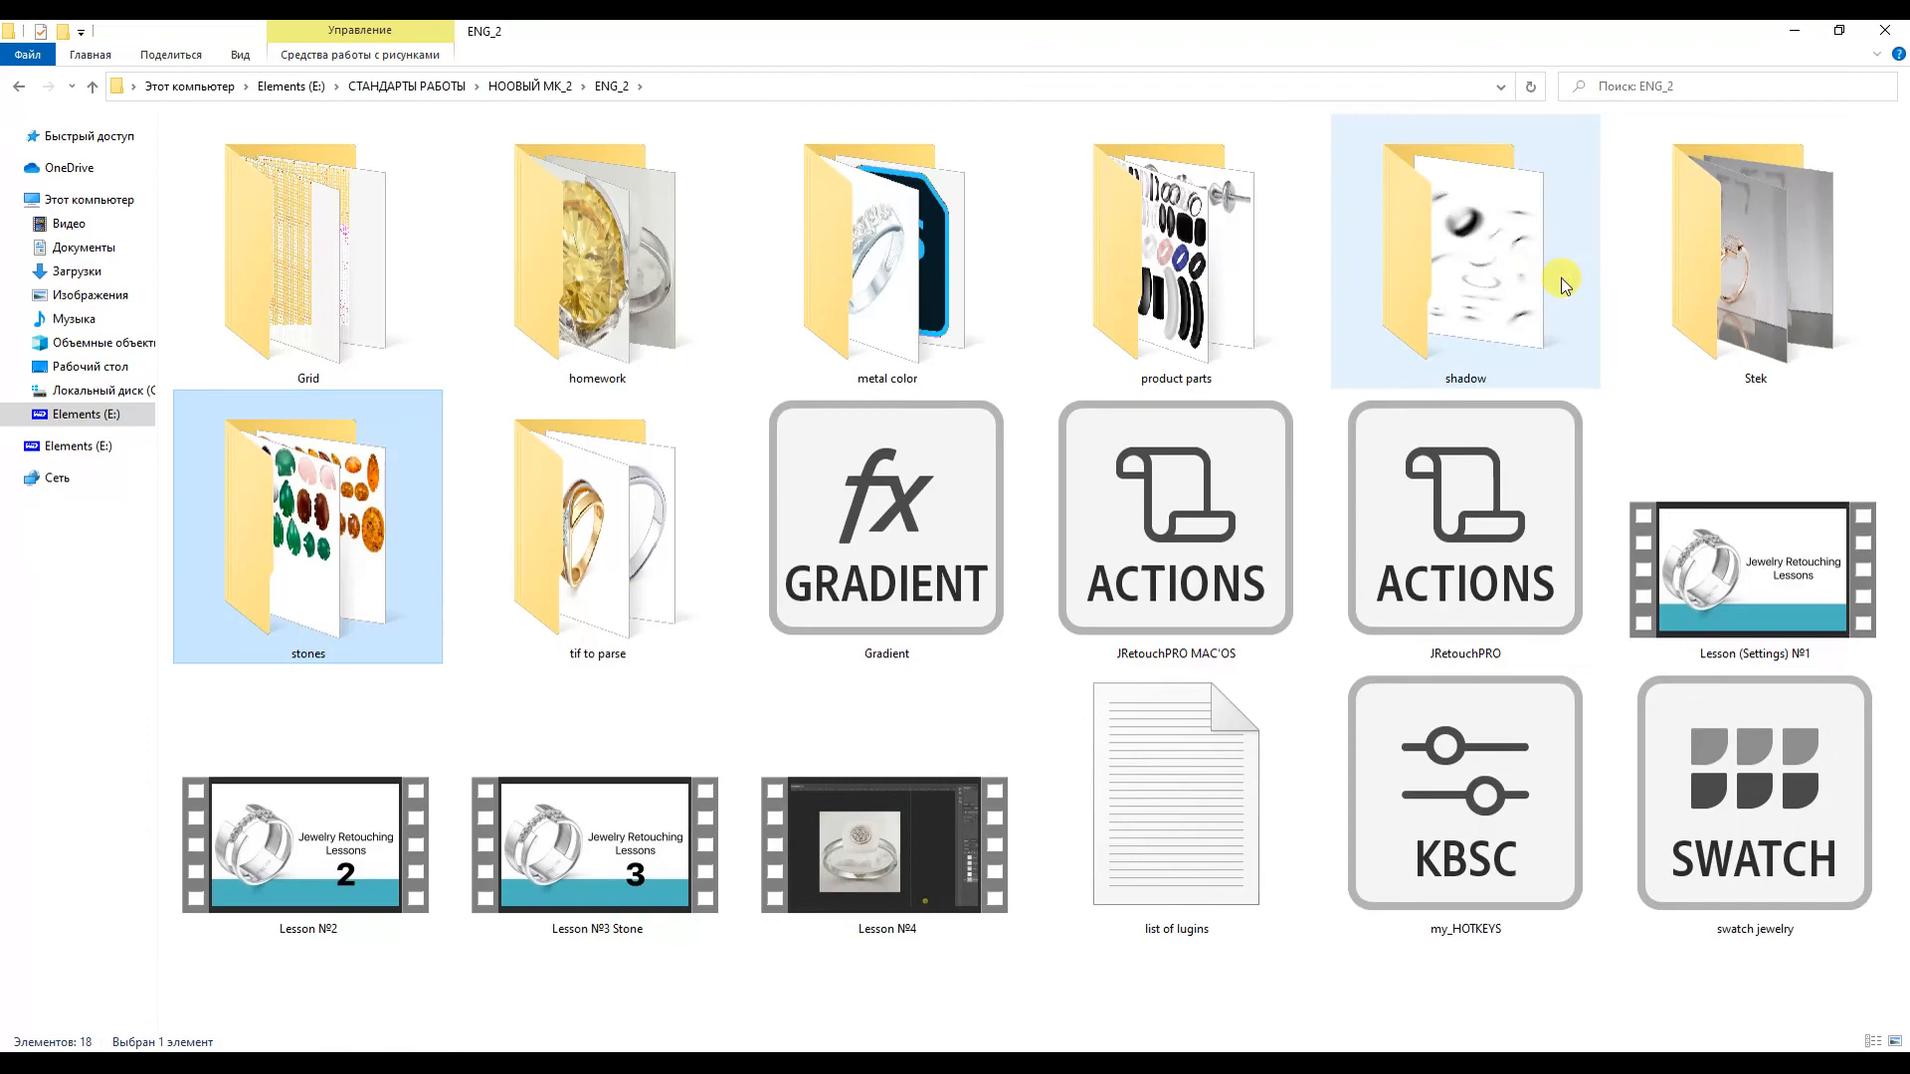
{"action": "double_click", "coordinate": [1532, 271]}
{"action": "left_click", "coordinate": [233, 170]}
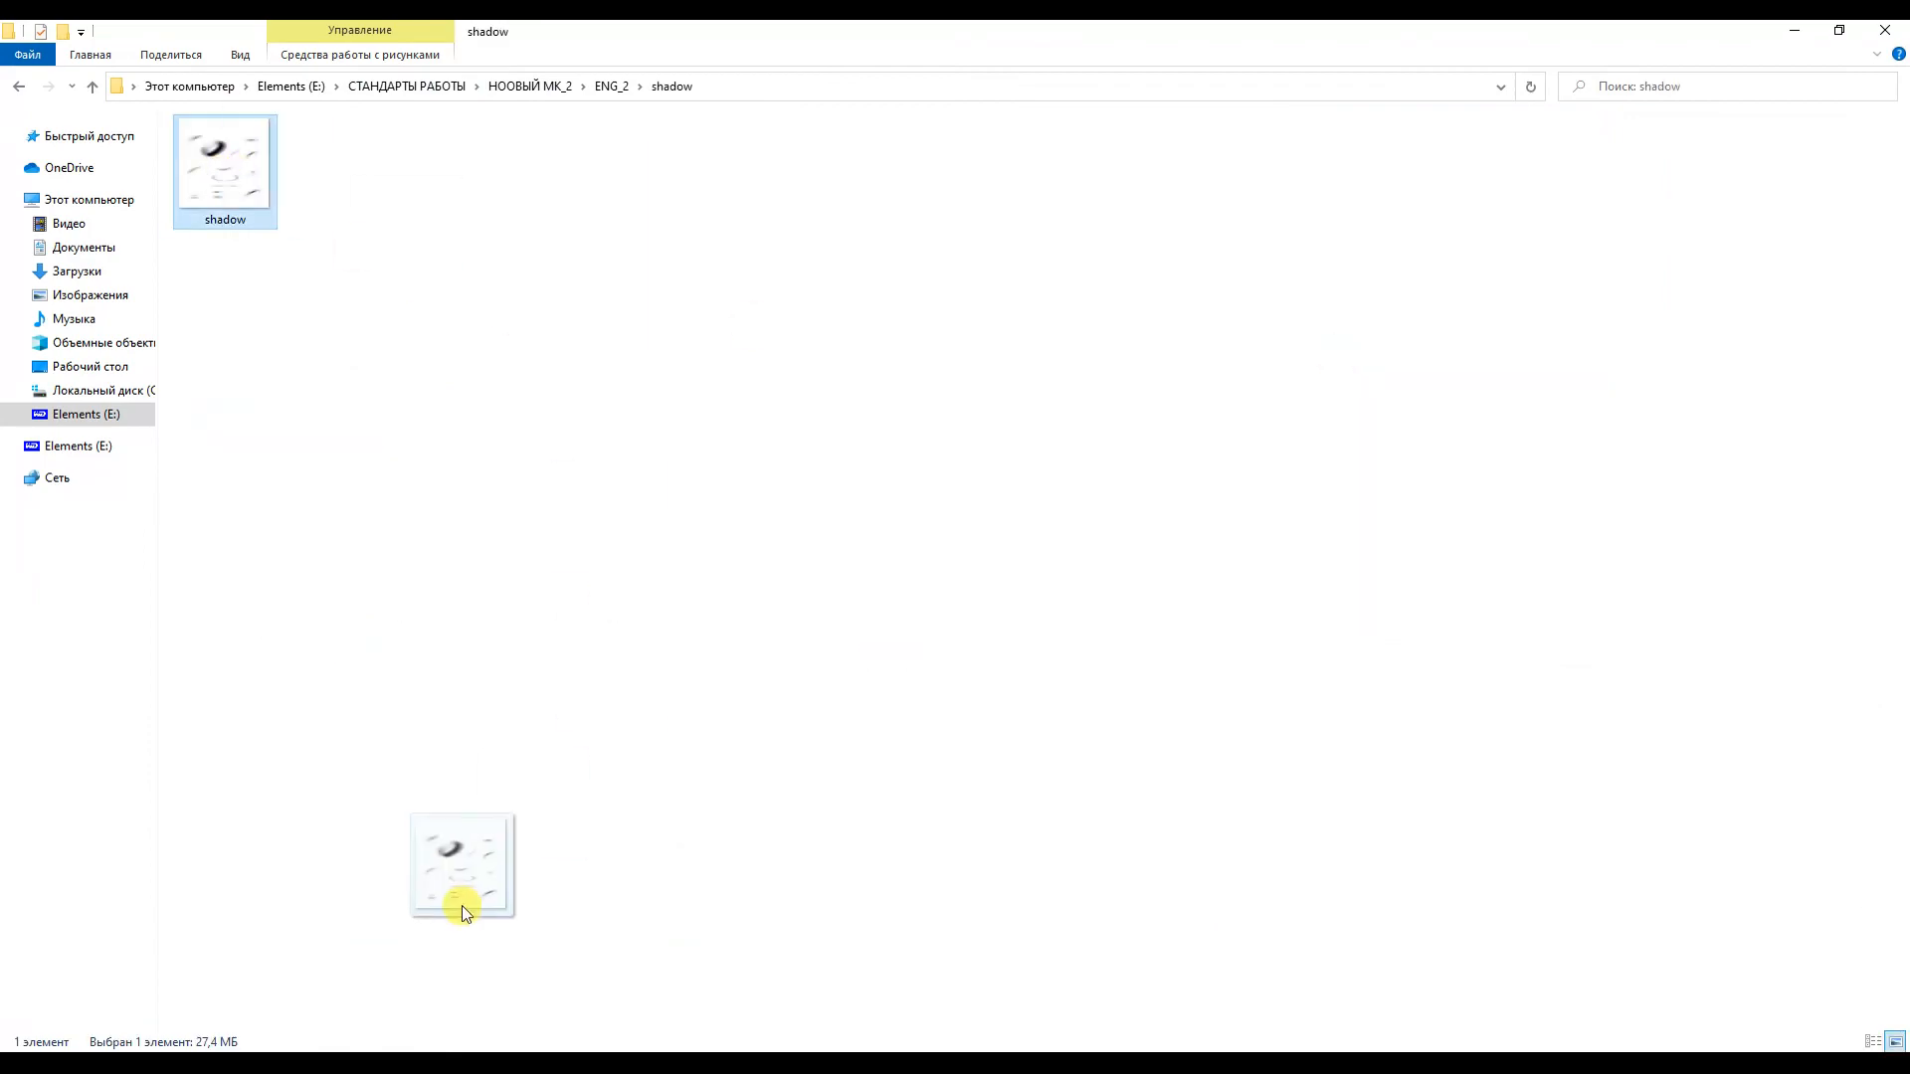
{"action": "left_click_drag", "start_coordinate": [463, 907], "coordinate": [783, 100]}
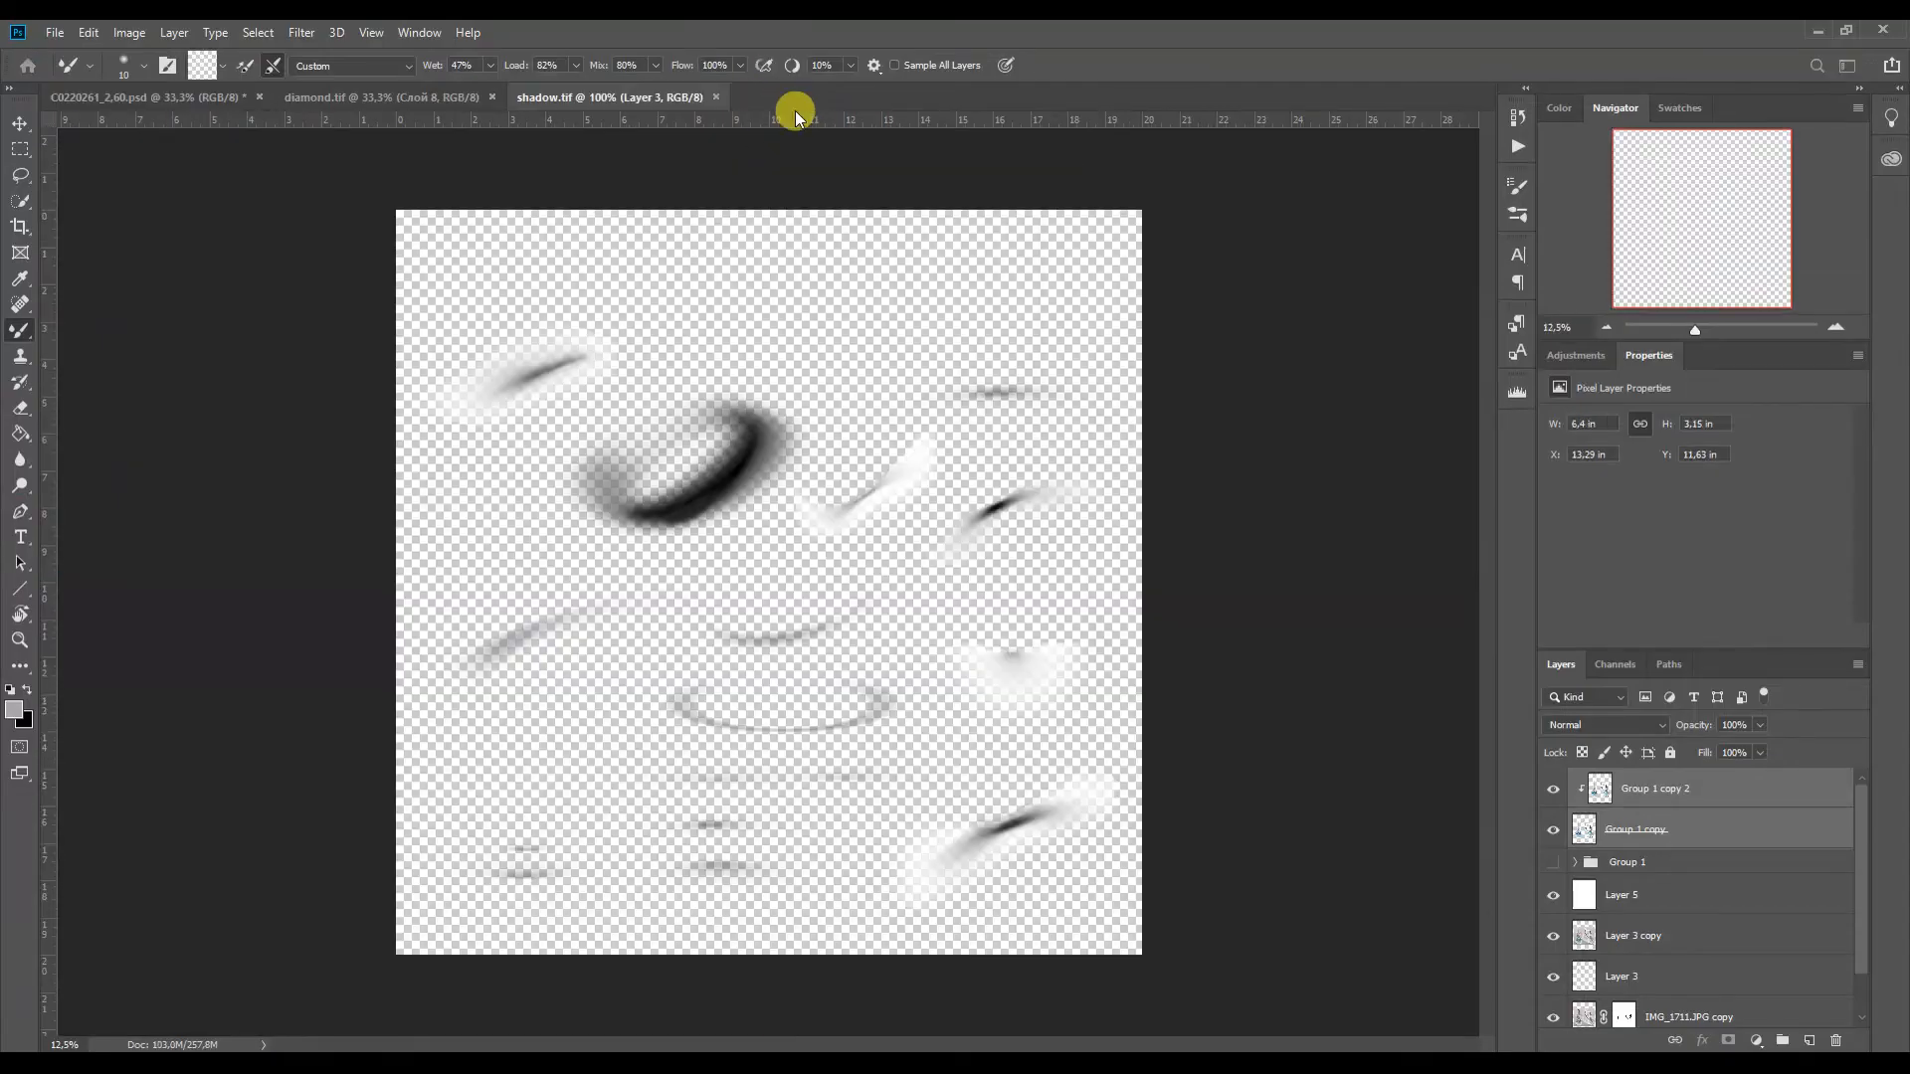
Copy a soft horizontal shadow from shadow.tif into the earring document and scale it to fit beneath the front-view earring's stone
{"action": "left_click", "coordinate": [20, 124]}
{"action": "left_click_drag", "start_coordinate": [722, 865], "coordinate": [639, 882]}
{"action": "key", "text": "ctrl+t"}
{"action": "left_click_drag", "start_coordinate": [887, 921], "coordinate": [755, 887]}
{"action": "left_click_drag", "start_coordinate": [657, 877], "coordinate": [638, 827]}
{"action": "key", "text": "Return"}
Order the shadow layer directly below Group 1 and fit it to about 10,28 × 1,74 in under the front-view stone
{"action": "left_click_drag", "start_coordinate": [1611, 788], "coordinate": [1585, 900]}
{"action": "key", "text": "ctrl+t"}
{"action": "key", "text": "Return"}
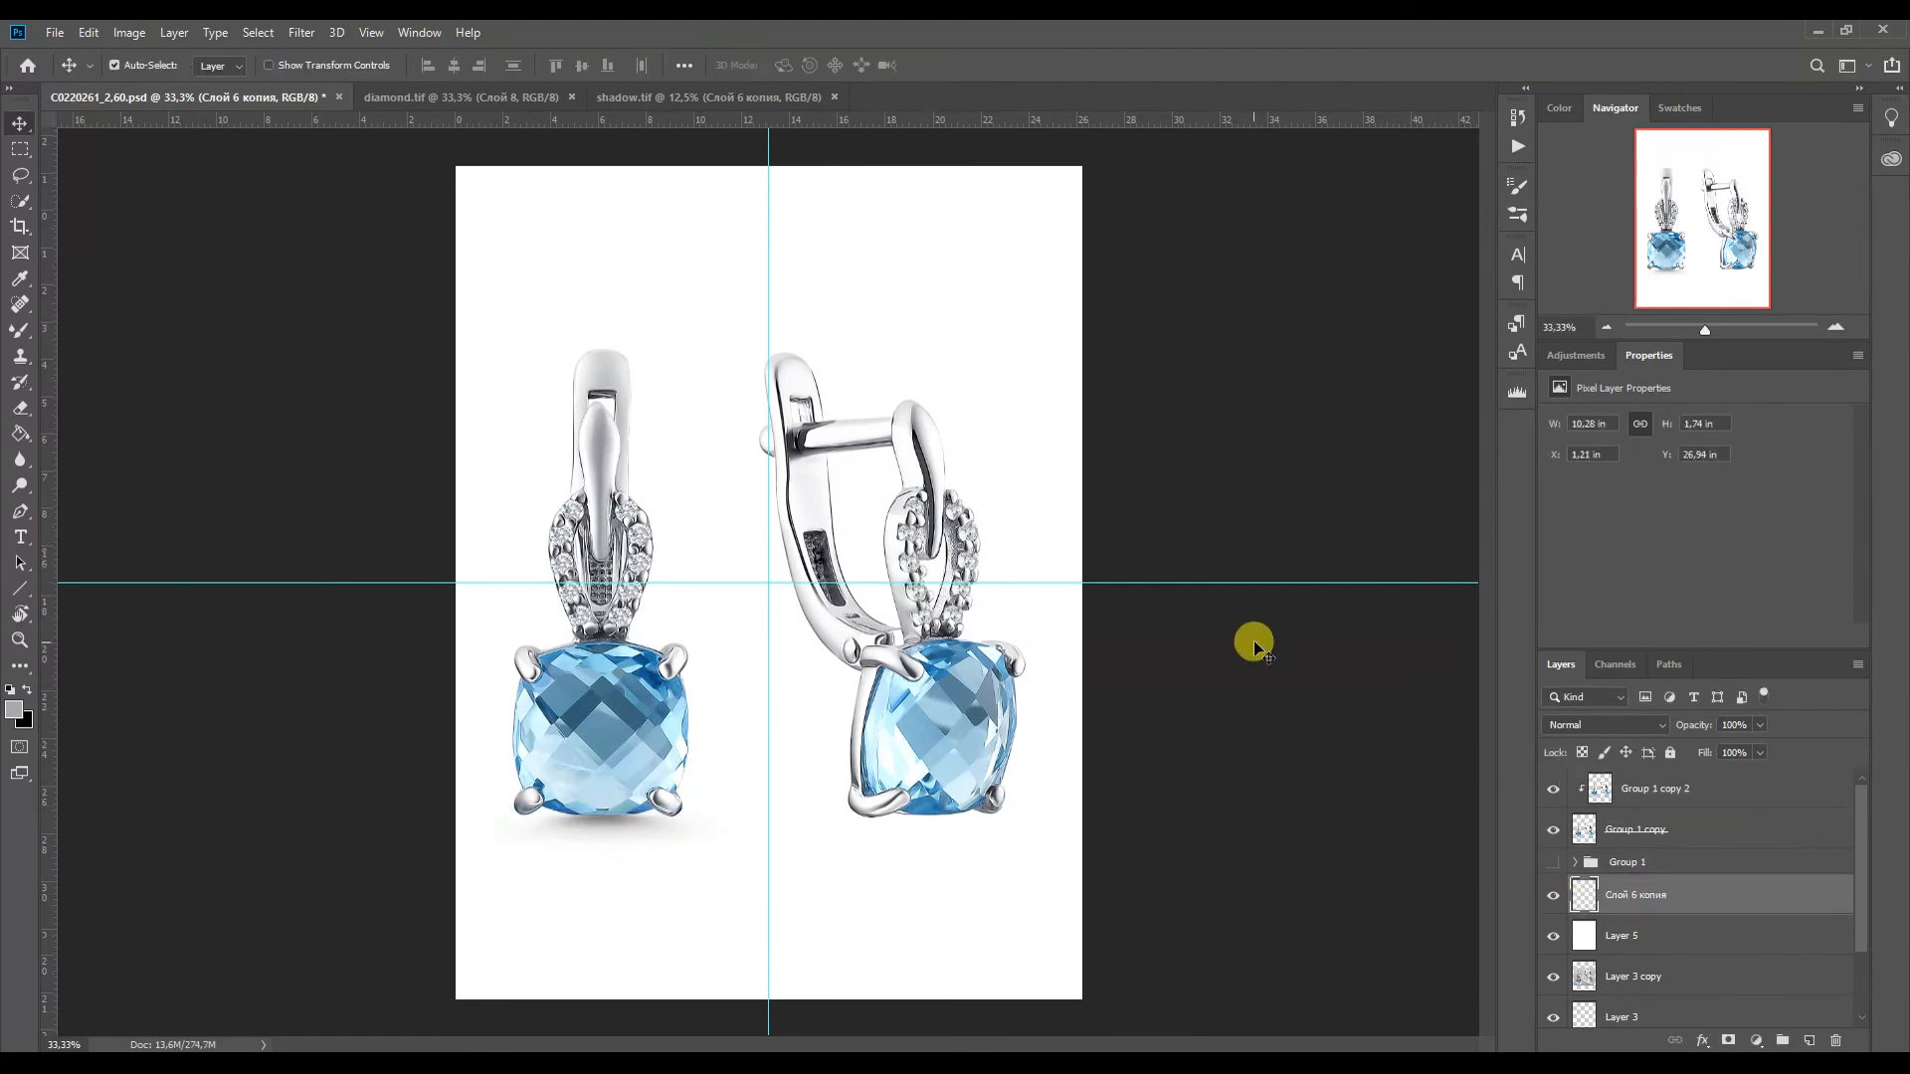
Duplicate the shadow layer and place the copy beneath the side-view earring's stone, at about X 14,85 in
{"action": "key", "text": "ctrl+j"}
{"action": "key", "text": "ctrl+t"}
{"action": "left_click_drag", "start_coordinate": [702, 831], "coordinate": [1026, 652]}
{"action": "key", "text": "Return"}
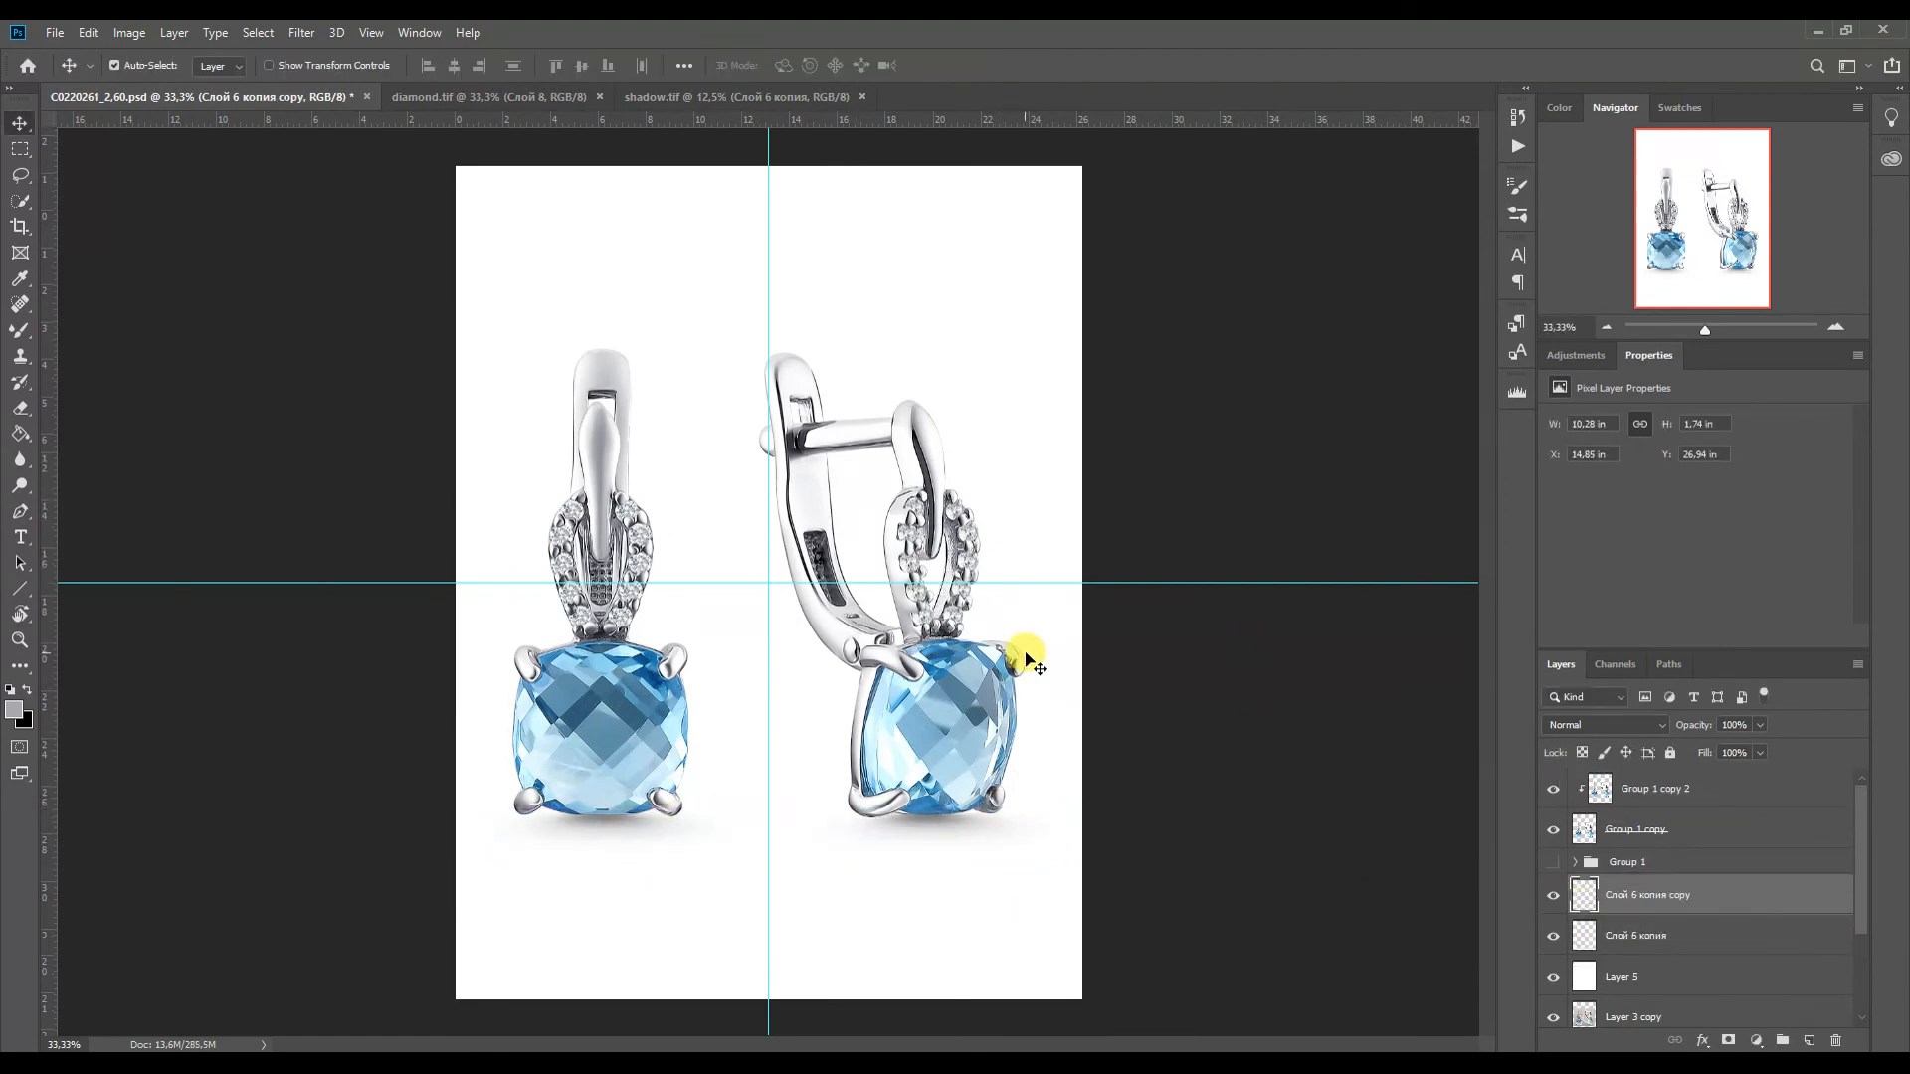
Open the grid ins image from the Grid folder in Photoshop as a separate document
{"action": "left_click", "coordinate": [1609, 328]}
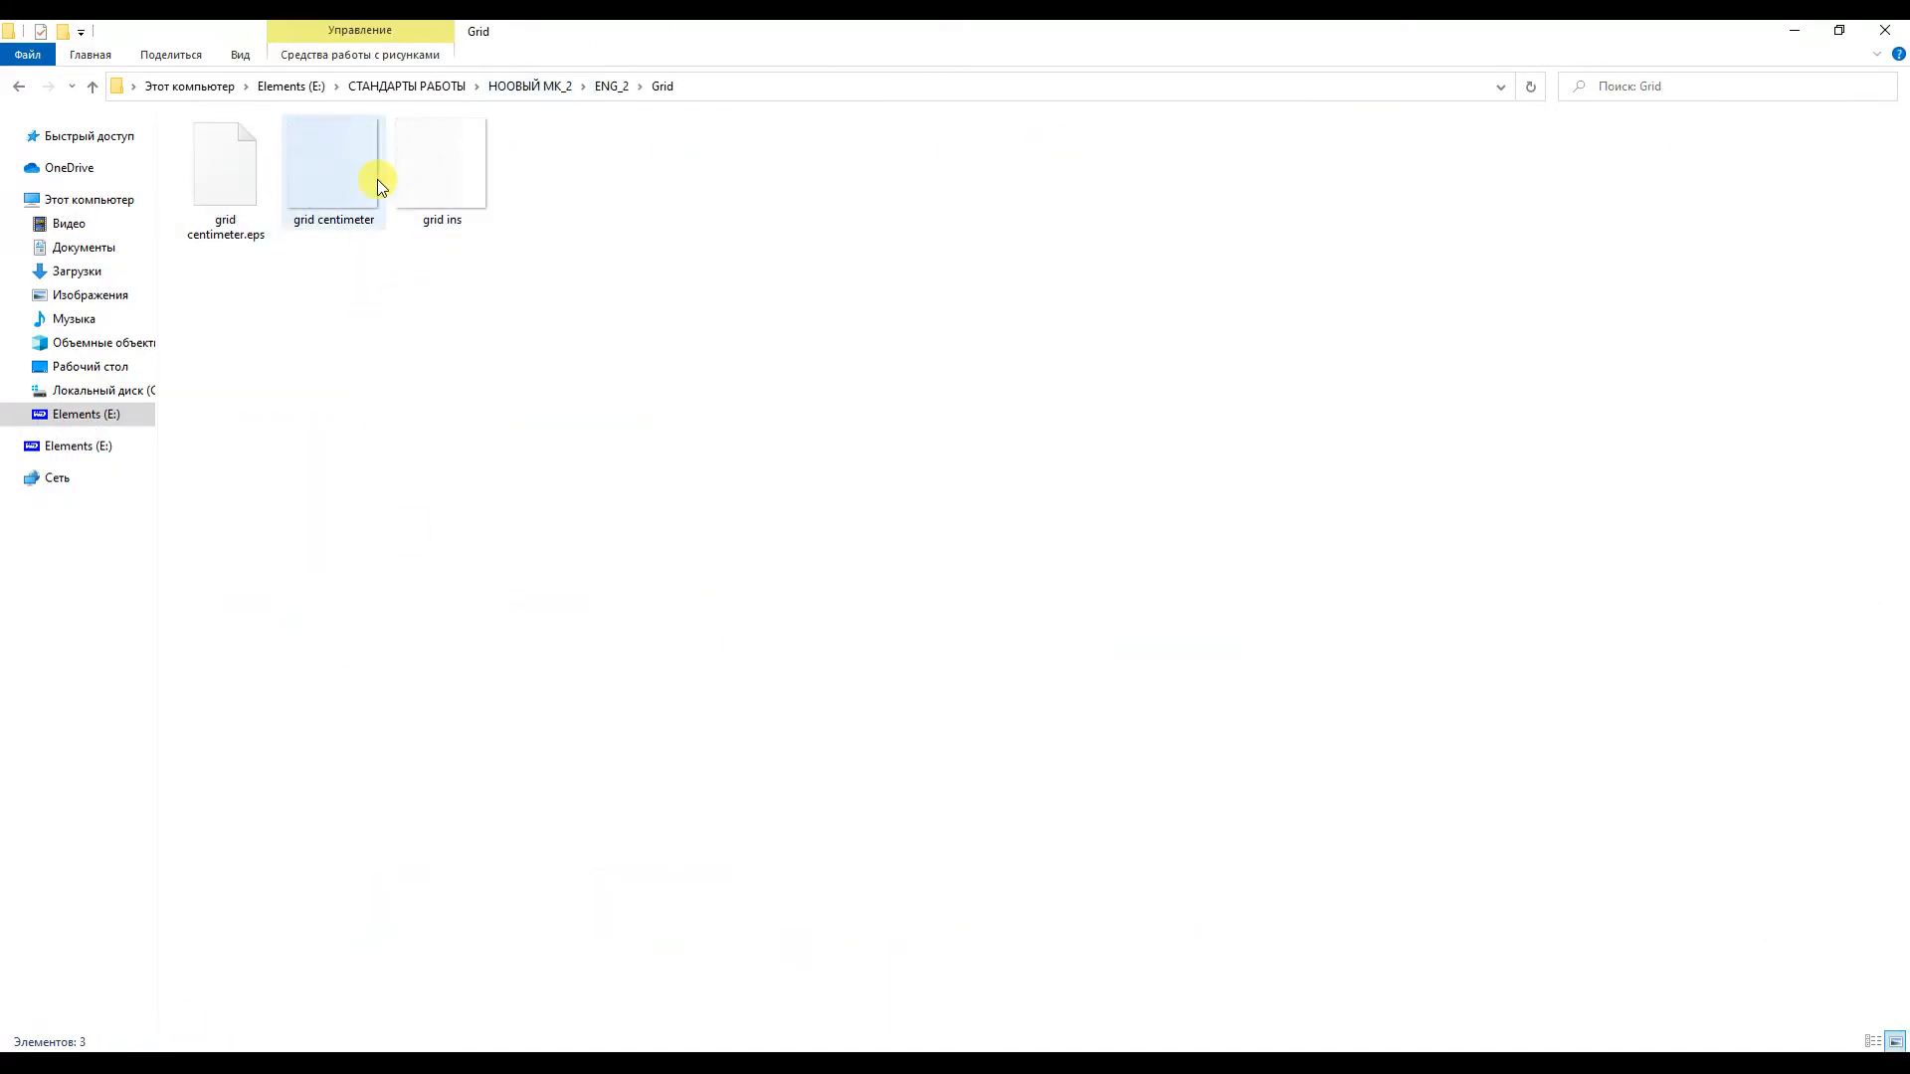
{"action": "left_click_drag", "start_coordinate": [441, 170], "coordinate": [443, 227]}
{"action": "left_click_drag", "start_coordinate": [337, 869], "coordinate": [943, 119]}
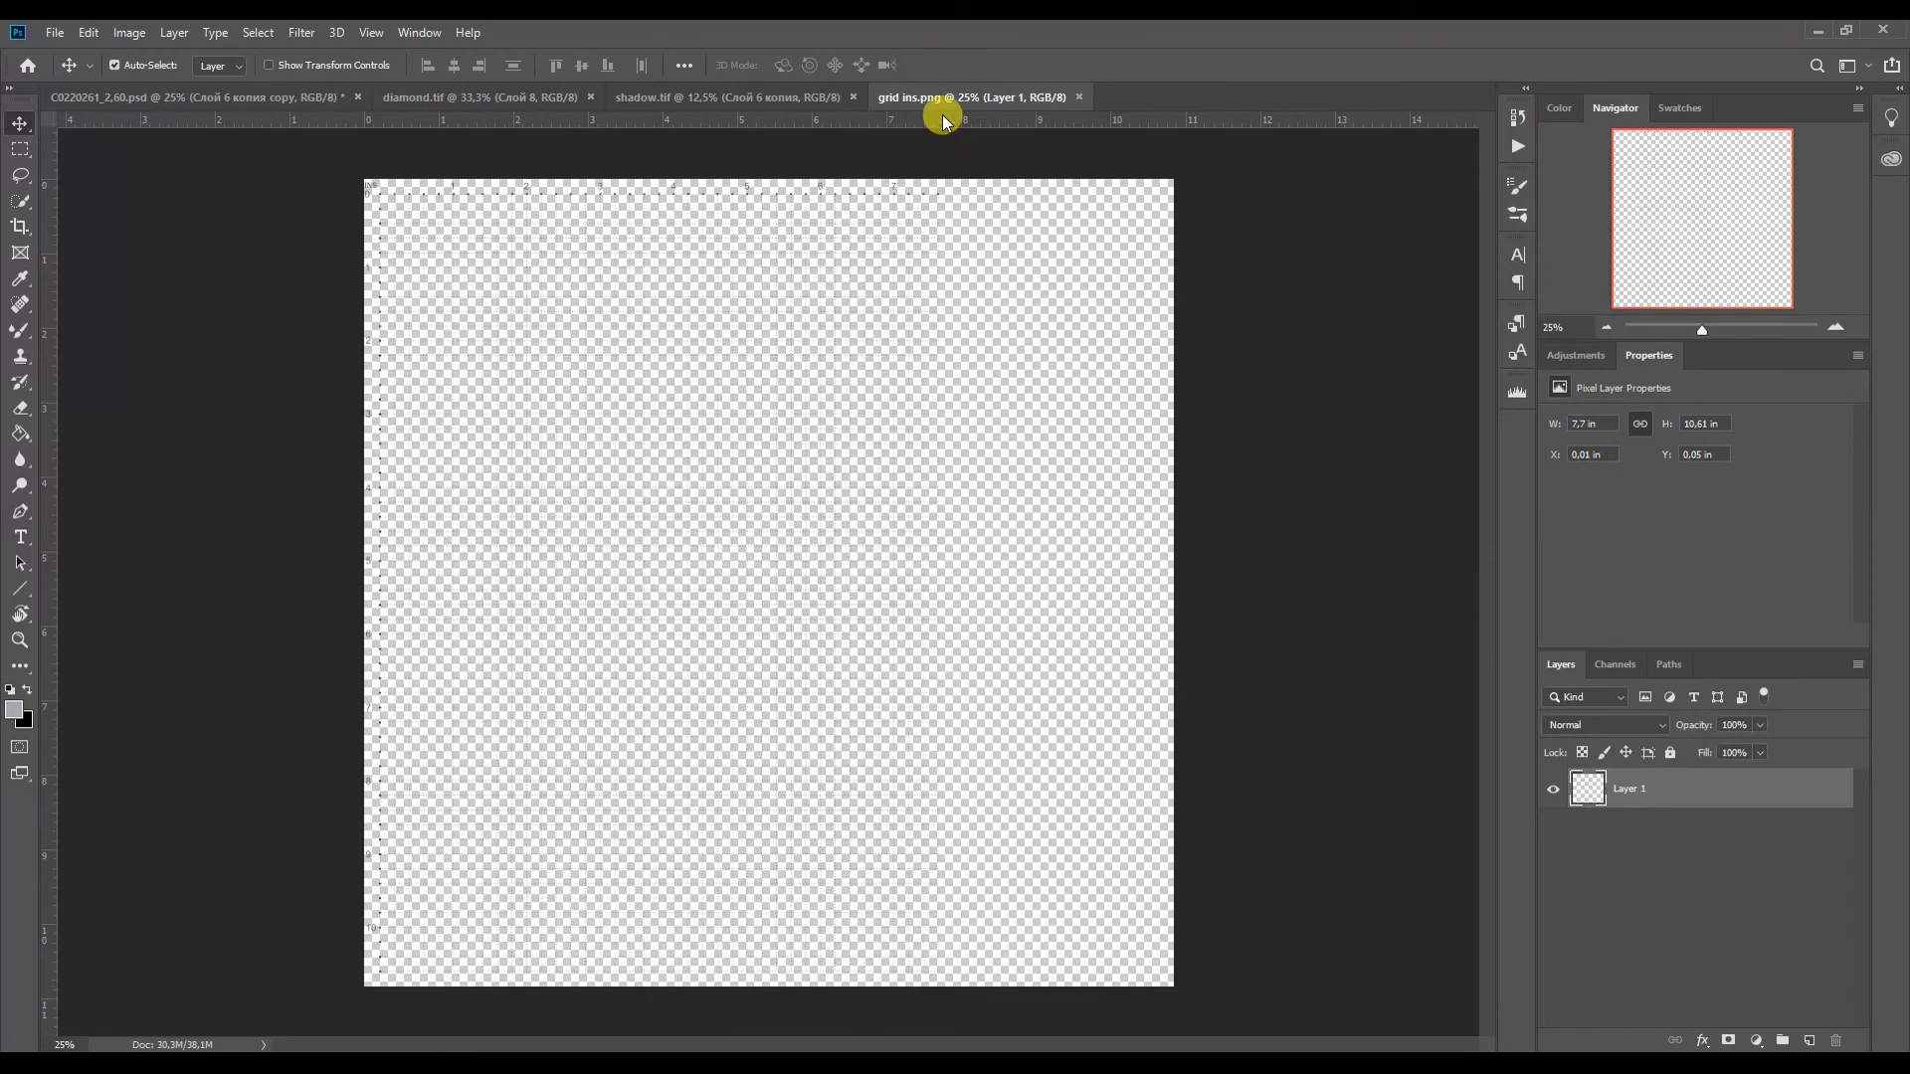
Add a new layer below the grid's Layer 1 and fill it with white
{"action": "left_click", "coordinate": [1812, 1036]}
{"action": "left_click_drag", "start_coordinate": [1588, 791], "coordinate": [1566, 838]}
{"action": "left_click", "coordinate": [20, 434]}
{"action": "left_click", "coordinate": [10, 690]}
{"action": "left_click", "coordinate": [27, 690]}
{"action": "left_click", "coordinate": [448, 498]}
Merge duplicates of Group 1 copy and Group 1 copy 2, and copy the merged earrings into grid ins.png above the grid layer
{"action": "left_click", "coordinate": [20, 124]}
{"action": "left_click", "coordinate": [251, 96]}
{"action": "left_click", "coordinate": [1604, 835]}
{"action": "left_click", "coordinate": [1592, 786], "text": "shift"}
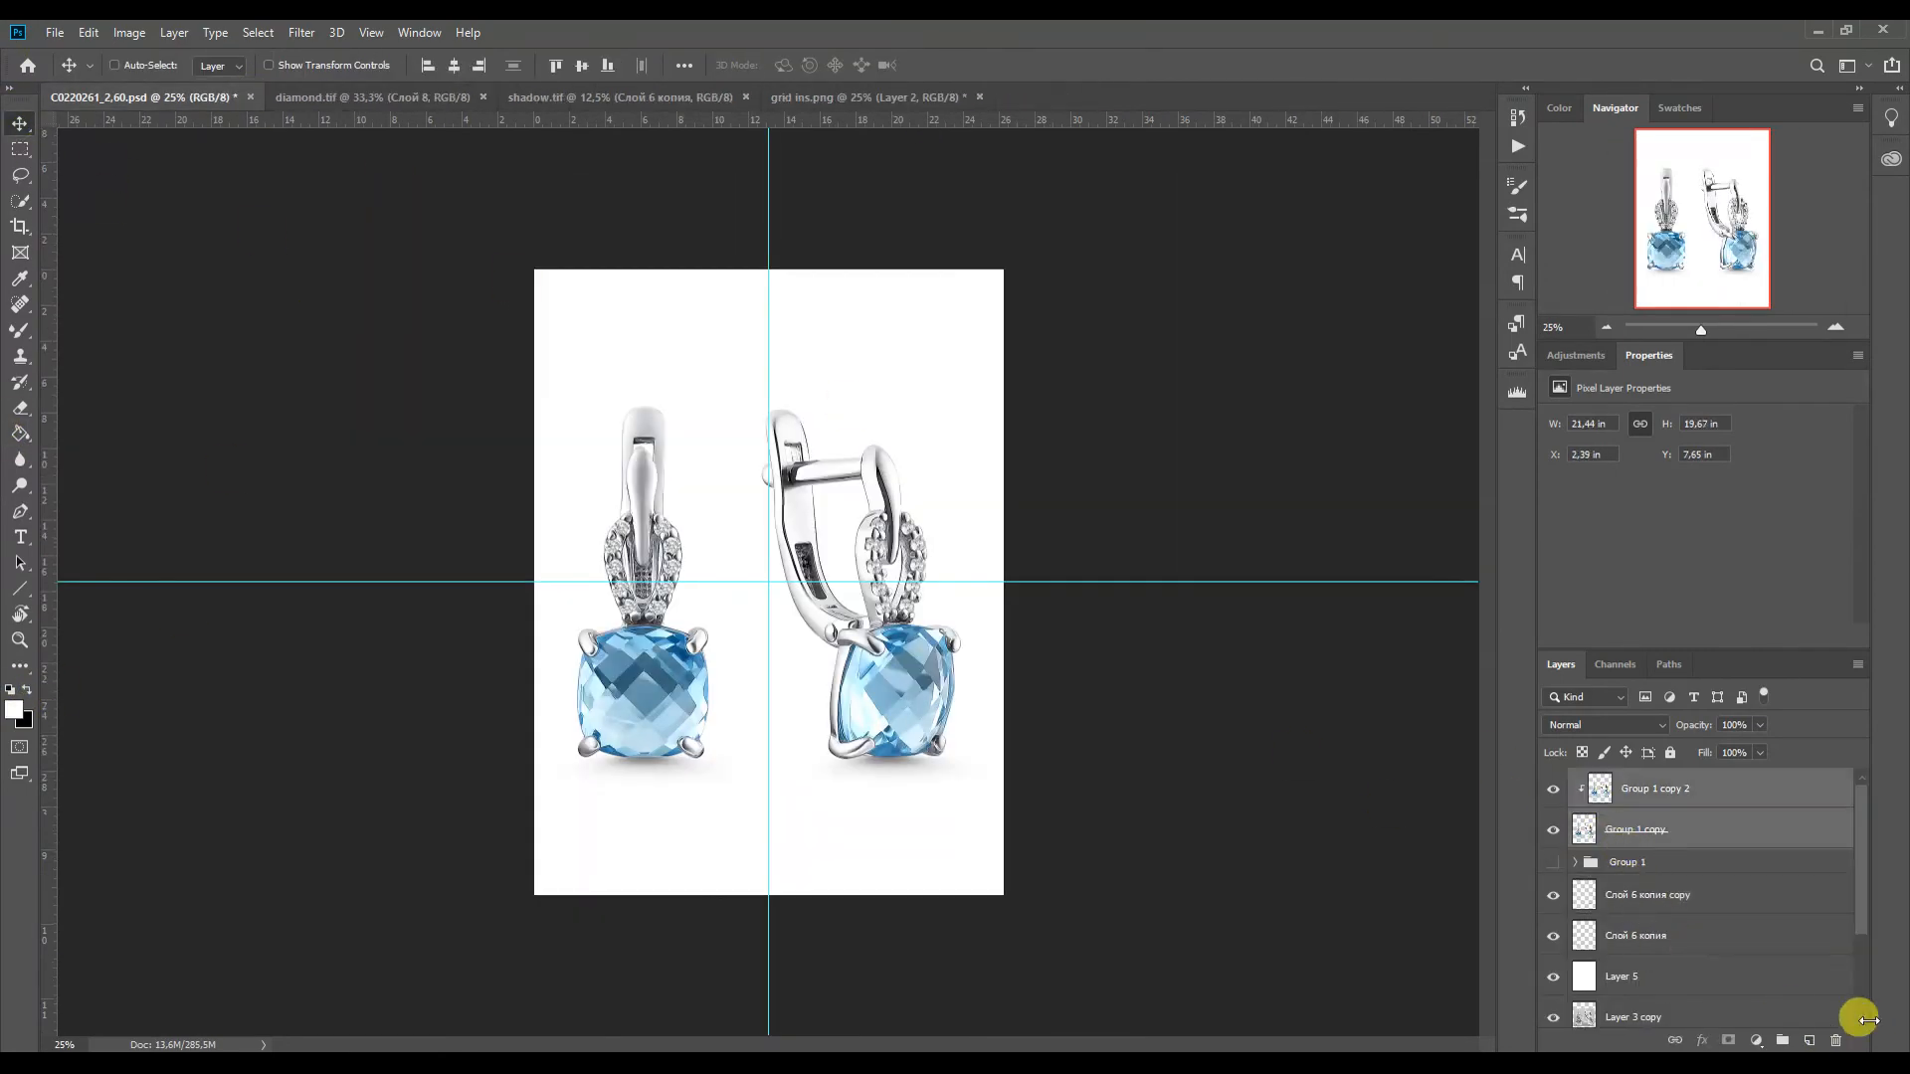
{"action": "key", "text": "ctrl+j"}
{"action": "key", "text": "ctrl+e"}
{"action": "left_click_drag", "start_coordinate": [1589, 789], "coordinate": [686, 403]}
{"action": "key", "text": "ctrl+]"}
Scale the earrings to about 1,01 × 0,93 in and align them with the zero corner of the inch grid
{"action": "key", "text": "ctrl+t"}
{"action": "left_click_drag", "start_coordinate": [876, 577], "coordinate": [636, 360]}
{"action": "left_click_drag", "start_coordinate": [618, 330], "coordinate": [511, 308]}
{"action": "left_click", "coordinate": [1840, 327]}
{"action": "left_click", "coordinate": [1840, 327]}
{"action": "left_click", "coordinate": [1840, 327]}
{"action": "left_click_drag", "start_coordinate": [1691, 214], "coordinate": [1574, 142]}
{"action": "left_click_drag", "start_coordinate": [513, 552], "coordinate": [317, 341]}
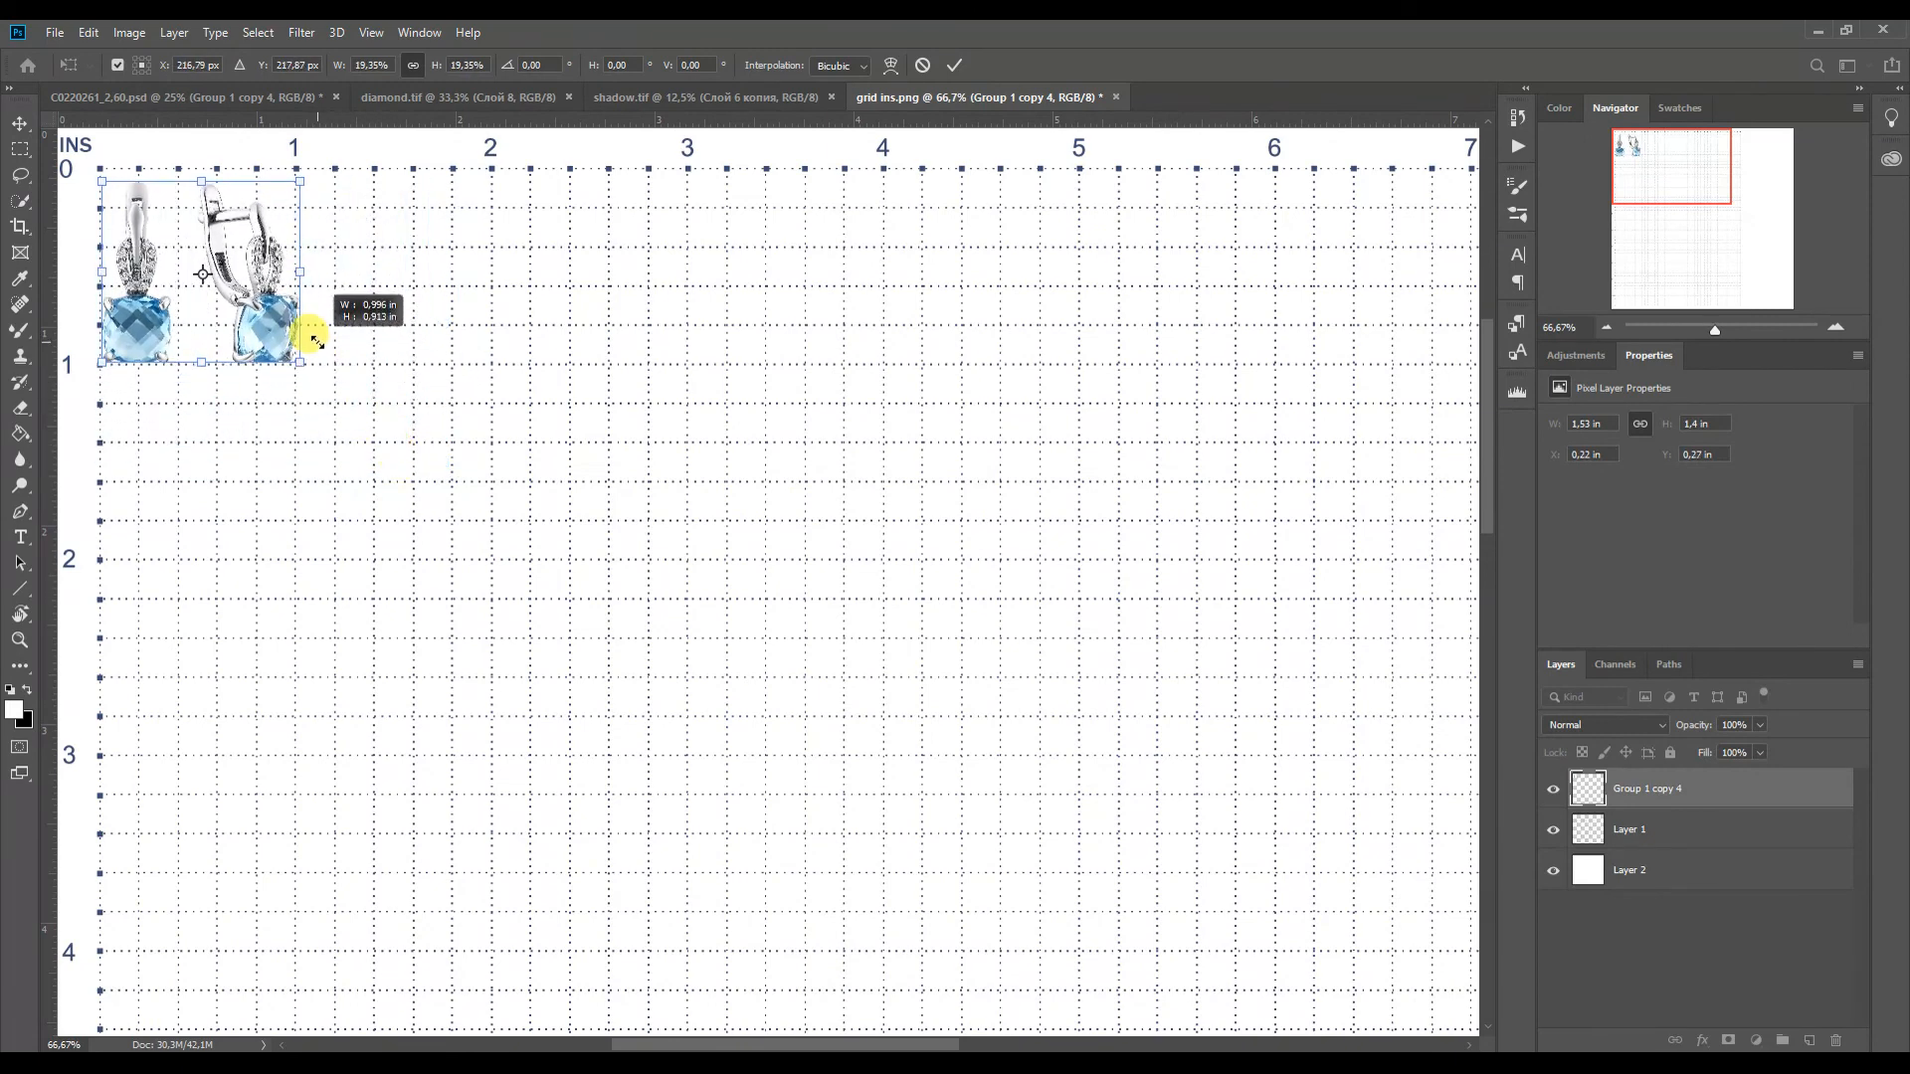
{"action": "mouse_move", "coordinate": [317, 341]}
{"action": "left_mouse_down"}
{"action": "mouse_move", "coordinate": [265, 300]}
{"action": "mouse_move", "coordinate": [303, 356]}
{"action": "left_mouse_up"}
{"action": "key", "text": "Return"}
Crop the grid document at a 3:4 ratio around the earrings, keeping the ruler corner and about 2 in of width
{"action": "left_click", "coordinate": [20, 230]}
{"action": "left_click", "coordinate": [1608, 328]}
{"action": "left_click", "coordinate": [1608, 329]}
{"action": "left_click", "coordinate": [1608, 328]}
{"action": "left_click_drag", "start_coordinate": [1075, 990], "coordinate": [875, 726]}
{"action": "left_click_drag", "start_coordinate": [831, 555], "coordinate": [916, 574]}
{"action": "left_click_drag", "start_coordinate": [869, 725], "coordinate": [839, 665]}
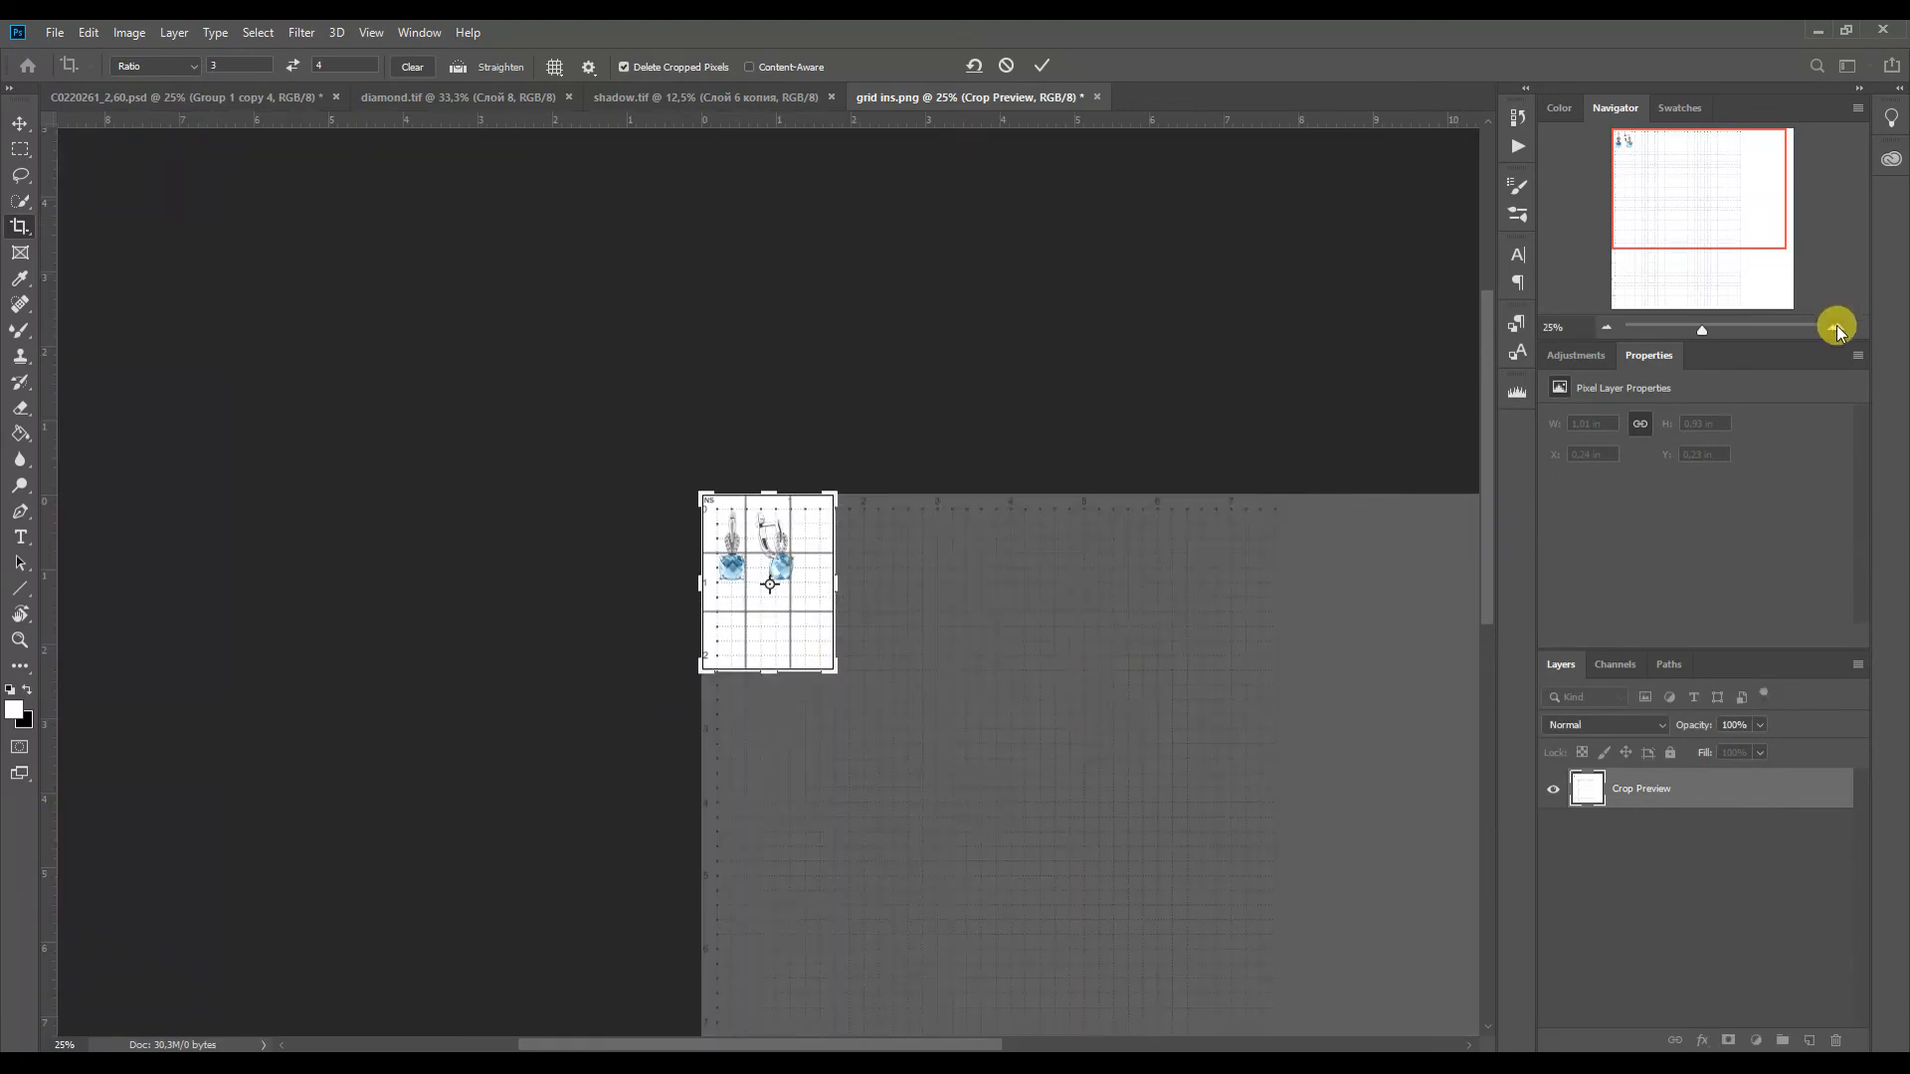
{"action": "left_click", "coordinate": [1838, 327]}
{"action": "left_click", "coordinate": [1838, 327]}
{"action": "left_click", "coordinate": [1838, 326]}
{"action": "mouse_move", "coordinate": [945, 819]}
{"action": "left_mouse_down"}
{"action": "mouse_move", "coordinate": [917, 780]}
{"action": "mouse_move", "coordinate": [955, 836]}
{"action": "left_mouse_up"}
{"action": "key", "text": "Return"}
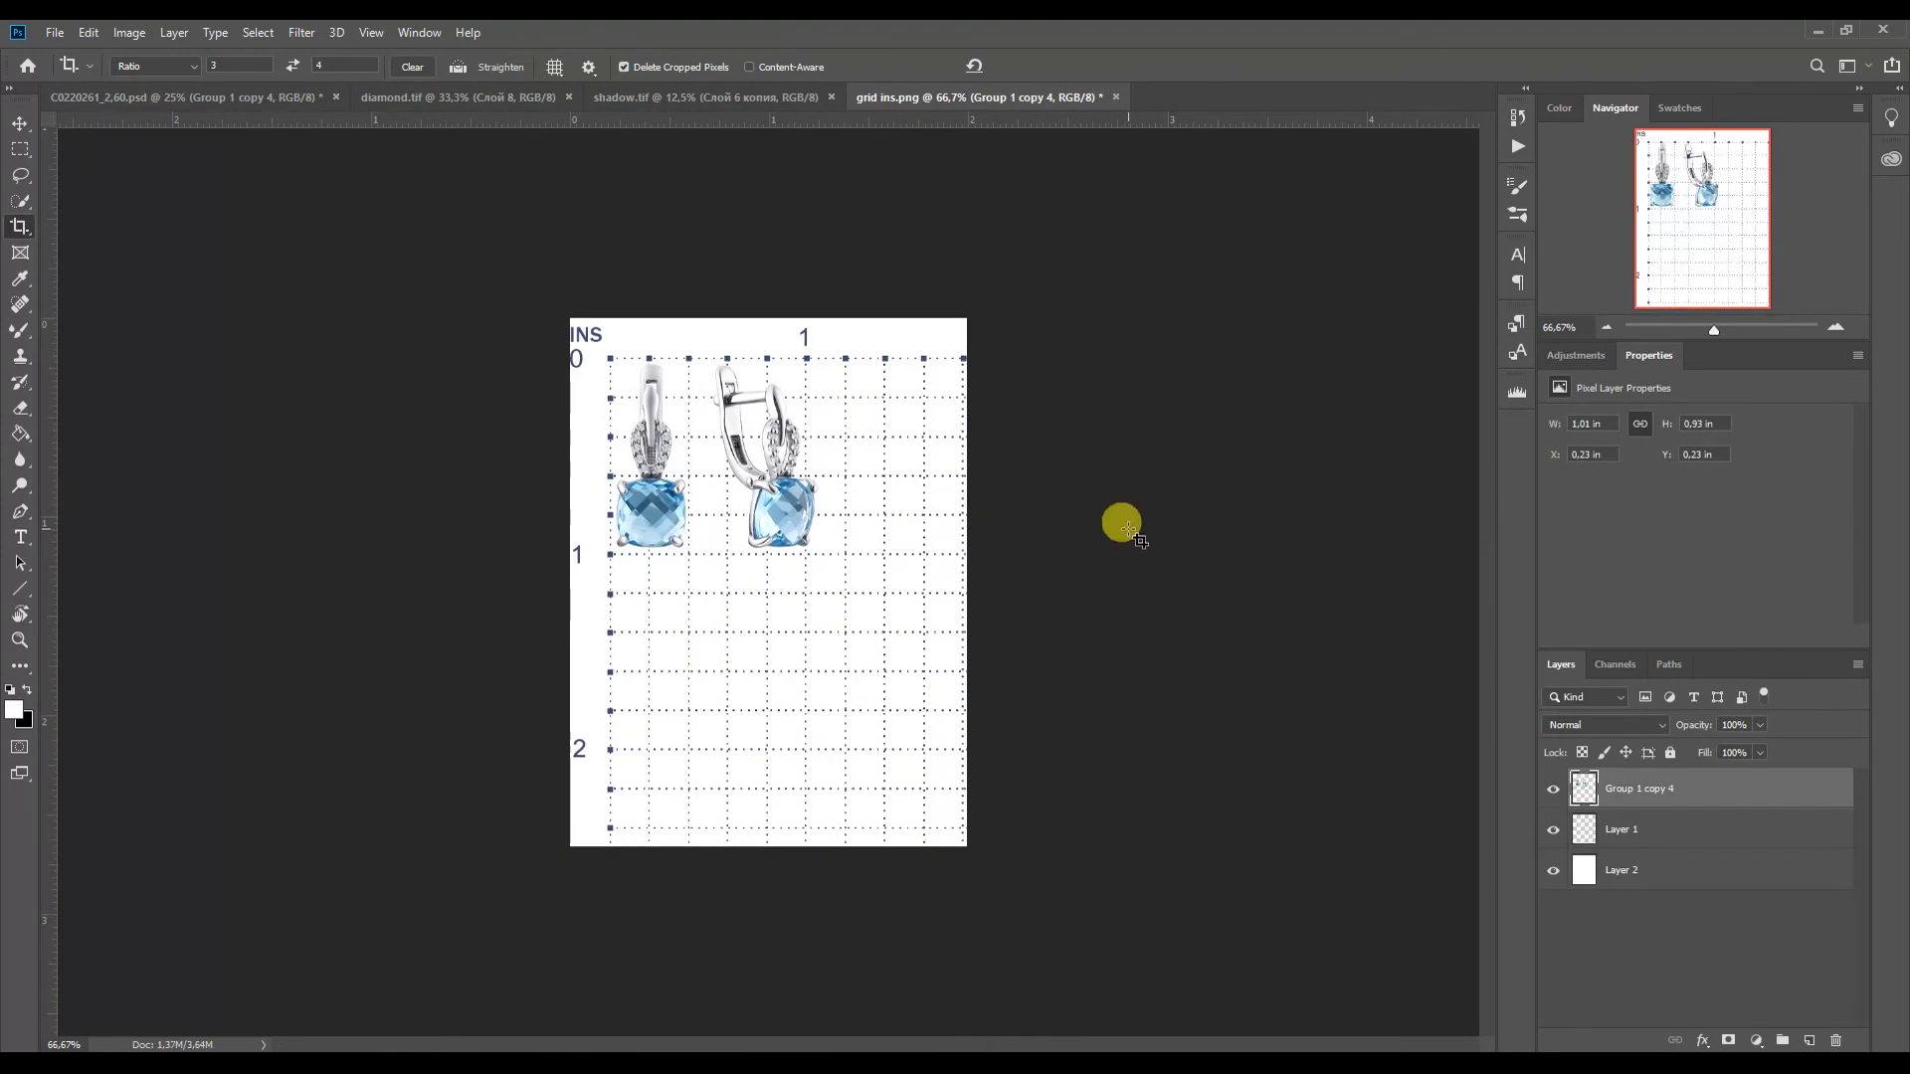
Return to the earring document and group the layers from Group 1 copy 4 down to Layer 5
{"action": "left_click", "coordinate": [754, 97]}
{"action": "left_click", "coordinate": [487, 97]}
{"action": "left_click", "coordinate": [281, 97]}
{"action": "left_click", "coordinate": [20, 127]}
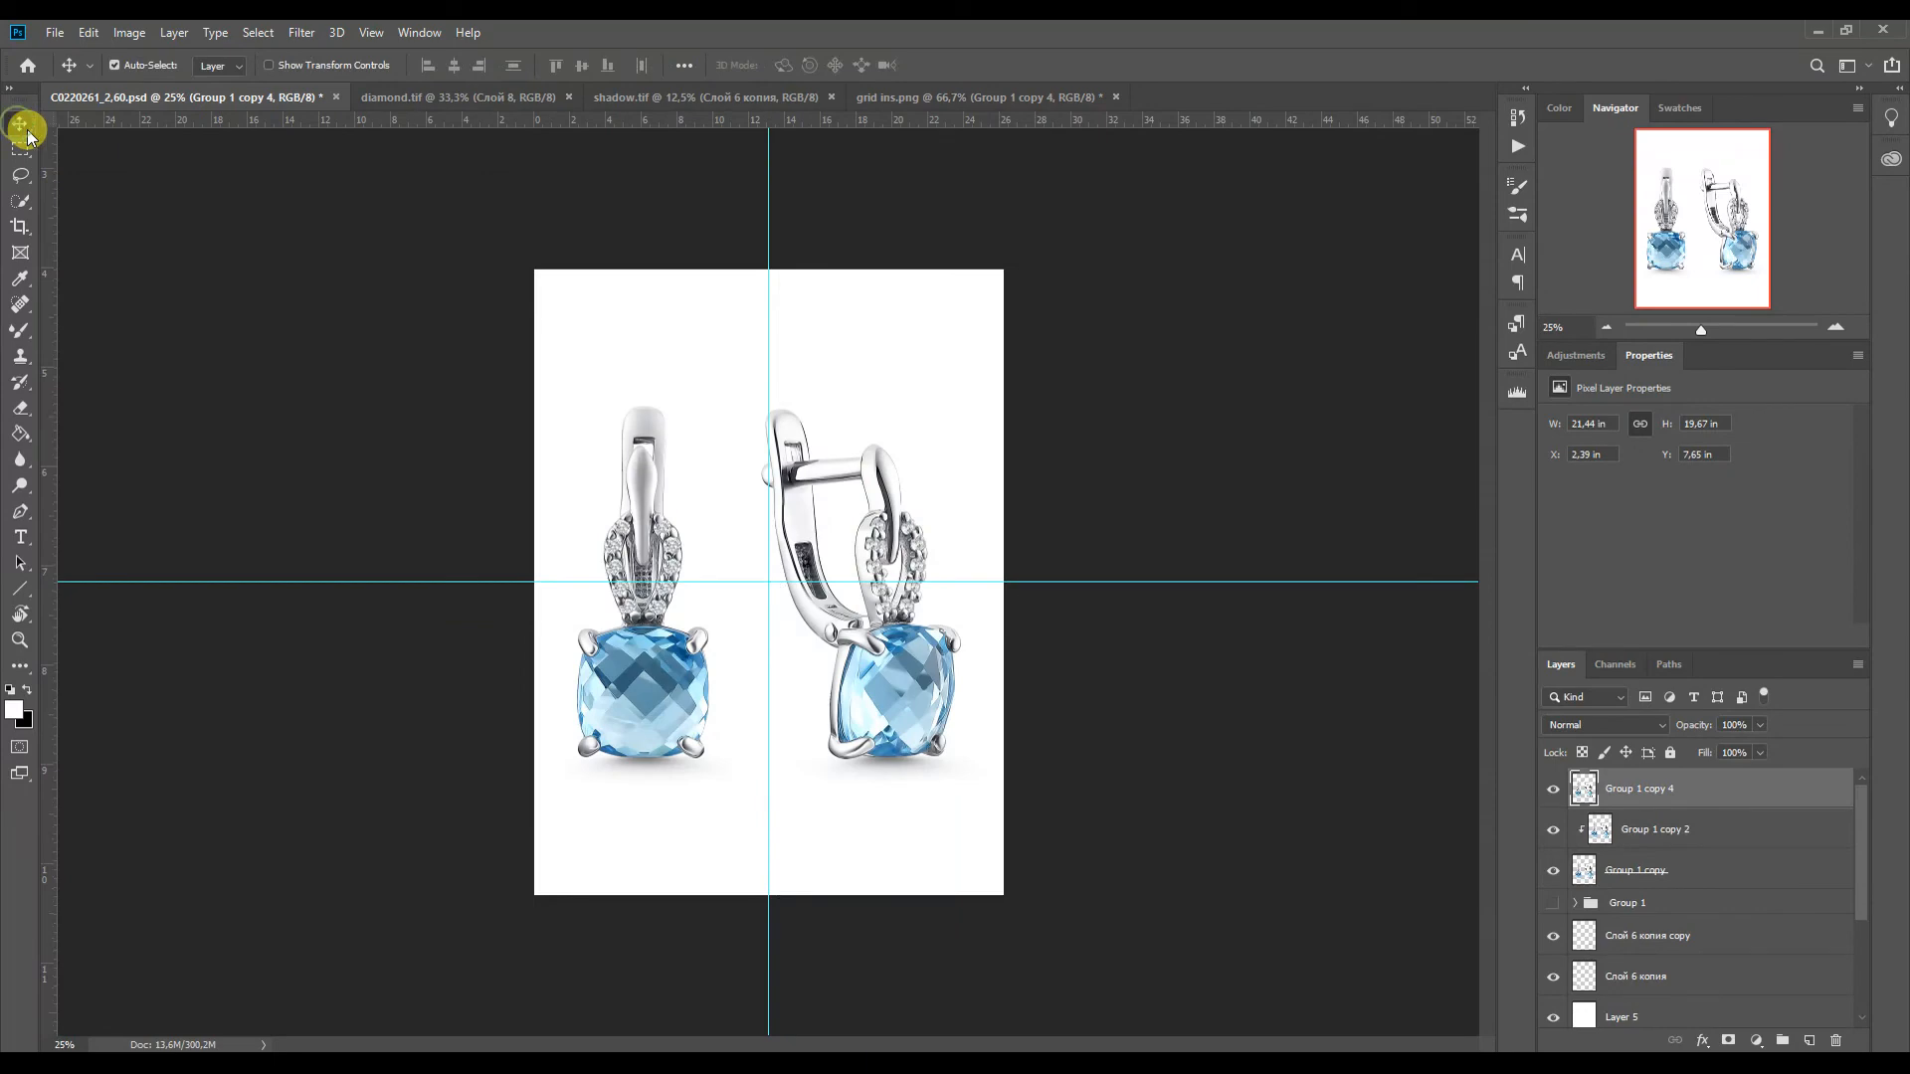
{"action": "scroll", "coordinate": [1671, 990], "scroll_direction": "down", "scroll_amount": 1}
{"action": "left_click", "coordinate": [1612, 979], "text": "shift"}
{"action": "key", "text": "ctrl+g"}
Hide Layer 3 copy, Layer 3 and IMG_1711.JPG copy, and toggle Group 2's visibility to compare the retouch with the original photo
{"action": "left_click_drag", "start_coordinate": [1553, 815], "coordinate": [1553, 896]}
{"action": "left_click", "coordinate": [1554, 782]}
{"action": "left_click", "coordinate": [1835, 326]}
{"action": "left_click", "coordinate": [1553, 782]}
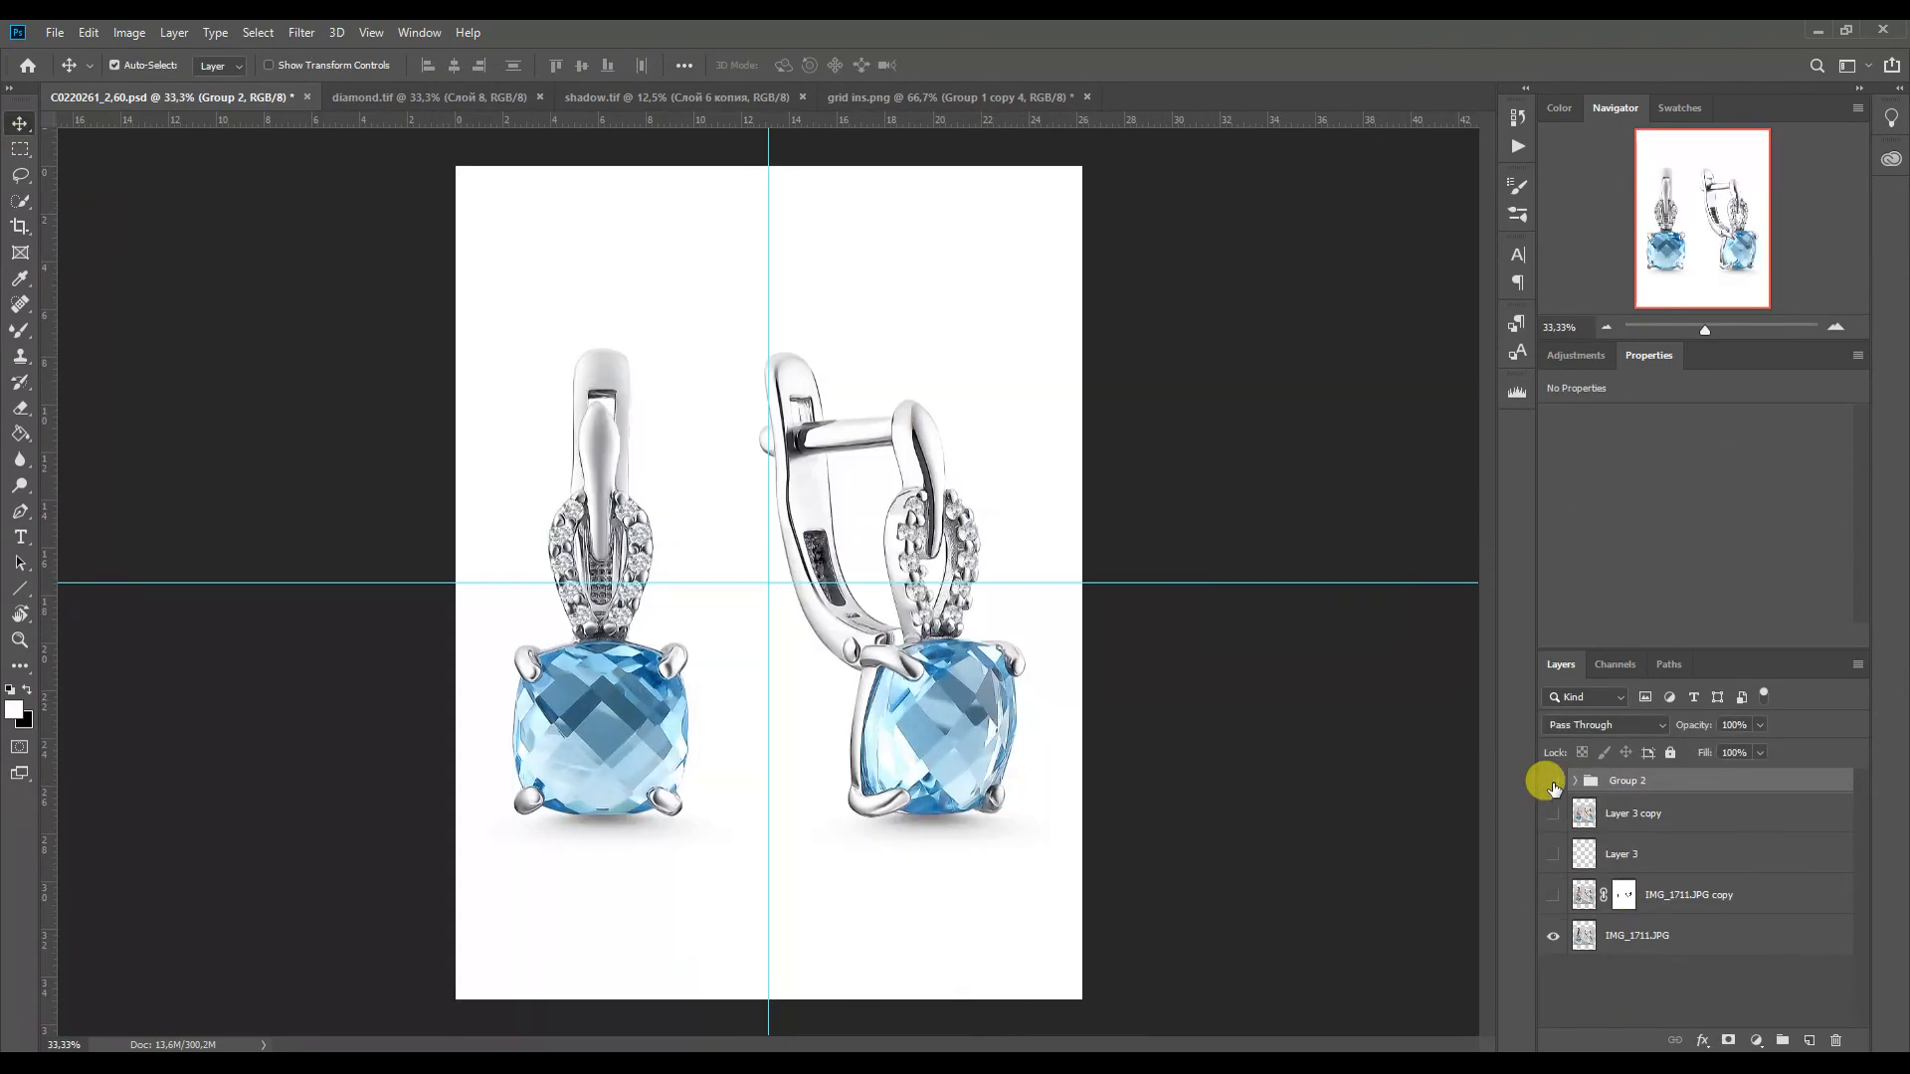